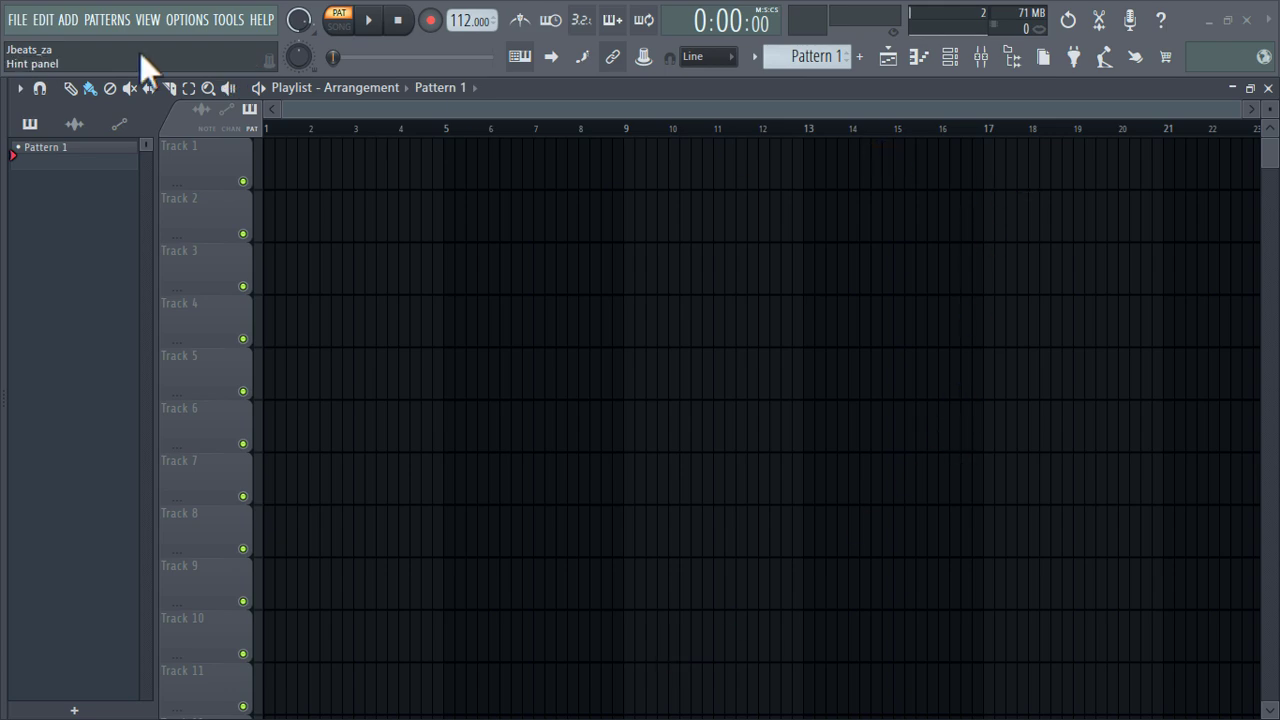
{"action": "key", "text": "alt+F8"}
{"action": "scroll", "coordinate": [105, 345], "scroll_direction": "down", "scroll_amount": 4}
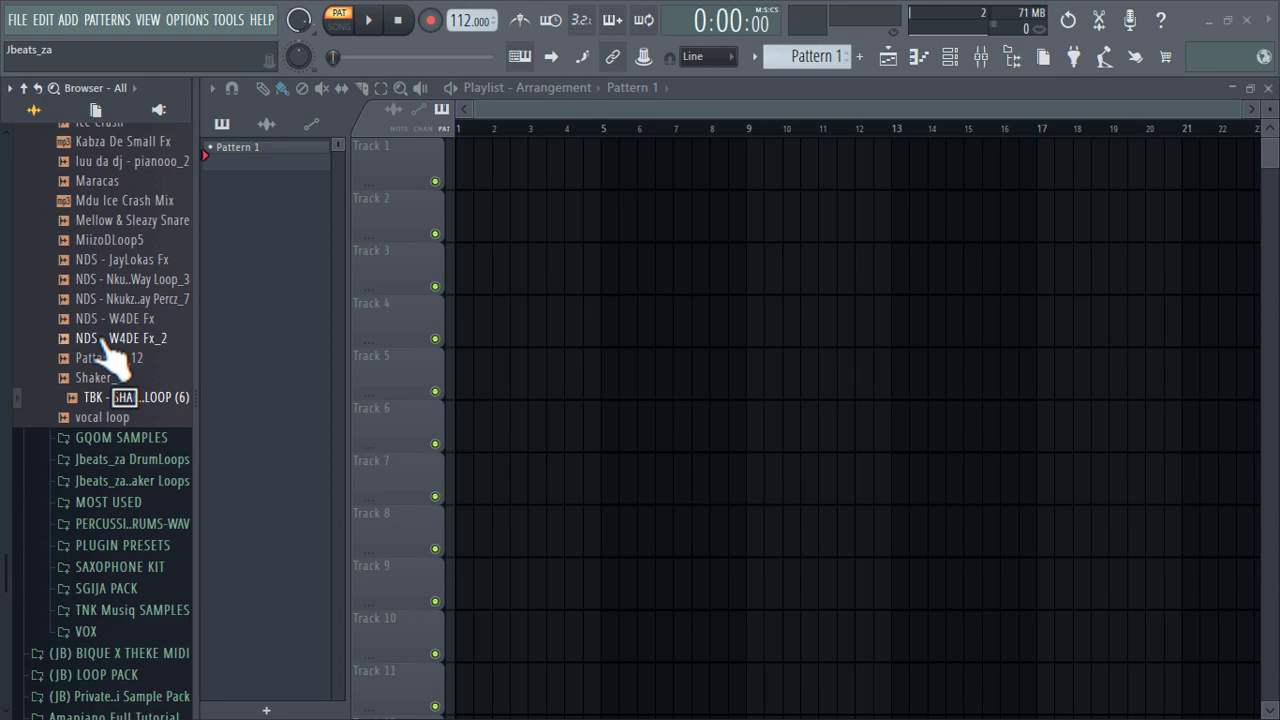
{"action": "scroll", "coordinate": [110, 355], "scroll_direction": "up", "scroll_amount": 10}
{"action": "scroll", "coordinate": [125, 354], "scroll_direction": "down", "scroll_amount": 6}
{"action": "key", "text": "alt+F8"}
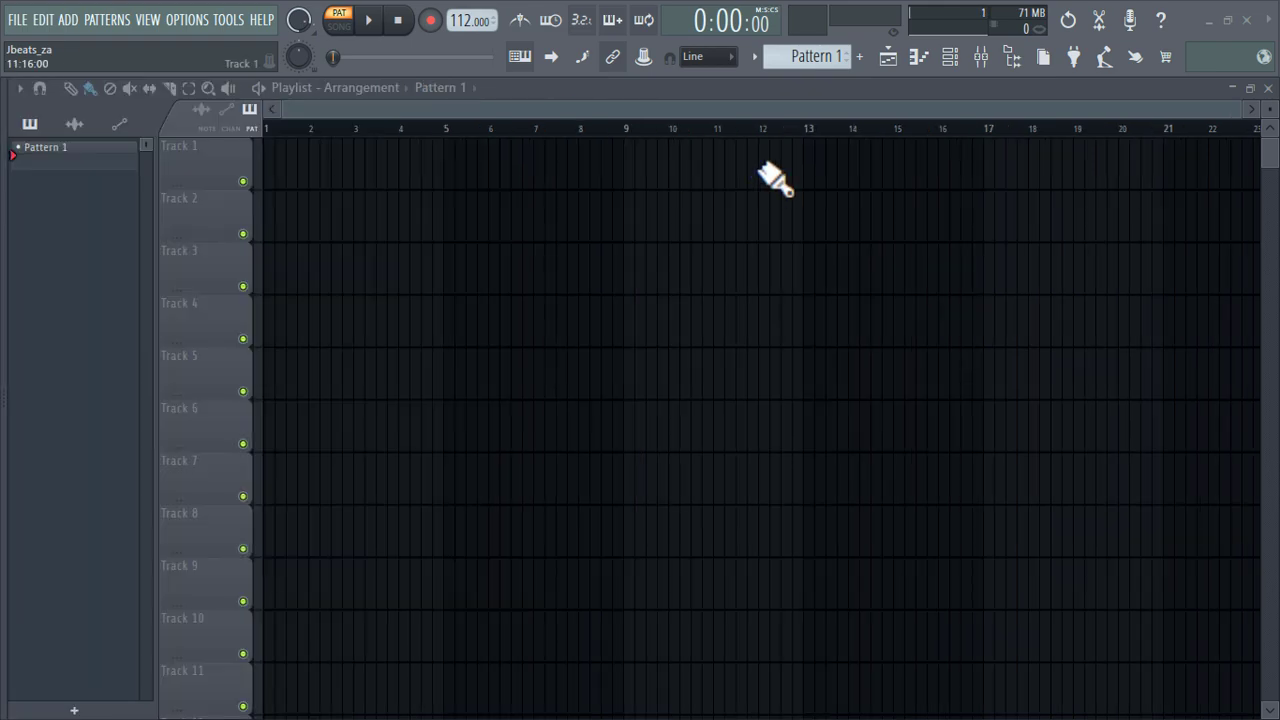
Step: Show the channel rack and the sample browser, and collapse the 23 SAMPLE PACK folder
{"action": "left_click", "coordinate": [950, 62]}
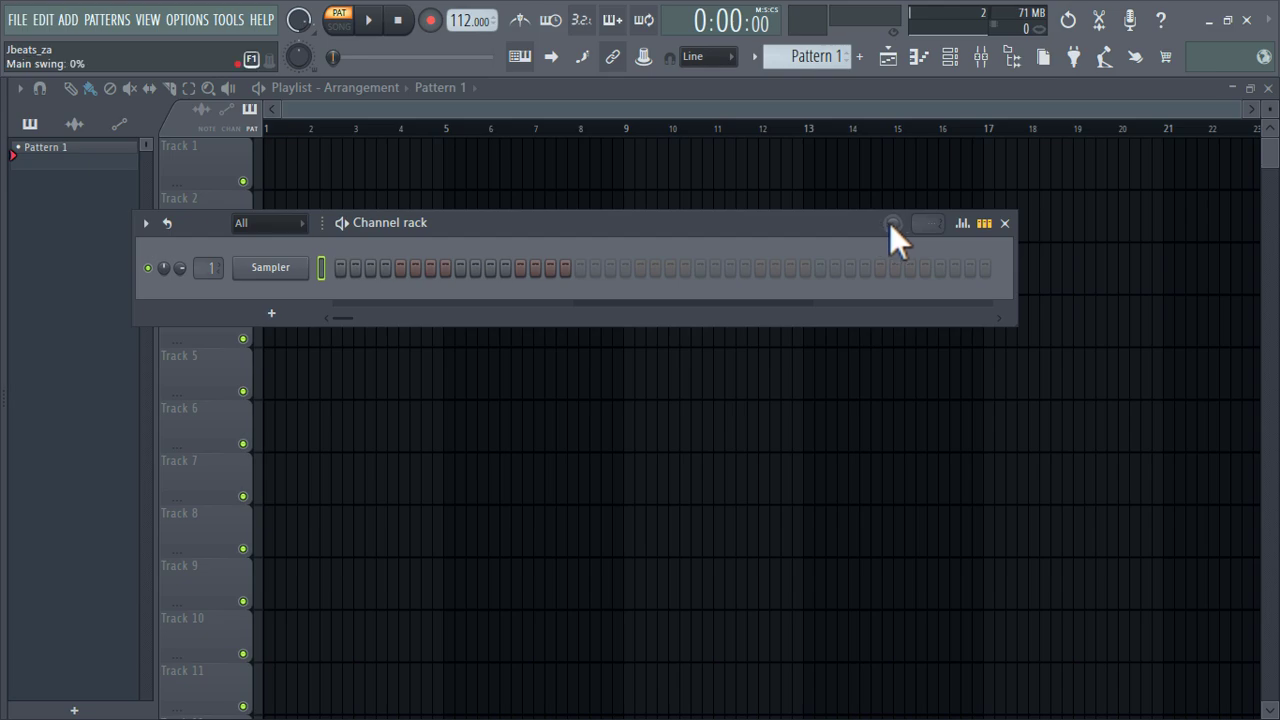
{"action": "key", "text": "alt+F8"}
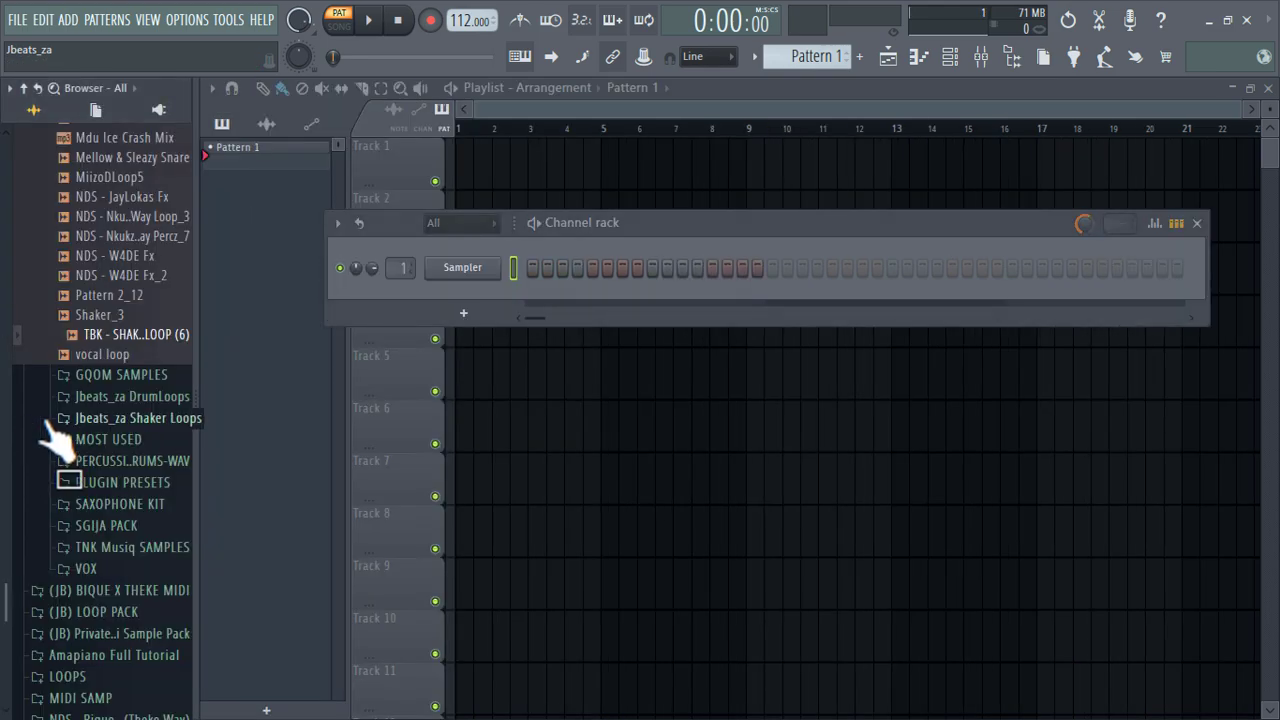
{"action": "scroll", "coordinate": [57, 420], "scroll_direction": "up", "scroll_amount": 12}
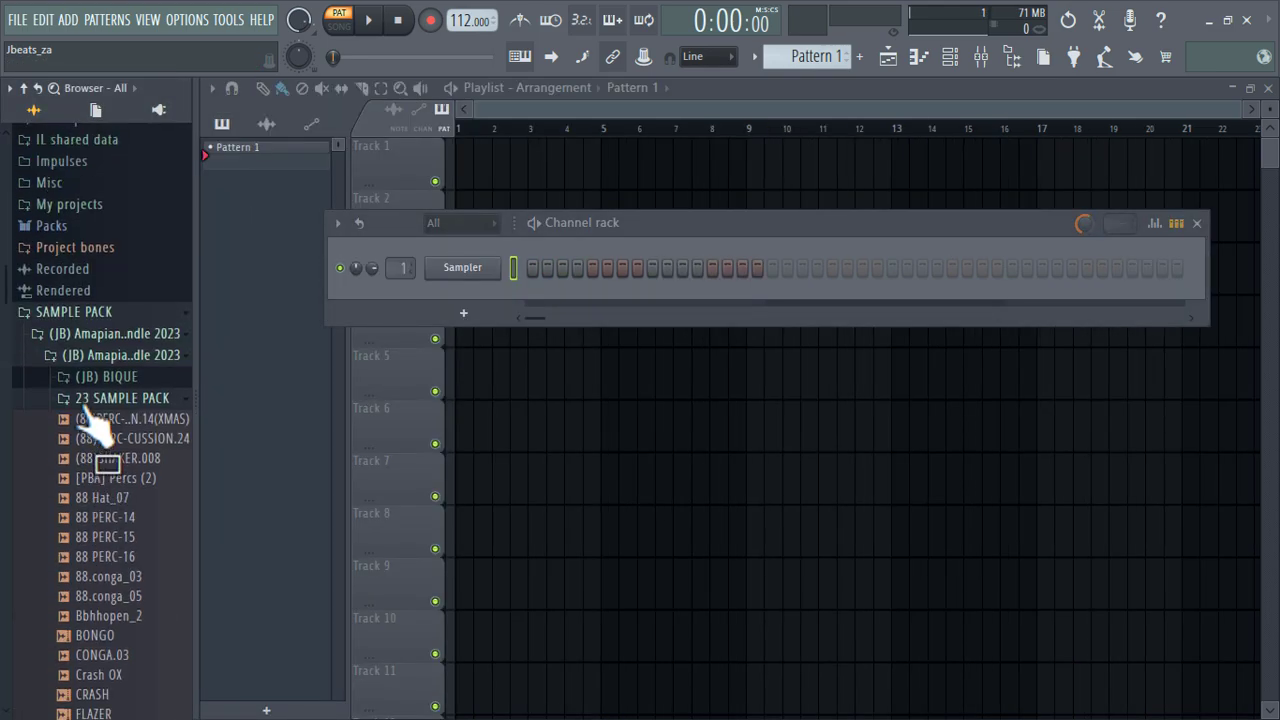
{"action": "left_click", "coordinate": [113, 400]}
{"action": "scroll", "coordinate": [135, 430], "scroll_direction": "down", "scroll_amount": 5}
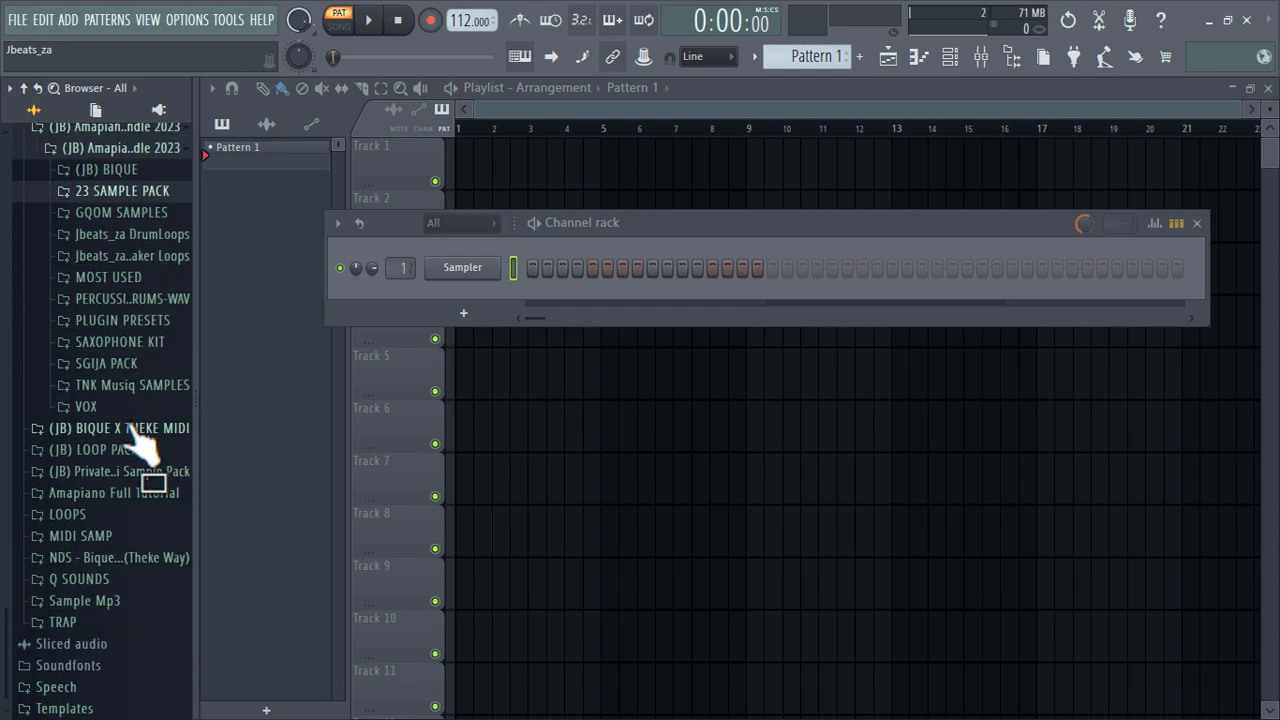
{"action": "scroll", "coordinate": [138, 265], "scroll_direction": "up", "scroll_amount": 5}
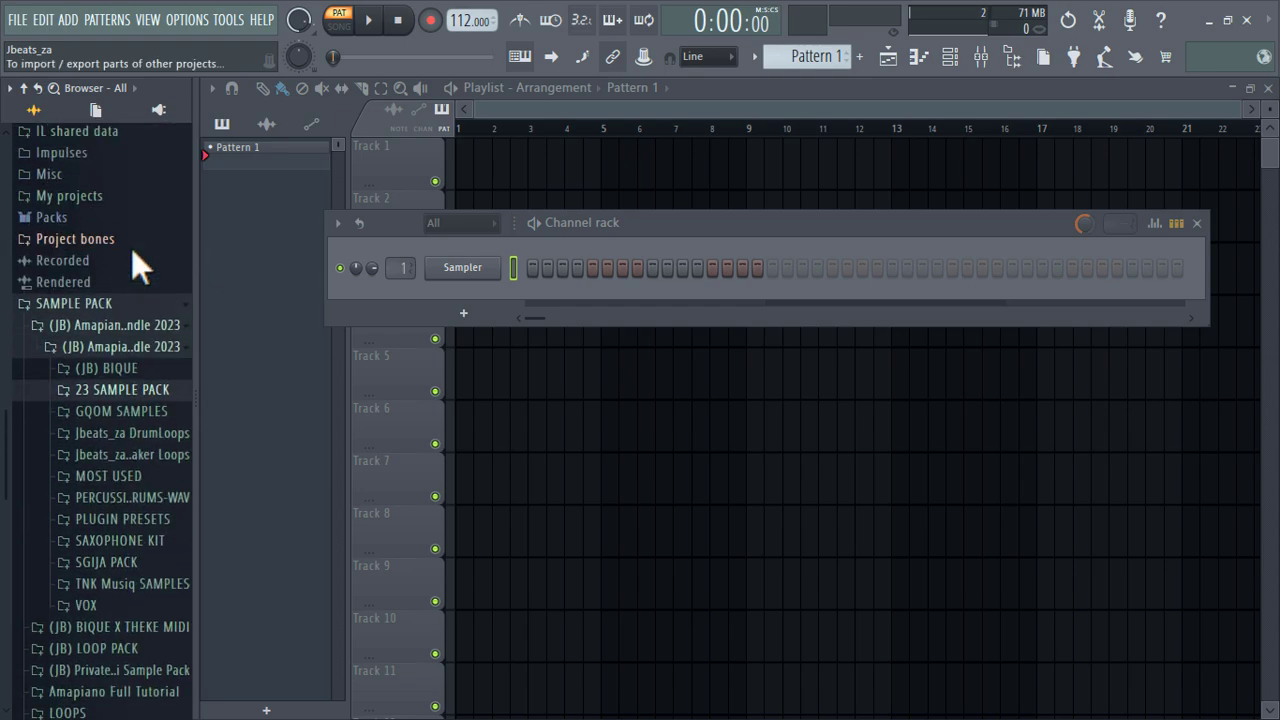
Step: Load the de mthuda & kabza_3 sample from SGIJA PACK's SGIJA 4 folder into the Sampler channel
{"action": "left_click", "coordinate": [140, 366]}
{"action": "left_click", "coordinate": [140, 406]}
{"action": "scroll", "coordinate": [122, 404], "scroll_direction": "down", "scroll_amount": 6}
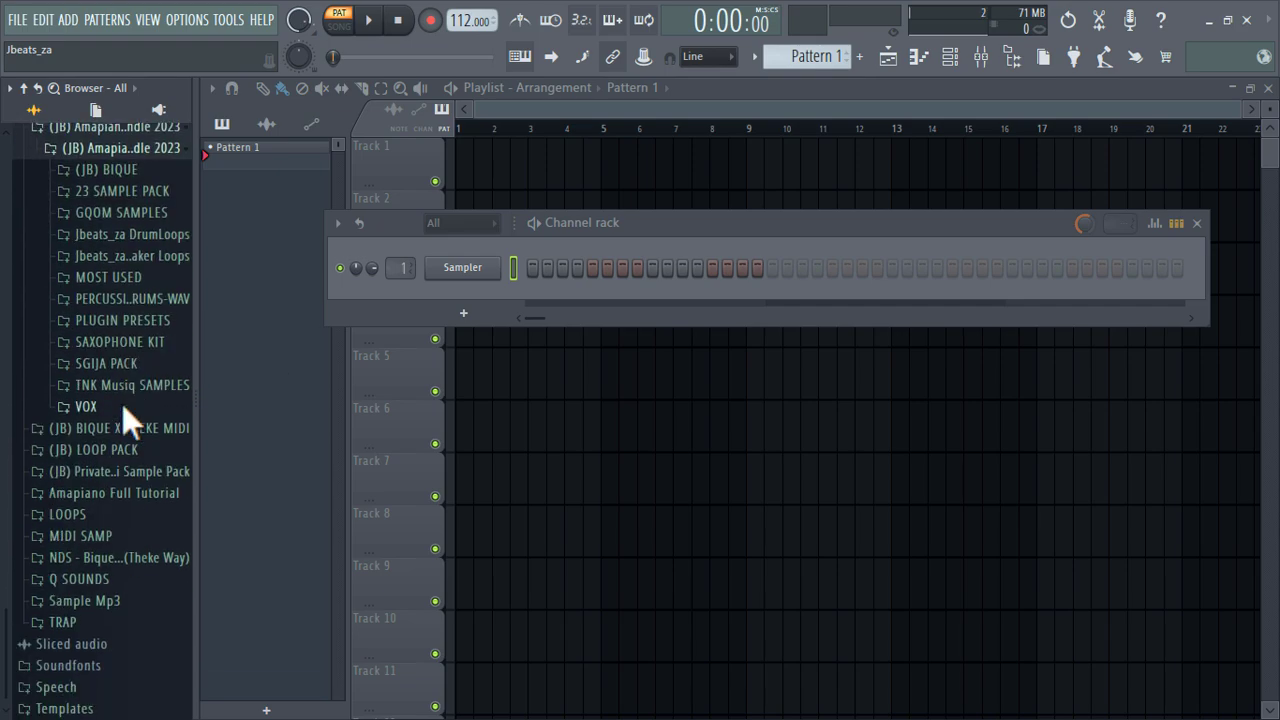
{"action": "left_click", "coordinate": [110, 363]}
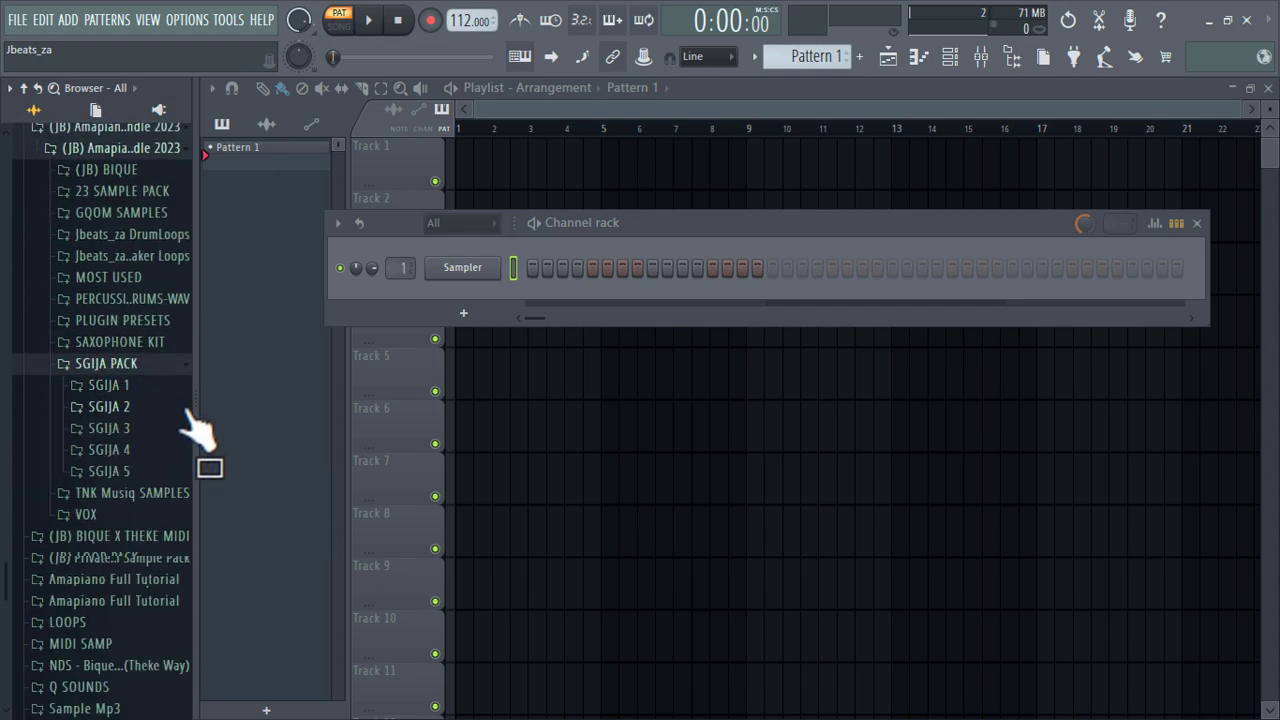
{"action": "scroll", "coordinate": [190, 425], "scroll_direction": "down", "scroll_amount": 3}
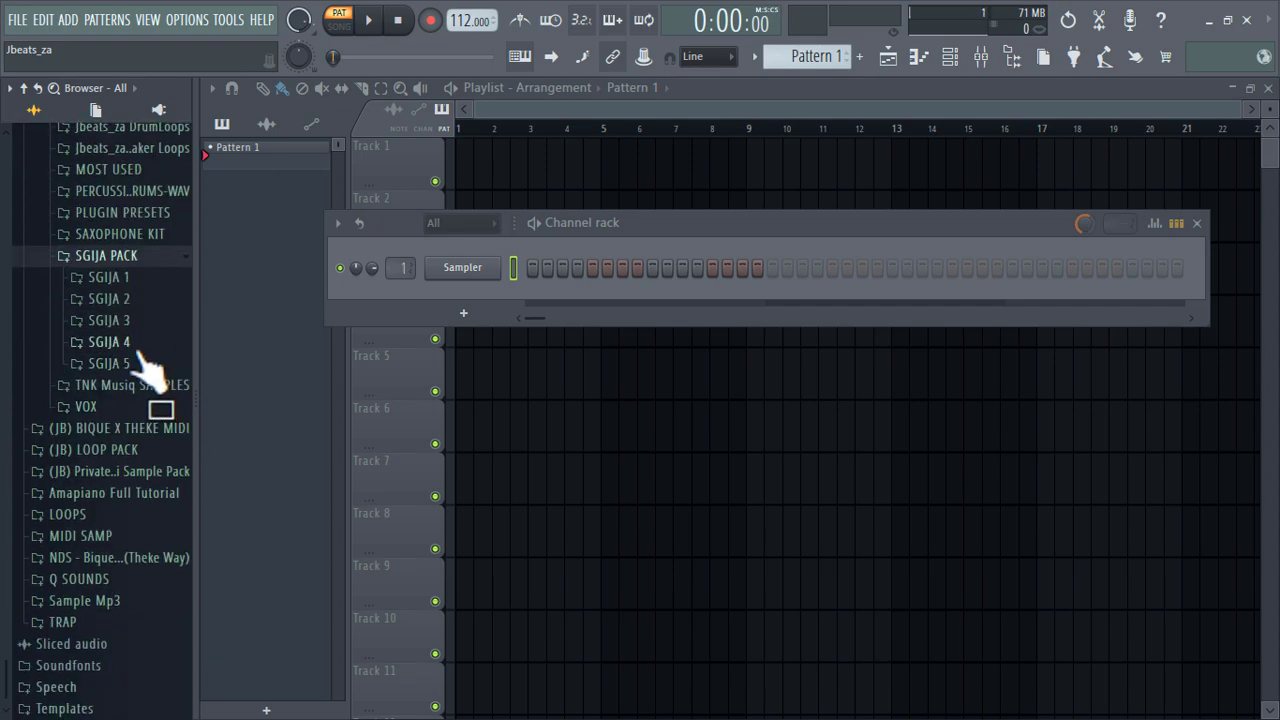
{"action": "left_click", "coordinate": [138, 349]}
{"action": "scroll", "coordinate": [145, 375], "scroll_direction": "down", "scroll_amount": 6}
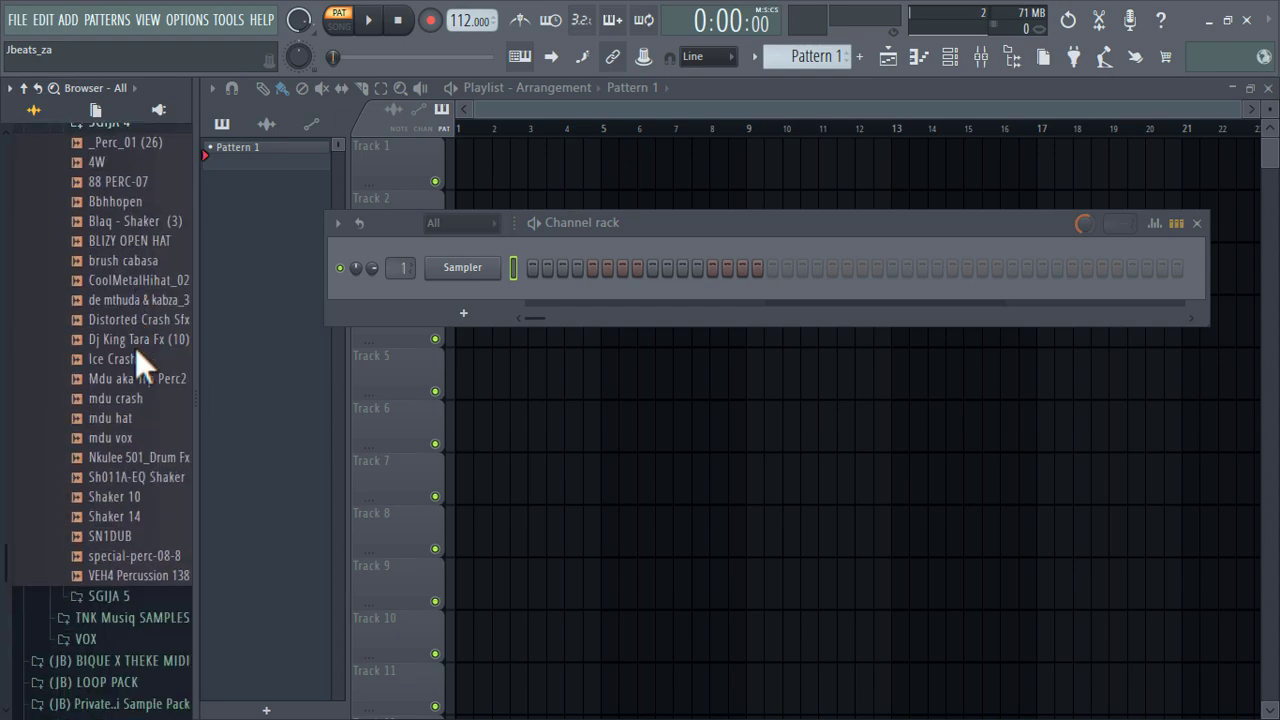
{"action": "left_click_drag", "start_coordinate": [145, 299], "coordinate": [292, 274]}
Step: Fill every 4th step of the de mthuda & kabza_3 channel and start pattern playback
{"action": "right_click", "coordinate": [292, 276]}
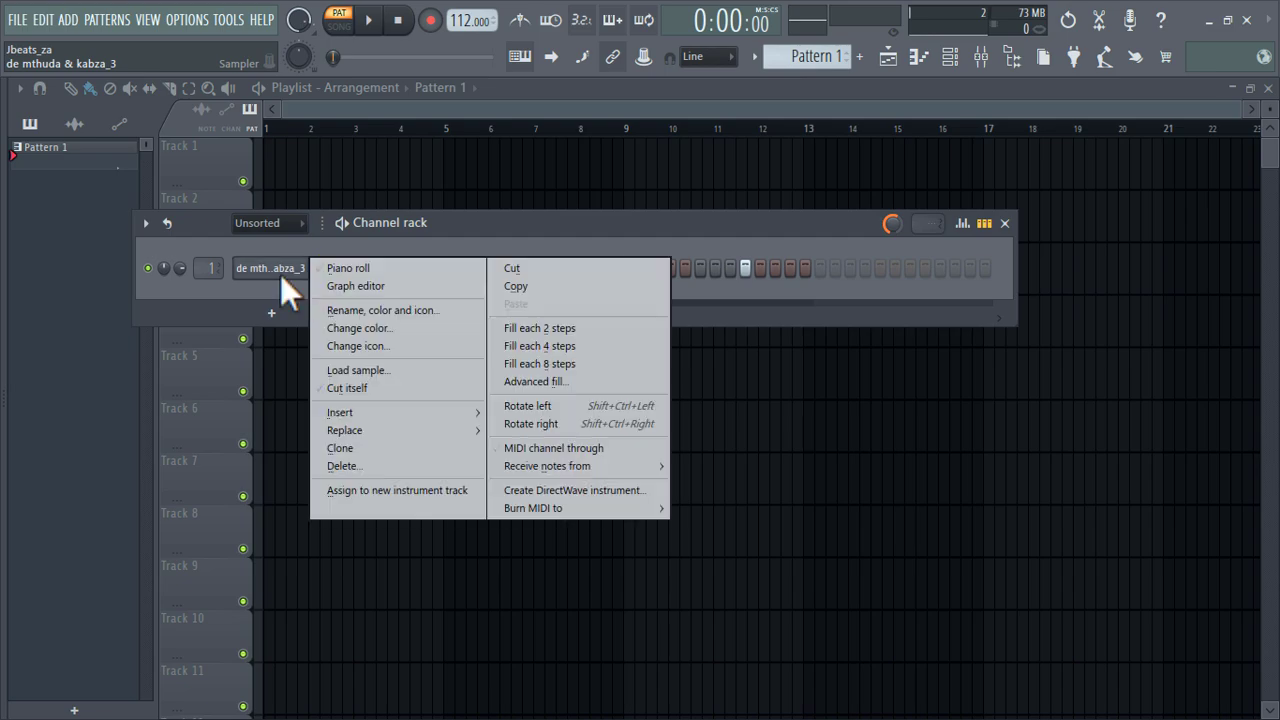
{"action": "left_click", "coordinate": [595, 347]}
{"action": "key", "text": "space"}
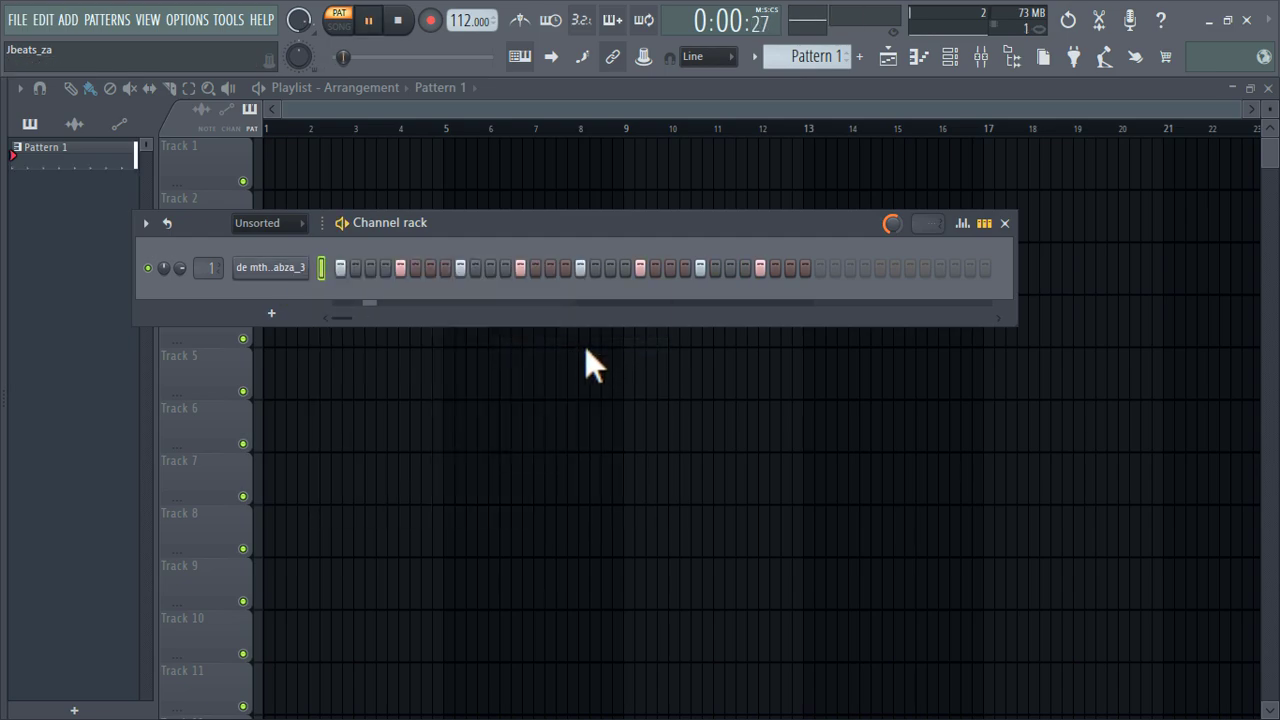
Step: Bring up the de mthuda & kabza_3 channel settings and lower its mixer track, Insert 1, to about 90% volume (-2.3 dB)
{"action": "left_click", "coordinate": [268, 276]}
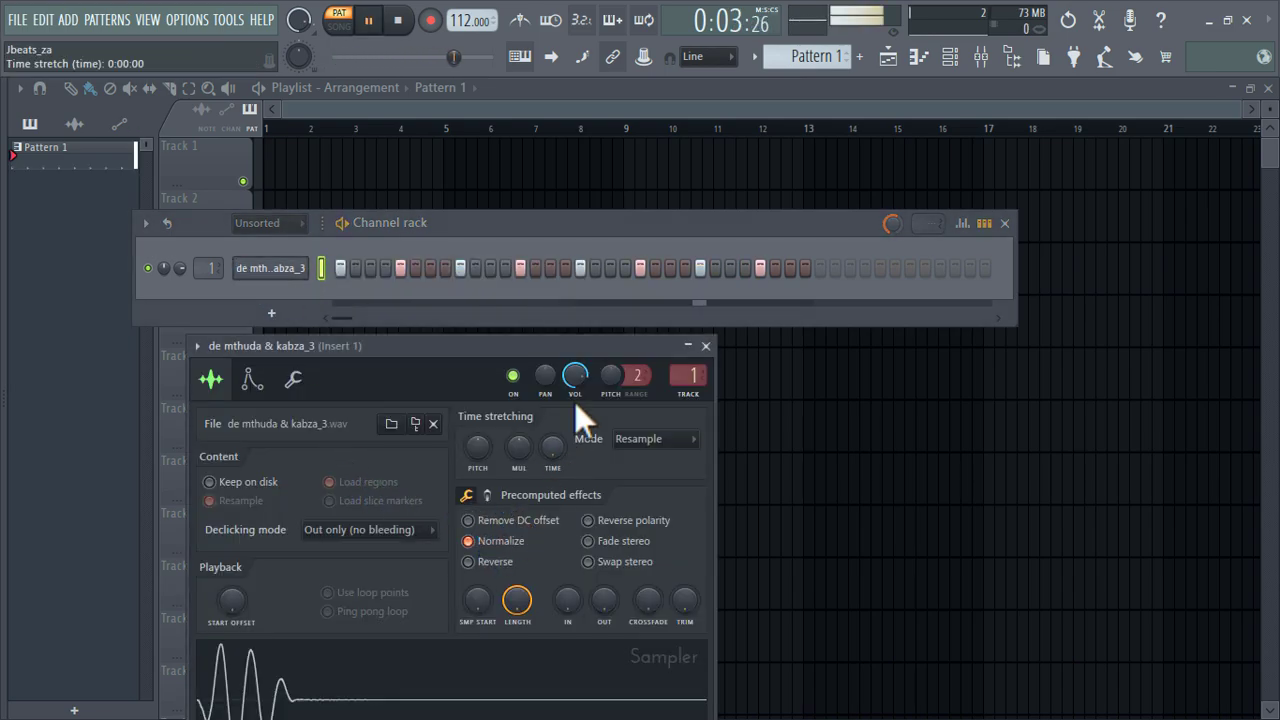
{"action": "left_click", "coordinate": [985, 60]}
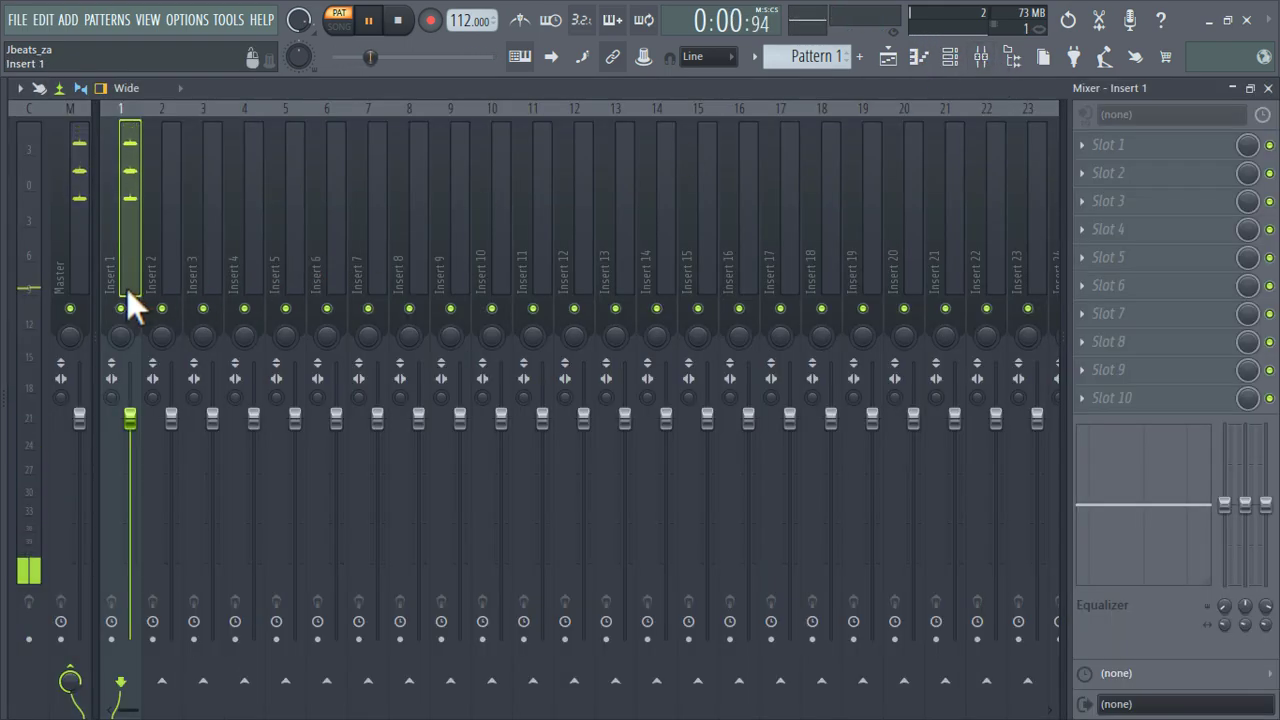
{"action": "left_click_drag", "start_coordinate": [130, 420], "coordinate": [130, 440]}
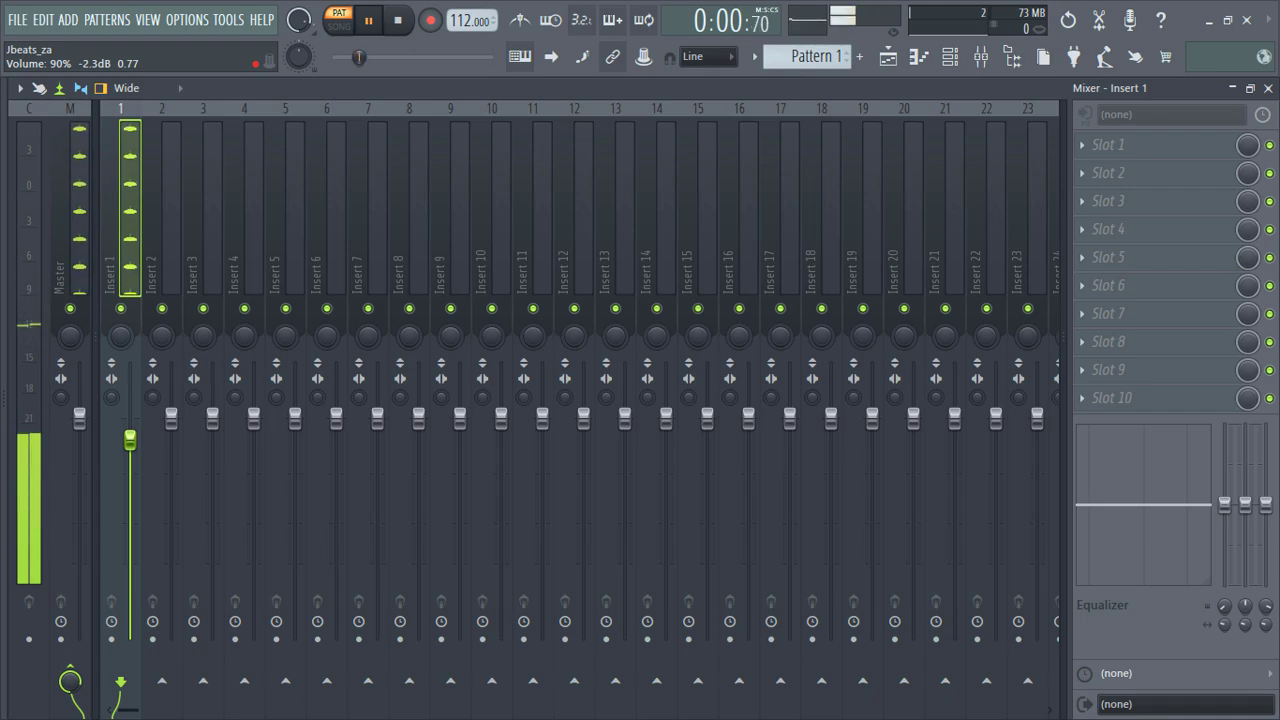
Step: Place two back-to-back Pattern 1 clips on Track 1 of the playlist, filling bars 1 to 4
{"action": "left_click", "coordinate": [888, 56]}
{"action": "left_click_drag", "start_coordinate": [154, 166], "coordinate": [301, 169]}
{"action": "left_click", "coordinate": [386, 224]}
{"action": "left_click_drag", "start_coordinate": [402, 226], "coordinate": [408, 156]}
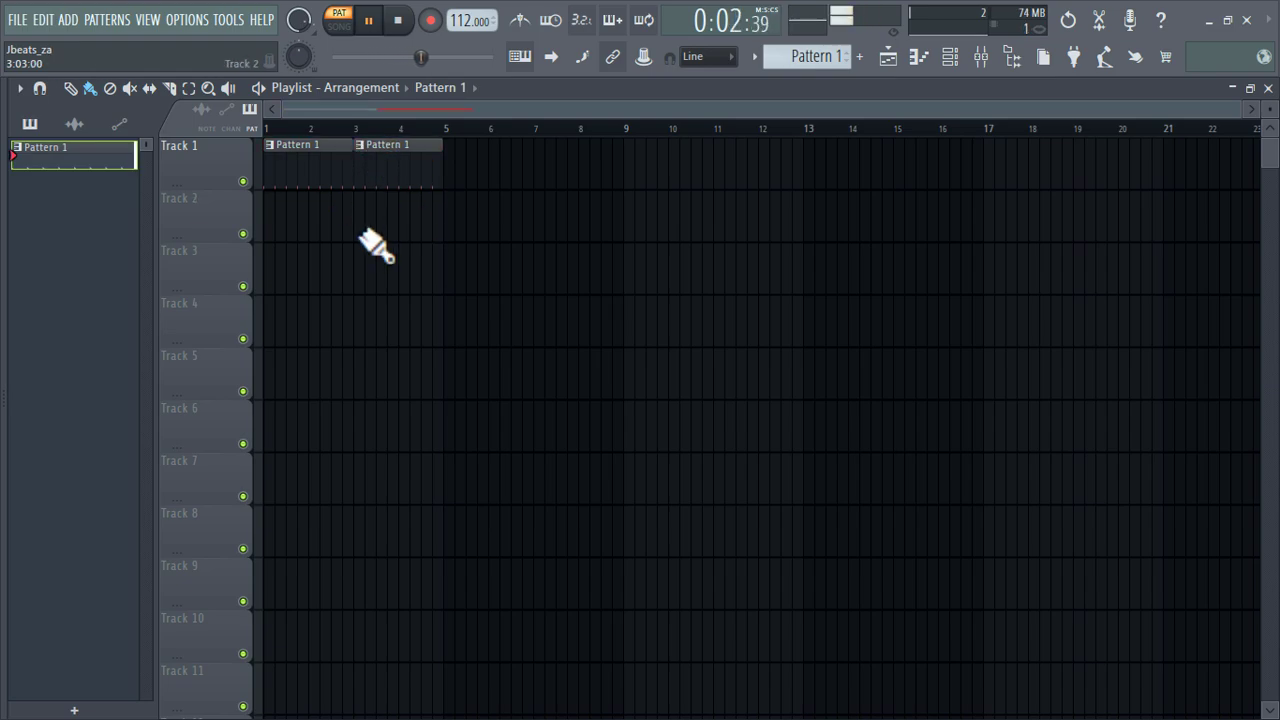
Step: Place the pvt sch loop from the LOOPS folder at bar 1 of Track 2 and route it to mixer track 2
{"action": "mouse_move", "coordinate": [9, 251]}
{"action": "scroll", "coordinate": [55, 335], "scroll_direction": "down", "scroll_amount": 4}
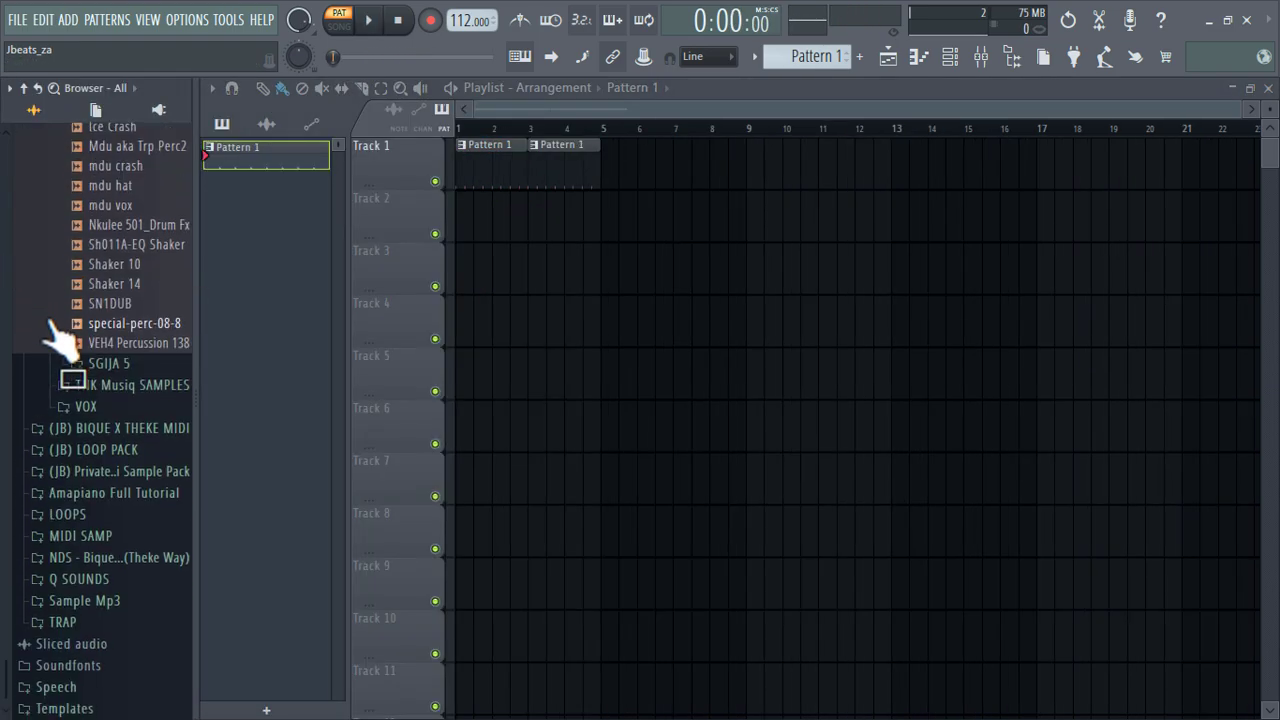
{"action": "left_click_drag", "start_coordinate": [55, 325], "coordinate": [122, 355]}
{"action": "left_click_drag", "start_coordinate": [115, 310], "coordinate": [158, 495]}
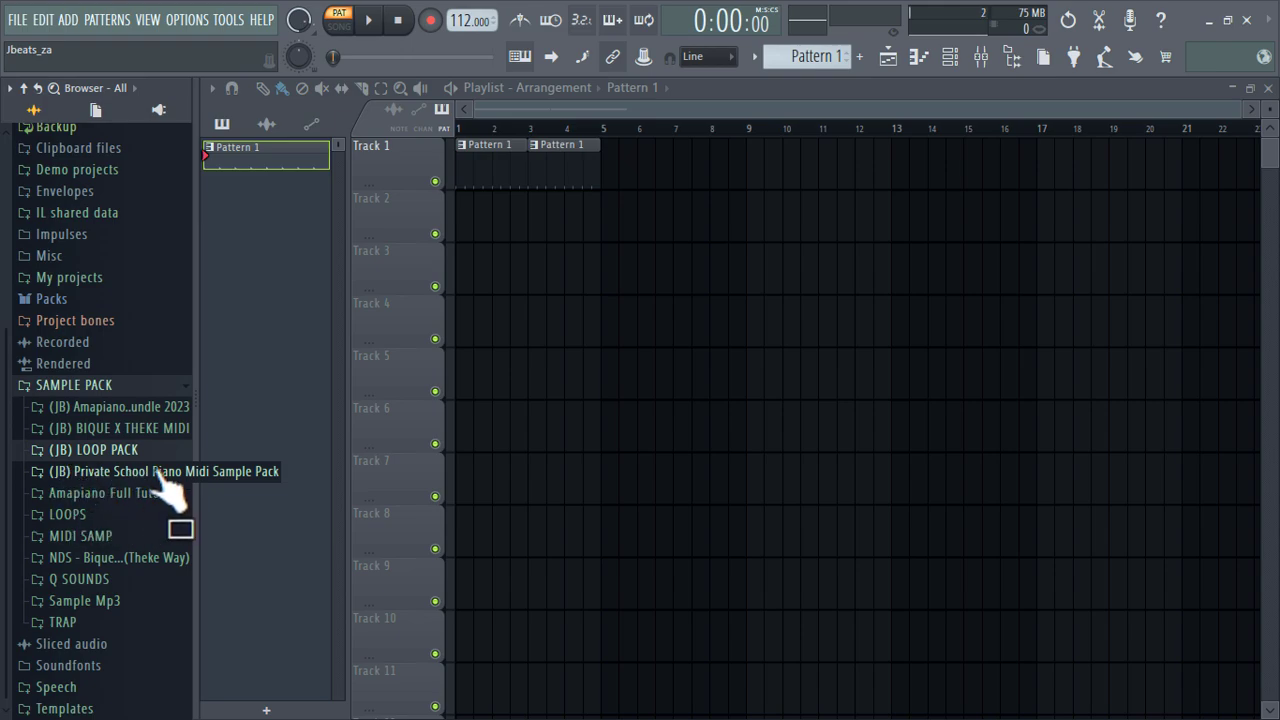
{"action": "left_click_drag", "start_coordinate": [160, 425], "coordinate": [155, 464]}
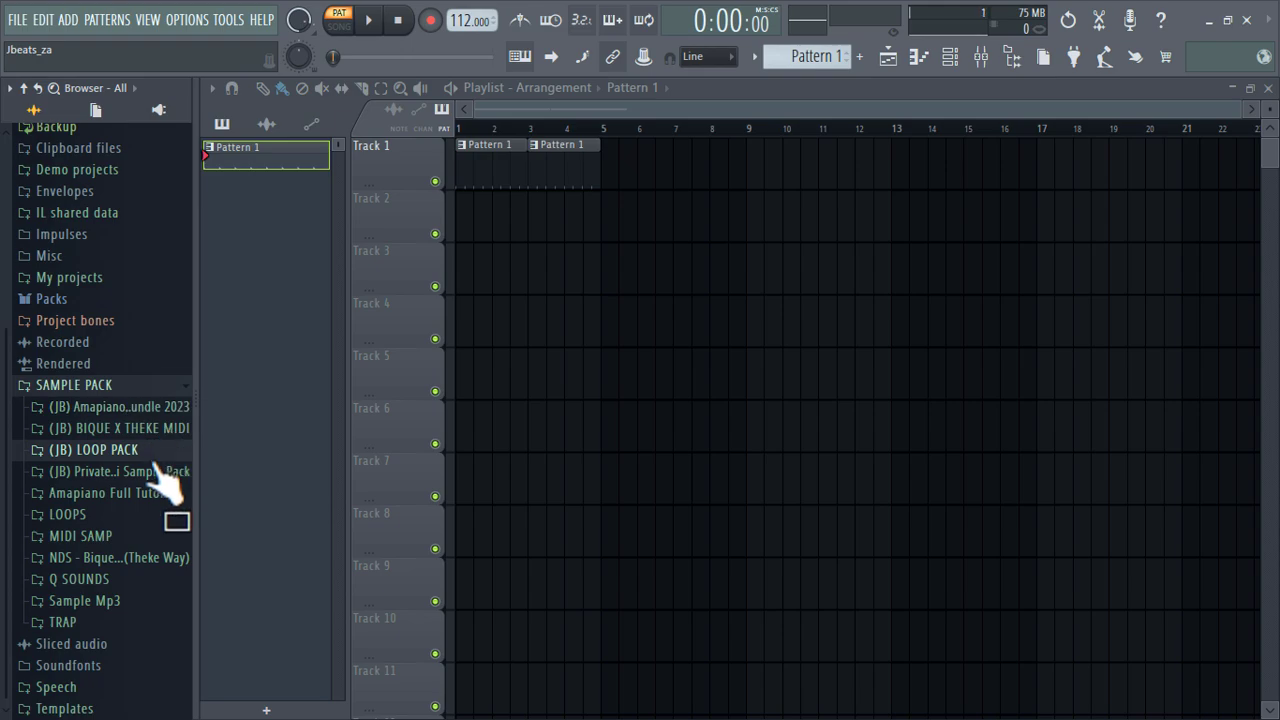
{"action": "left_click_drag", "start_coordinate": [92, 492], "coordinate": [266, 220]}
{"action": "double_click", "coordinate": [420, 222]}
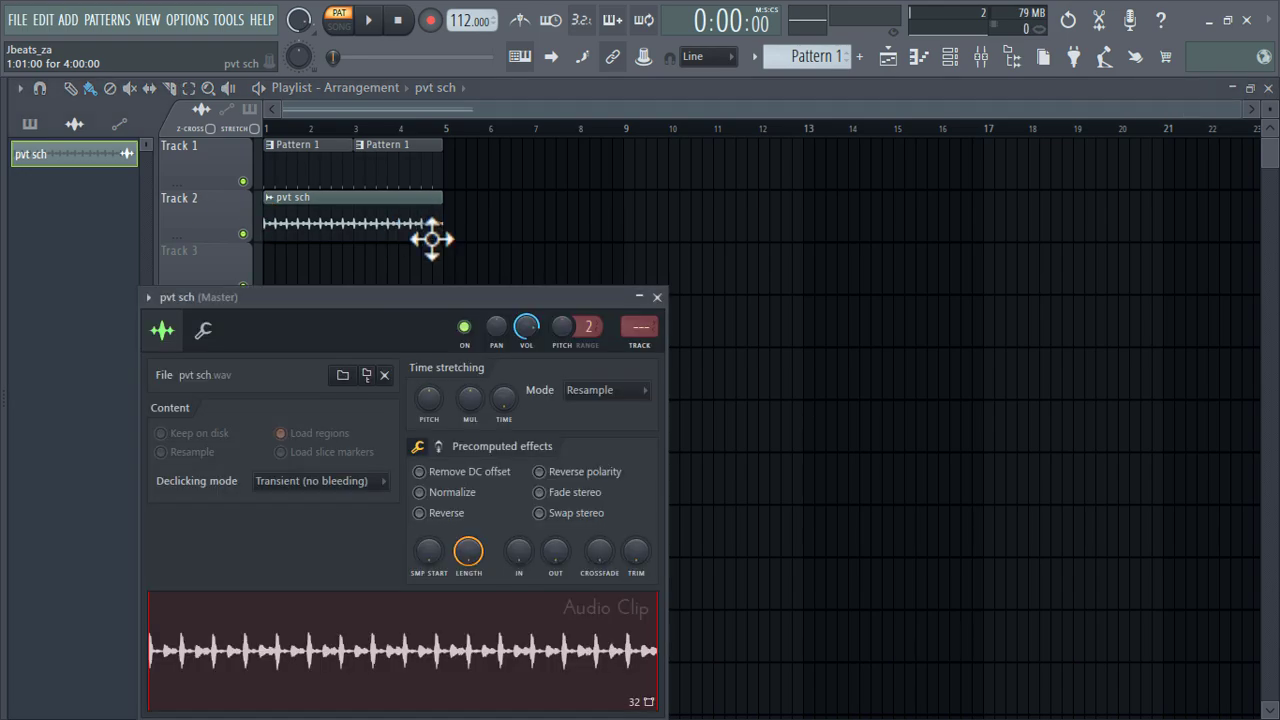
{"action": "left_click", "coordinate": [646, 352]}
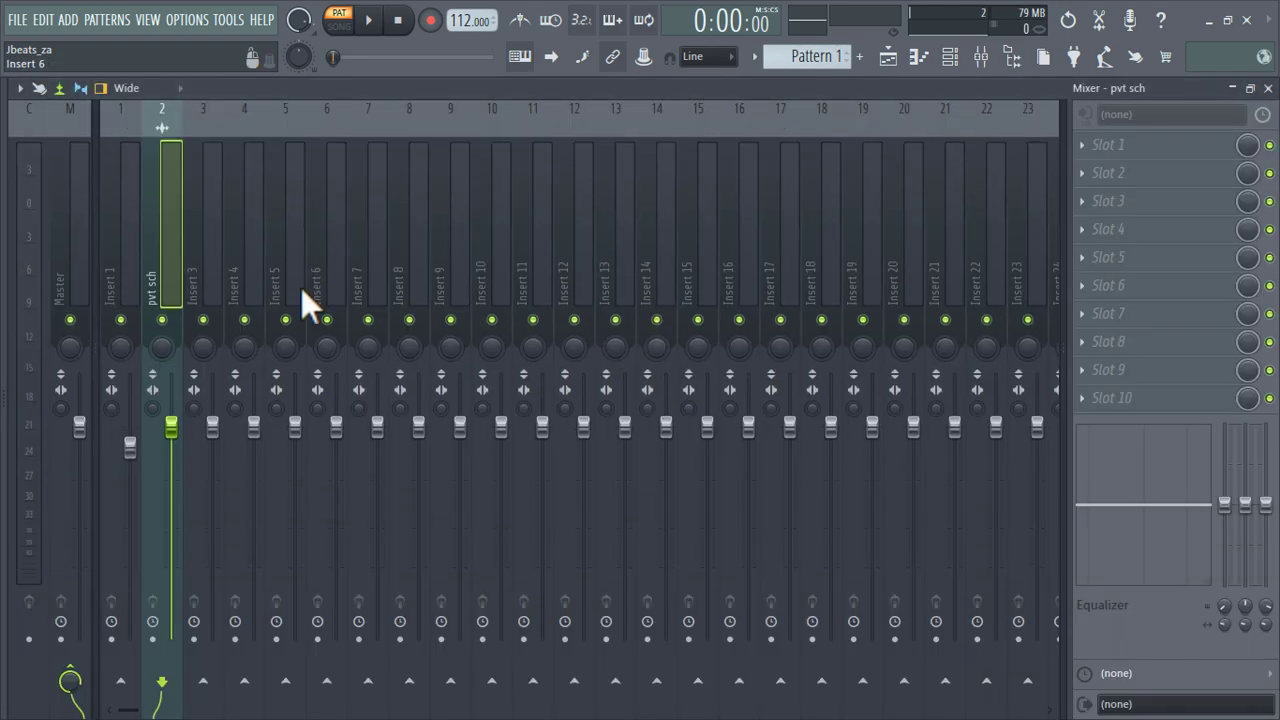
Step: Add Fruity Parametric EQ 2 to slot 2 of the pvt sch mixer track and cut the low end with bands 1 and 2
{"action": "left_click", "coordinate": [1160, 178]}
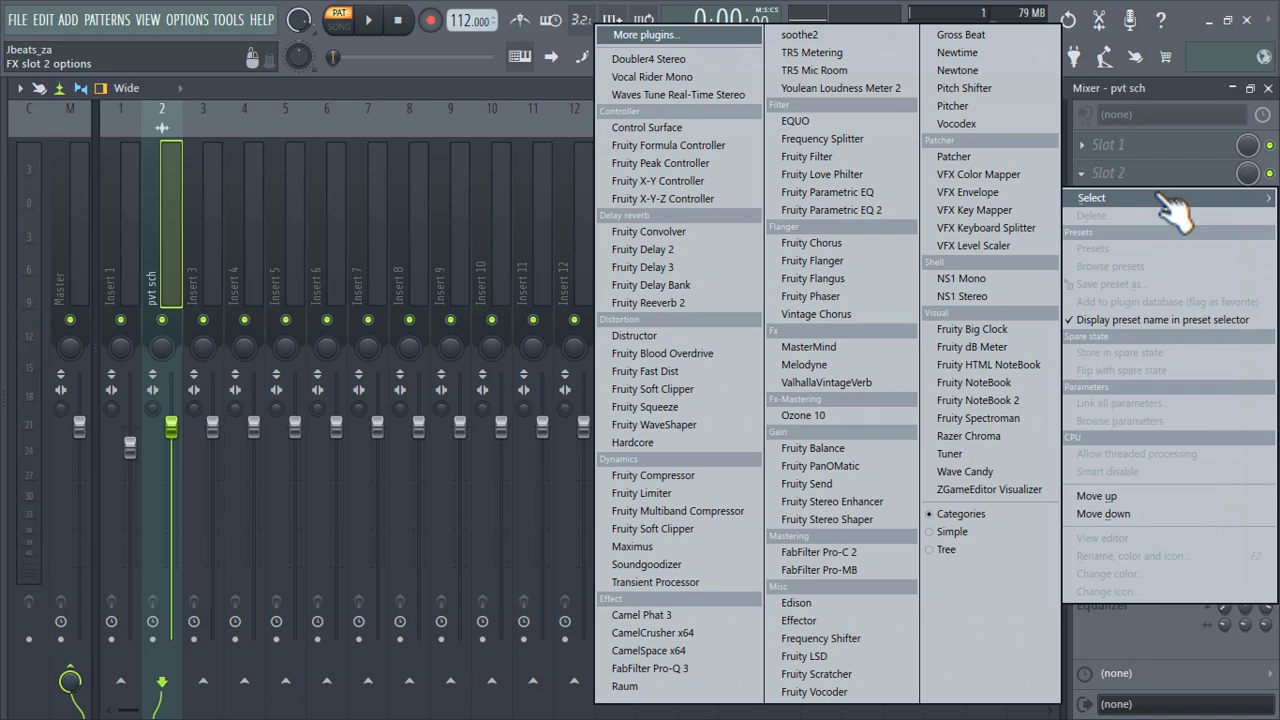
{"action": "left_click", "coordinate": [822, 210]}
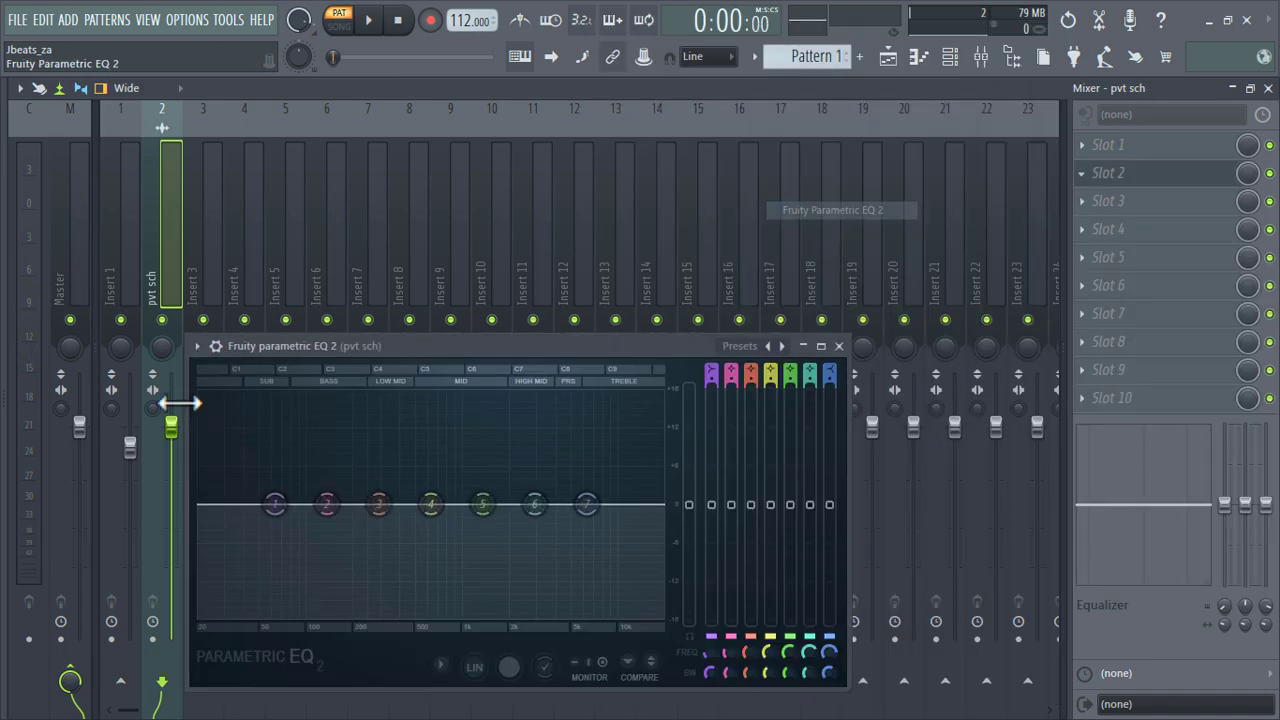
{"action": "left_click_drag", "start_coordinate": [277, 505], "coordinate": [351, 612]}
{"action": "left_click_drag", "start_coordinate": [327, 504], "coordinate": [297, 587]}
Step: Switch to Pattern 2, add the 88 PERC-14 sample from 23 SAMPLE PACK as a channel, and activate its steps 1, 8, 17 and 24
{"action": "left_click", "coordinate": [951, 60]}
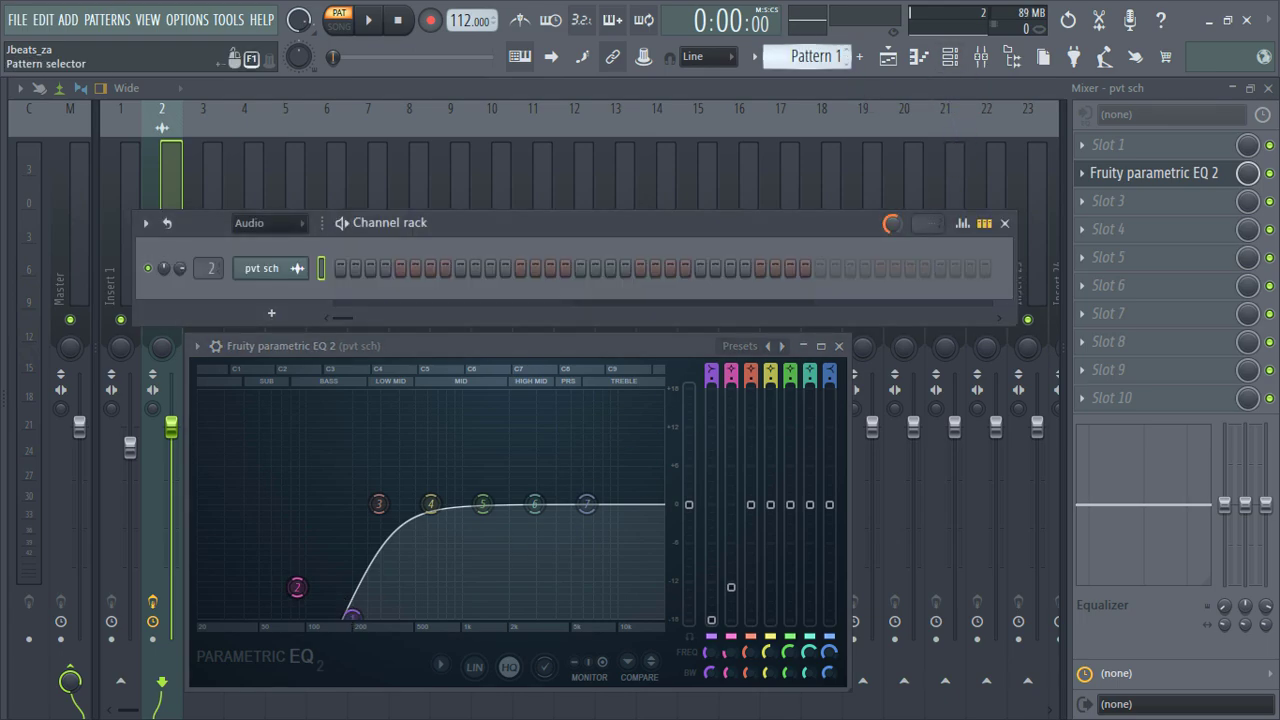
{"action": "key", "text": "Page_Down"}
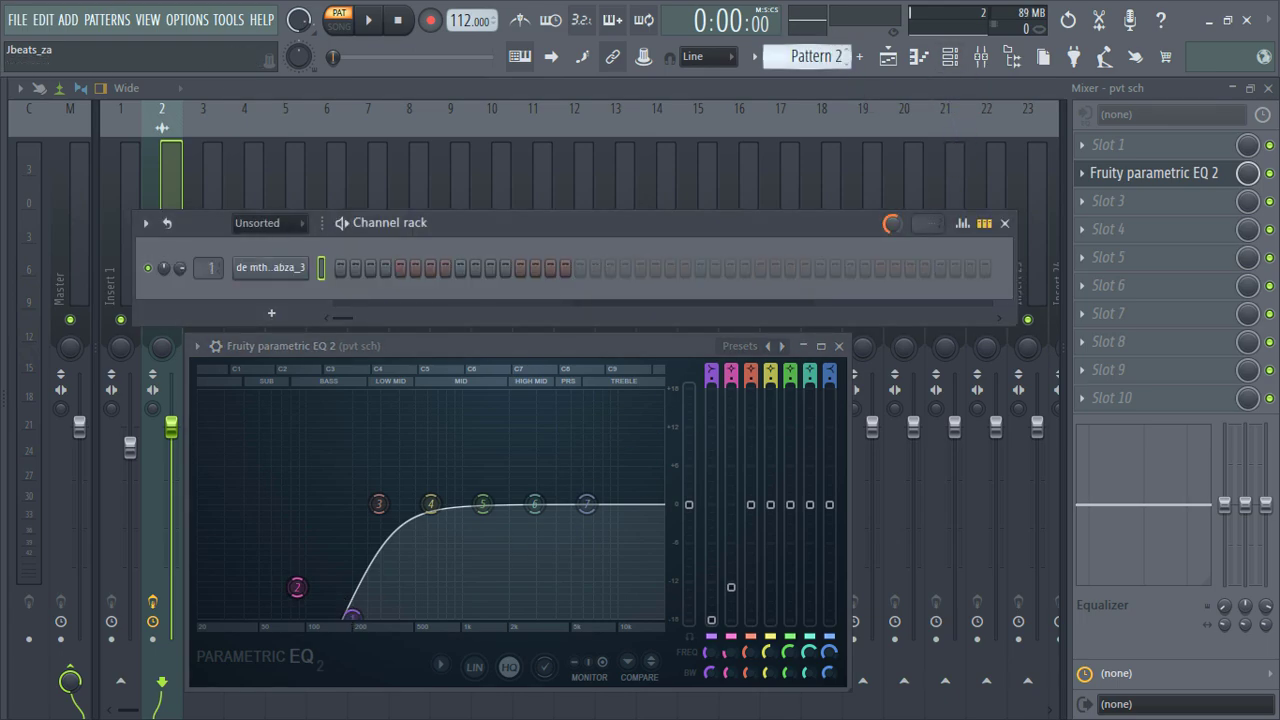
{"action": "key", "text": "alt+F8"}
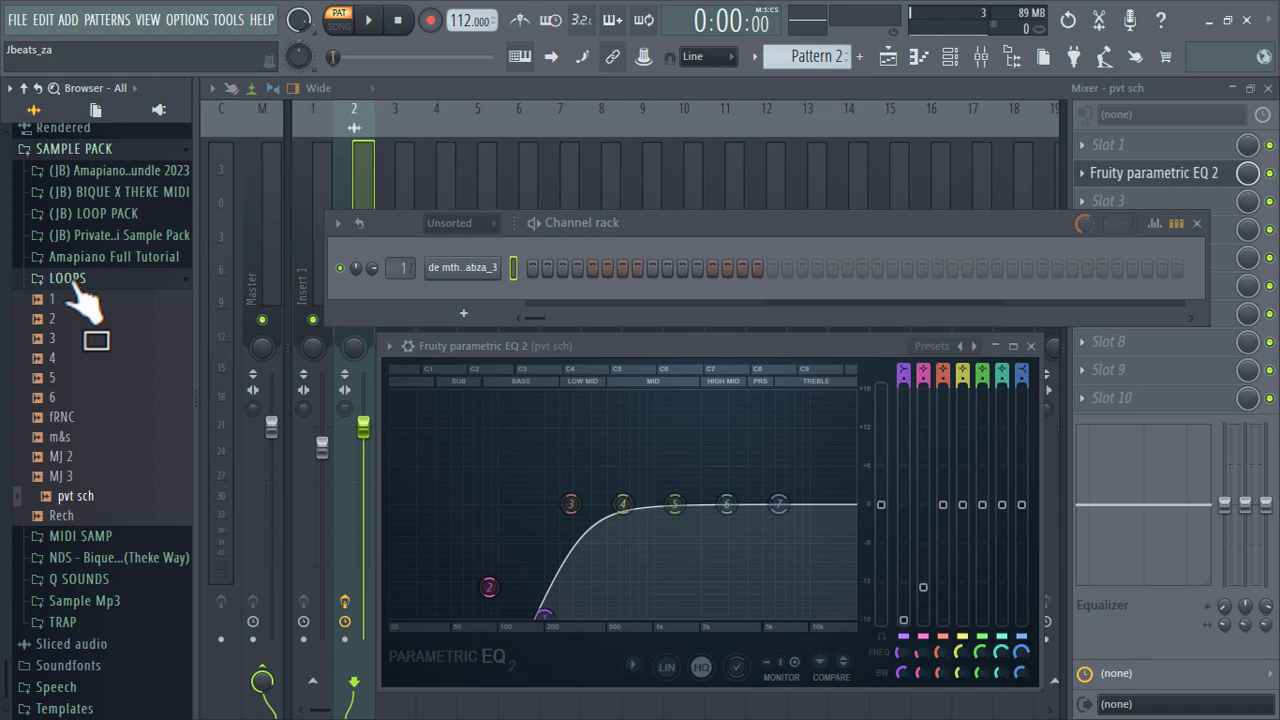
{"action": "left_click", "coordinate": [78, 284]}
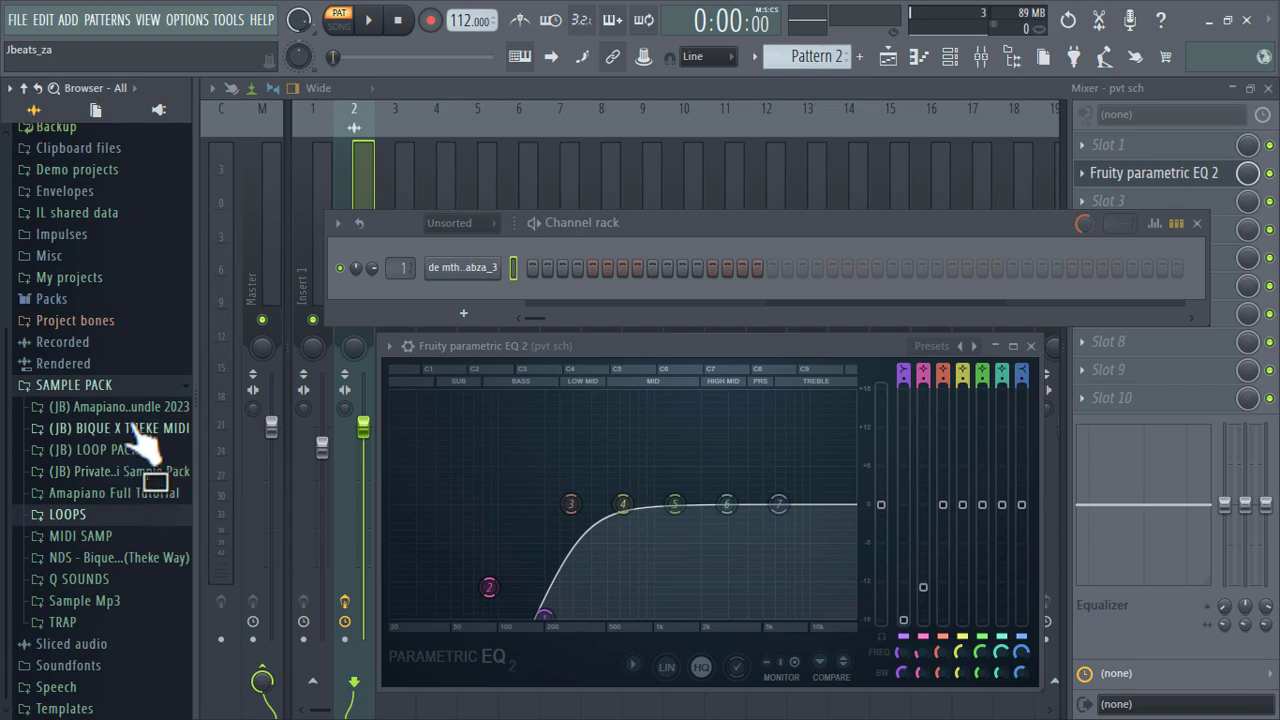
{"action": "left_click", "coordinate": [126, 410]}
{"action": "left_click", "coordinate": [138, 479]}
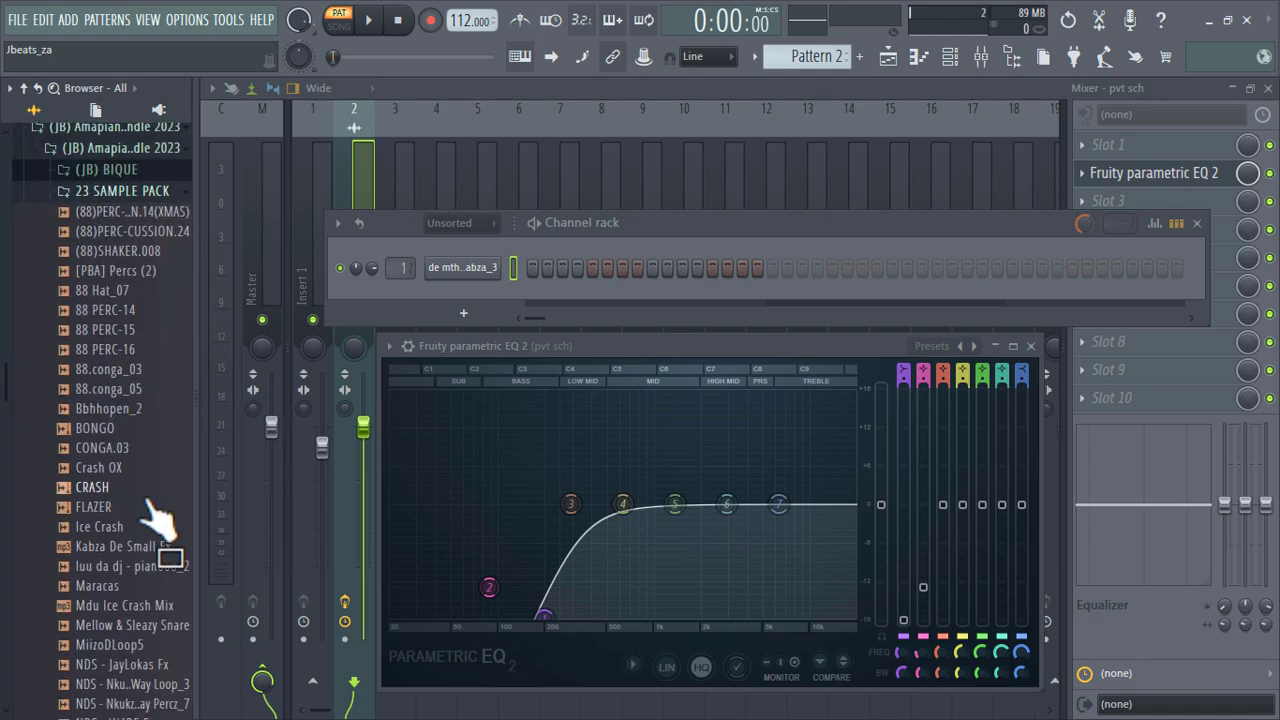
{"action": "scroll", "coordinate": [144, 496], "scroll_direction": "down", "scroll_amount": 5}
{"action": "scroll", "coordinate": [144, 496], "scroll_direction": "up", "scroll_amount": 4}
{"action": "left_click_drag", "start_coordinate": [128, 268], "coordinate": [336, 290]}
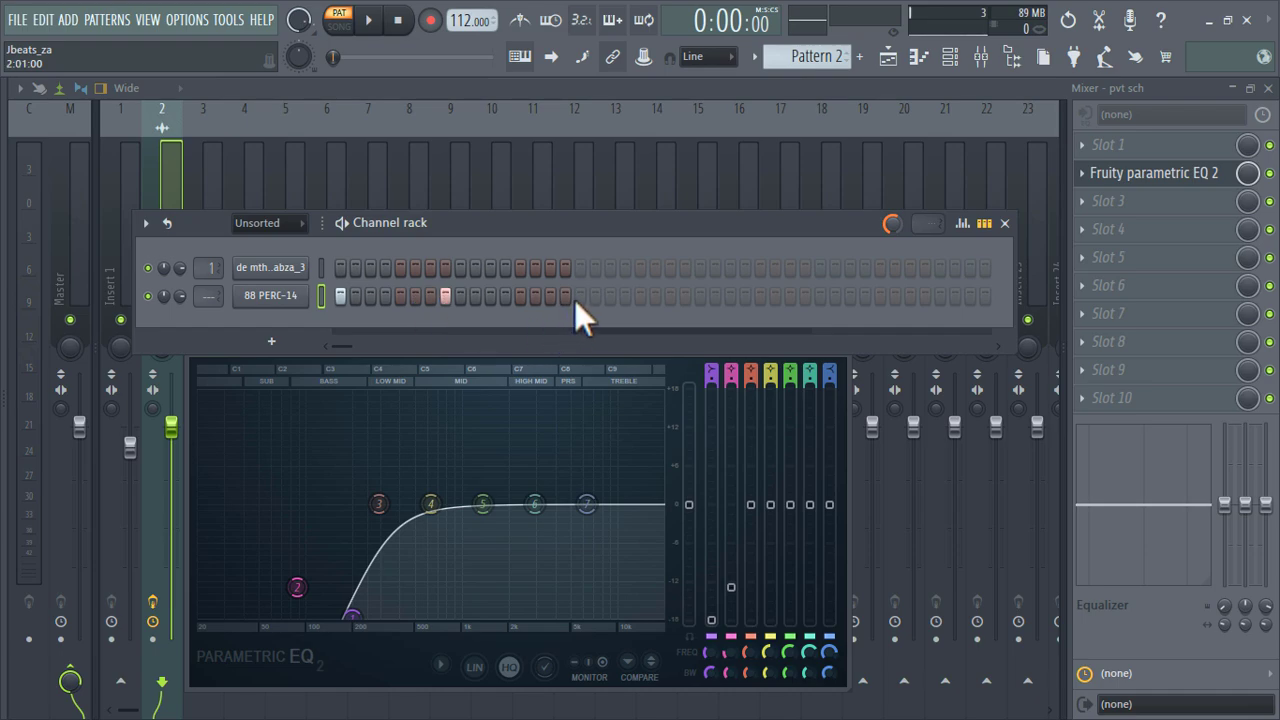
Step: Turn off Use loop points for the 88 PERC-14 channel, play the pattern, and close the channel settings
{"action": "left_click", "coordinate": [309, 297]}
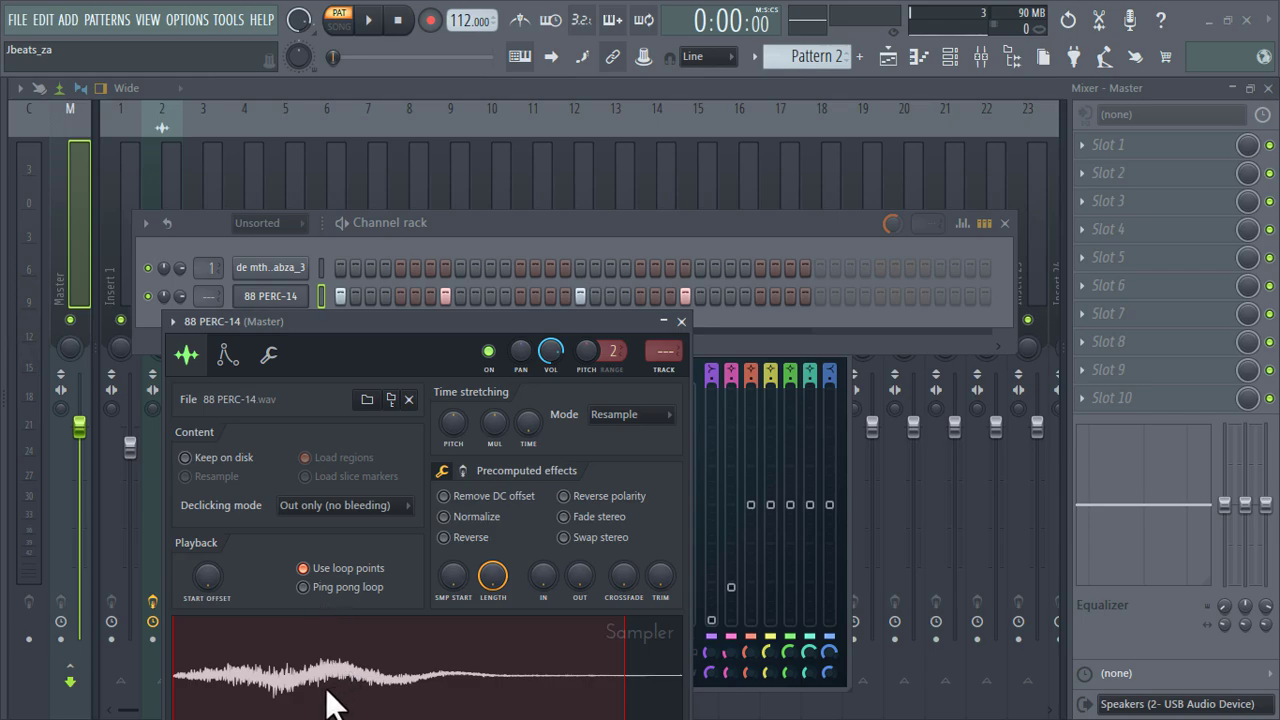
{"action": "left_click", "coordinate": [305, 570]}
{"action": "key", "text": "space"}
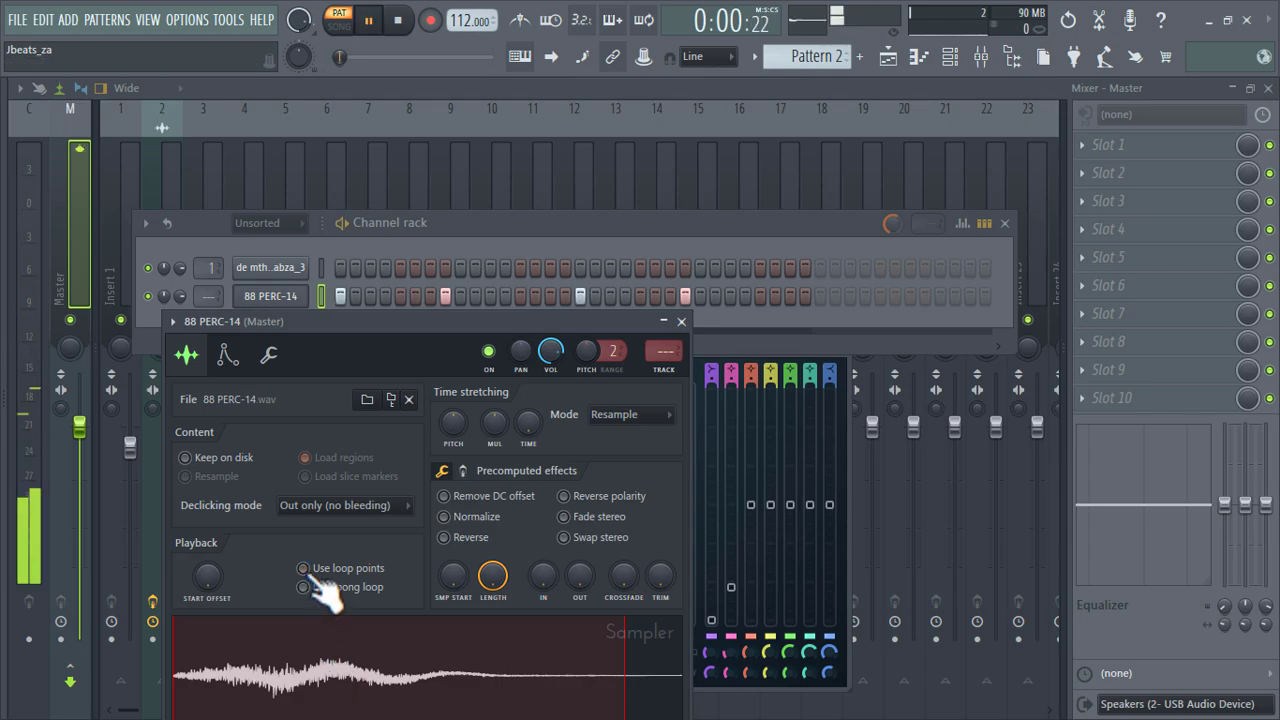
{"action": "left_click", "coordinate": [681, 321]}
Step: Add the 88 PERC-15 sample as a channel with steps 5 and 21 active, and turn off its Use loop points option
{"action": "left_click", "coordinate": [4, 268]}
{"action": "left_click", "coordinate": [138, 296]}
{"action": "left_click_drag", "start_coordinate": [145, 312], "coordinate": [385, 330]}
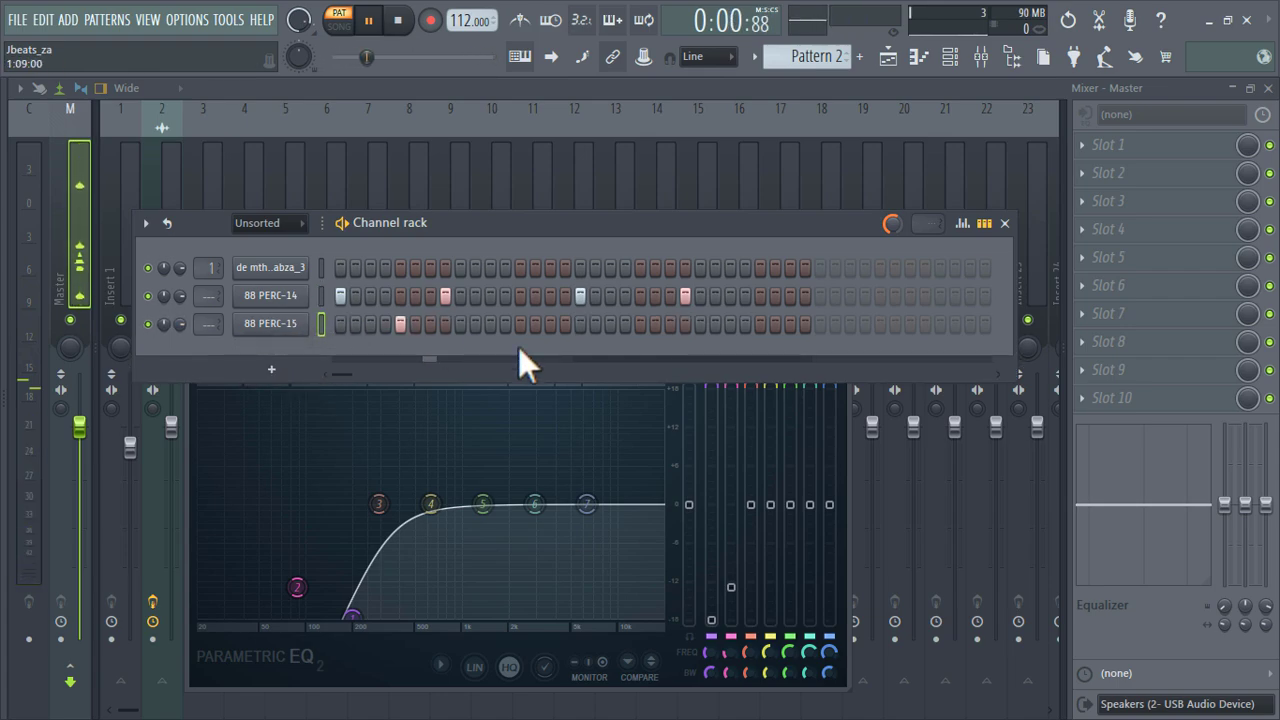
{"action": "left_click", "coordinate": [638, 326]}
{"action": "left_click", "coordinate": [286, 324]}
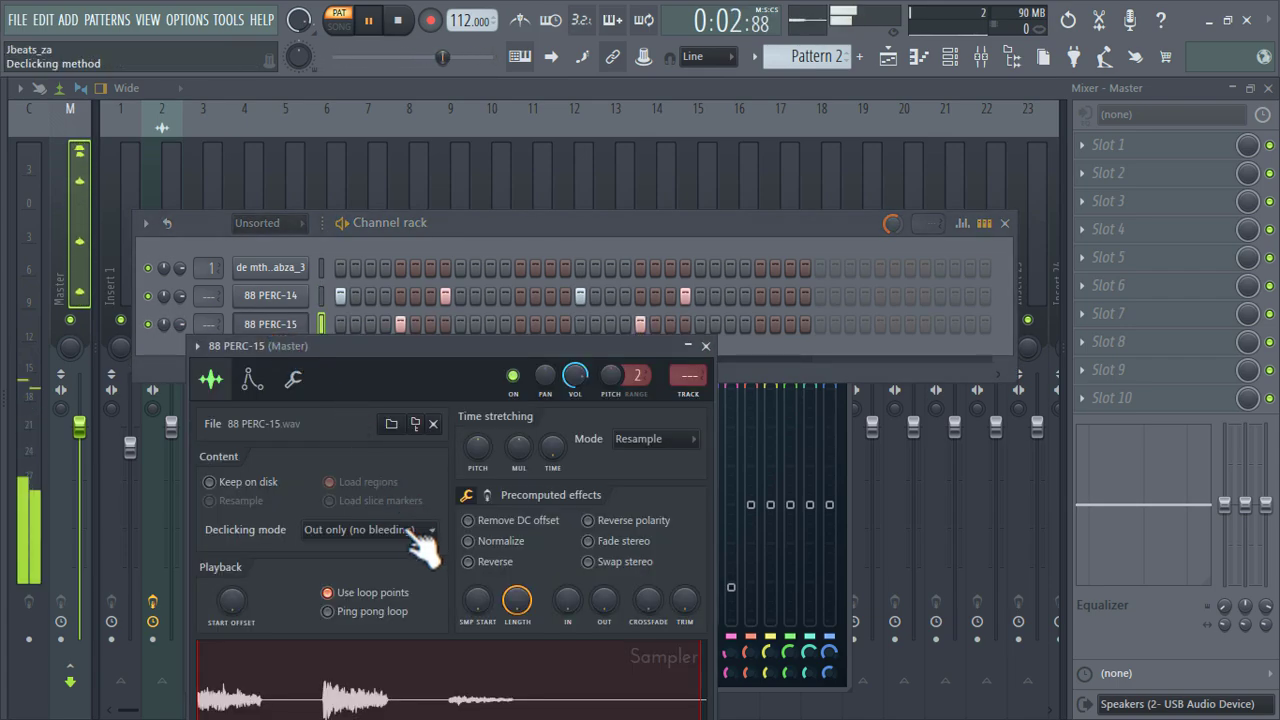
{"action": "left_click", "coordinate": [352, 592]}
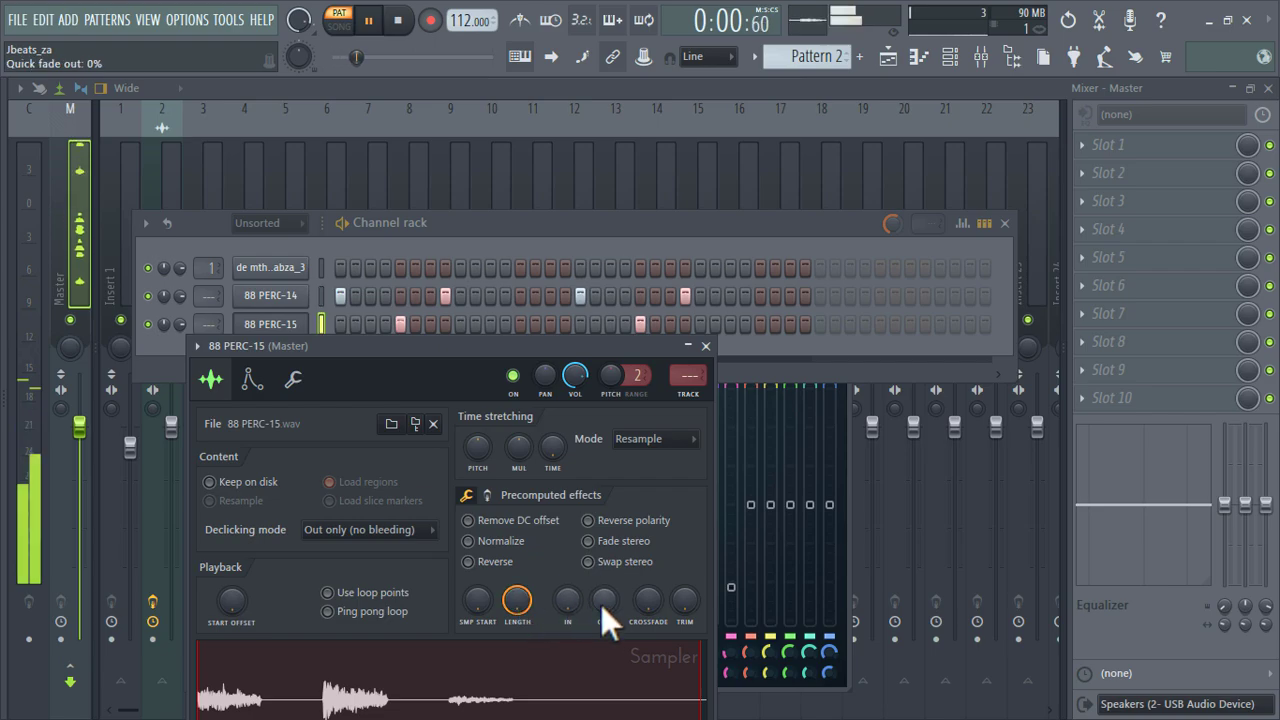
Step: Increase the fade-out of the 88 PERC-15 sample and close its channel settings
{"action": "left_click_drag", "start_coordinate": [602, 605], "coordinate": [602, 560]}
{"action": "left_click", "coordinate": [706, 346]}
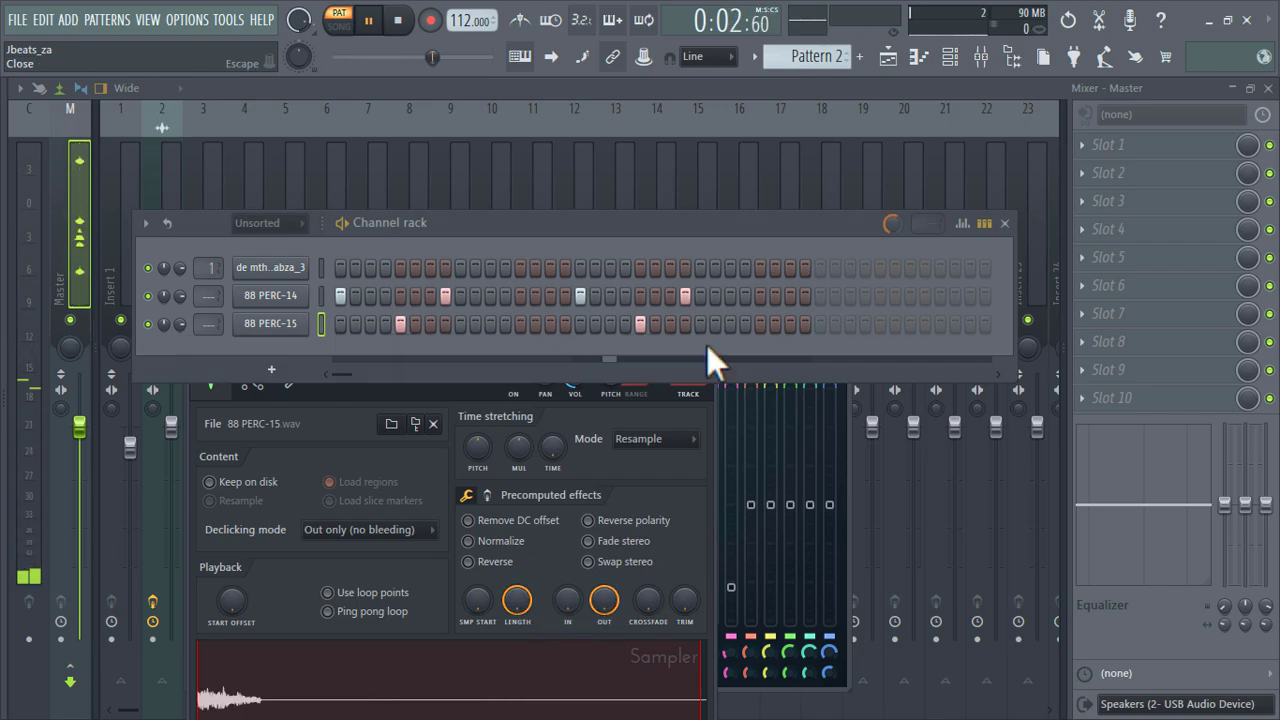
Step: Add the BONGO sample as a channel in Pattern 2, activate its steps 11 and 27, and open its channel settings
{"action": "mouse_move", "coordinate": [8, 314]}
{"action": "left_click_drag", "start_coordinate": [118, 369], "coordinate": [291, 355]}
{"action": "left_click", "coordinate": [106, 364]}
{"action": "left_click", "coordinate": [488, 354]}
{"action": "left_click", "coordinate": [473, 354]}
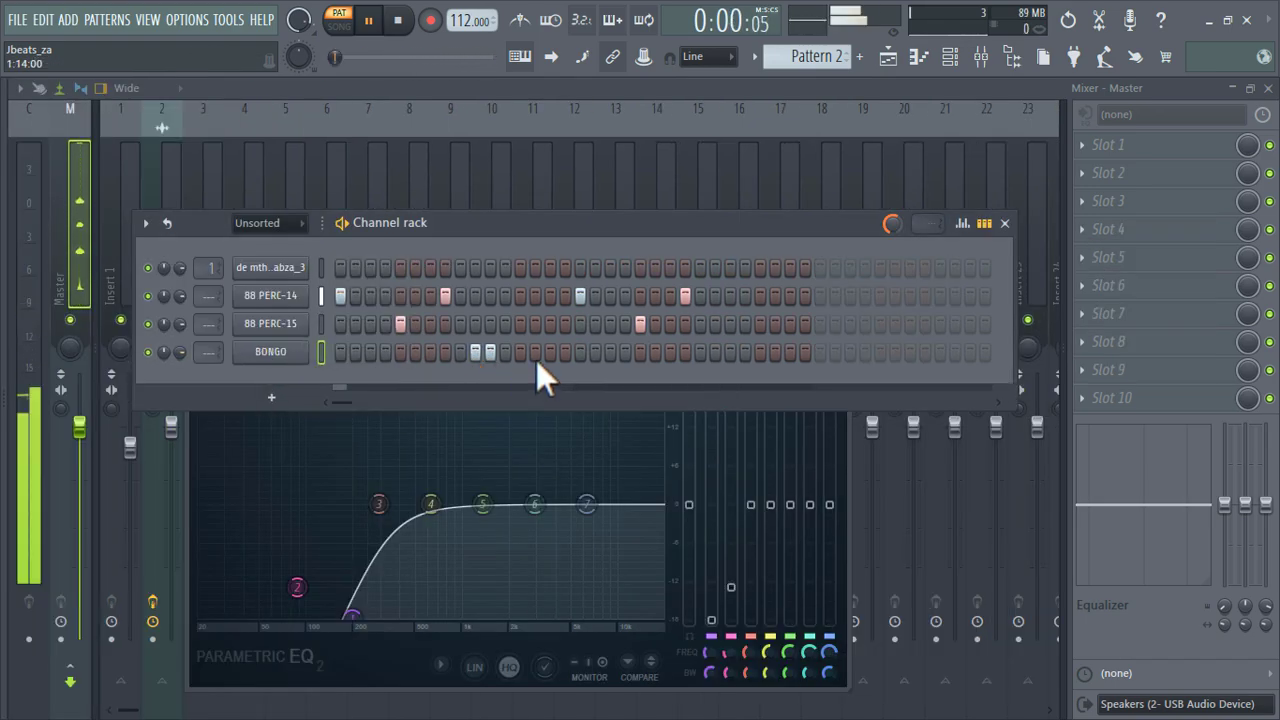
{"action": "left_click", "coordinate": [490, 353]}
{"action": "left_click", "coordinate": [477, 354]}
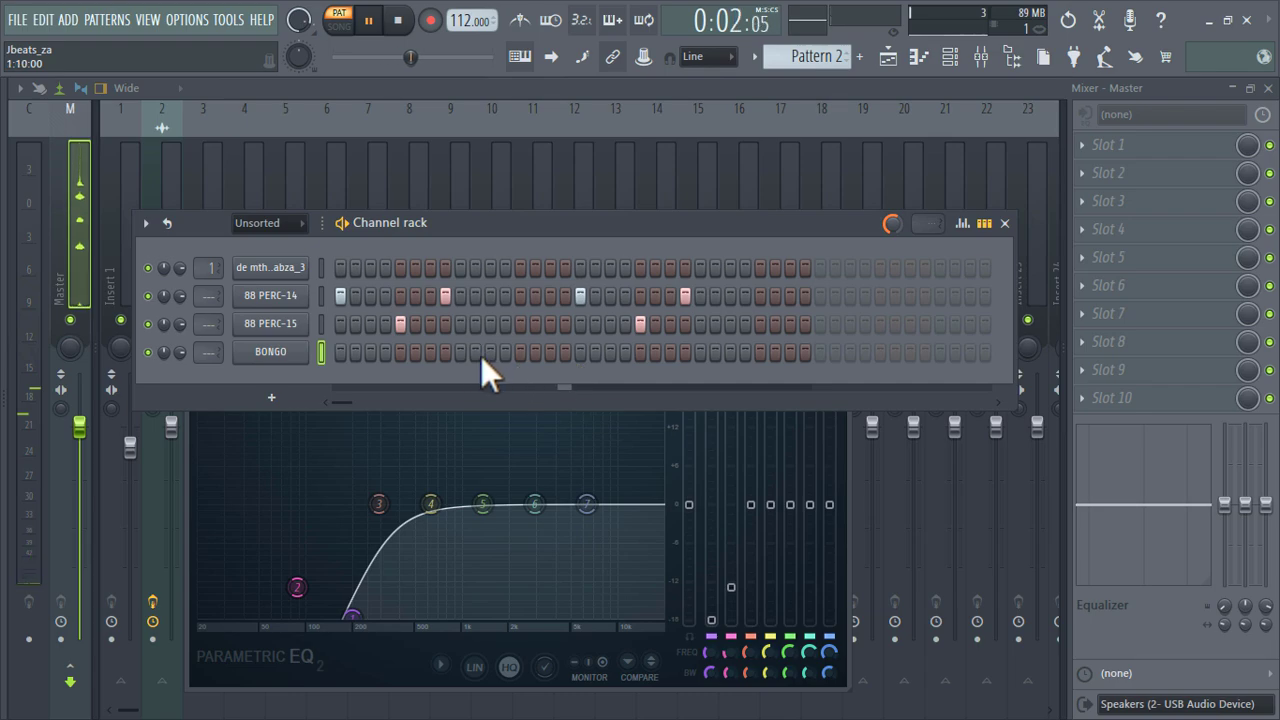
{"action": "left_click", "coordinate": [488, 354]}
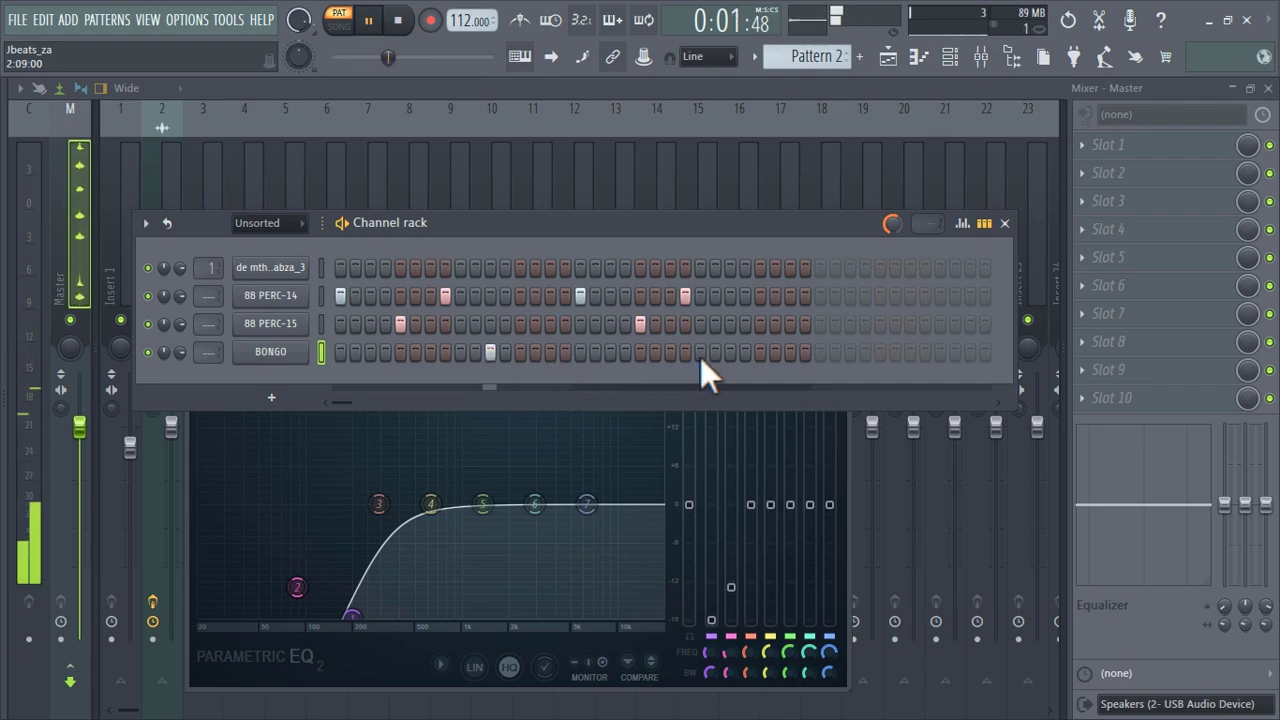
{"action": "left_click", "coordinate": [729, 353]}
{"action": "left_click", "coordinate": [266, 353]}
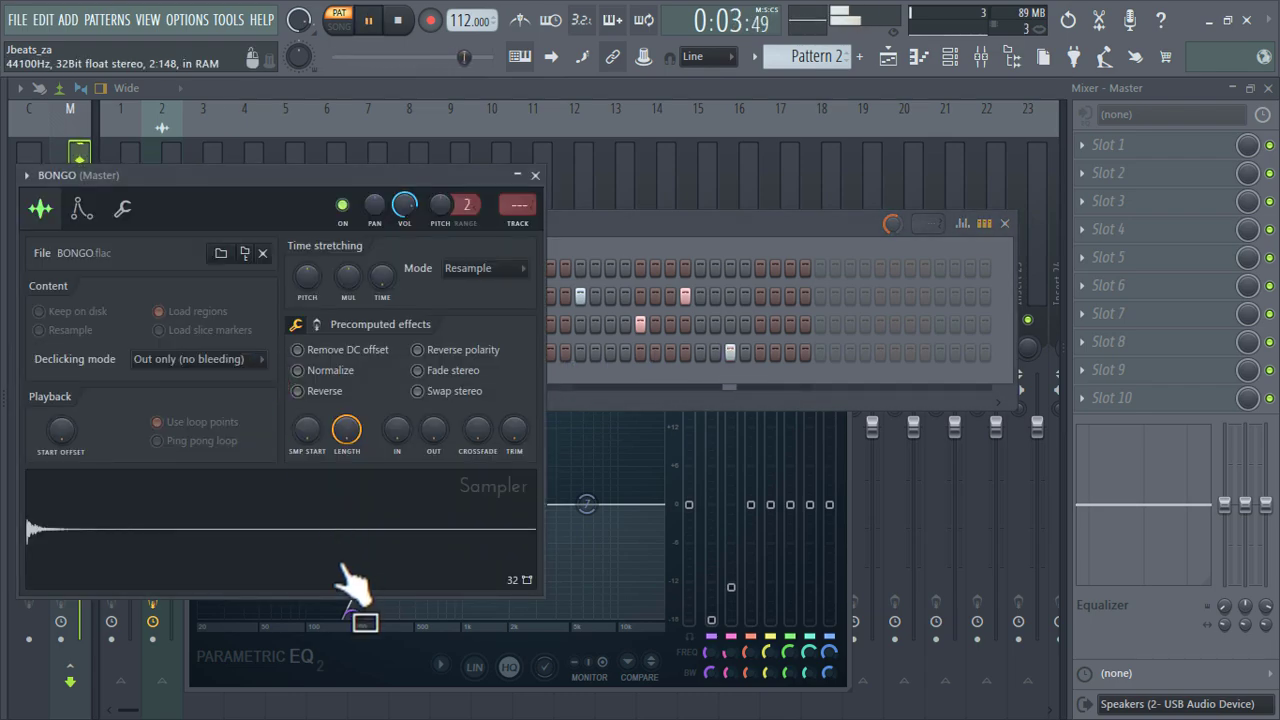
Step: Switch to song mode and place two consecutive Pattern 2 clips on Track 3 from bar 1 to bar 5
{"action": "left_click", "coordinate": [334, 27]}
{"action": "left_click", "coordinate": [755, 222]}
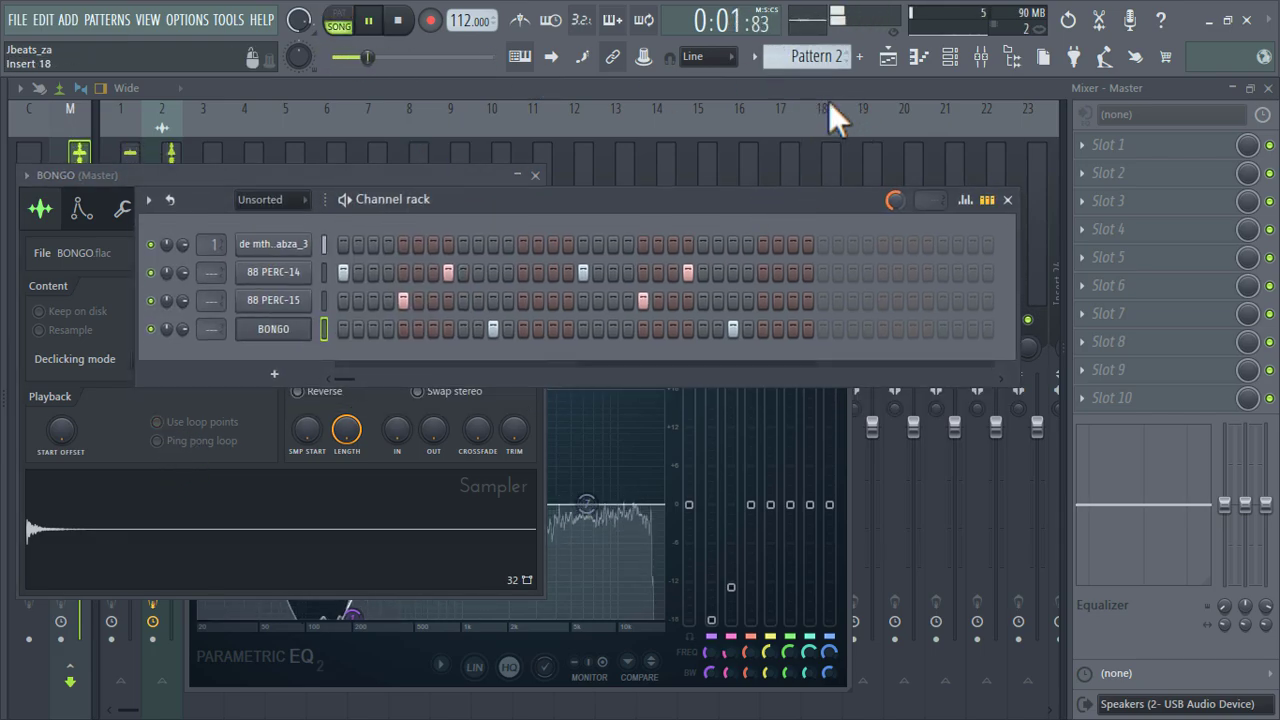
{"action": "left_click", "coordinate": [888, 56]}
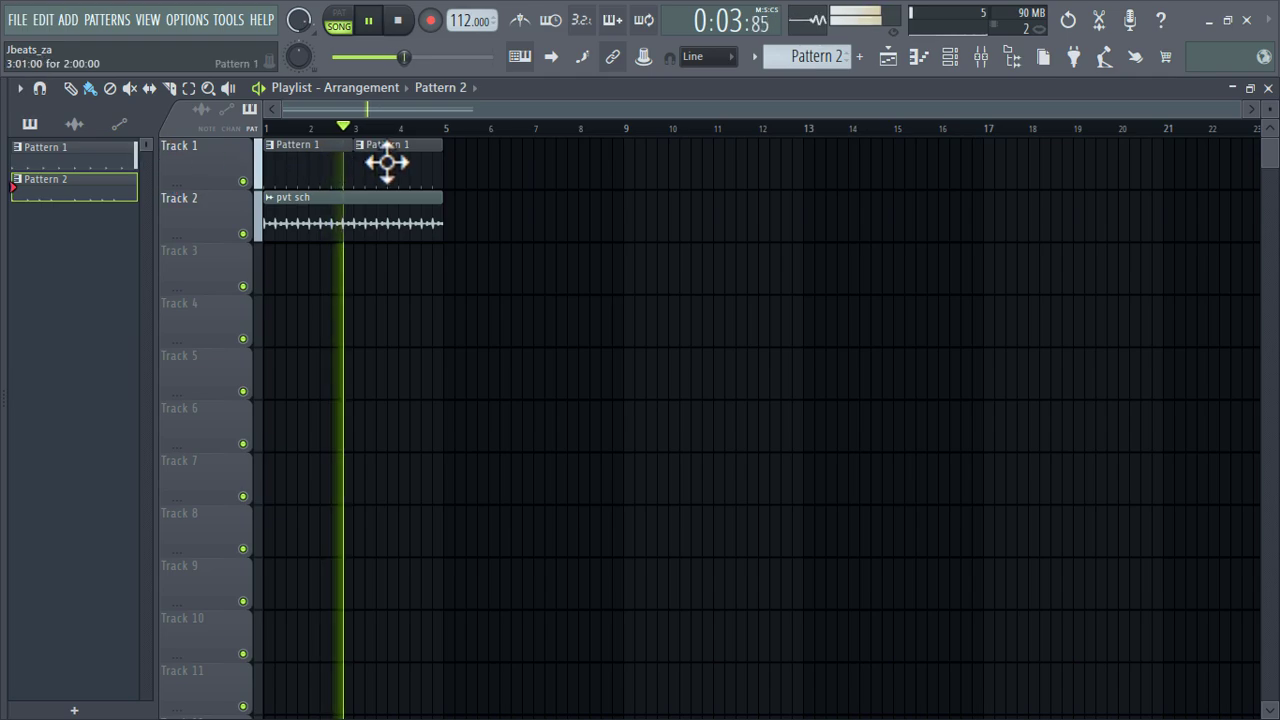
{"action": "left_click_drag", "start_coordinate": [60, 185], "coordinate": [258, 262]}
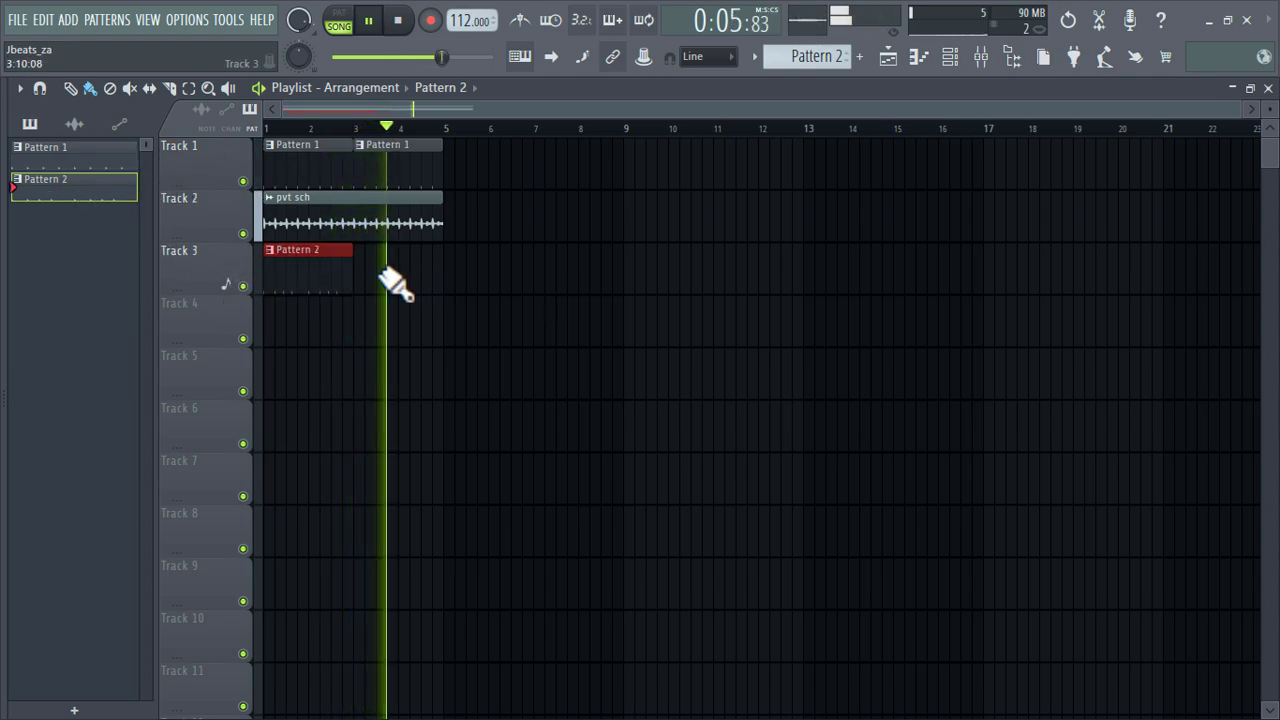
{"action": "mouse_move", "coordinate": [395, 285]}
{"action": "left_mouse_down"}
{"action": "mouse_move", "coordinate": [417, 274]}
{"action": "mouse_move", "coordinate": [403, 274]}
{"action": "left_mouse_up"}
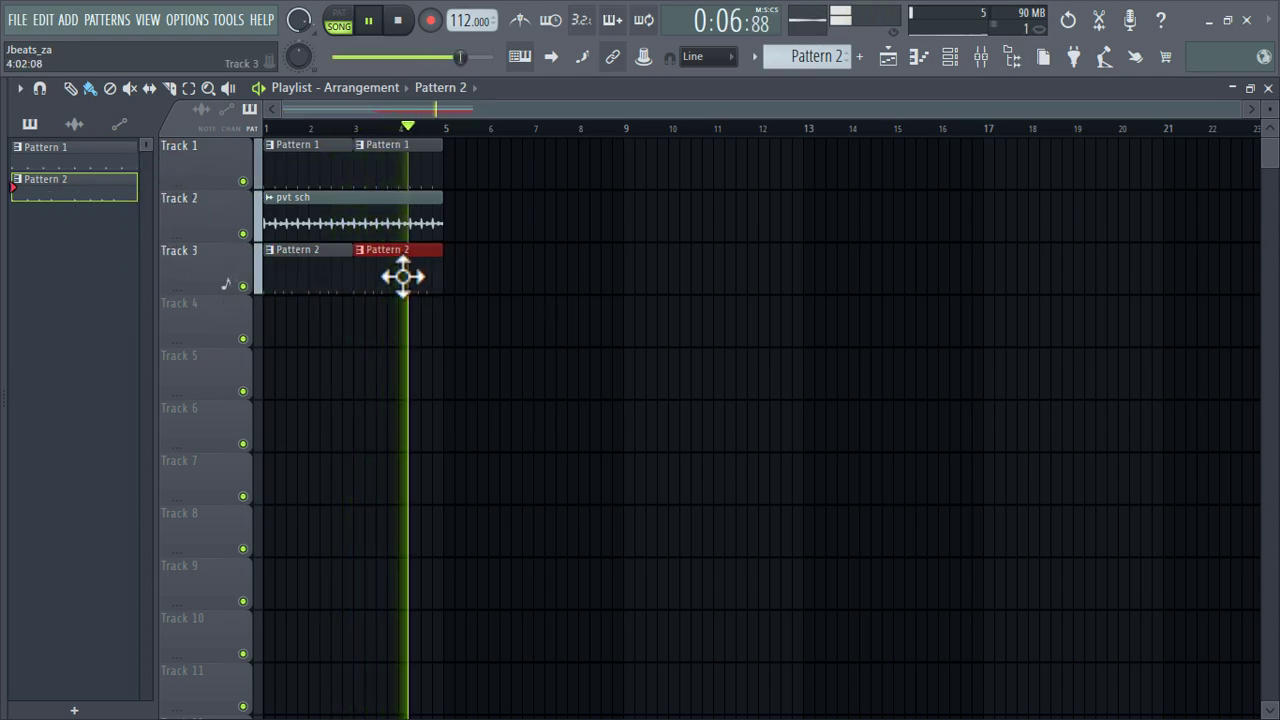
Step: Balance the volumes of the 88 PERC-14, 88 PERC-15 and BONGO channels during playback, raising the system volume to 19
{"action": "left_click", "coordinate": [1003, 68]}
{"action": "left_click", "coordinate": [955, 58]}
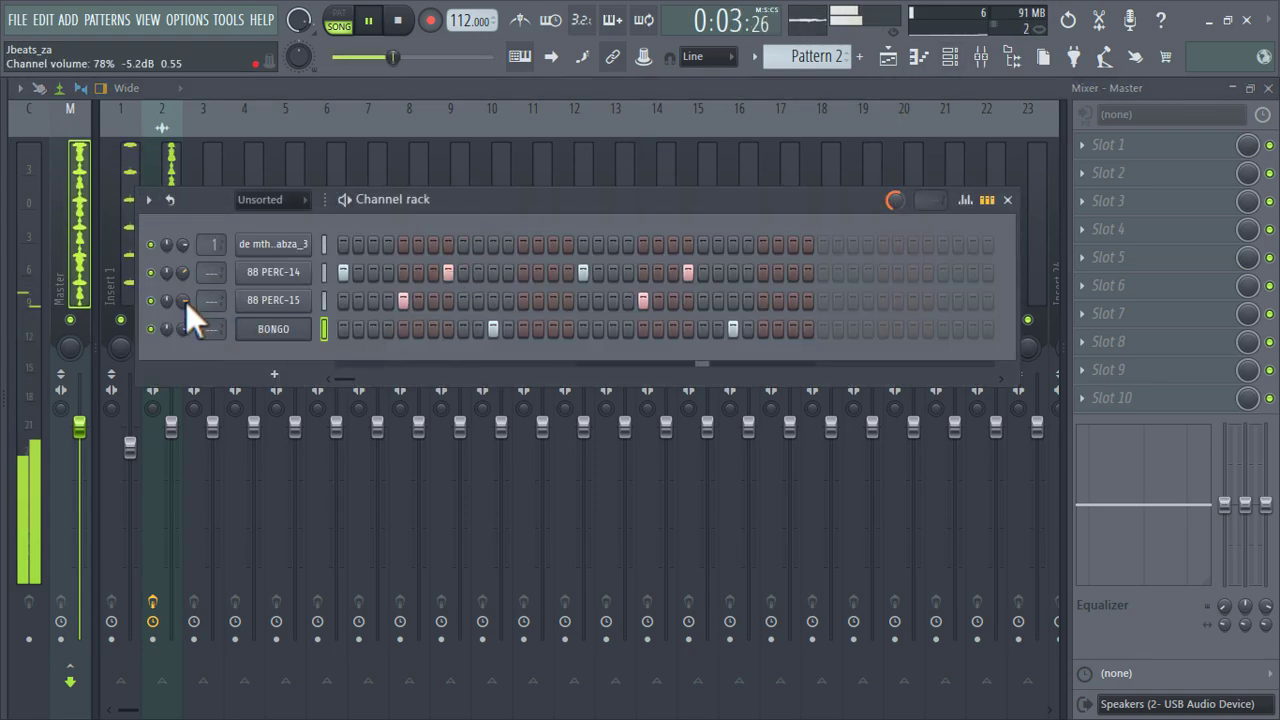
{"action": "left_click_drag", "start_coordinate": [186, 302], "coordinate": [186, 273]}
{"action": "left_click_drag", "start_coordinate": [185, 331], "coordinate": [185, 341]}
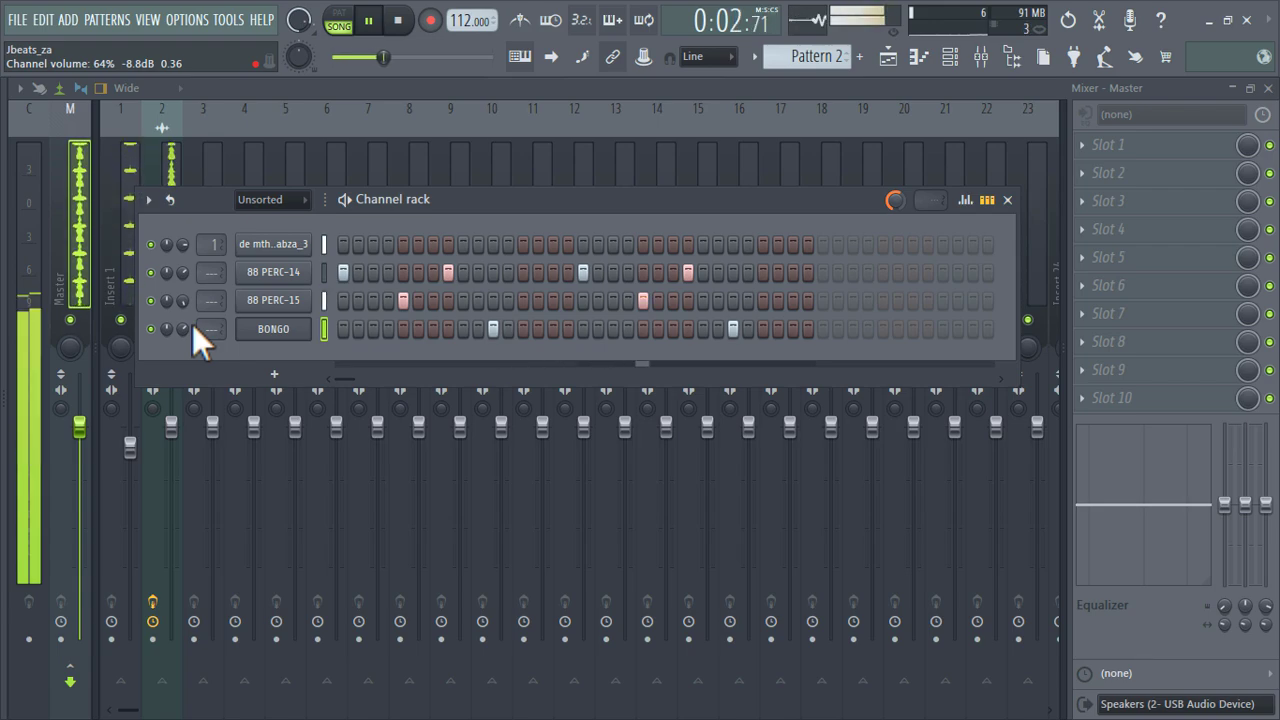
{"action": "key", "text": "XF86AudioRaiseVolume"}
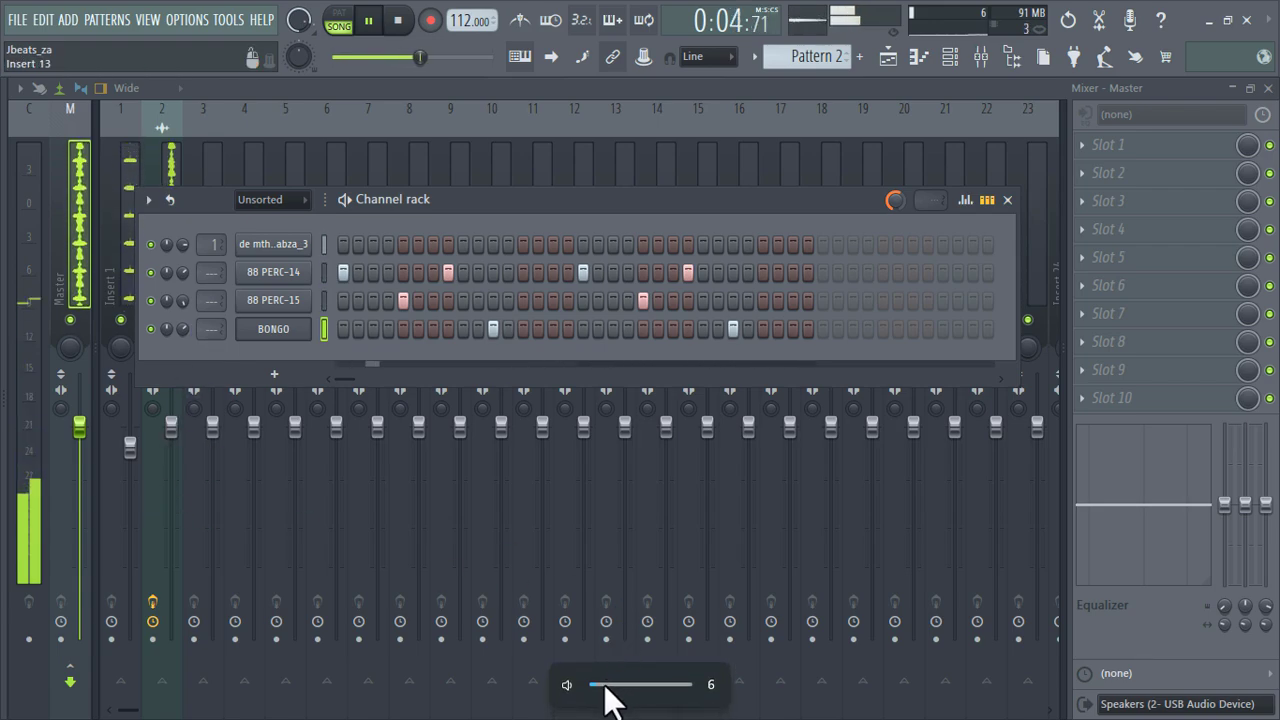
{"action": "left_click_drag", "start_coordinate": [605, 686], "coordinate": [613, 686]}
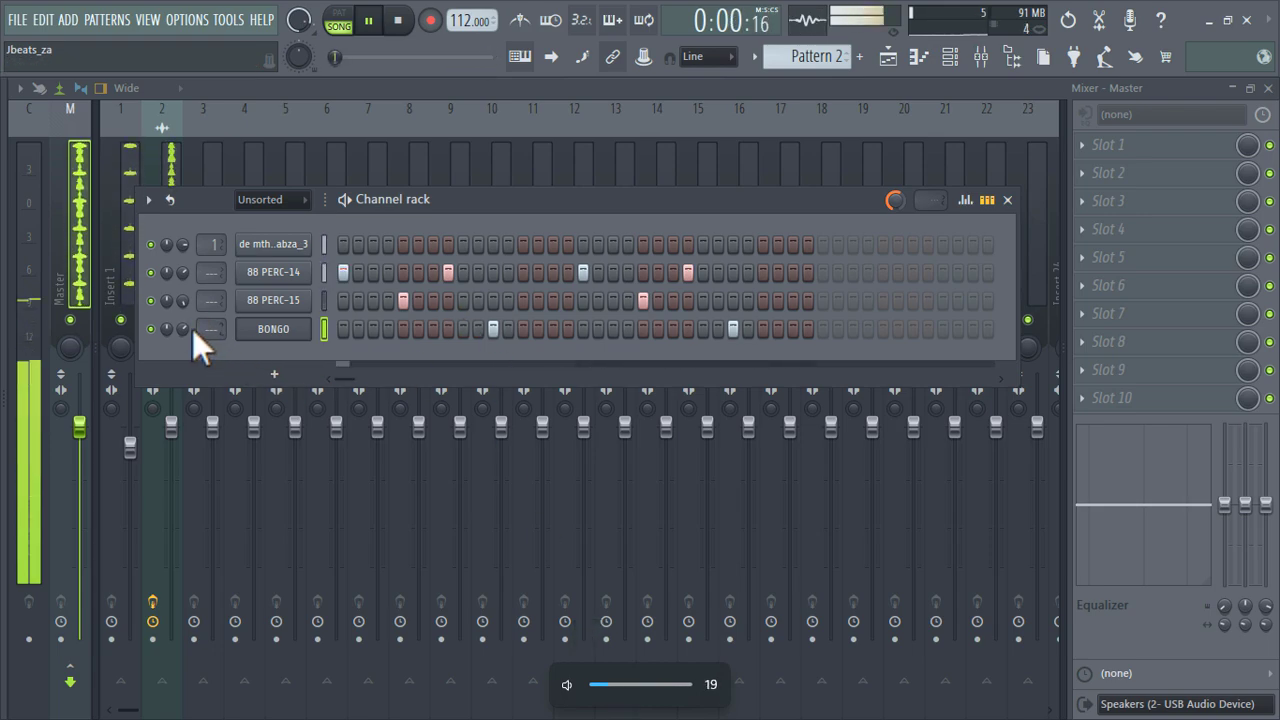
{"action": "left_click_drag", "start_coordinate": [183, 329], "coordinate": [183, 342]}
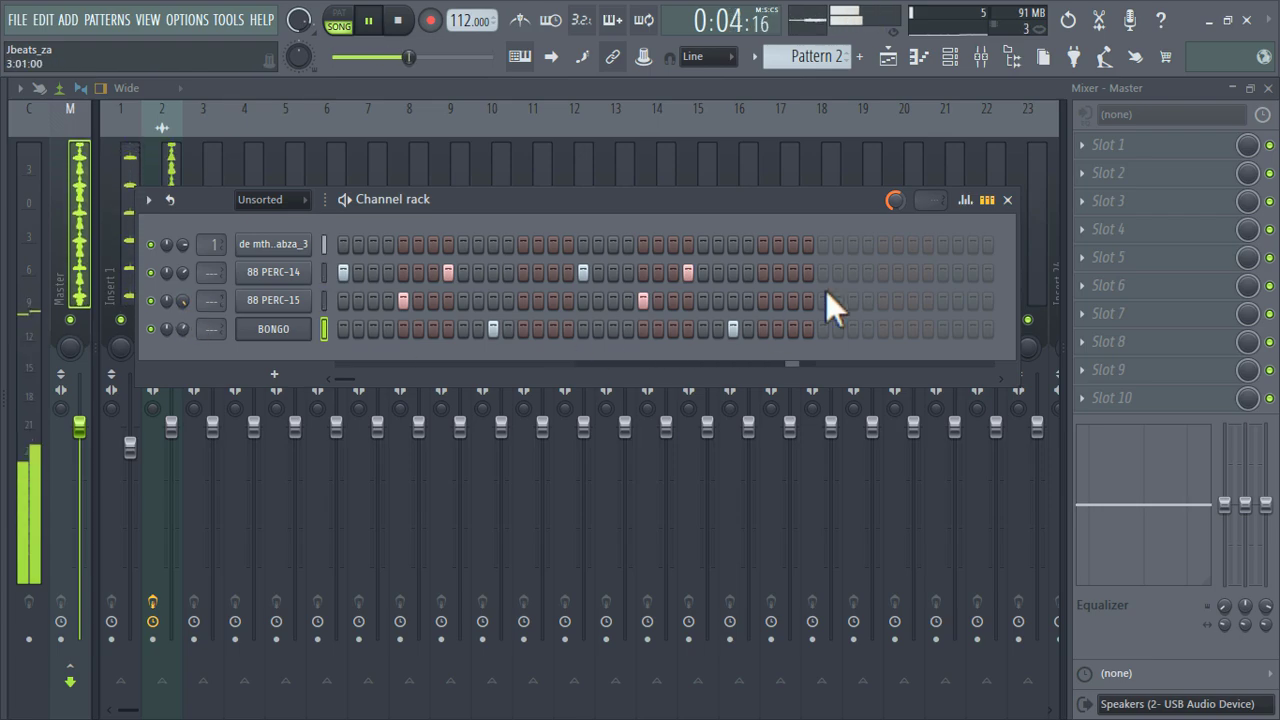
Step: Route the 88 PERC-14, 88 PERC-15 and BONGO channels to mixer track 3 and add Fruity Reeverb 2 in slot 1 at 37% wet
{"action": "left_click_drag", "start_coordinate": [211, 272], "coordinate": [211, 254]}
{"action": "left_click_drag", "start_coordinate": [221, 302], "coordinate": [213, 333]}
{"action": "left_click", "coordinate": [214, 159]}
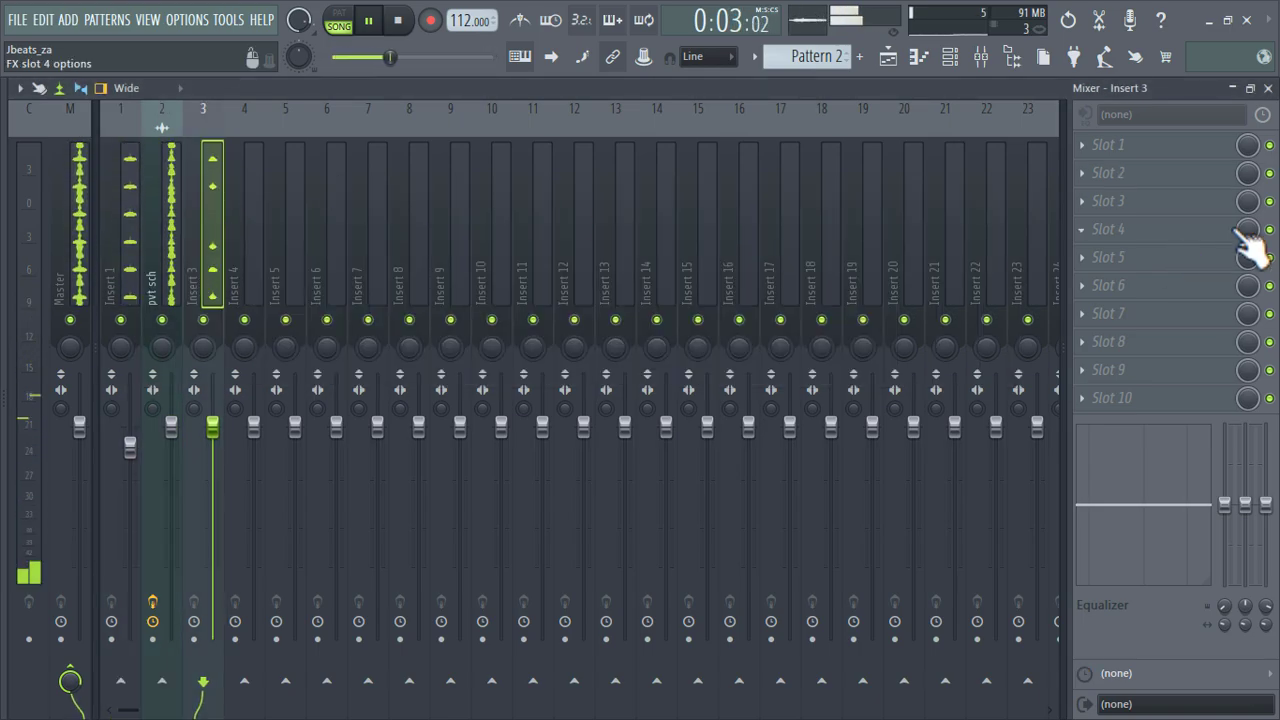
{"action": "left_click", "coordinate": [1160, 150]}
{"action": "left_click", "coordinate": [694, 303]}
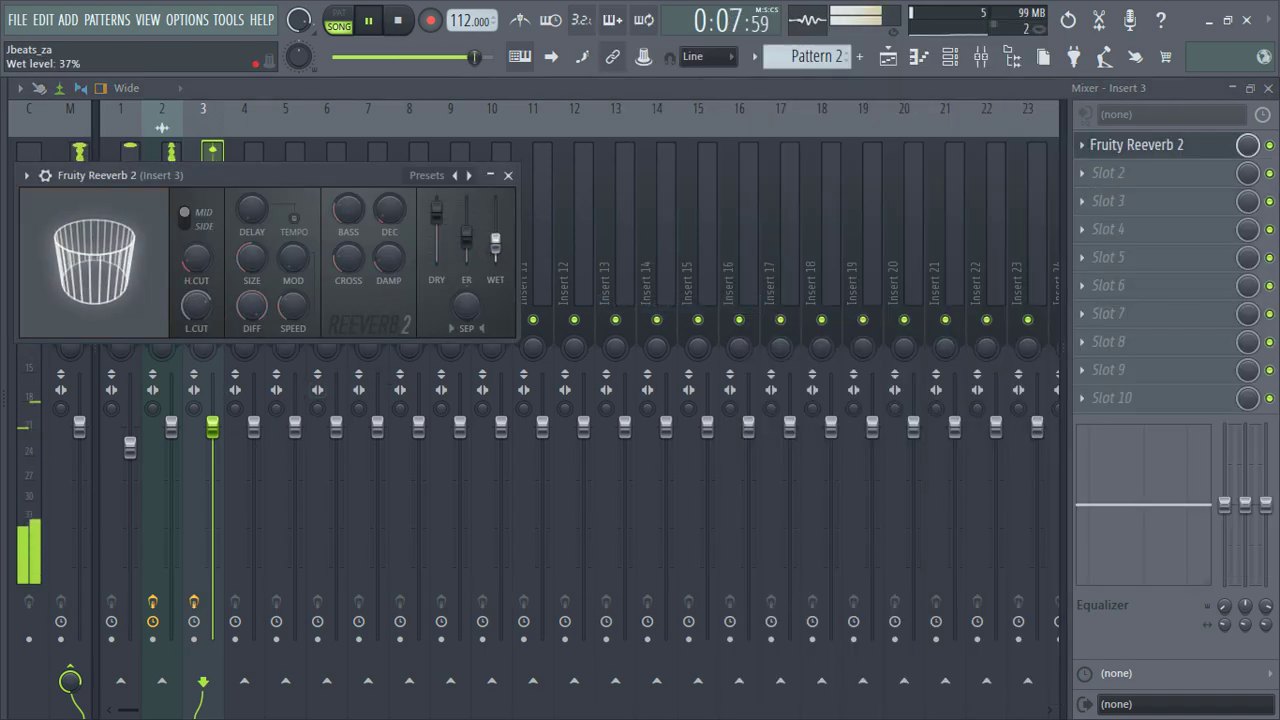
Step: Add Fruity Parametric EQ 2 to slot 2 of mixer track 3, load the 40Hz cut preset, and raise its high-pass to about 131 Hz
{"action": "left_click", "coordinate": [1150, 173]}
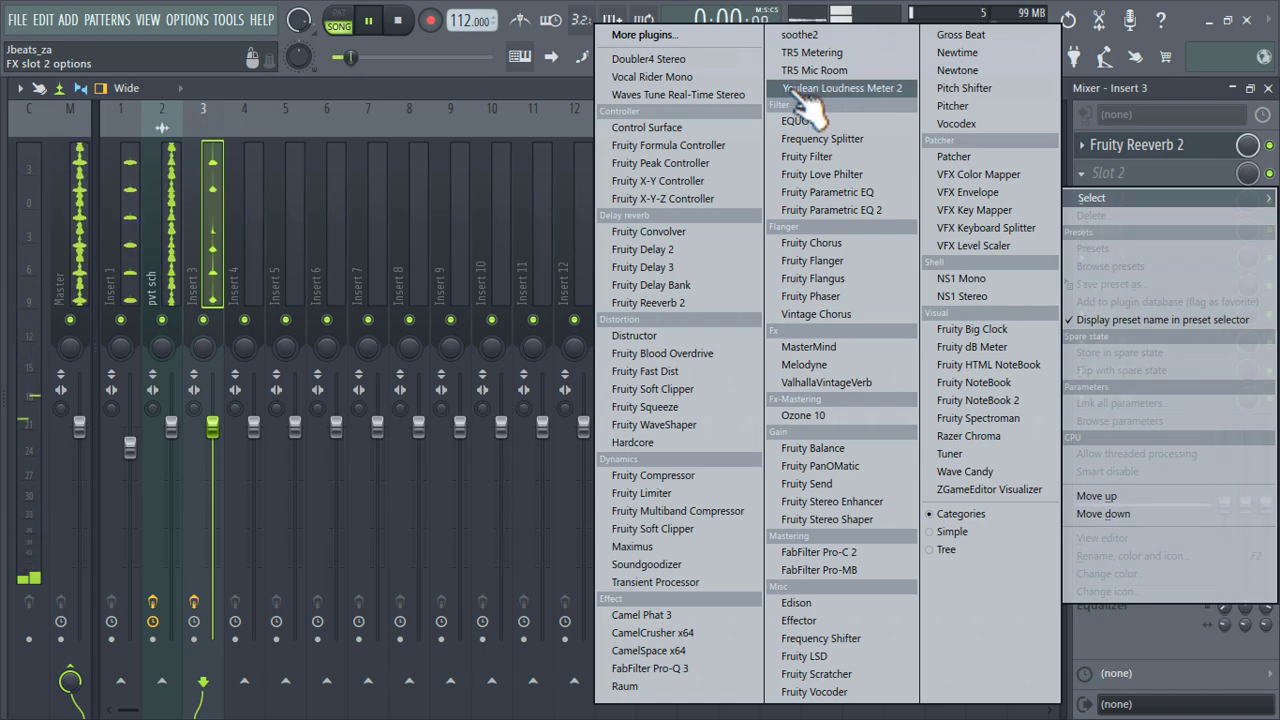
{"action": "left_click", "coordinate": [885, 212]}
{"action": "left_click", "coordinate": [610, 202]}
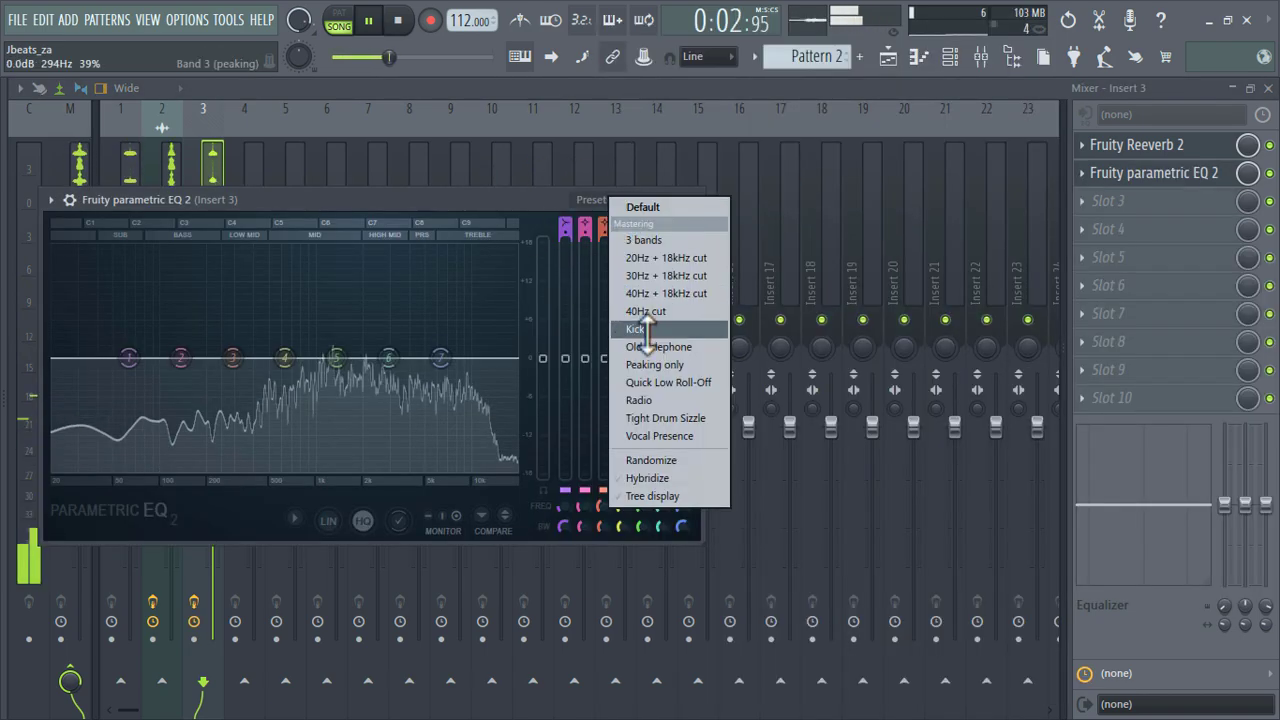
{"action": "left_click", "coordinate": [645, 312]}
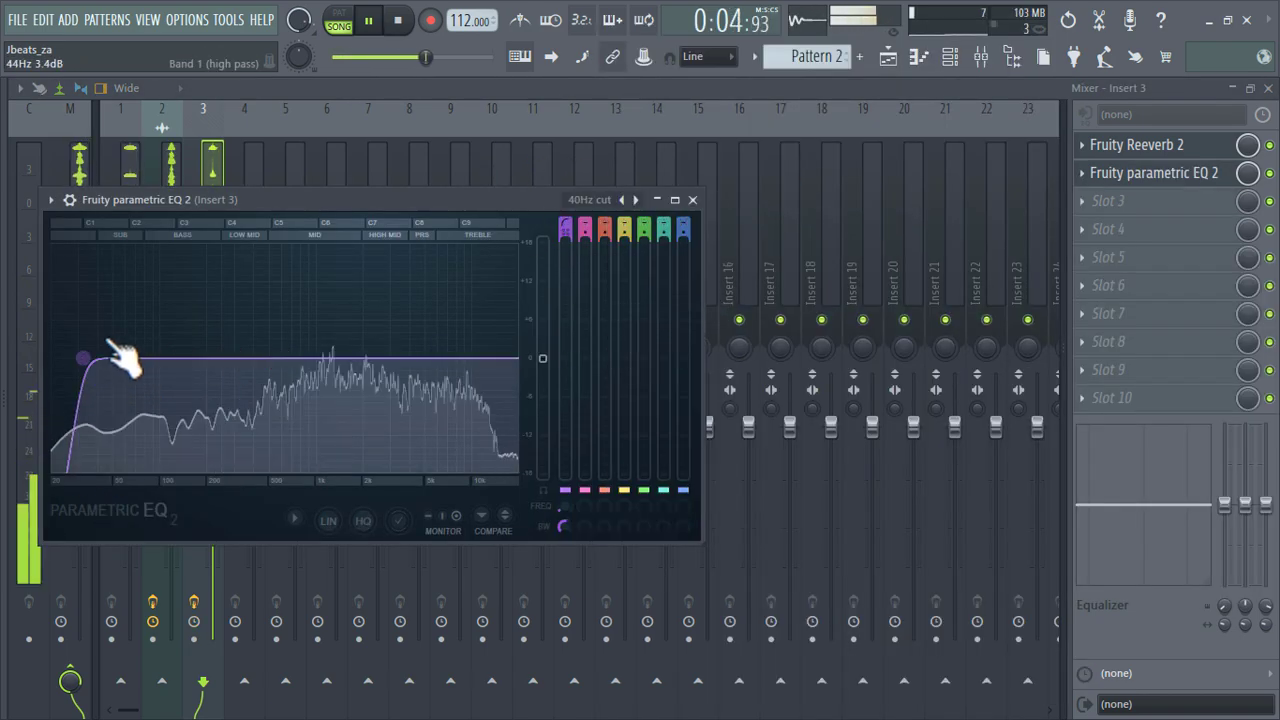
{"action": "left_click_drag", "start_coordinate": [120, 356], "coordinate": [178, 358]}
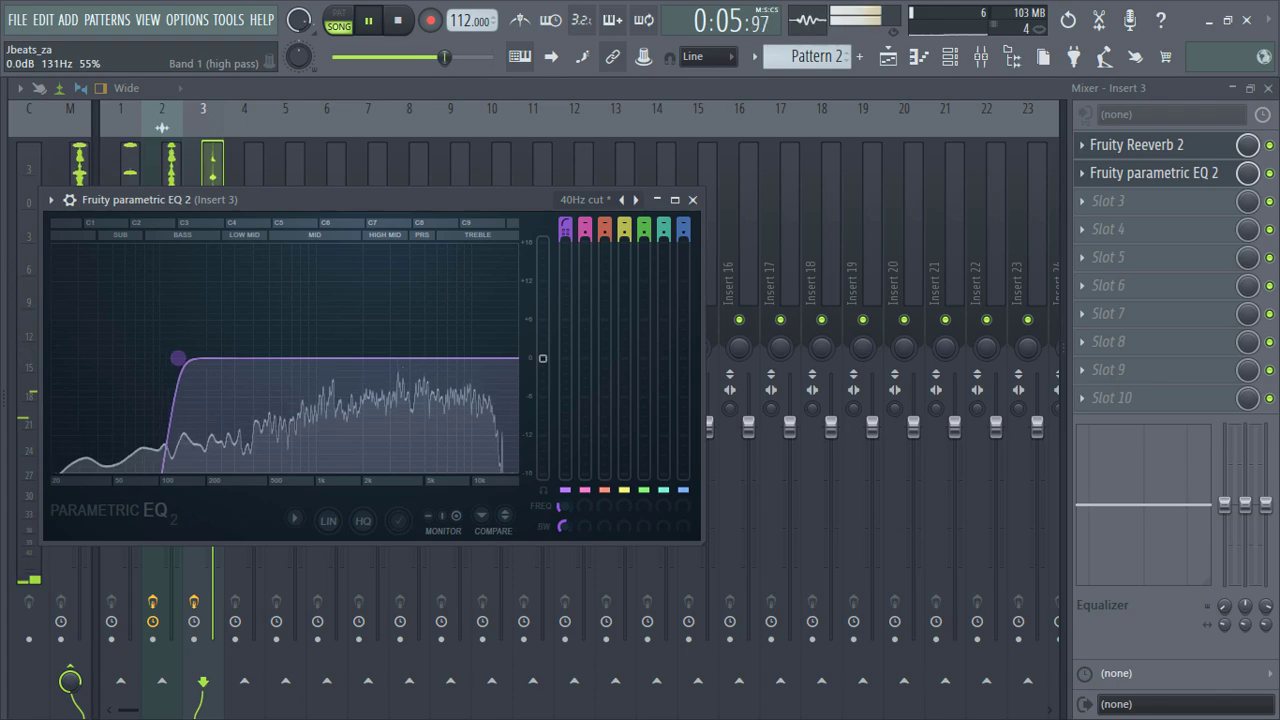
{"action": "left_click", "coordinate": [693, 200]}
Step: Duplicate all playlist clips on Tracks 1 to 3 three times, filling bars 1 to 16, and stop playback
{"action": "left_click", "coordinate": [890, 60]}
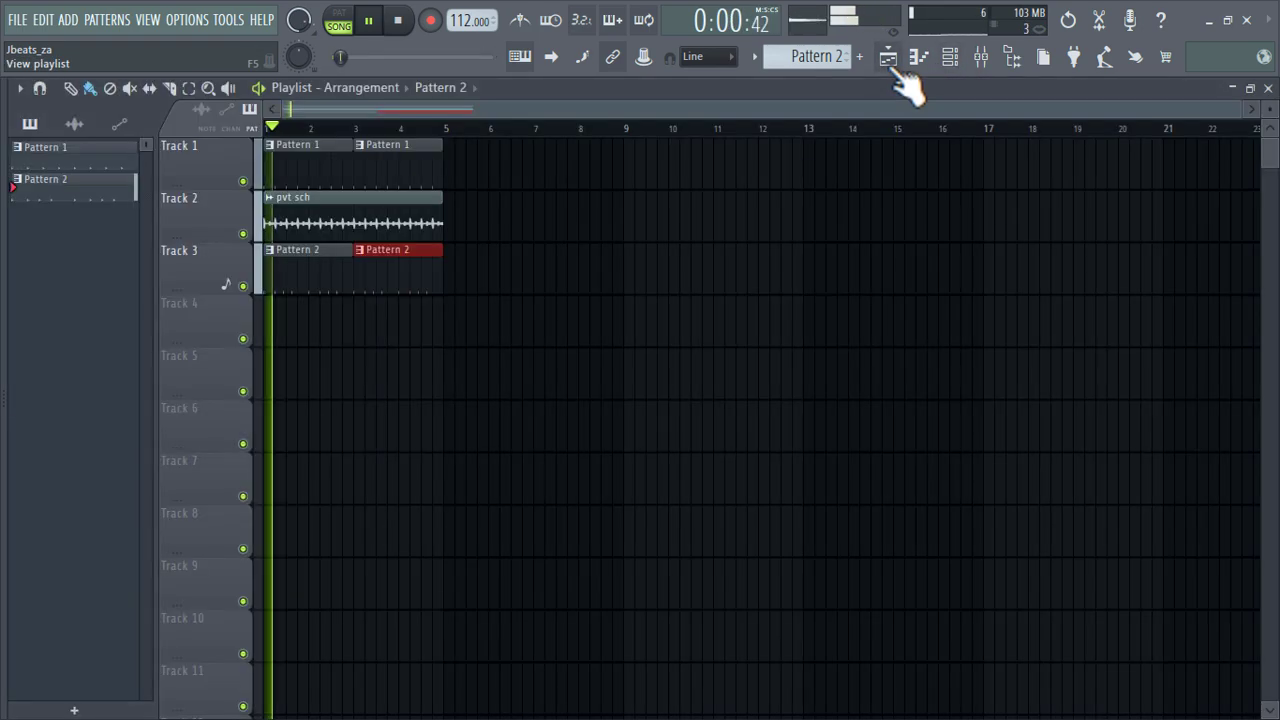
{"action": "left_click", "coordinate": [188, 88]}
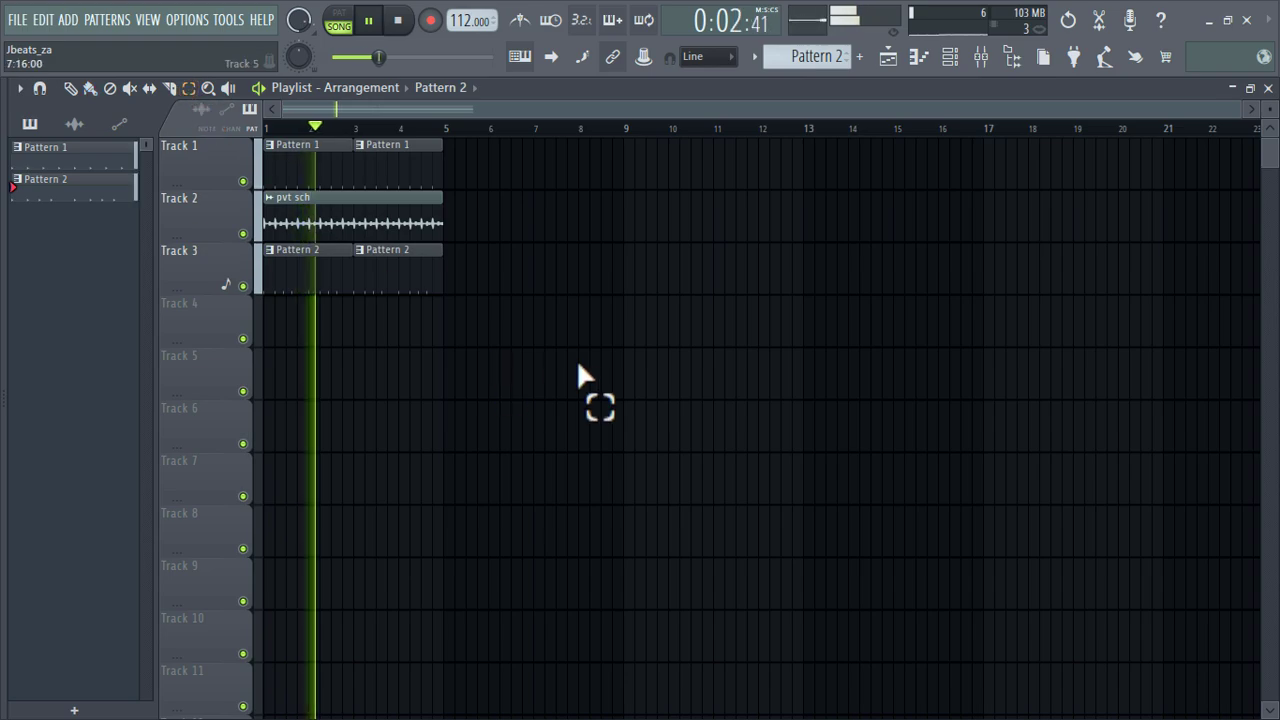
{"action": "left_click_drag", "start_coordinate": [580, 371], "coordinate": [135, 150]}
{"action": "key", "text": "ctrl+b"}
{"action": "key", "text": "ctrl+b"}
{"action": "key", "text": "ctrl+b"}
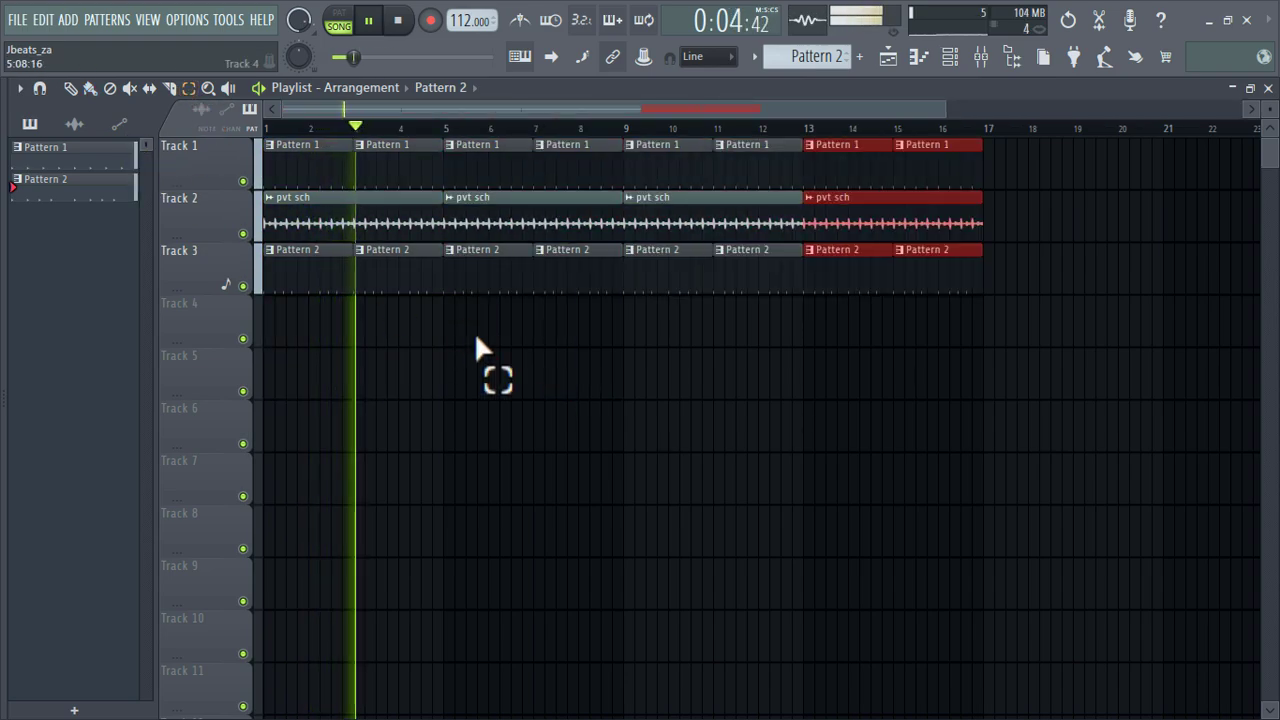
{"action": "left_click", "coordinate": [561, 484]}
{"action": "left_click", "coordinate": [89, 88]}
{"action": "key", "text": "space"}
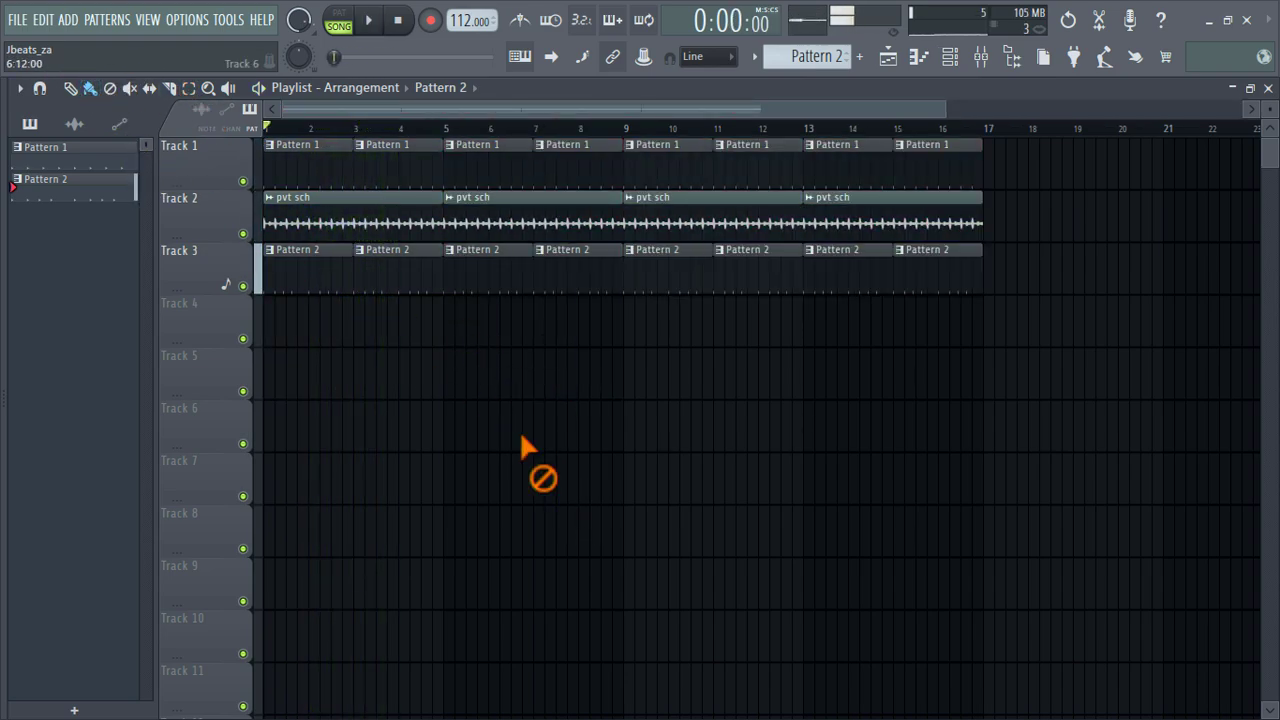
Step: Select the empty Pattern 4 and place it on Track 4 at bar 1, extended to eight bars
{"action": "left_click_drag", "start_coordinate": [846, 57], "coordinate": [846, 57]}
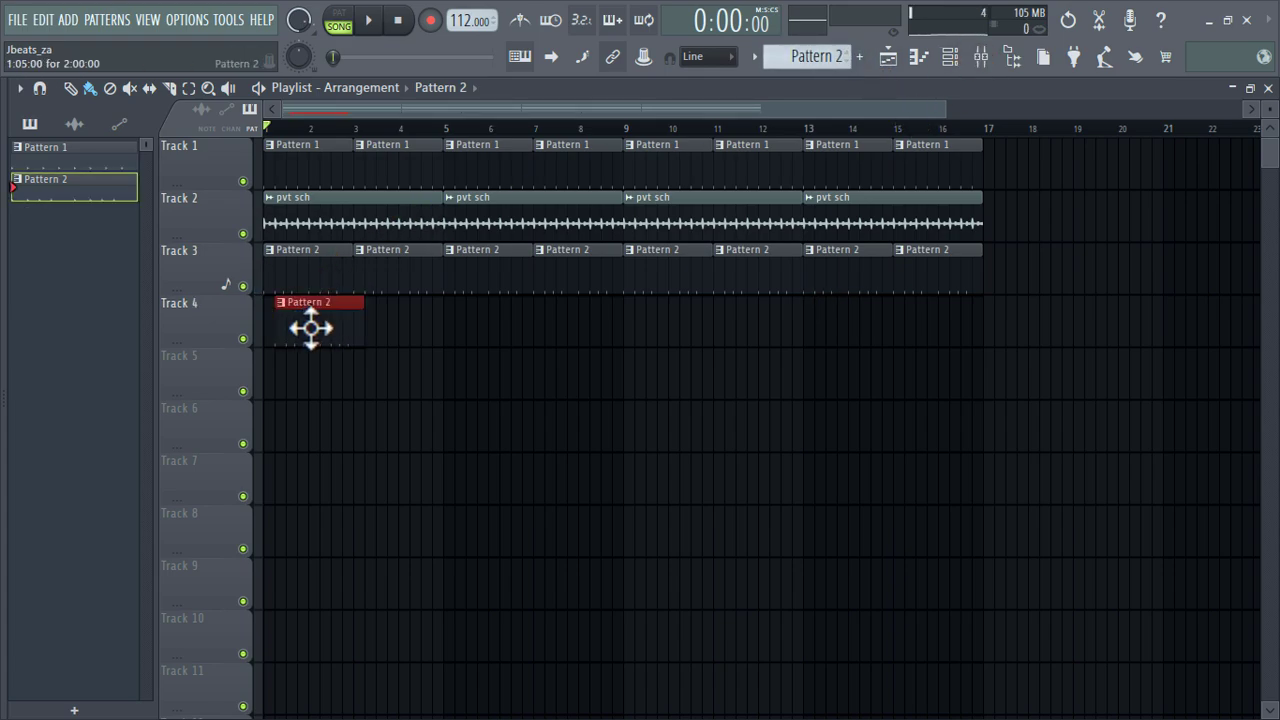
{"action": "right_click", "coordinate": [311, 328]}
{"action": "scroll", "coordinate": [820, 66], "scroll_direction": "up", "scroll_amount": 1}
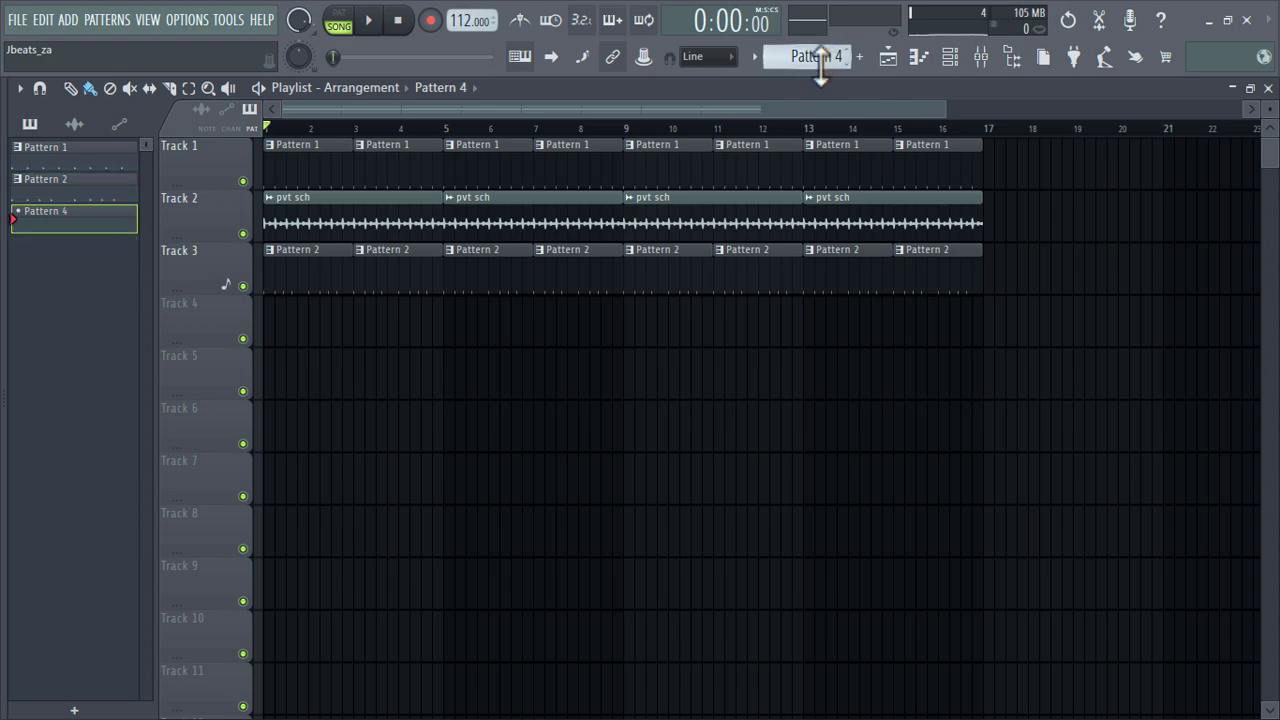
{"action": "left_click", "coordinate": [270, 332]}
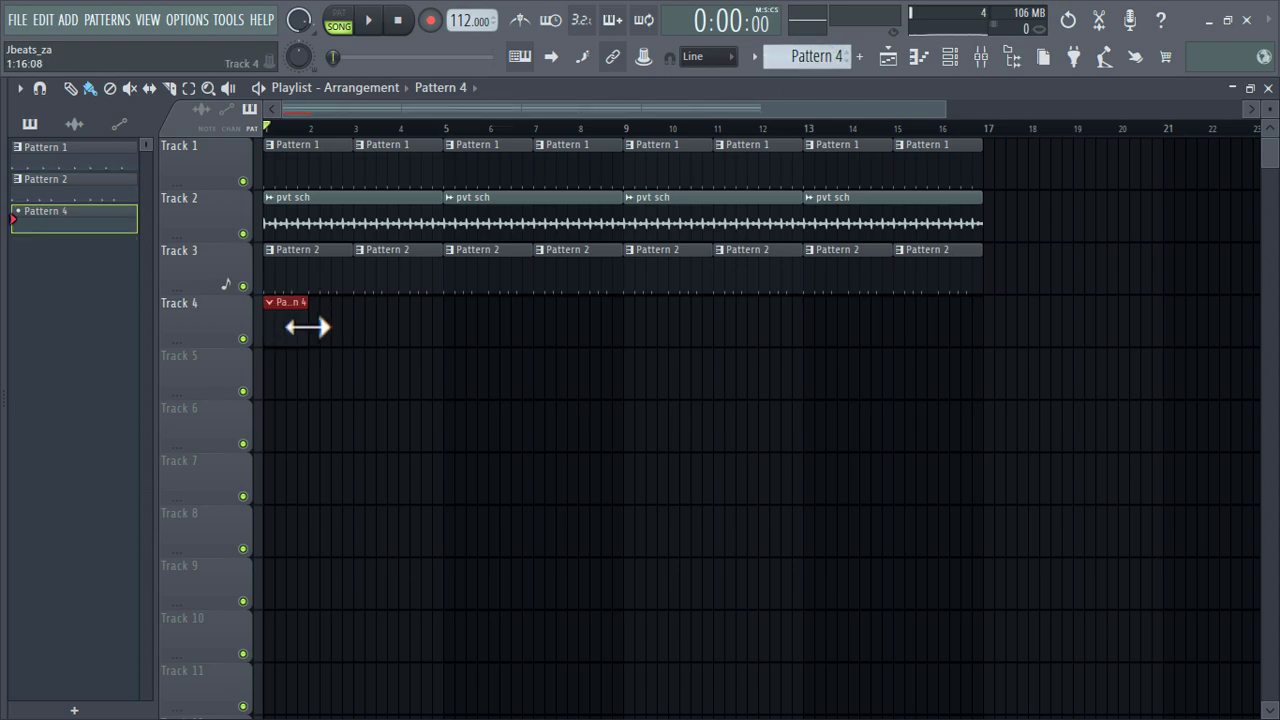
{"action": "left_click_drag", "start_coordinate": [307, 327], "coordinate": [606, 347]}
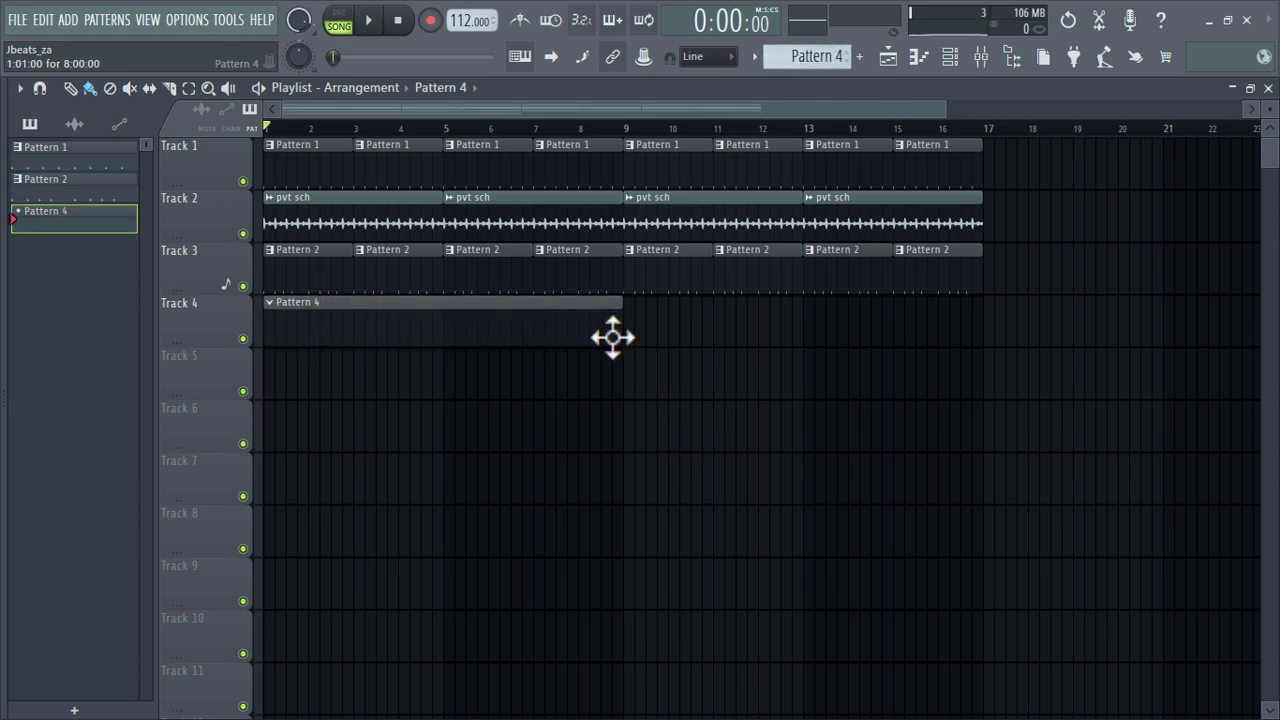
Step: Place a second eight-bar Pattern 4 clip on Track 4 starting at bar 9
{"action": "left_click", "coordinate": [646, 391]}
{"action": "left_click", "coordinate": [742, 405]}
{"action": "right_click", "coordinate": [745, 425]}
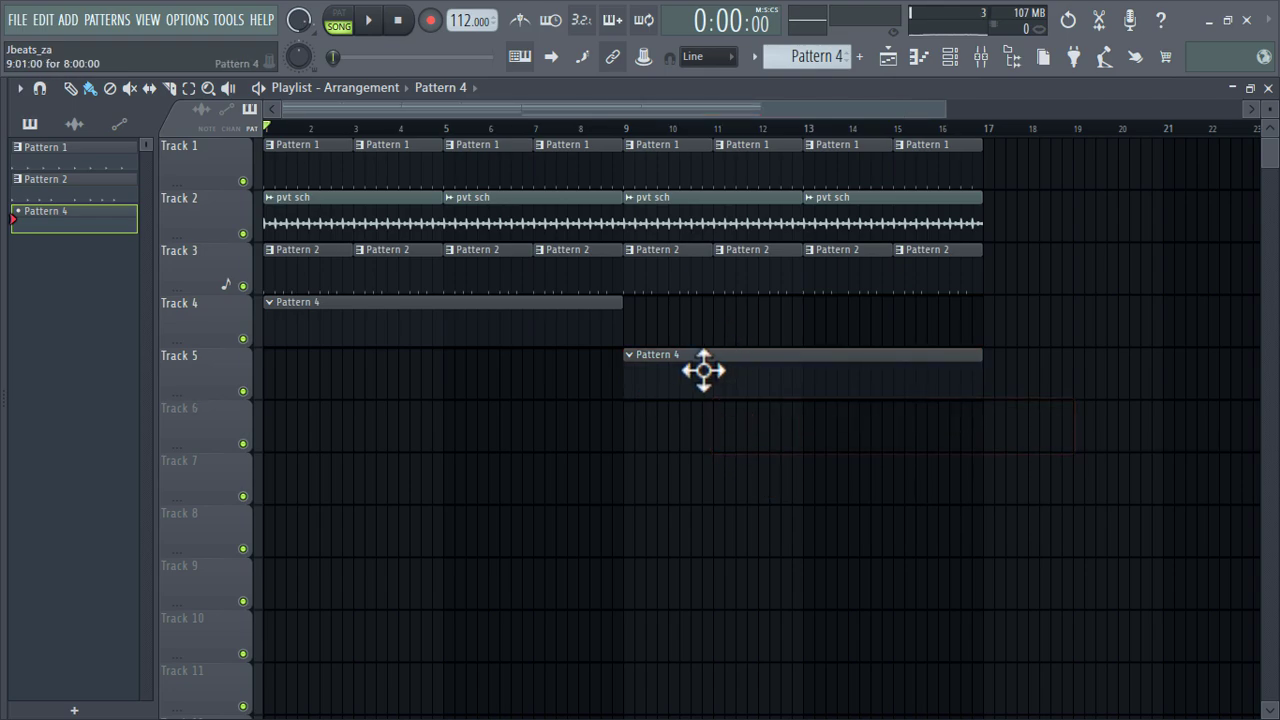
{"action": "left_click_drag", "start_coordinate": [703, 371], "coordinate": [704, 310]}
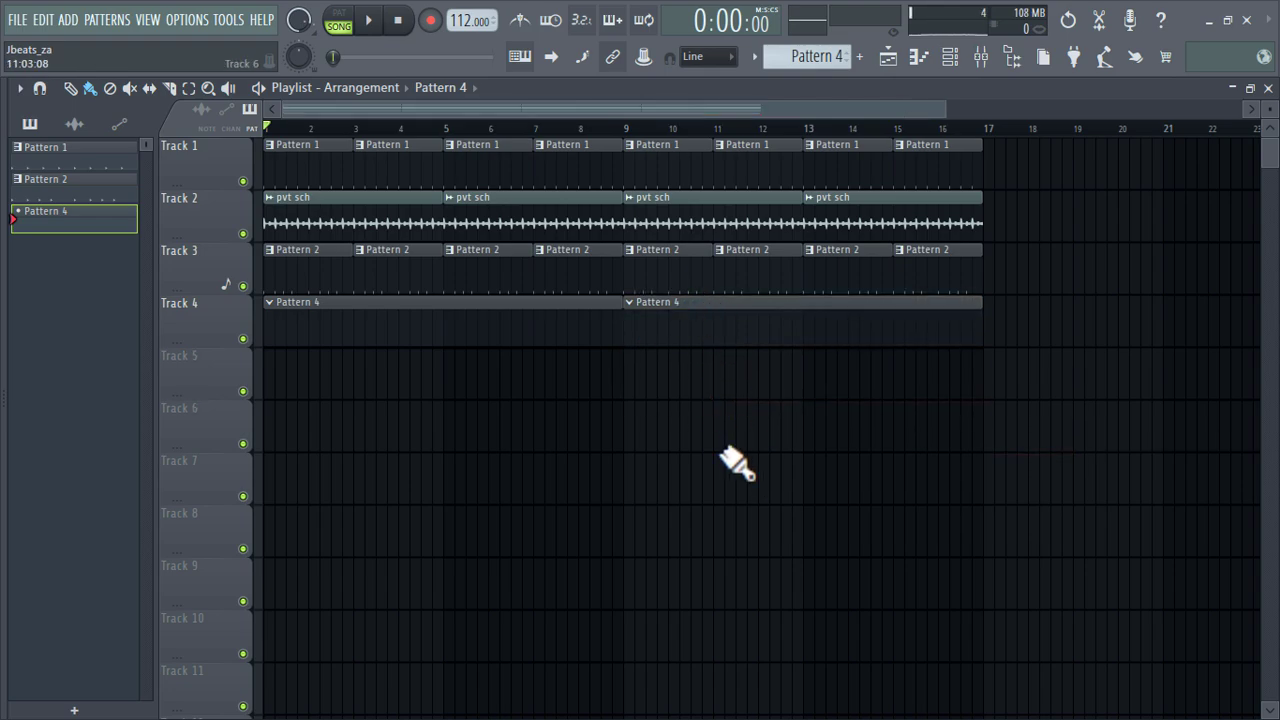
Step: Add Scaler 2 as a new instrument channel and move its window so more of the plugin fits on screen
{"action": "double_click", "coordinate": [704, 330]}
{"action": "left_click", "coordinate": [278, 373]}
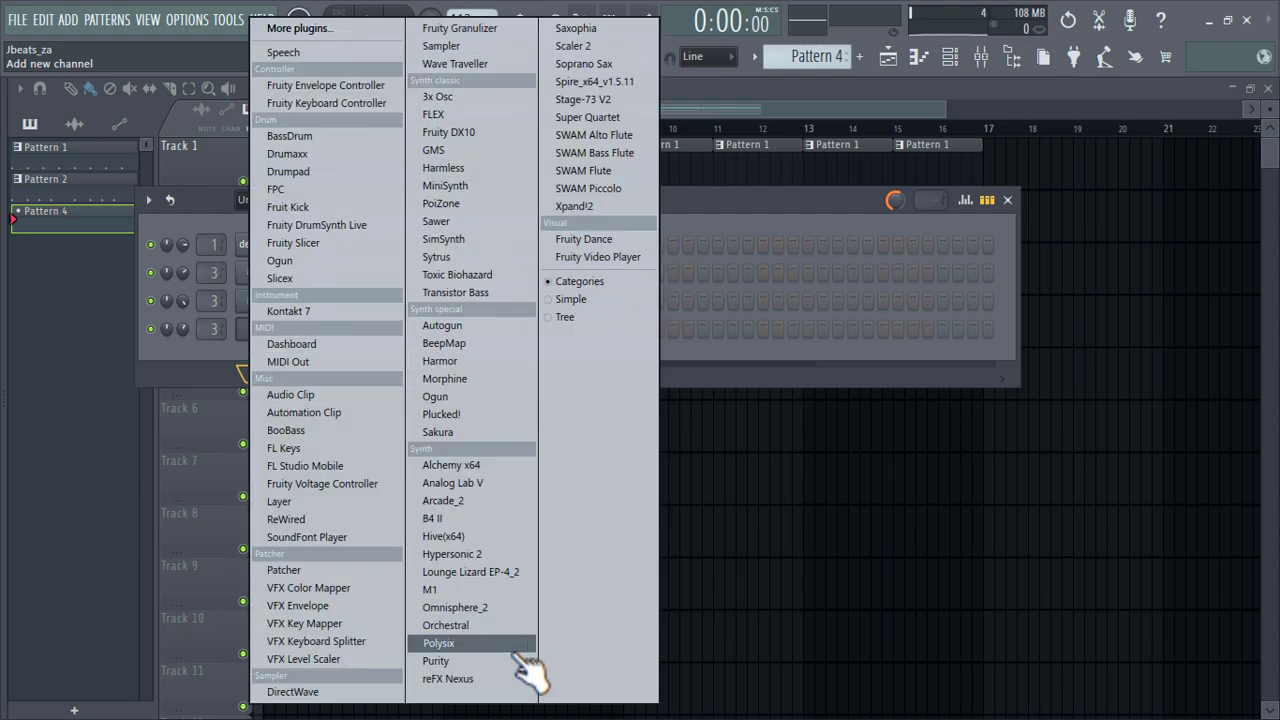
{"action": "left_click", "coordinate": [608, 45]}
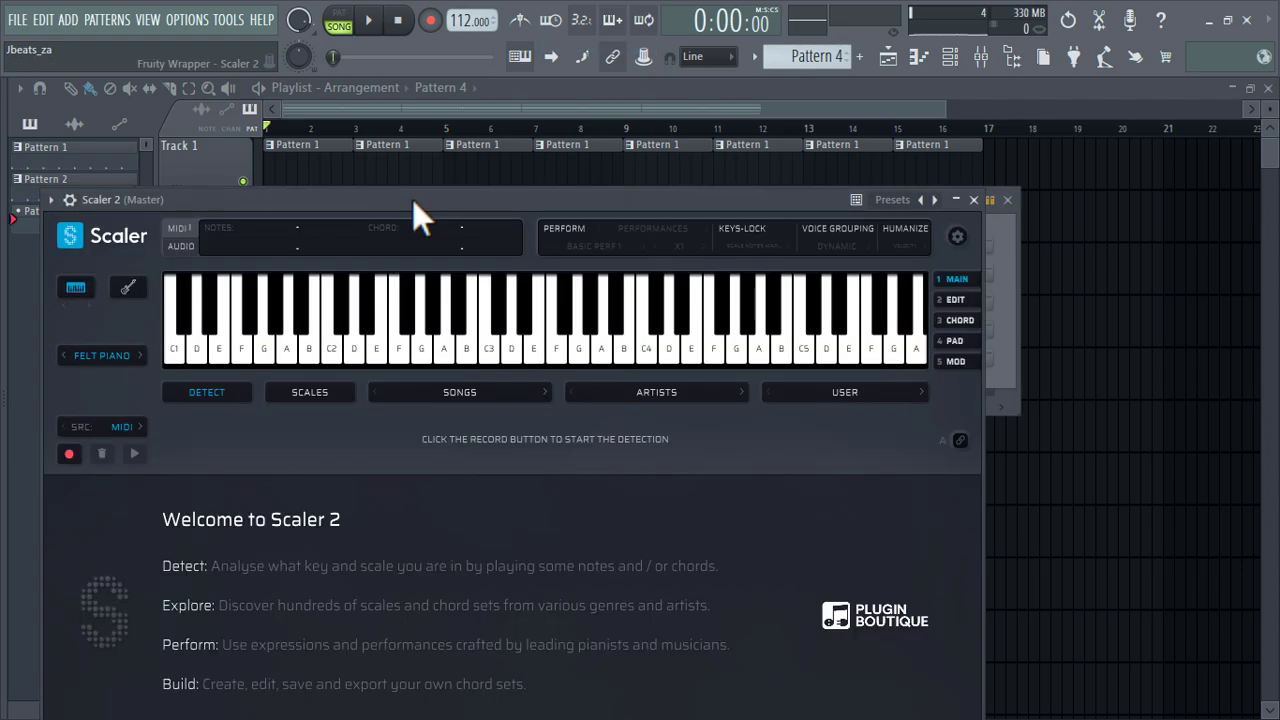
{"action": "left_click_drag", "start_coordinate": [412, 199], "coordinate": [562, 103]}
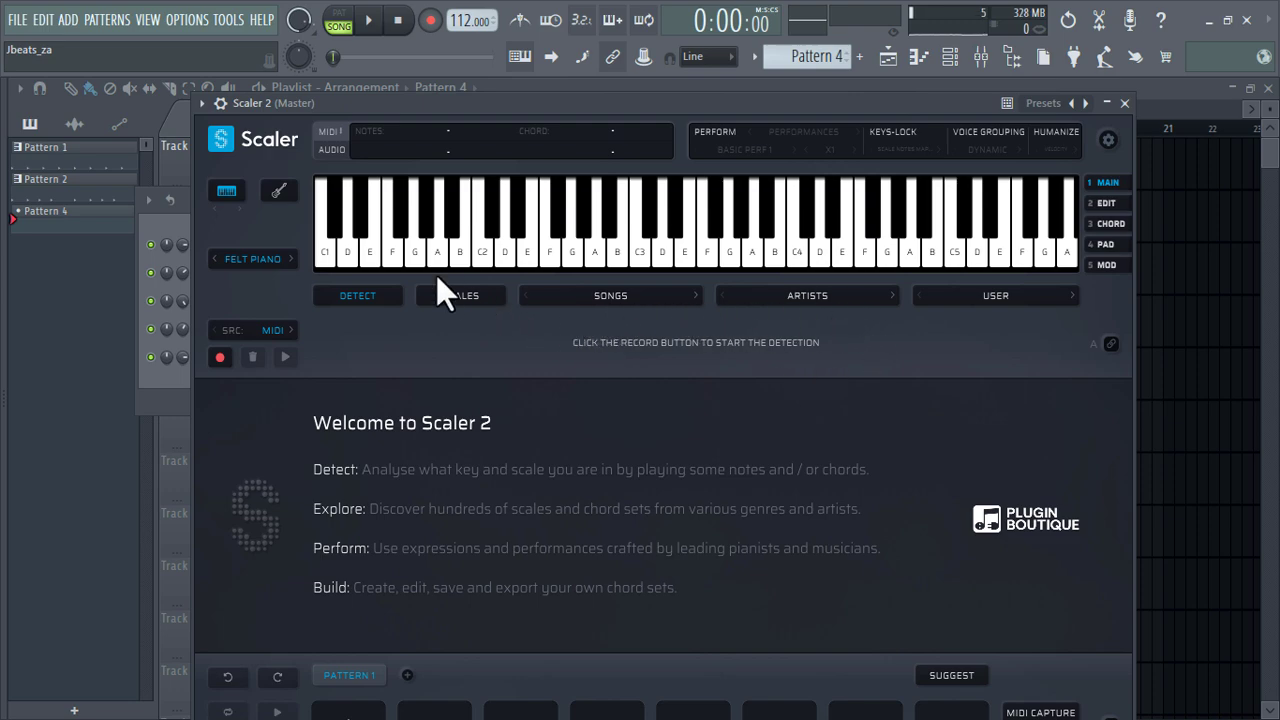
Step: Load the House 1 song chord set in Scaler 2 and audition its E min7, D min9 and C maj9 chords
{"action": "left_click", "coordinate": [626, 300]}
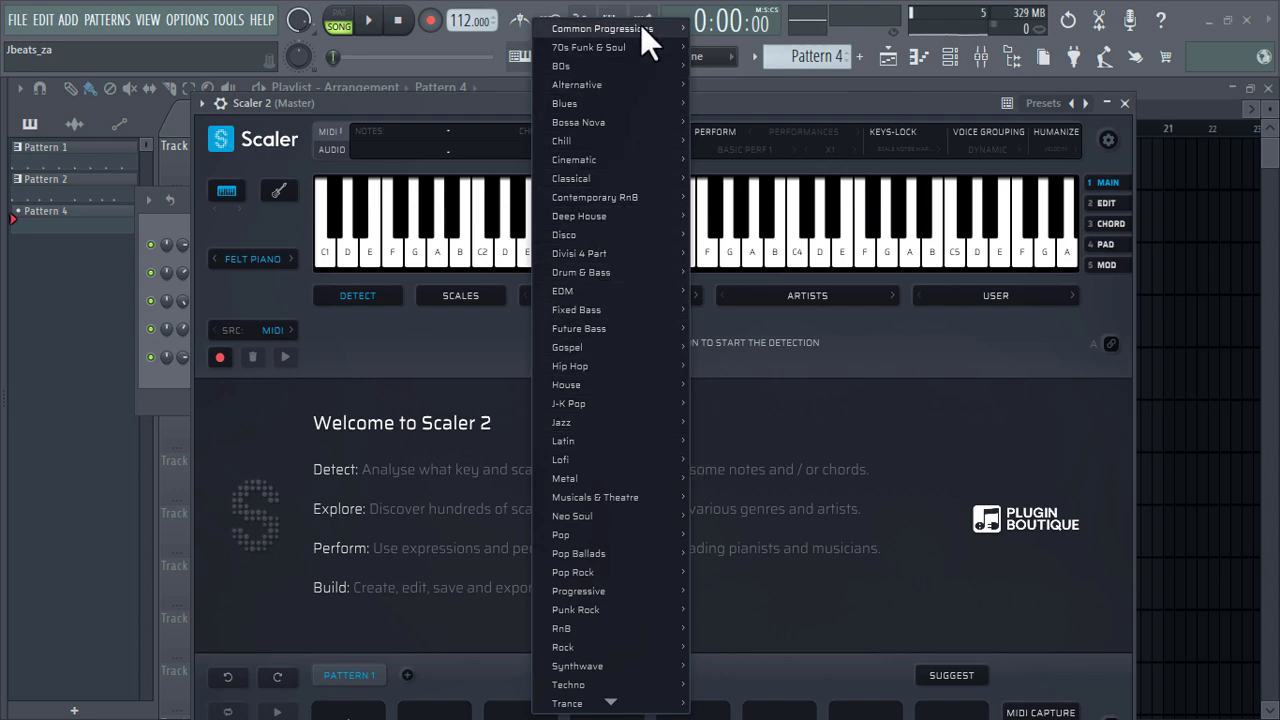
{"action": "mouse_move", "coordinate": [640, 26]}
{"action": "mouse_move", "coordinate": [683, 46]}
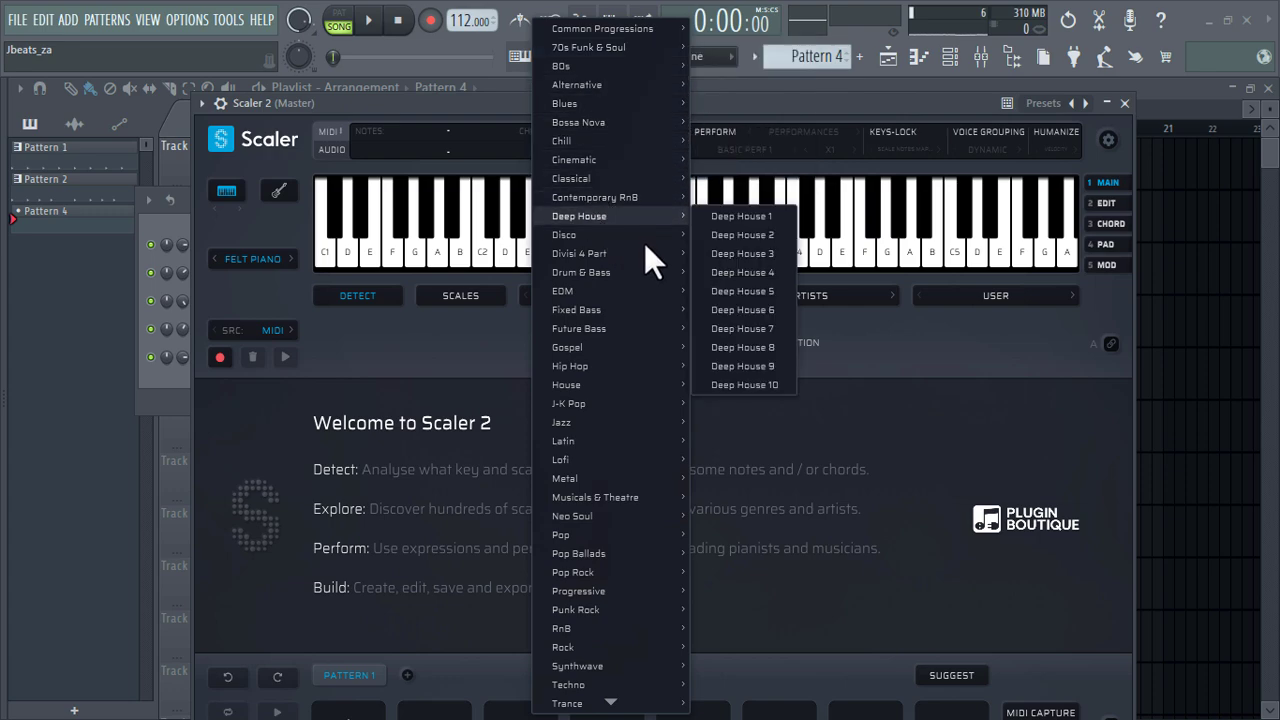
{"action": "mouse_move", "coordinate": [581, 279]}
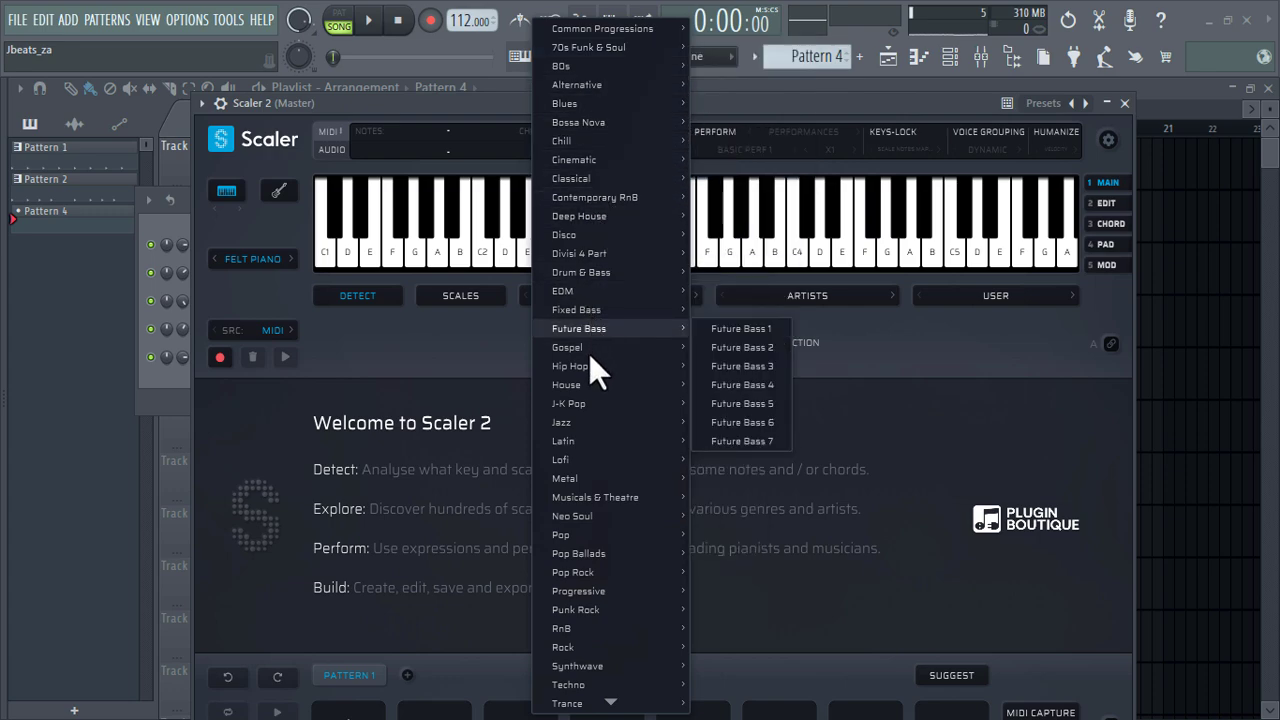
{"action": "mouse_move", "coordinate": [578, 370]}
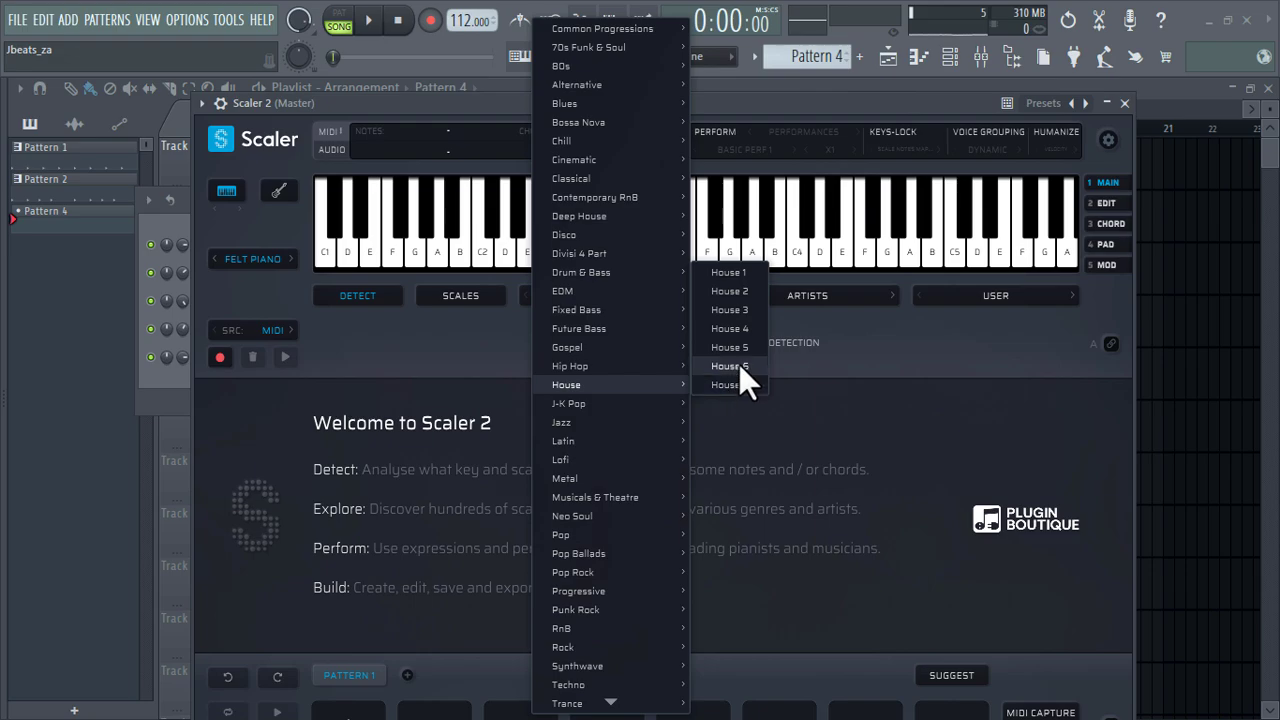
{"action": "left_click", "coordinate": [737, 276]}
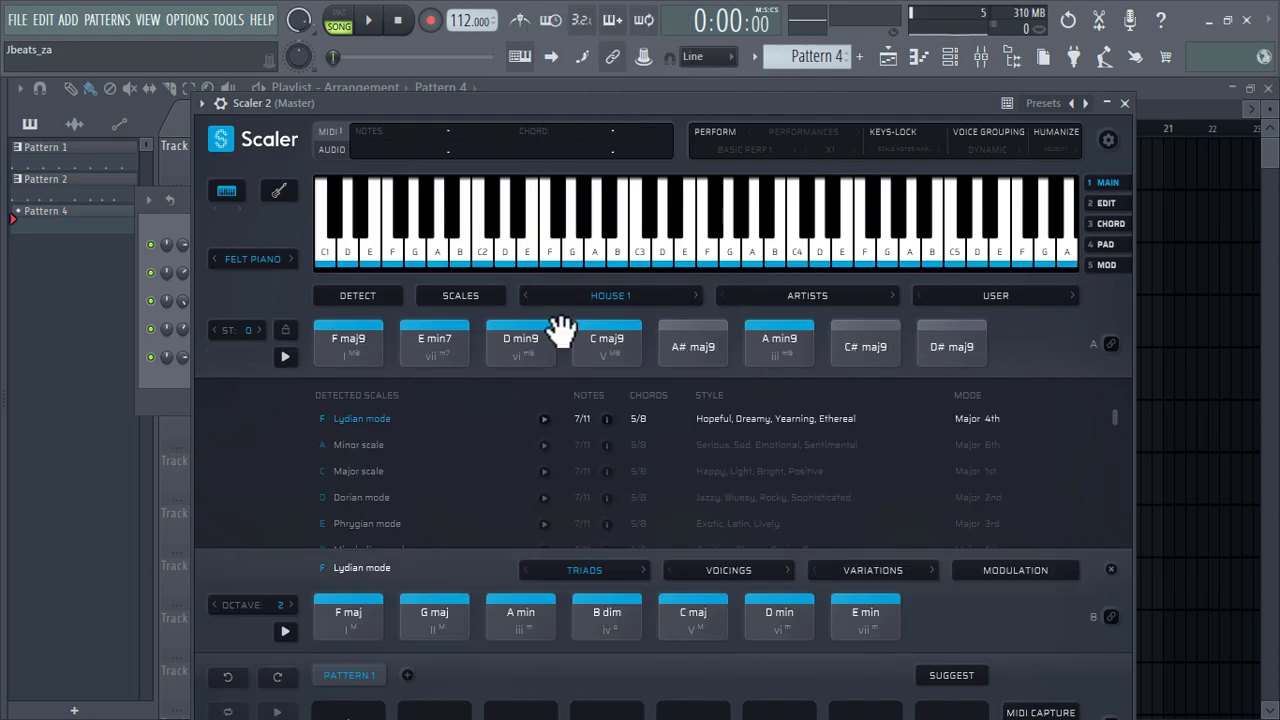
{"action": "left_click", "coordinate": [434, 345]}
{"action": "left_click", "coordinate": [521, 345]}
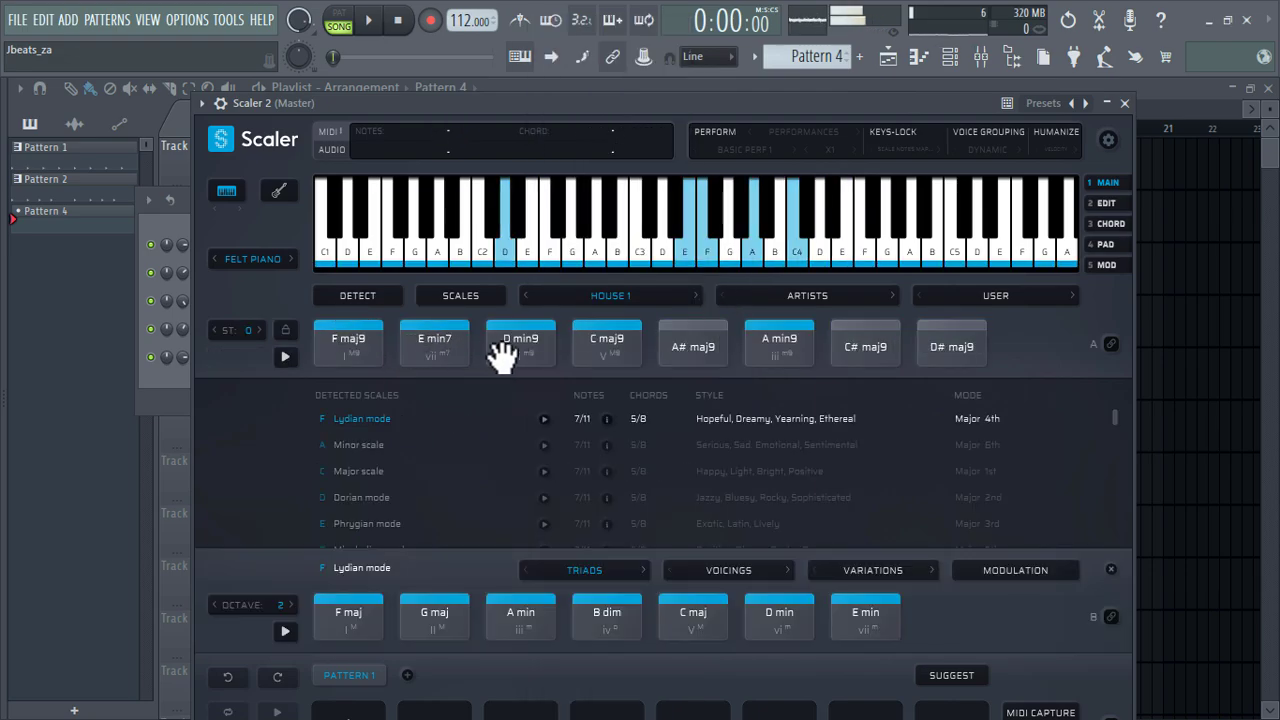
{"action": "left_click", "coordinate": [521, 345]}
{"action": "left_click", "coordinate": [606, 345]}
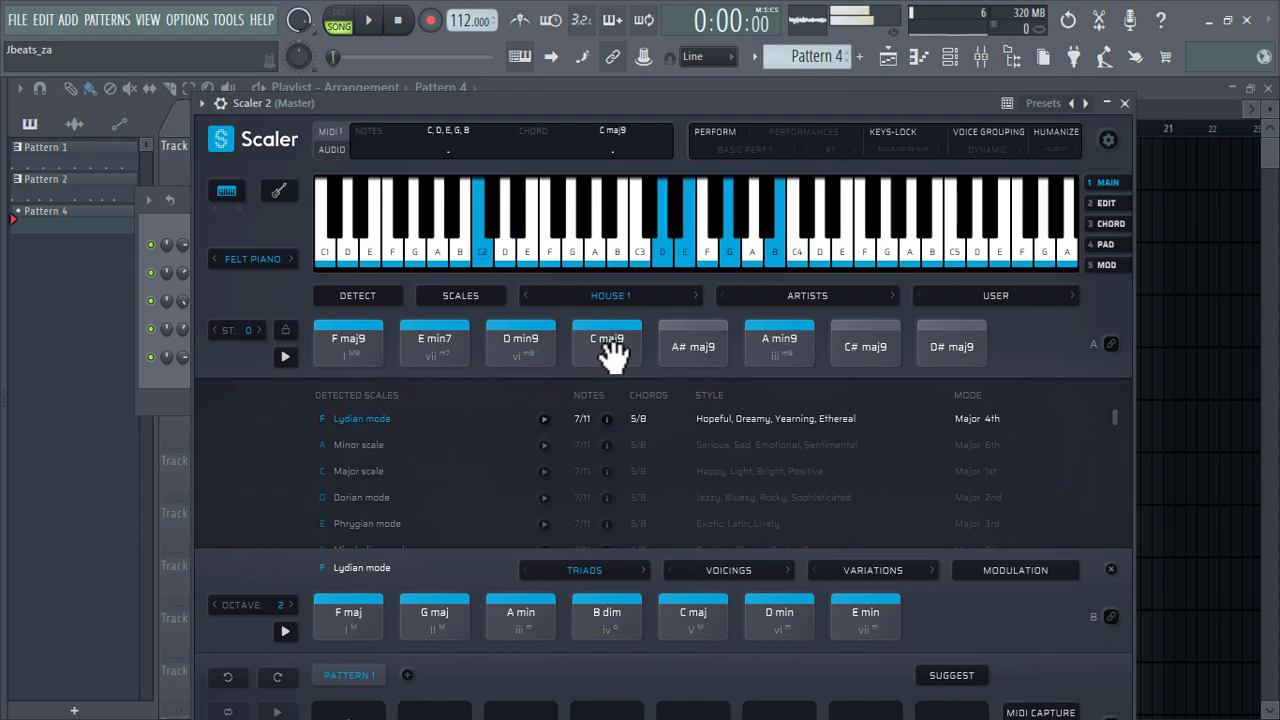
Step: Step through the House 2 and House 3 chord sets, auditioning the first three chords of each
{"action": "left_click", "coordinate": [697, 296]}
{"action": "left_click", "coordinate": [360, 345]}
{"action": "left_click", "coordinate": [438, 347]}
{"action": "left_click", "coordinate": [527, 345]}
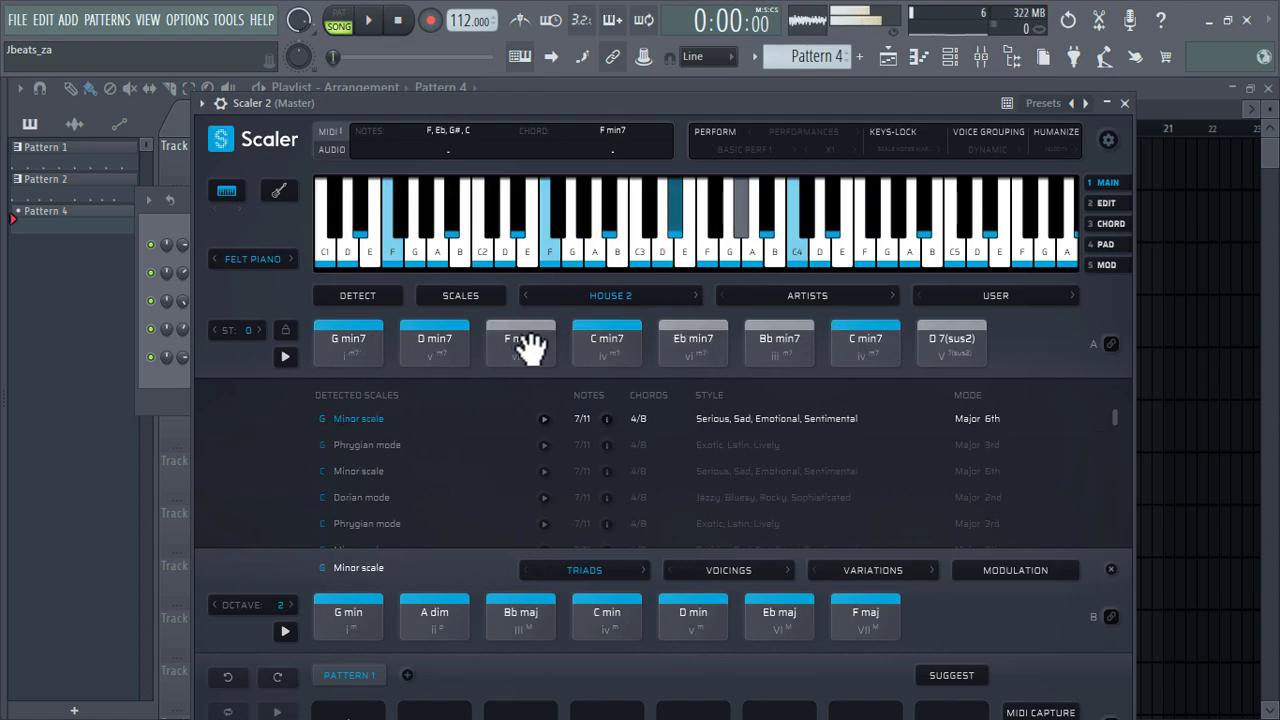
{"action": "left_click", "coordinate": [697, 296]}
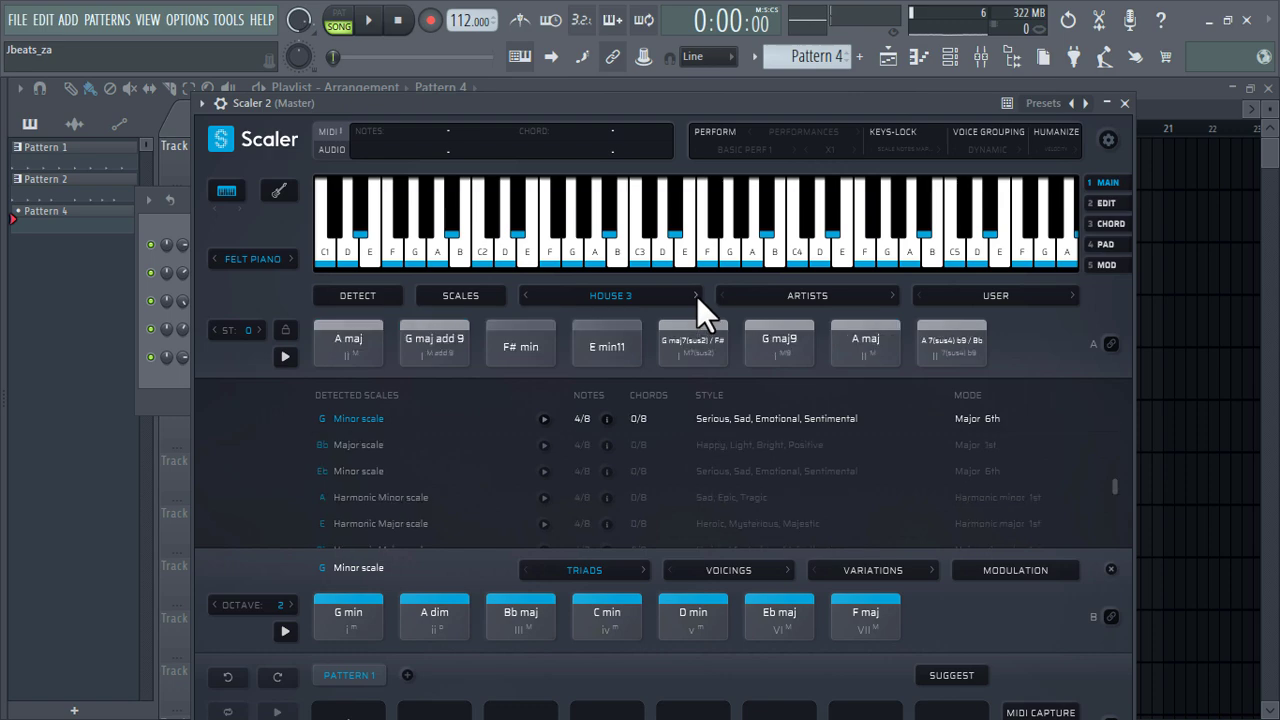
{"action": "left_click", "coordinate": [380, 343]}
{"action": "left_click", "coordinate": [410, 340]}
{"action": "left_click", "coordinate": [521, 345]}
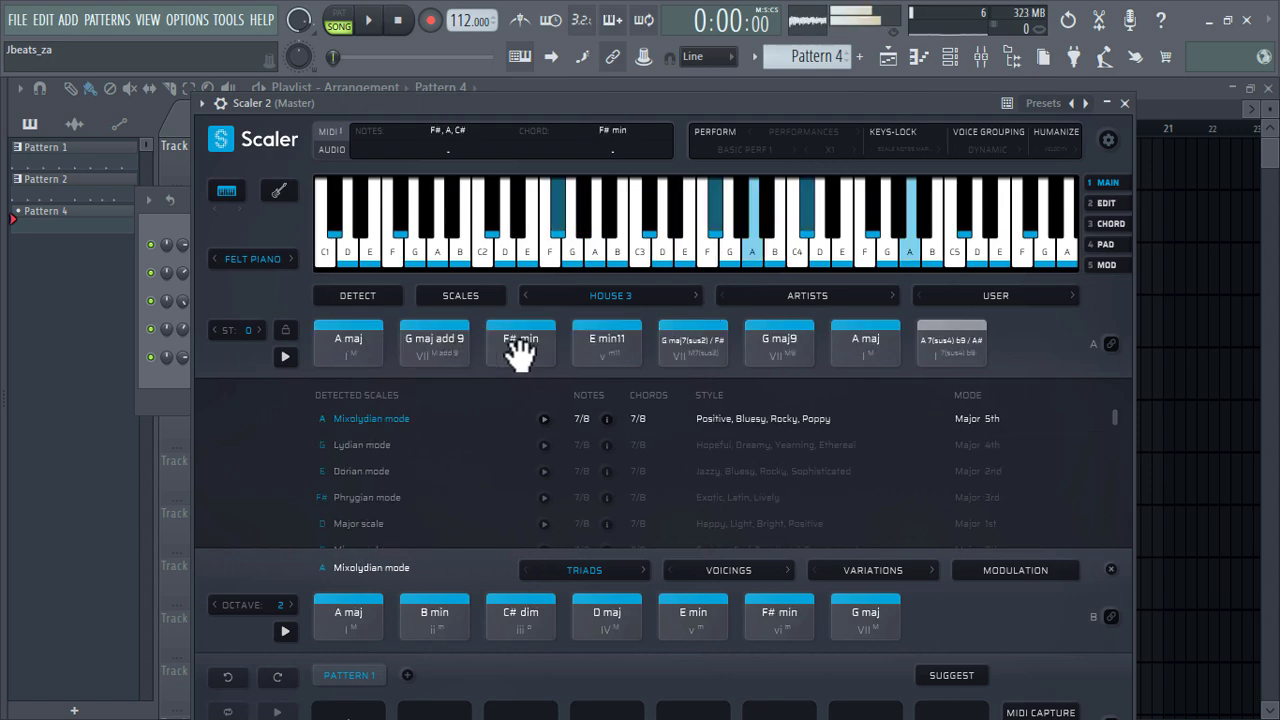
Step: Switch to the House 4 chord set and audition its chords
{"action": "left_click", "coordinate": [696, 296]}
{"action": "left_click", "coordinate": [425, 360]}
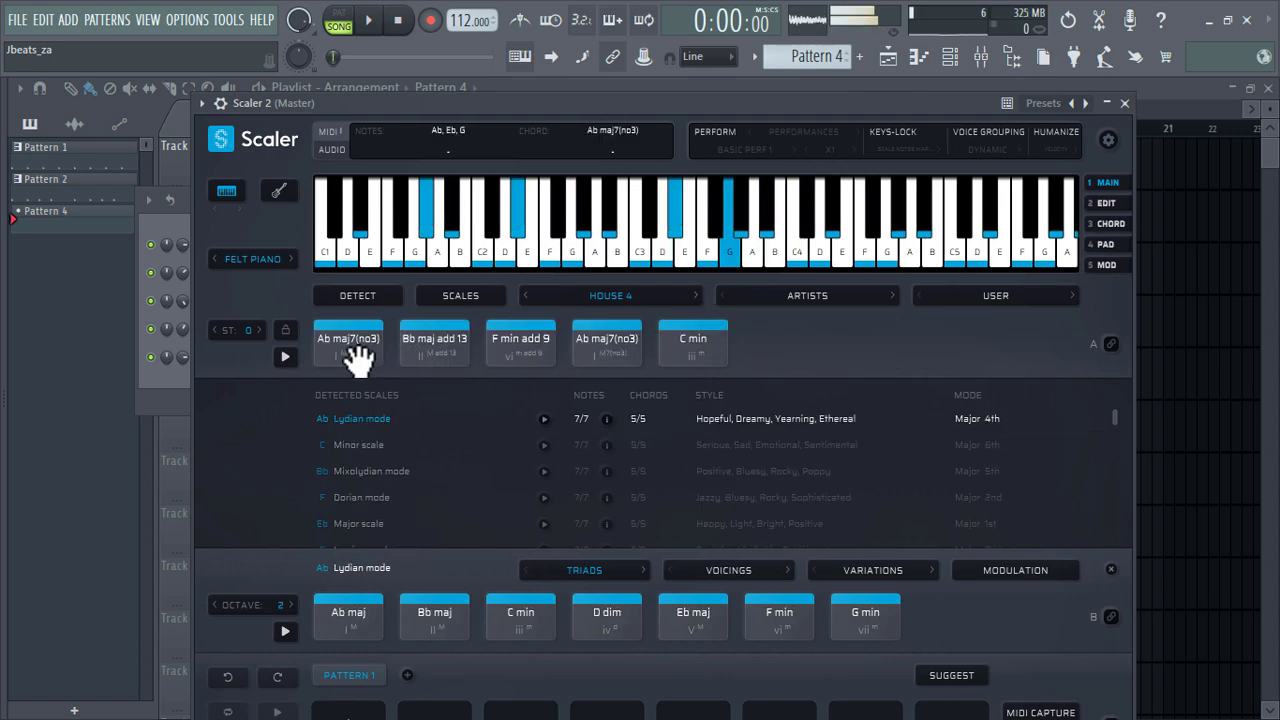
{"action": "left_click", "coordinate": [515, 357]}
{"action": "left_click", "coordinate": [604, 348]}
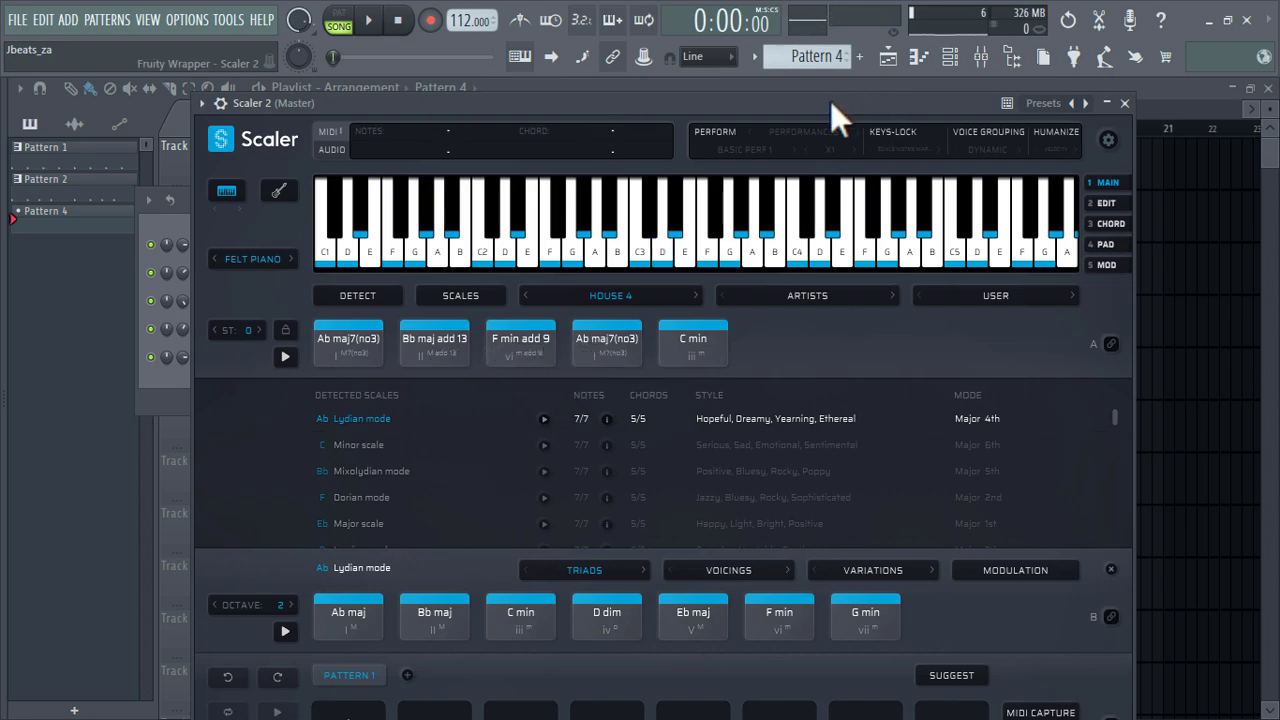
Step: Detach the Scaler 2 window and move it up until its whole lower pattern row is accessible
{"action": "left_click_drag", "start_coordinate": [830, 101], "coordinate": [839, 7]}
{"action": "left_click", "coordinate": [218, 90]}
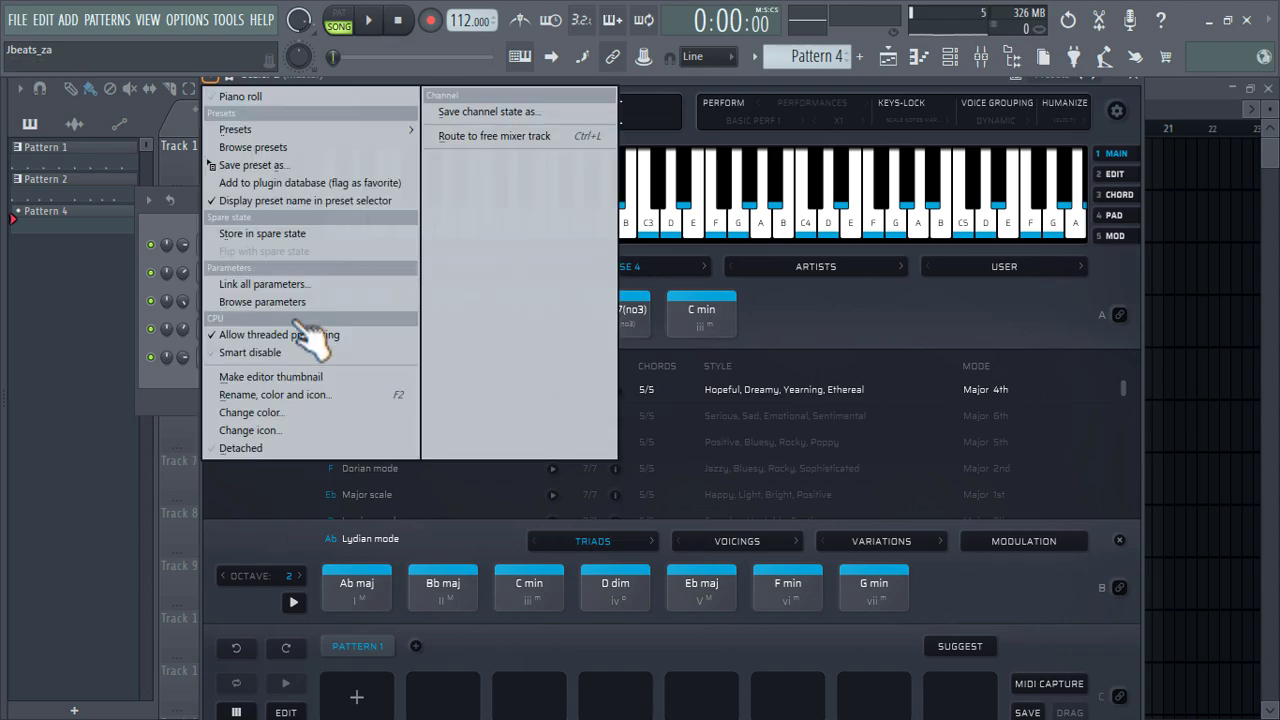
{"action": "left_click", "coordinate": [300, 452]}
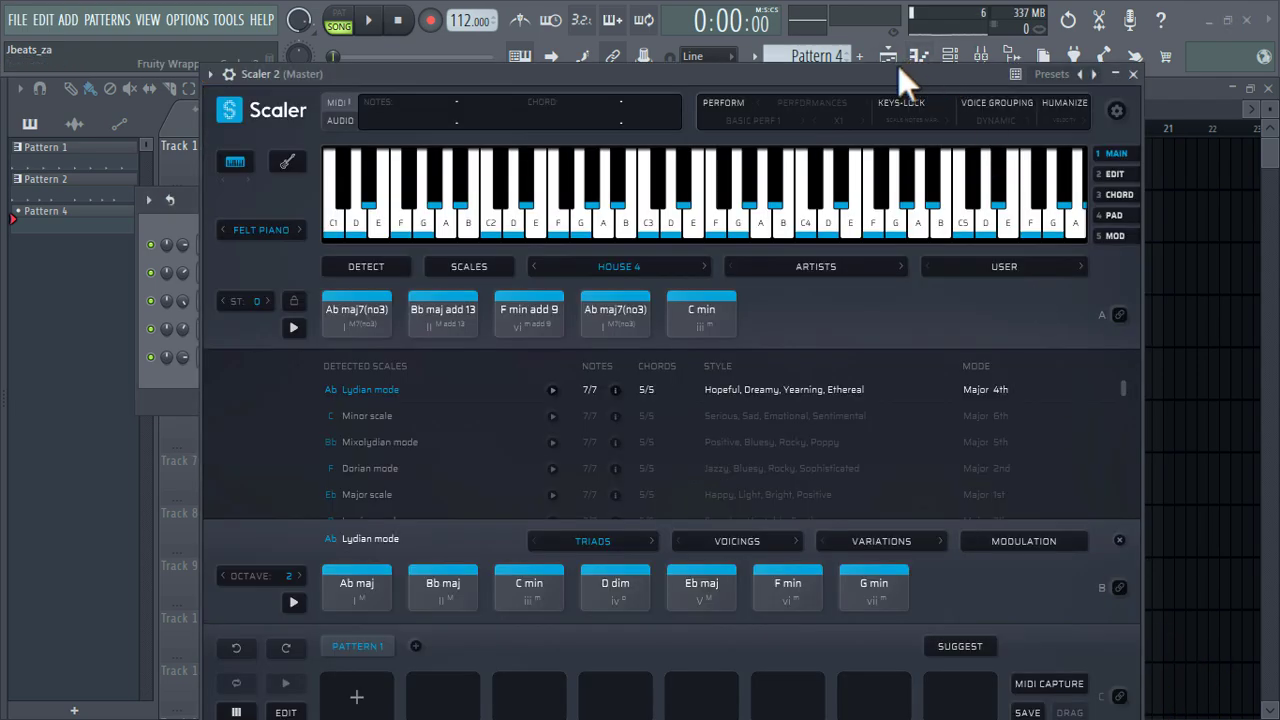
{"action": "left_click_drag", "start_coordinate": [899, 67], "coordinate": [895, 6]}
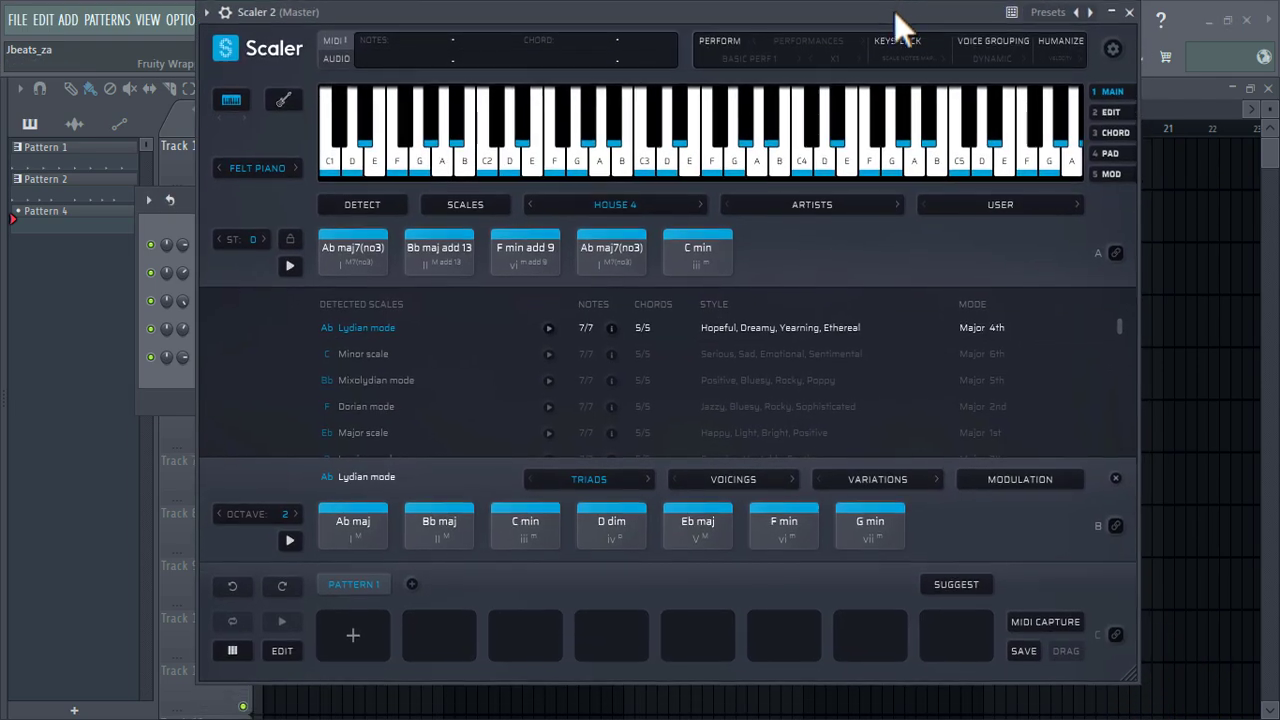
Step: Shrink the Scaler 2 window and reposition it so the entire plugin fits below the main toolbar
{"action": "left_click_drag", "start_coordinate": [1133, 672], "coordinate": [1022, 598]}
{"action": "left_click_drag", "start_coordinate": [772, 13], "coordinate": [796, 70]}
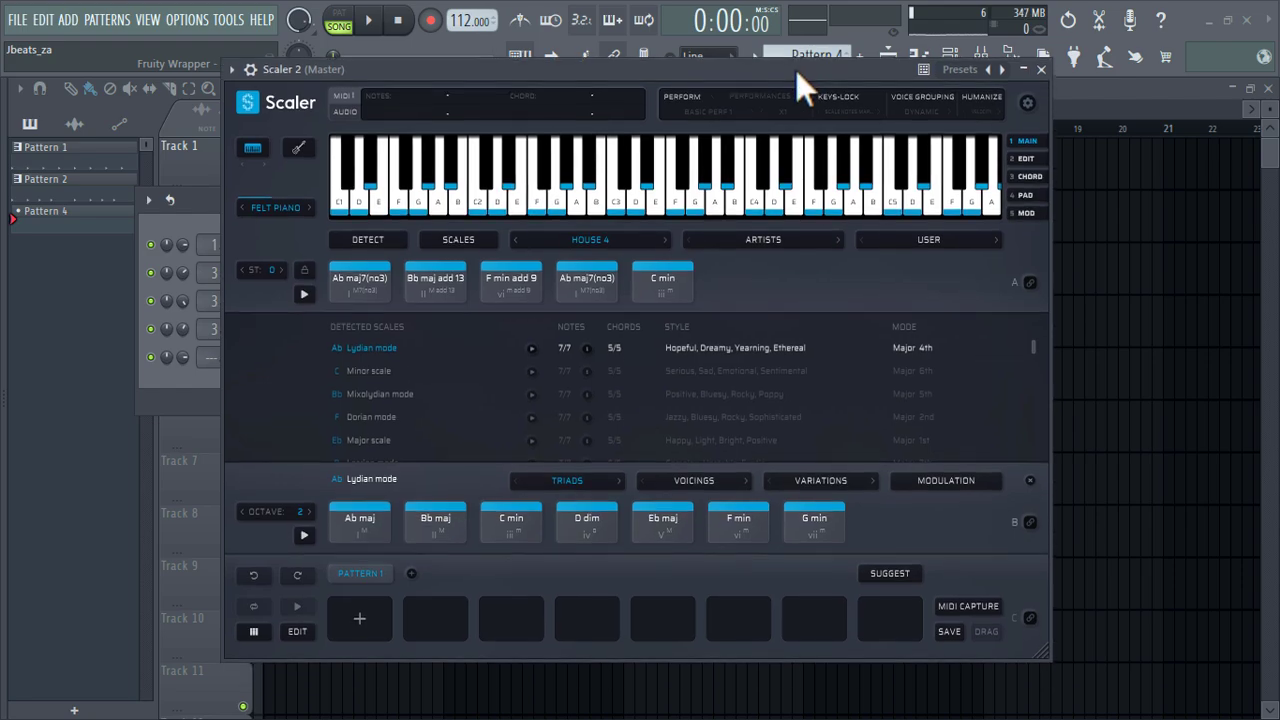
{"action": "left_click_drag", "start_coordinate": [598, 69], "coordinate": [594, 80]}
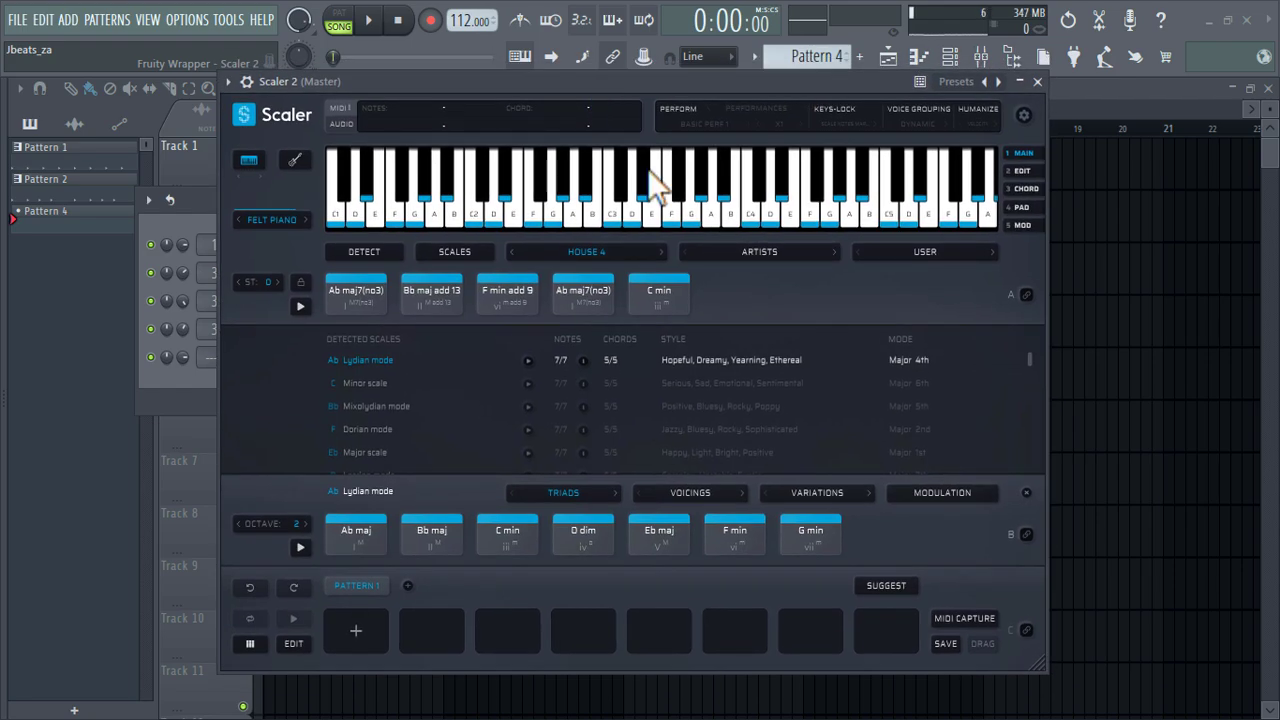
{"action": "left_click_drag", "start_coordinate": [1040, 662], "coordinate": [1033, 655]}
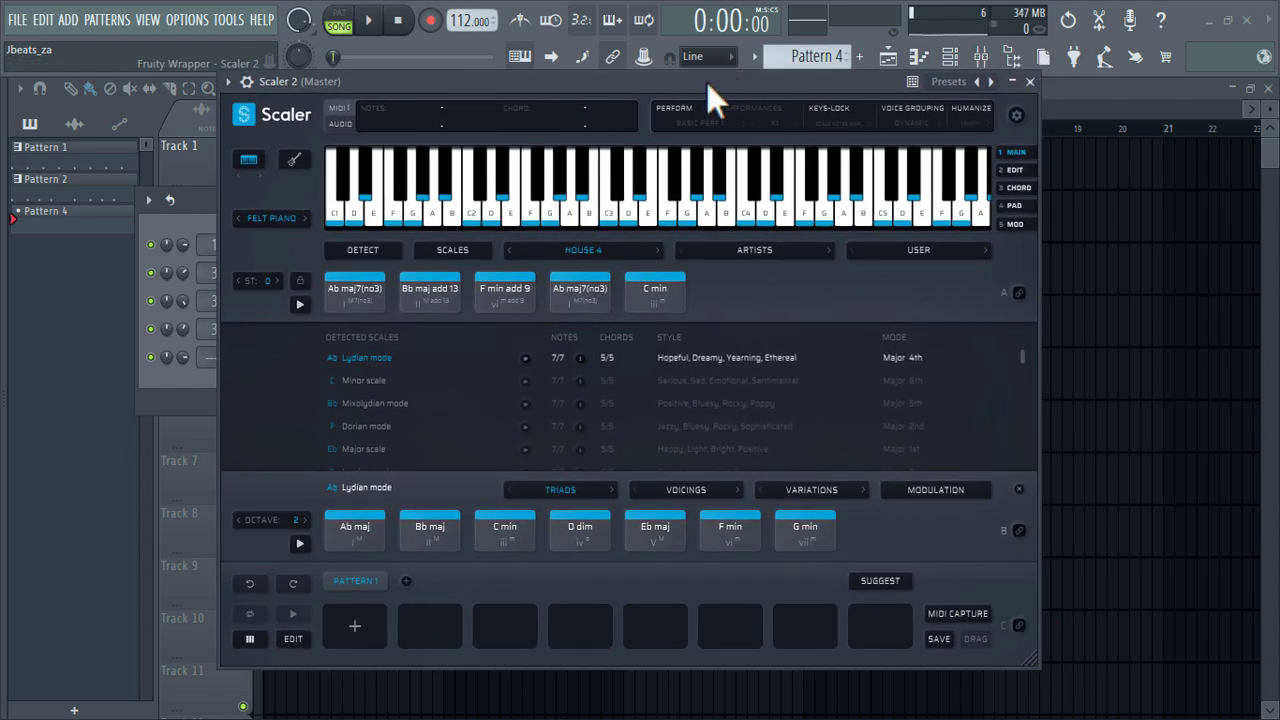
{"action": "left_click_drag", "start_coordinate": [706, 81], "coordinate": [722, 126]}
Step: Fill Scaler's Pattern 1 with the House 4 chords Ab maj7(no3), Bb maj add 13, F min add 9, Ab maj7(no3) and C min
{"action": "left_click_drag", "start_coordinate": [400, 345], "coordinate": [373, 669]}
{"action": "left_click_drag", "start_coordinate": [464, 344], "coordinate": [447, 680]}
{"action": "left_click", "coordinate": [523, 342]}
{"action": "left_click_drag", "start_coordinate": [523, 342], "coordinate": [542, 657]}
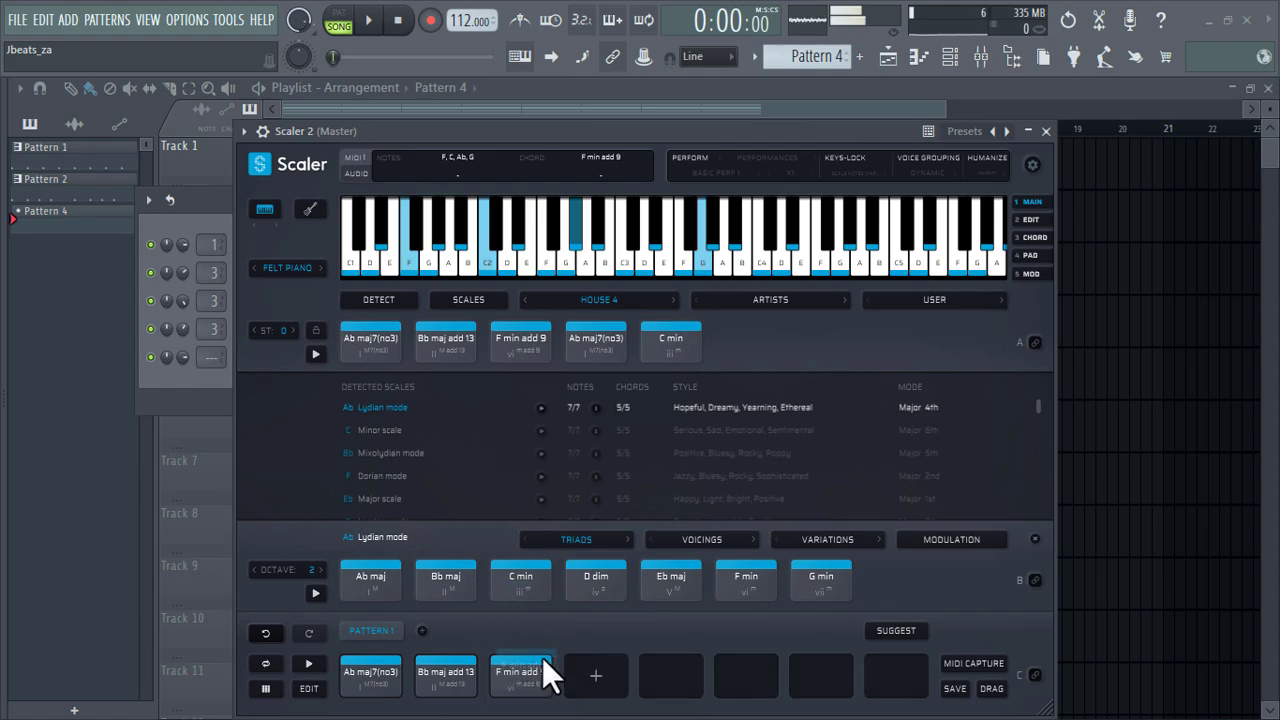
{"action": "left_click", "coordinate": [620, 349]}
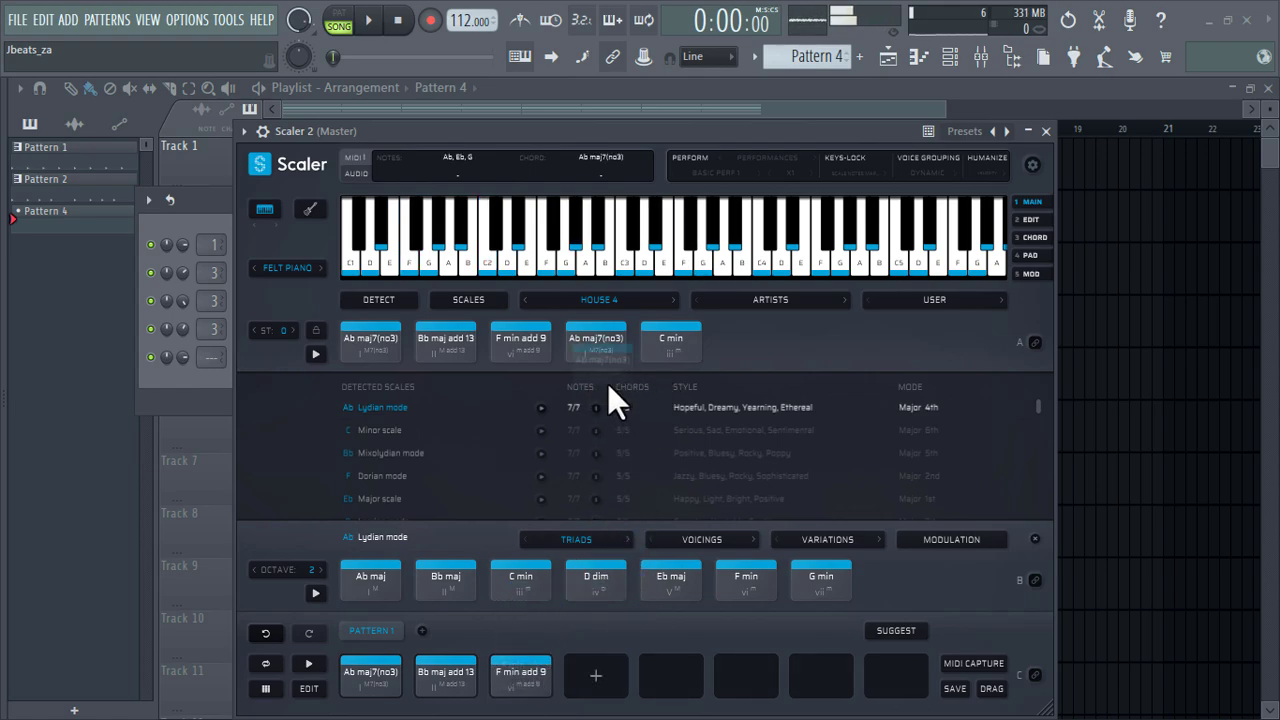
{"action": "left_click", "coordinate": [693, 347]}
{"action": "left_click", "coordinate": [589, 355]}
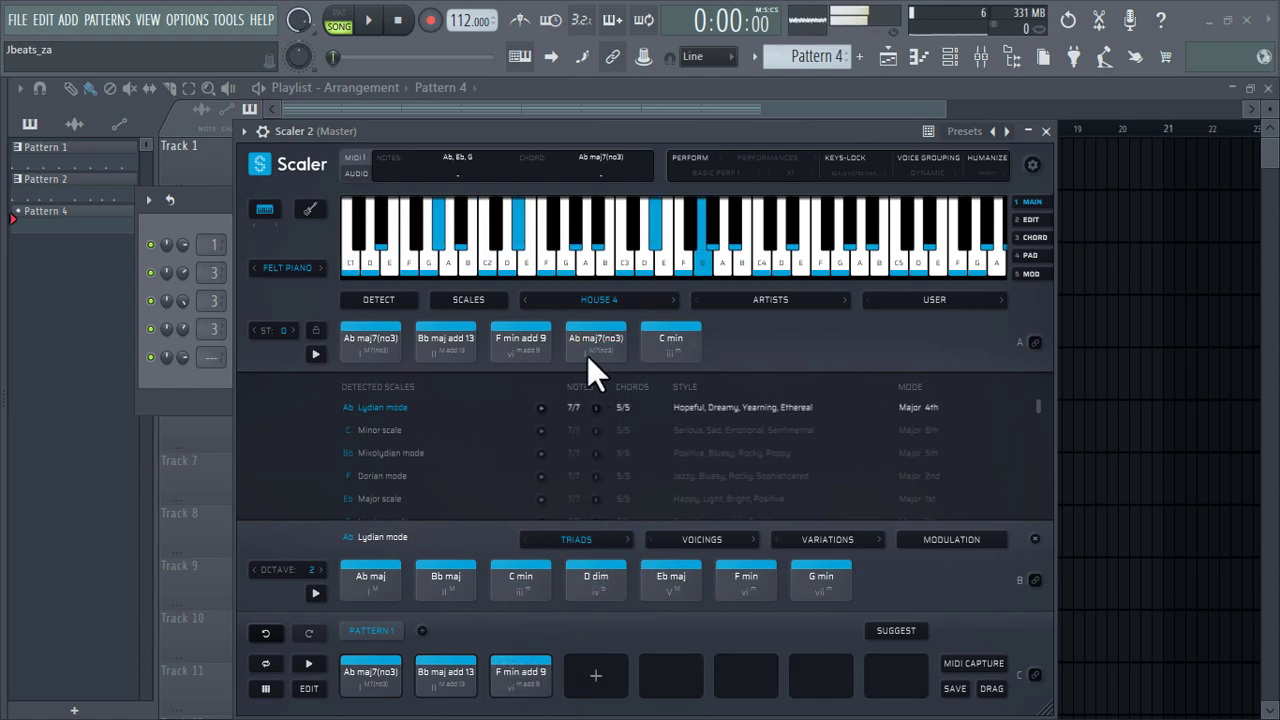
{"action": "left_click", "coordinate": [672, 324]}
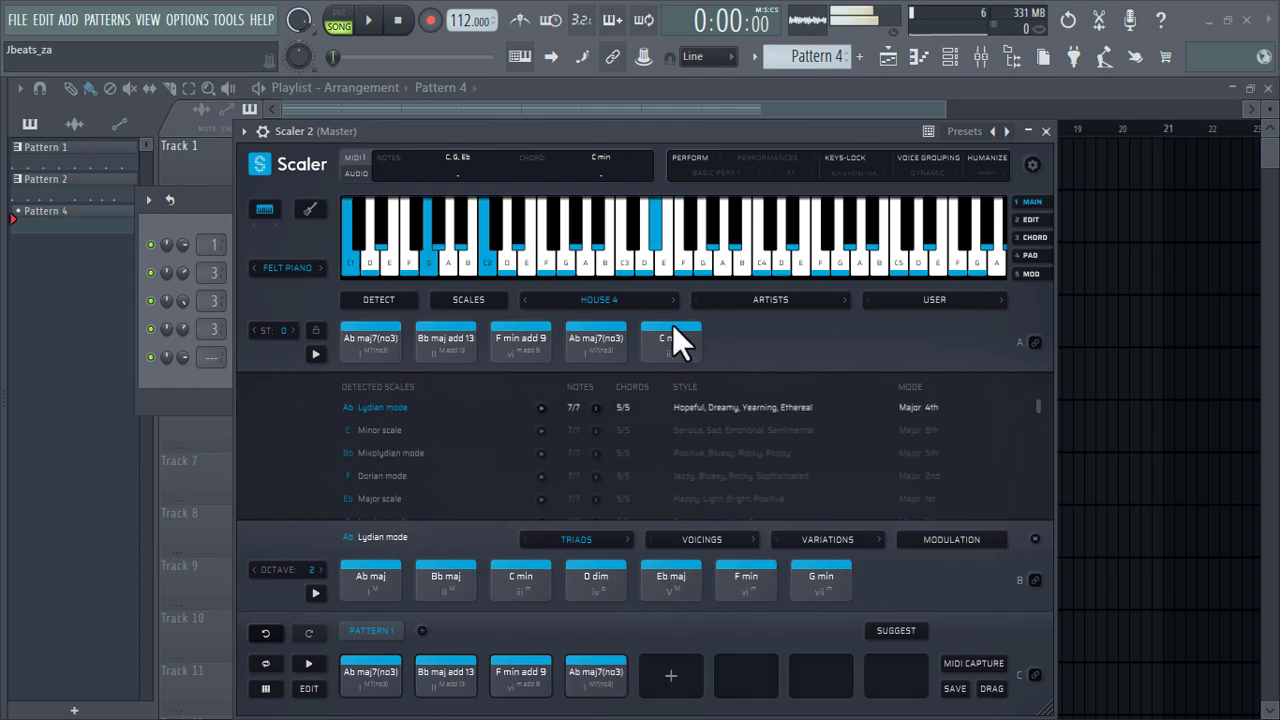
{"action": "left_click", "coordinate": [672, 324]}
{"action": "left_click_drag", "start_coordinate": [677, 626], "coordinate": [677, 667]}
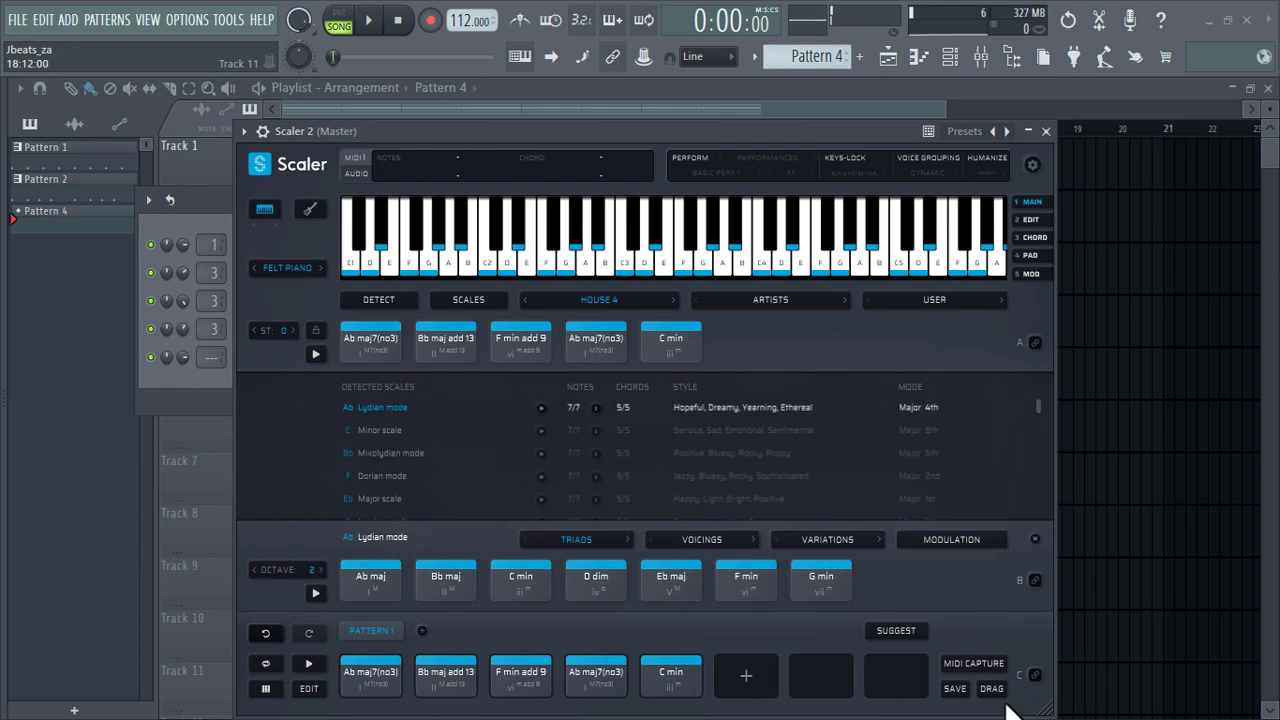
Step: Export the Scaler chord pattern as MIDI into a new channel rack channel, close the plugin and delete the Scaler 2 channel
{"action": "left_click_drag", "start_coordinate": [214, 391], "coordinate": [214, 383]}
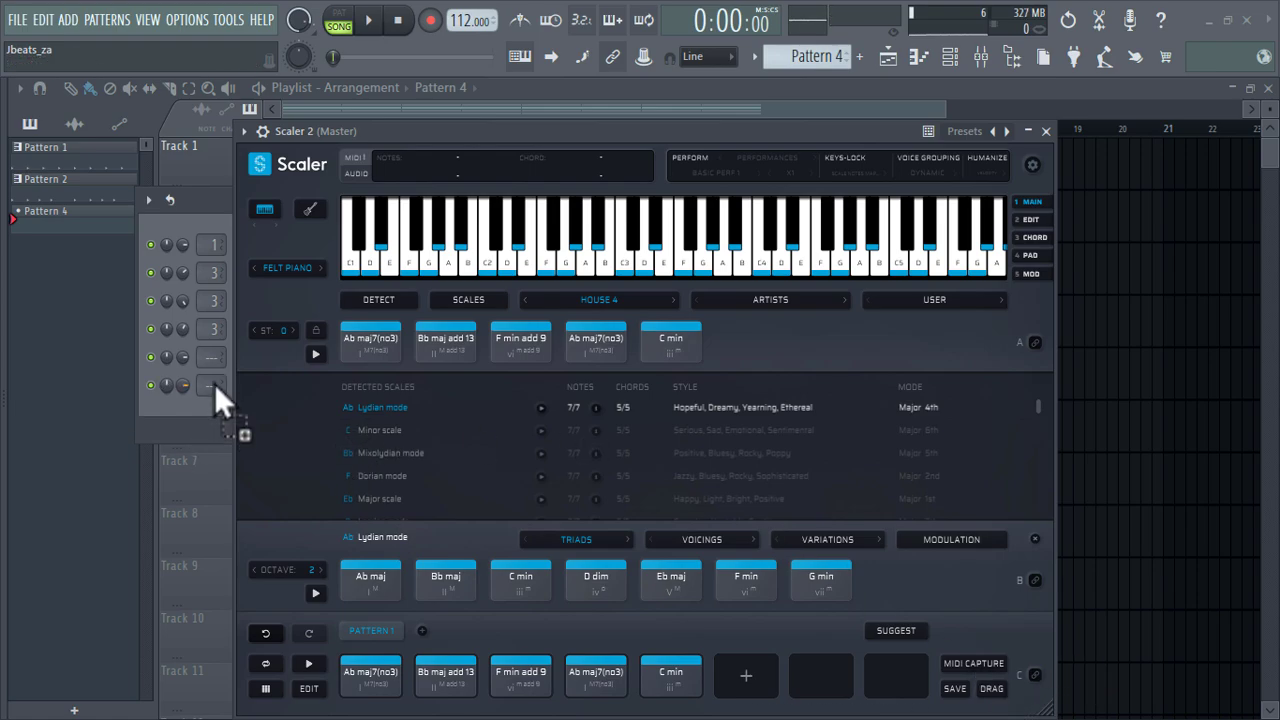
{"action": "left_click", "coordinate": [1046, 132]}
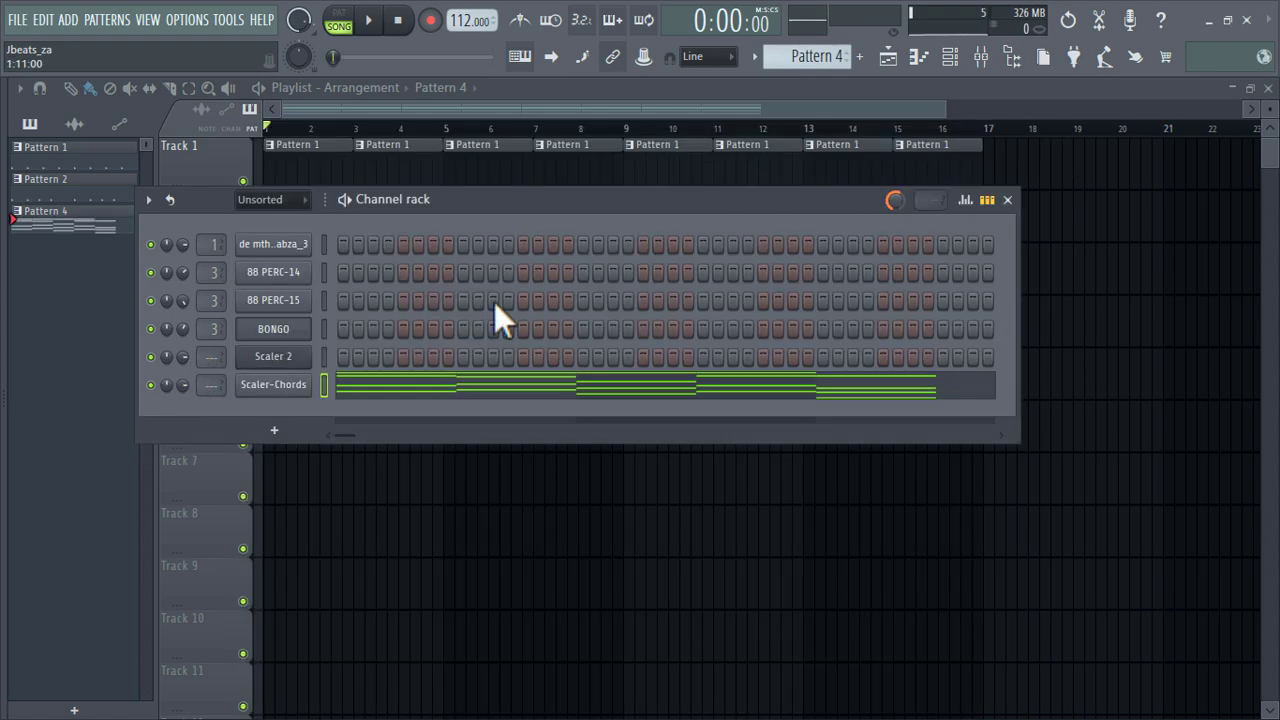
{"action": "right_click", "coordinate": [300, 357]}
{"action": "left_click", "coordinate": [410, 537]}
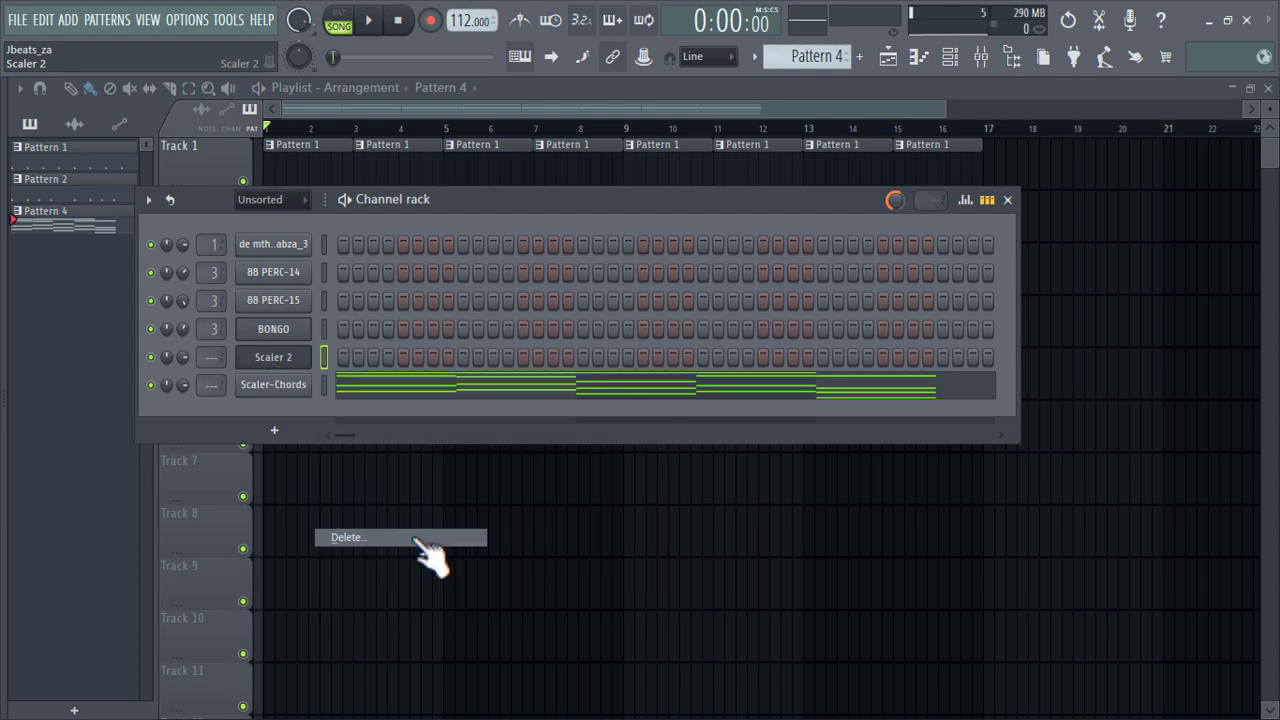
{"action": "left_click", "coordinate": [706, 430]}
Step: Replace the Scaler-Chords channel's instrument with Lounge Lizard EP-4_2 and route the channel to mixer insert 4
{"action": "right_click", "coordinate": [290, 360]}
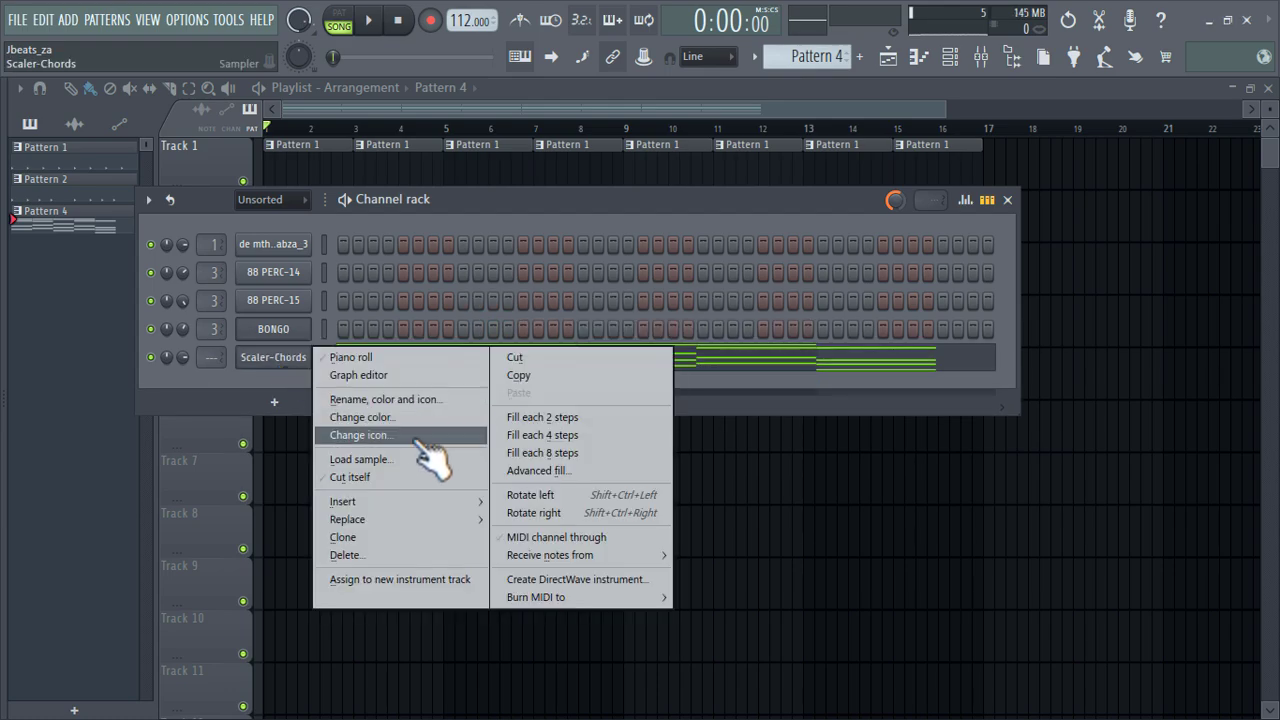
{"action": "mouse_move", "coordinate": [360, 519]}
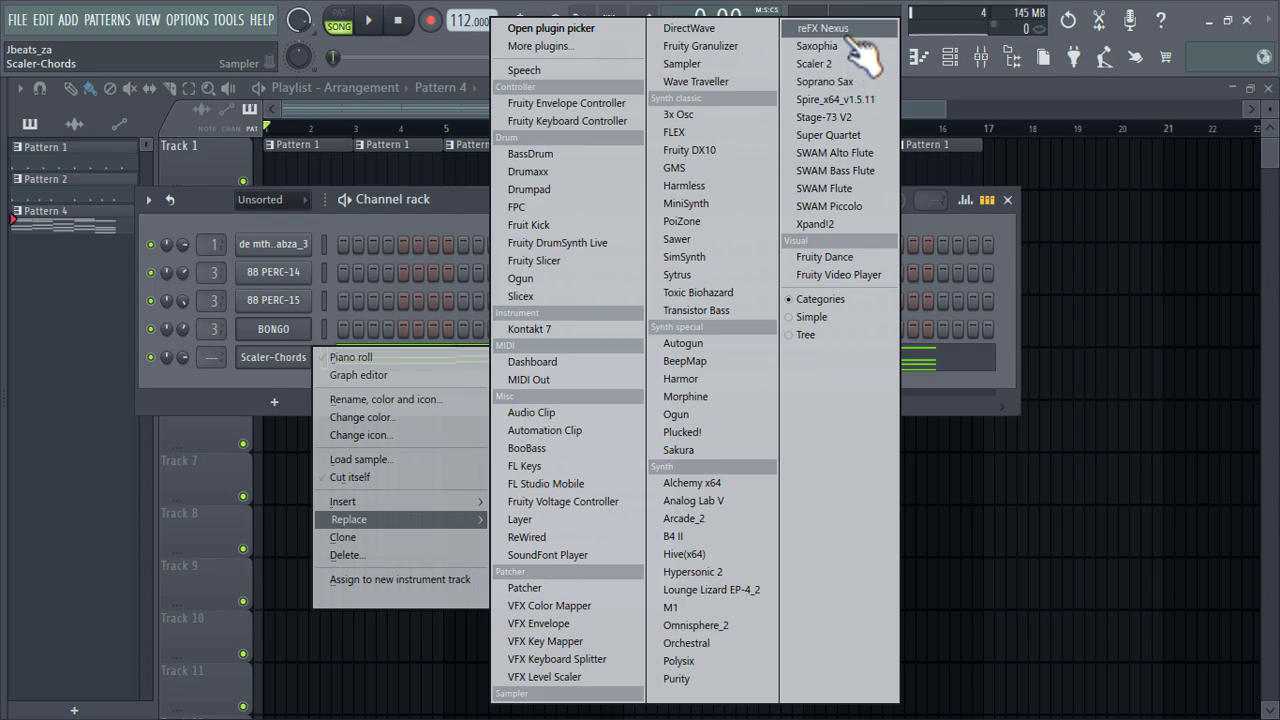
{"action": "left_click", "coordinate": [737, 590]}
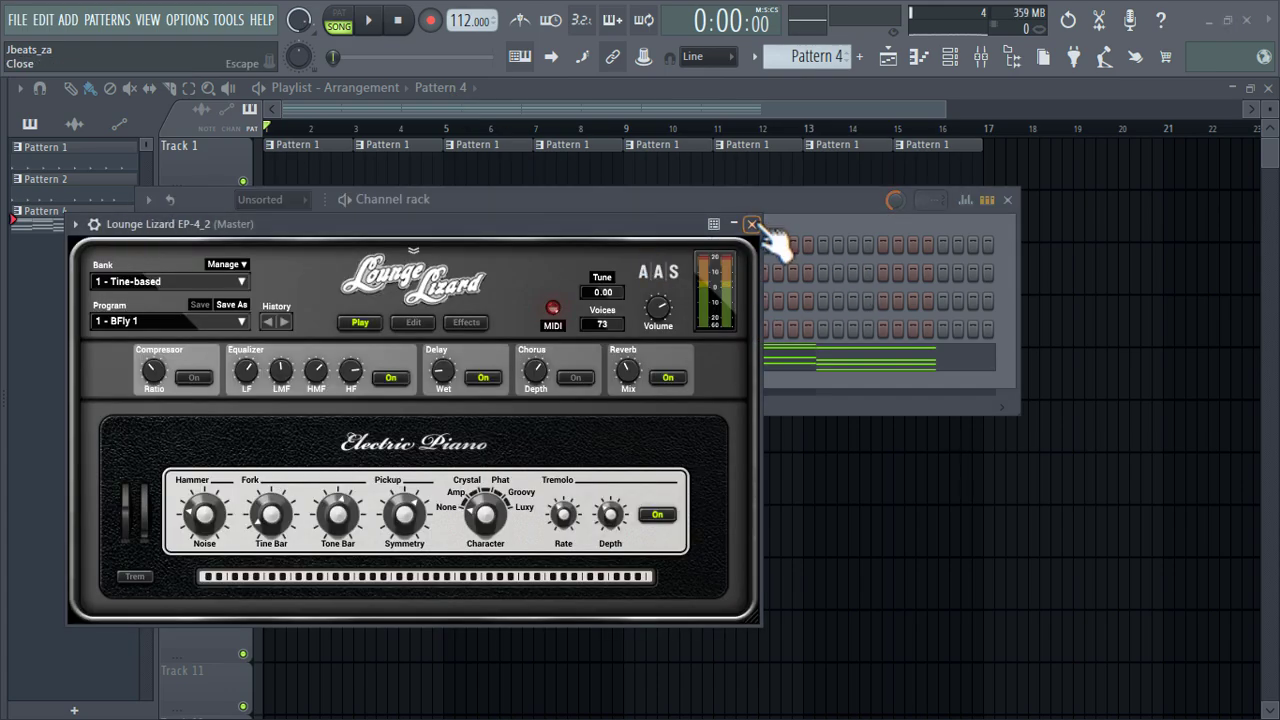
{"action": "left_click", "coordinate": [753, 224]}
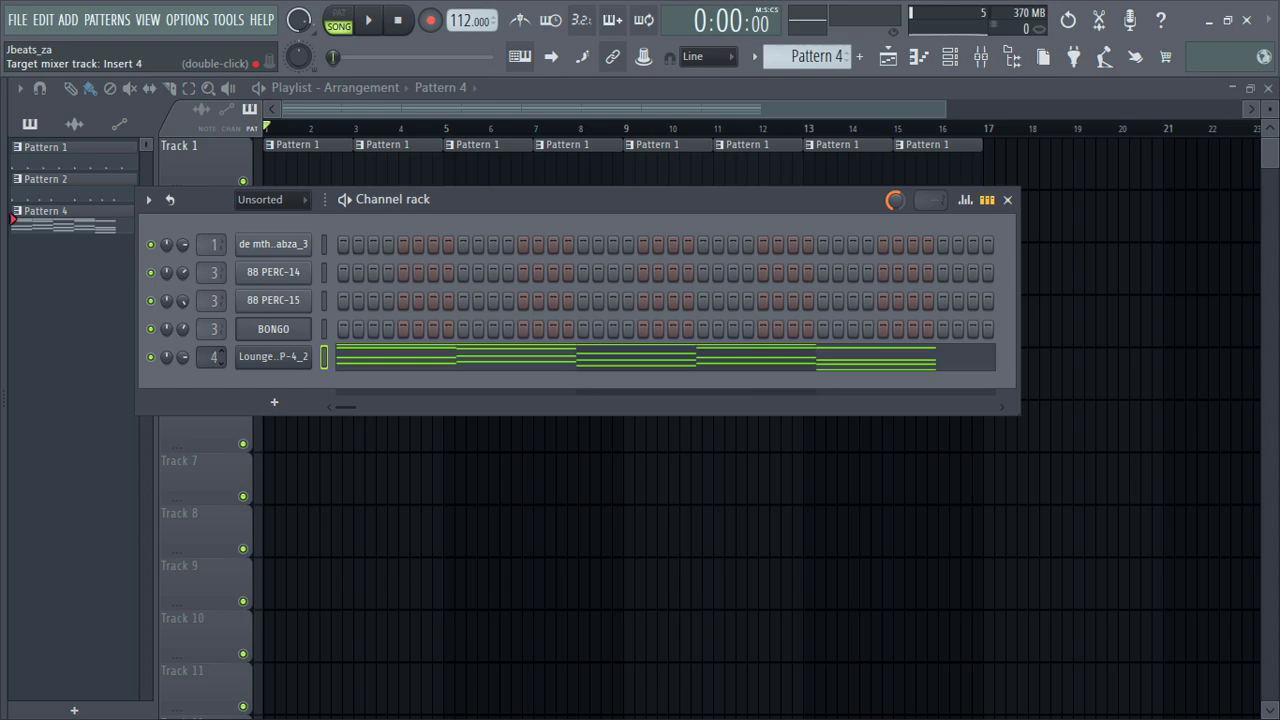
Step: Open the Lounge Lizard EP-4_2 channel's piano roll and examine the exported chord notes from the low to the high octaves
{"action": "left_click", "coordinate": [428, 370]}
{"action": "scroll", "coordinate": [428, 371], "scroll_direction": "up", "scroll_amount": 8}
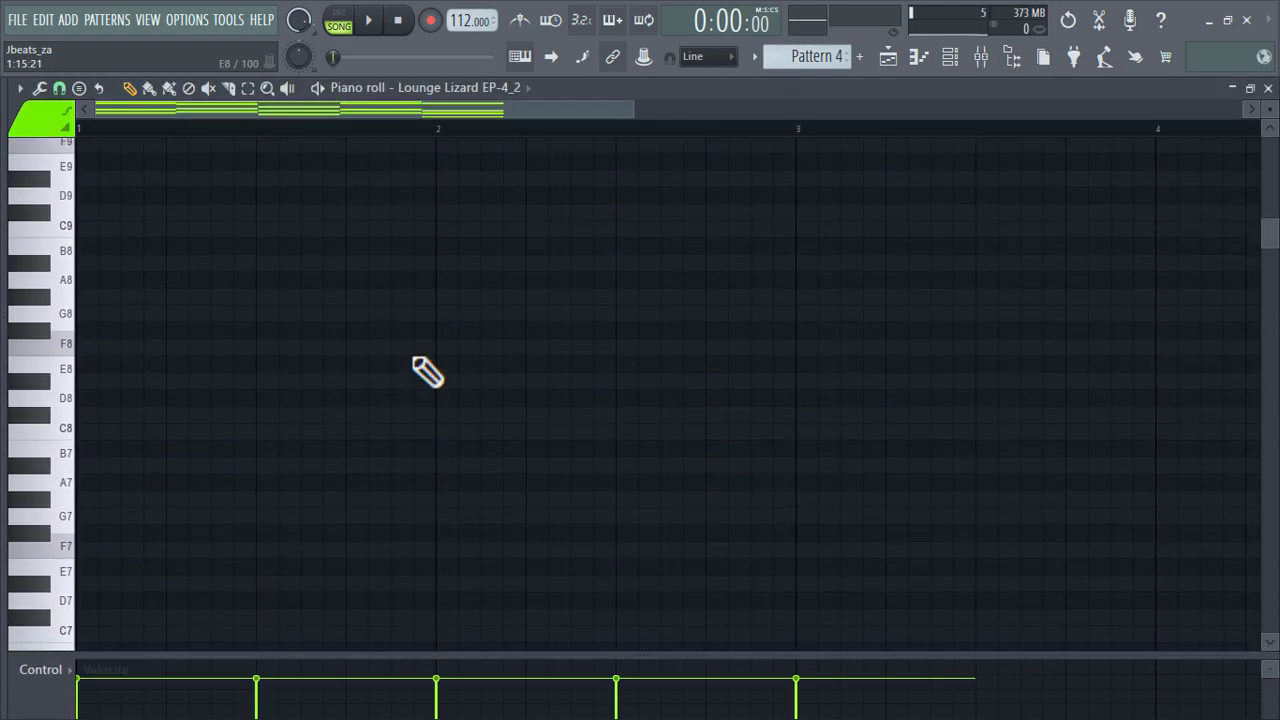
{"action": "scroll", "coordinate": [413, 358], "scroll_direction": "down", "scroll_amount": 12}
{"action": "scroll", "coordinate": [413, 358], "scroll_direction": "down", "scroll_amount": 2}
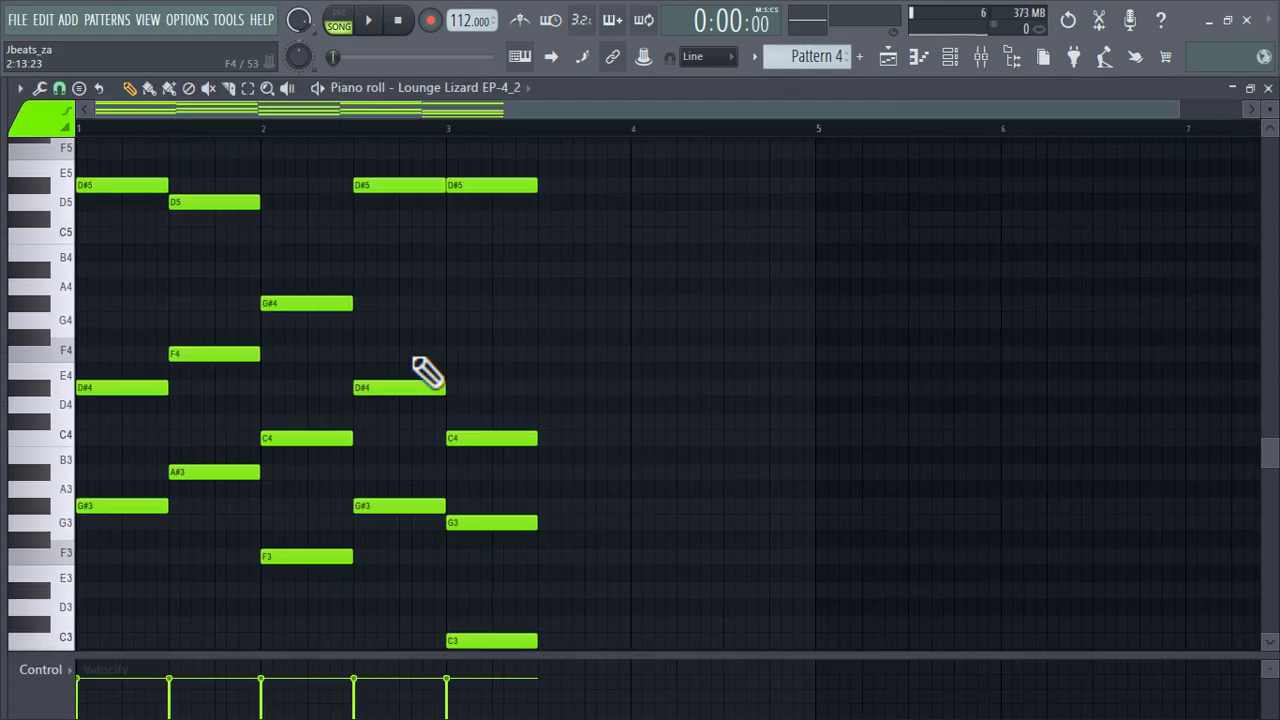
{"action": "scroll", "coordinate": [414, 358], "scroll_direction": "up", "scroll_amount": 6}
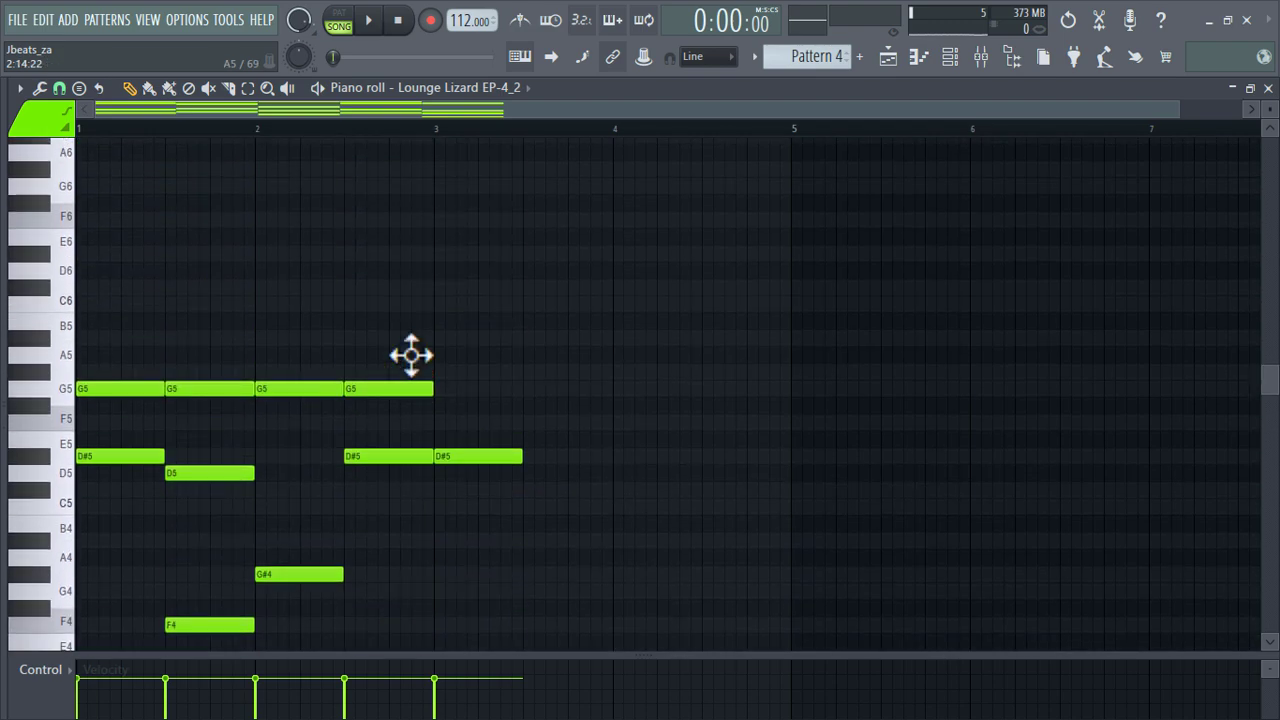
{"action": "scroll", "coordinate": [420, 365], "scroll_direction": "down", "scroll_amount": 7}
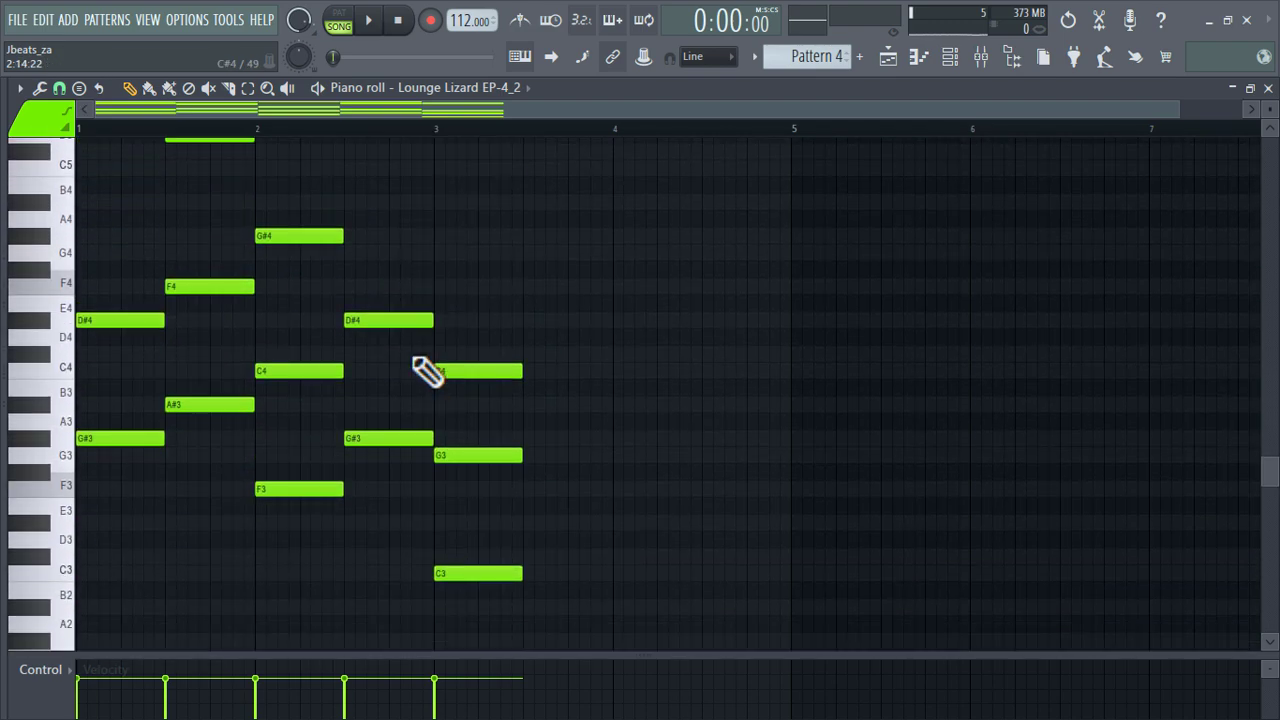
{"action": "scroll", "coordinate": [420, 365], "scroll_direction": "up", "scroll_amount": 6}
{"action": "scroll", "coordinate": [420, 365], "scroll_direction": "down", "scroll_amount": 5}
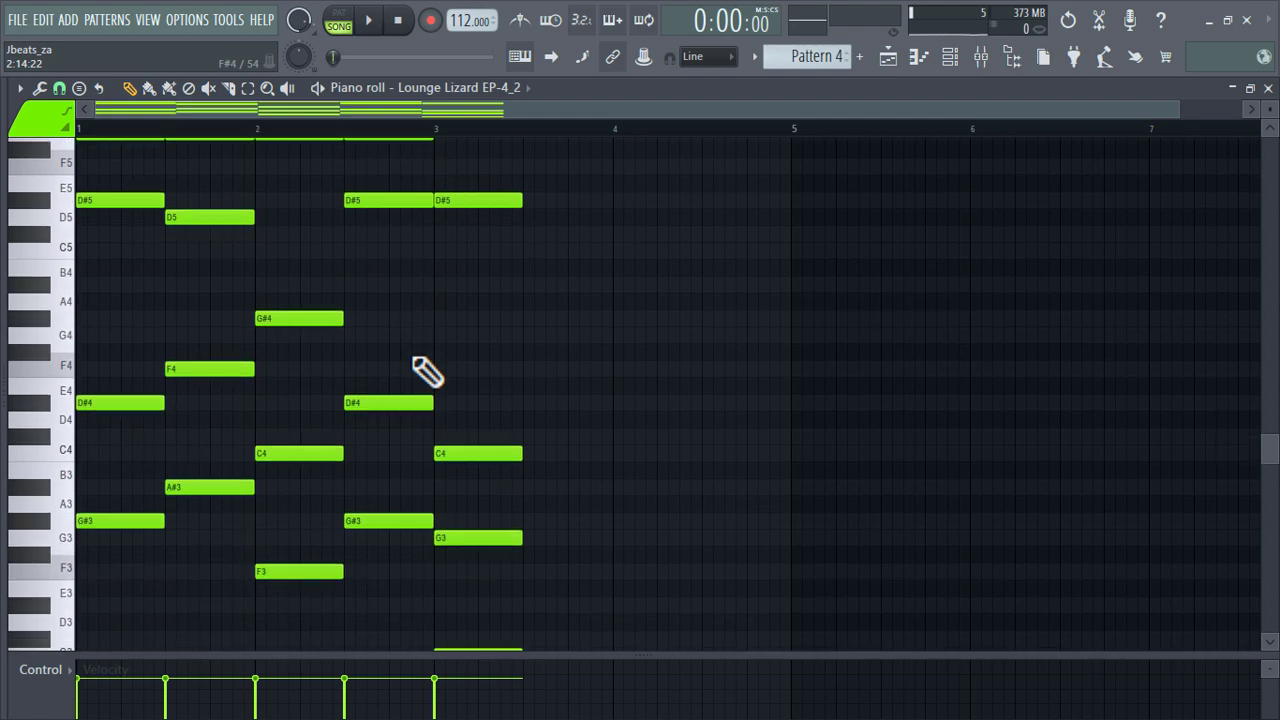
Step: Move the last two chords of the progression half a bar later, so the fourth chord starts at bar 3
{"action": "scroll", "coordinate": [420, 368], "scroll_direction": "up", "scroll_amount": 6}
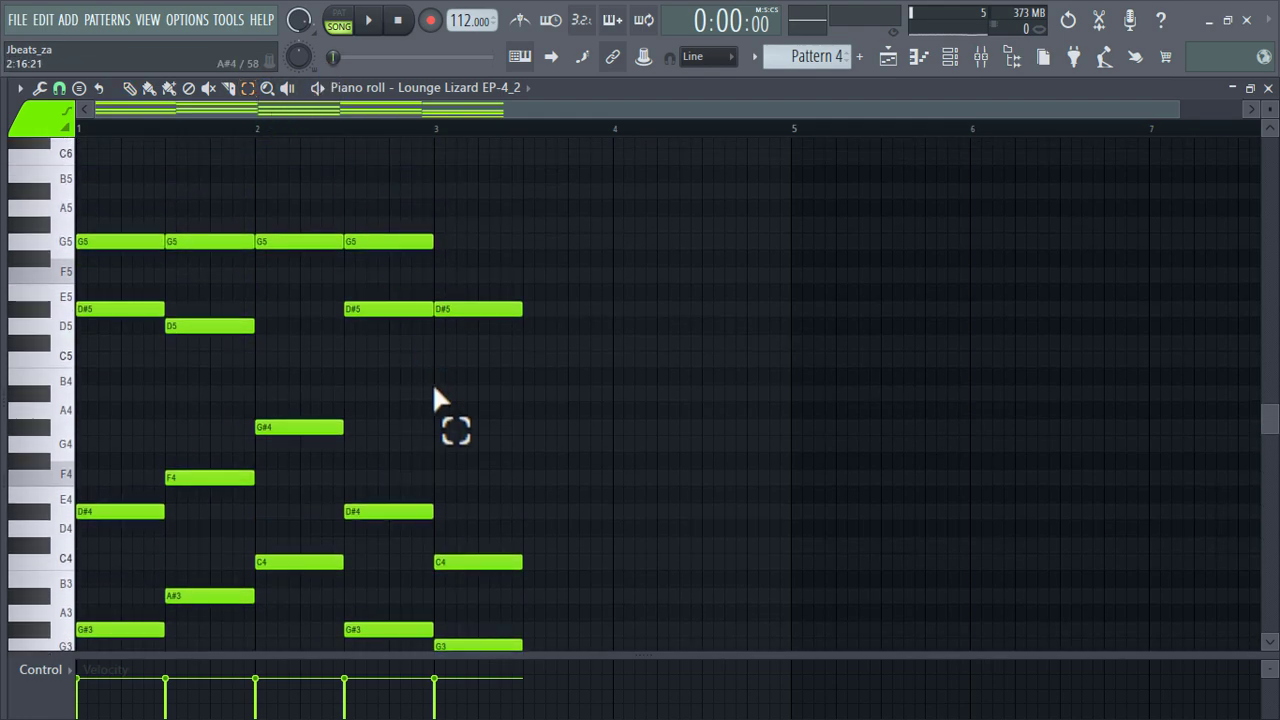
{"action": "scroll", "coordinate": [434, 391], "scroll_direction": "down", "scroll_amount": 4}
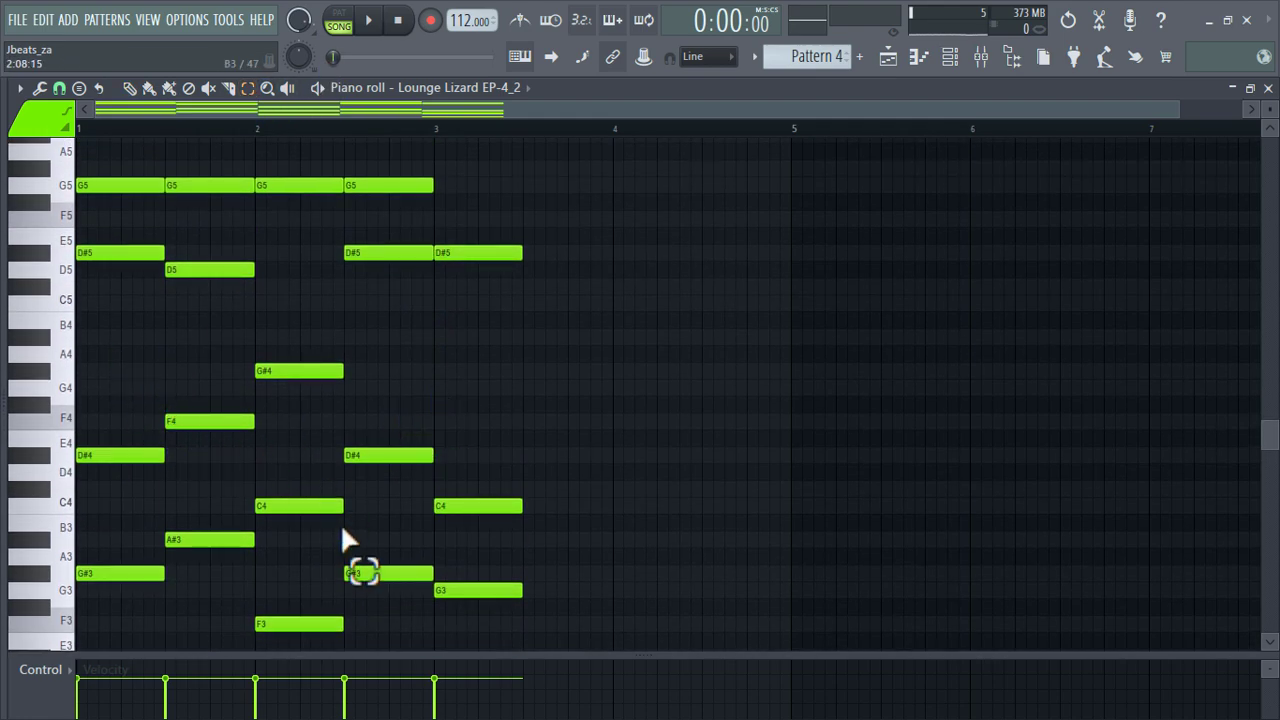
{"action": "scroll", "coordinate": [442, 445], "scroll_direction": "up", "scroll_amount": 5}
{"action": "left_click_drag", "start_coordinate": [378, 221], "coordinate": [574, 648]}
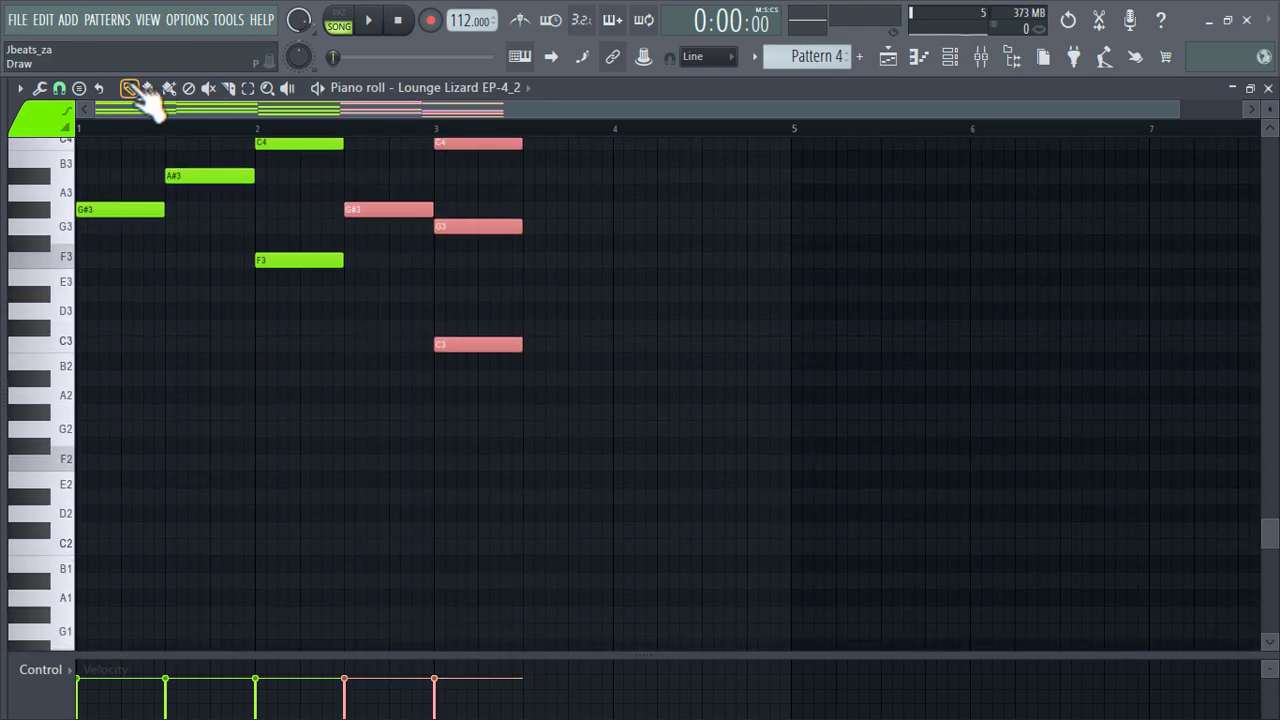
{"action": "left_click_drag", "start_coordinate": [416, 216], "coordinate": [466, 203]}
{"action": "scroll", "coordinate": [491, 220], "scroll_direction": "up", "scroll_amount": 4}
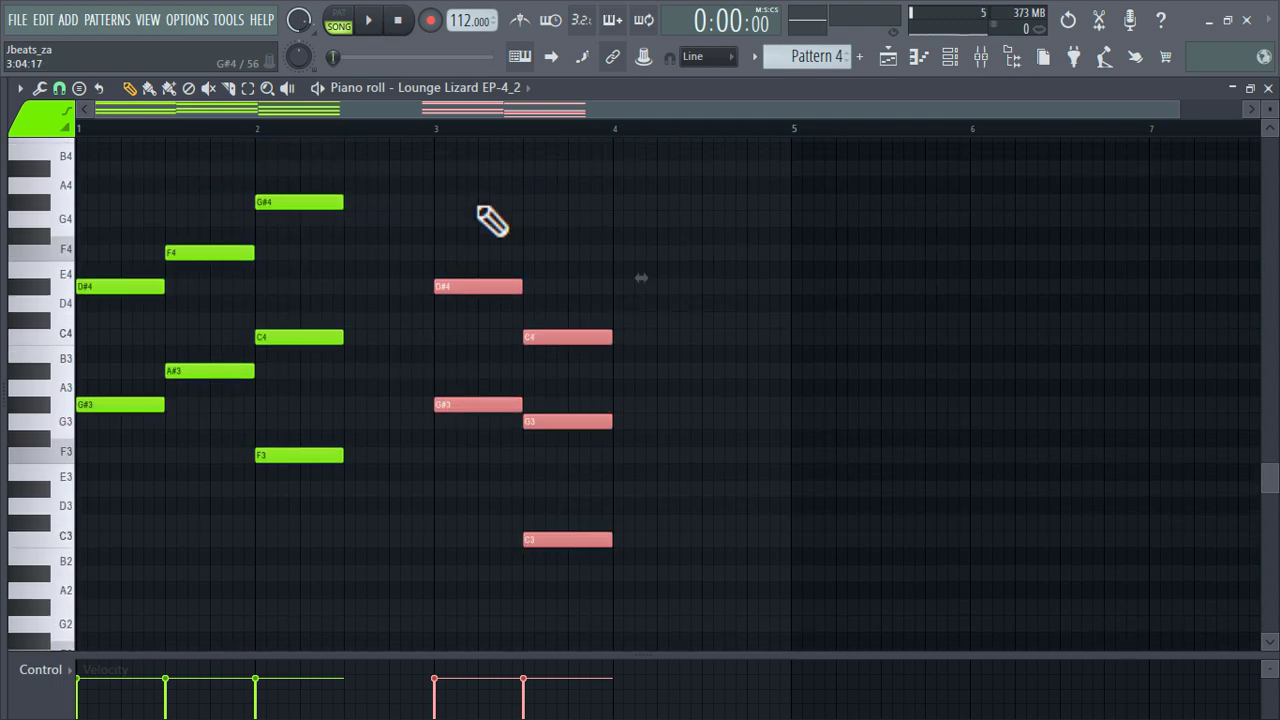
Step: Move the final chord's C3, G3 and C4 notes one bar later, into the second half of bar 4
{"action": "key", "text": "e"}
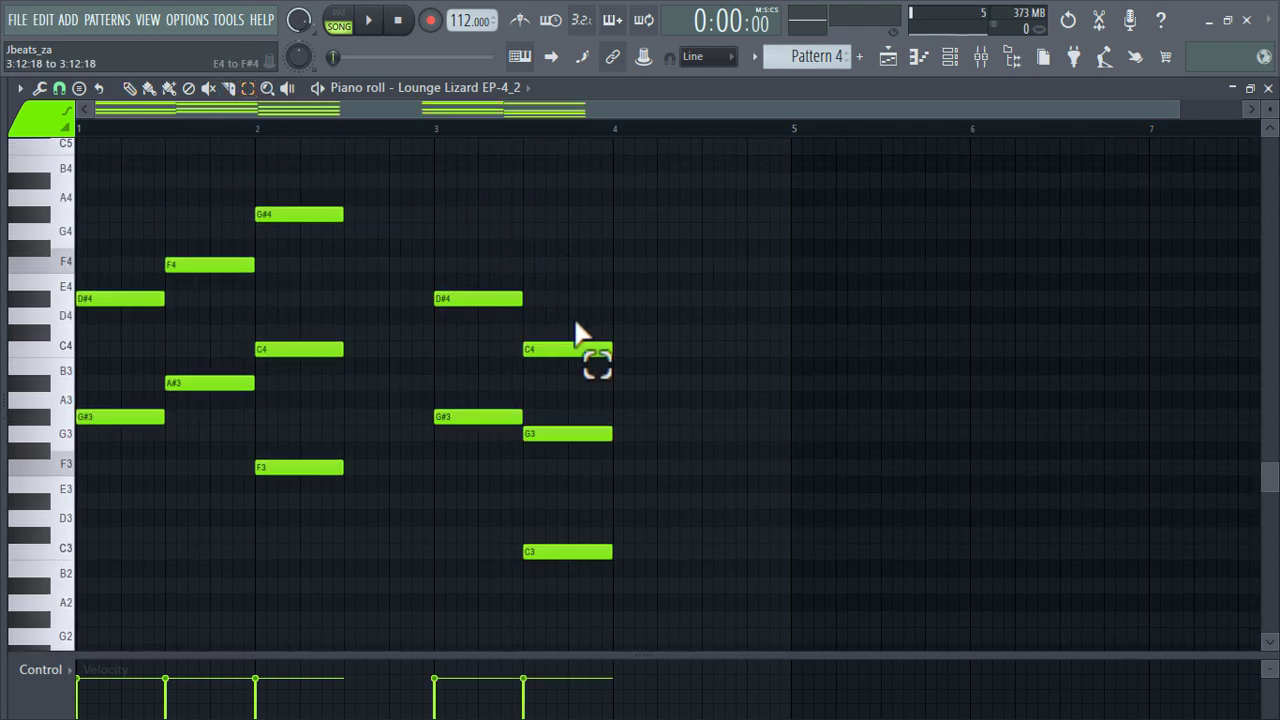
{"action": "left_click_drag", "start_coordinate": [580, 334], "coordinate": [629, 686]}
{"action": "left_click", "coordinate": [149, 89]}
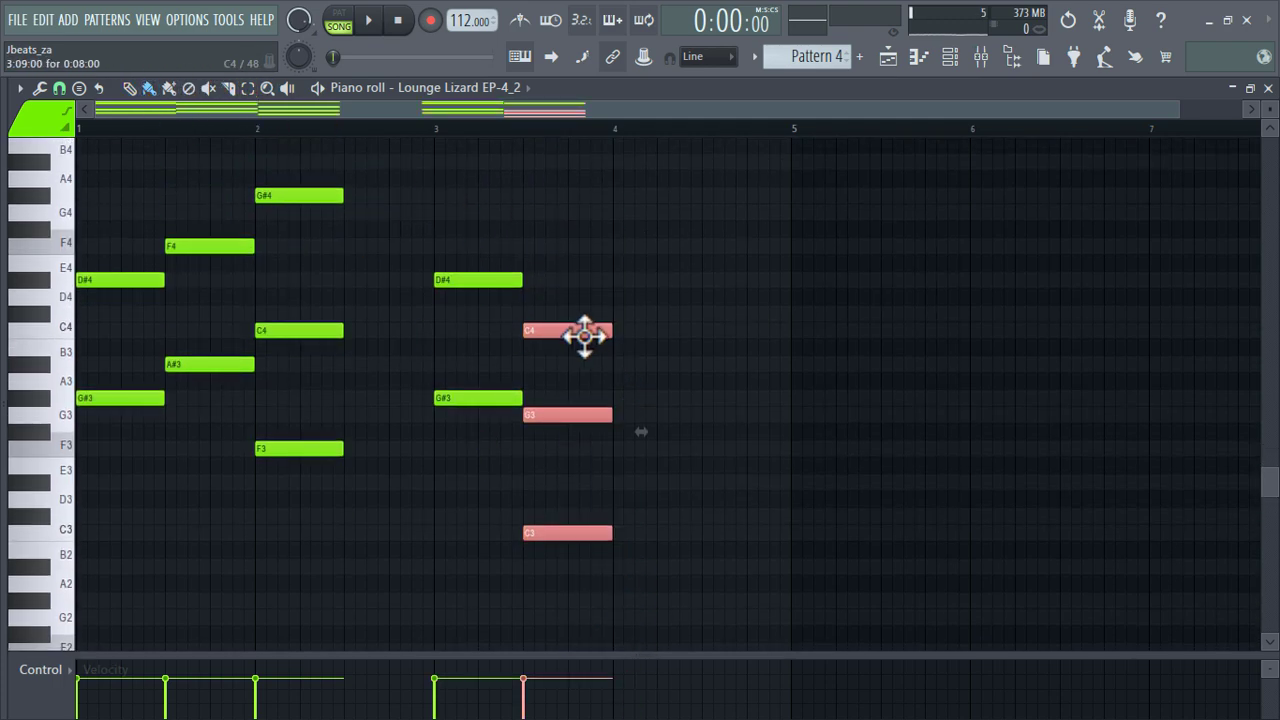
{"action": "left_click_drag", "start_coordinate": [585, 336], "coordinate": [757, 336]}
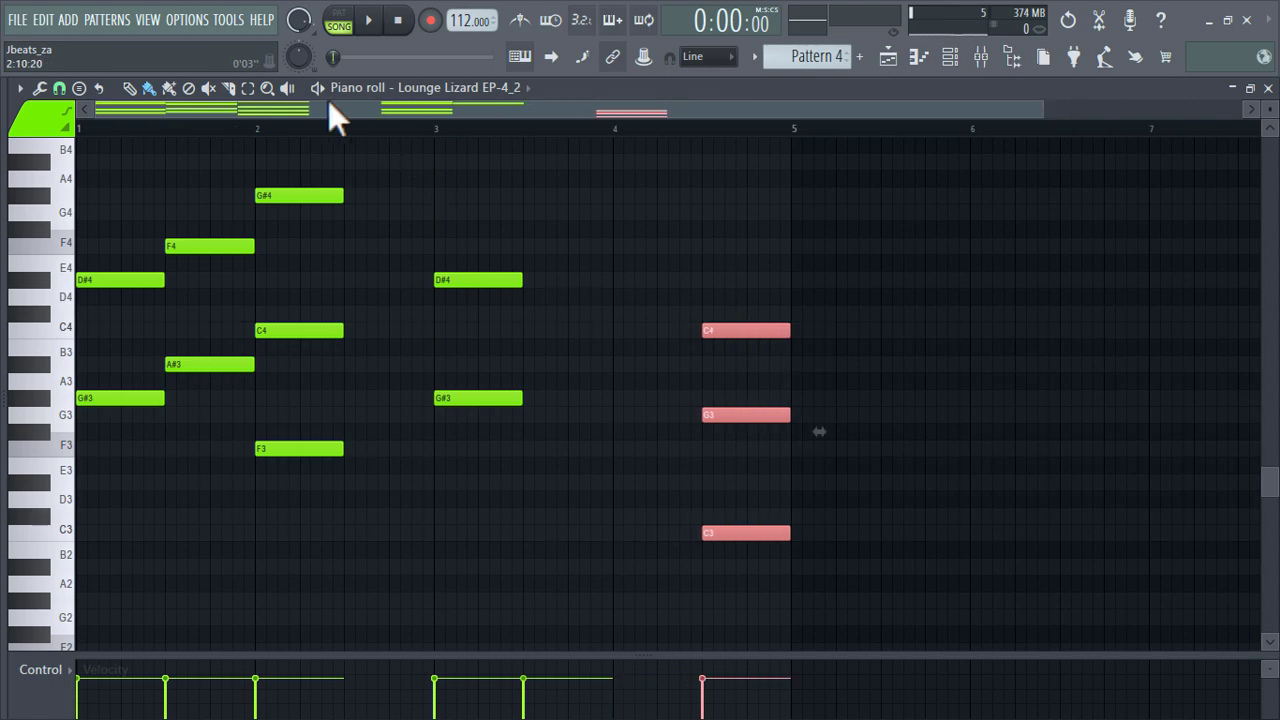
Step: Copy the whole F minor chord from the start of bar 2 to the start of bar 4
{"action": "scroll", "coordinate": [371, 220], "scroll_direction": "up", "scroll_amount": 3}
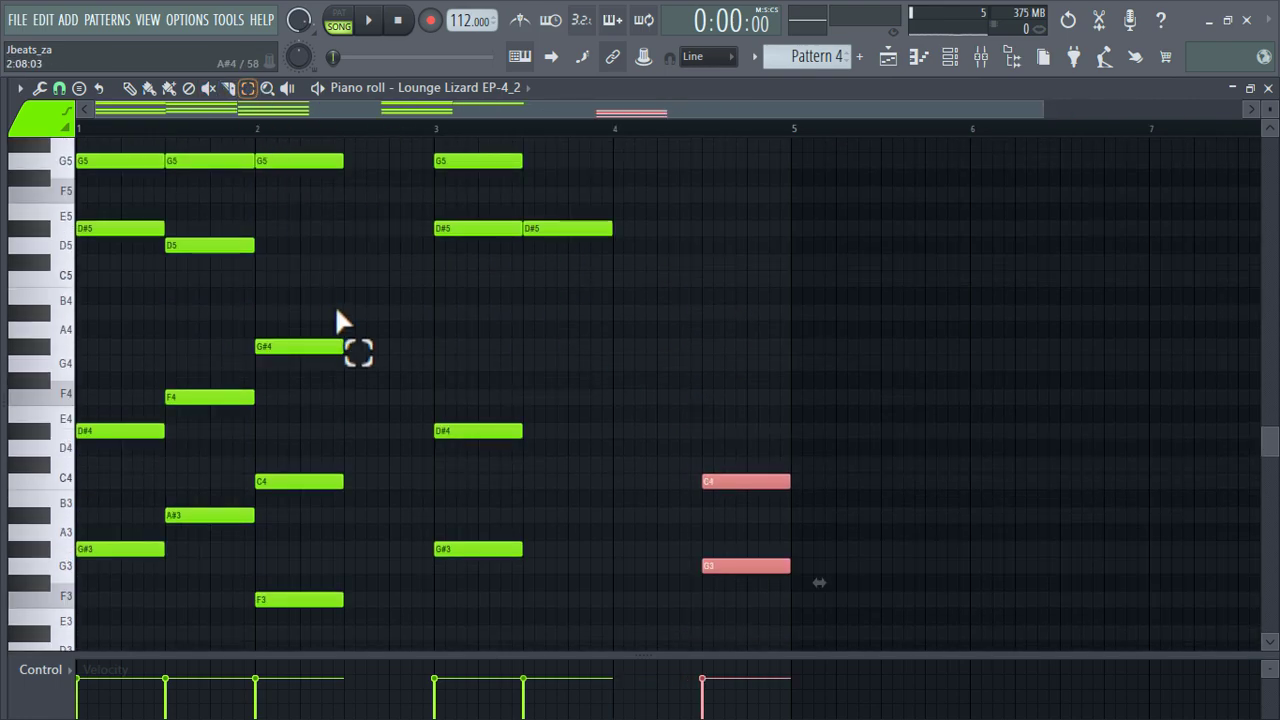
{"action": "scroll", "coordinate": [317, 289], "scroll_direction": "up", "scroll_amount": 3}
{"action": "left_click_drag", "start_coordinate": [315, 287], "coordinate": [357, 600]}
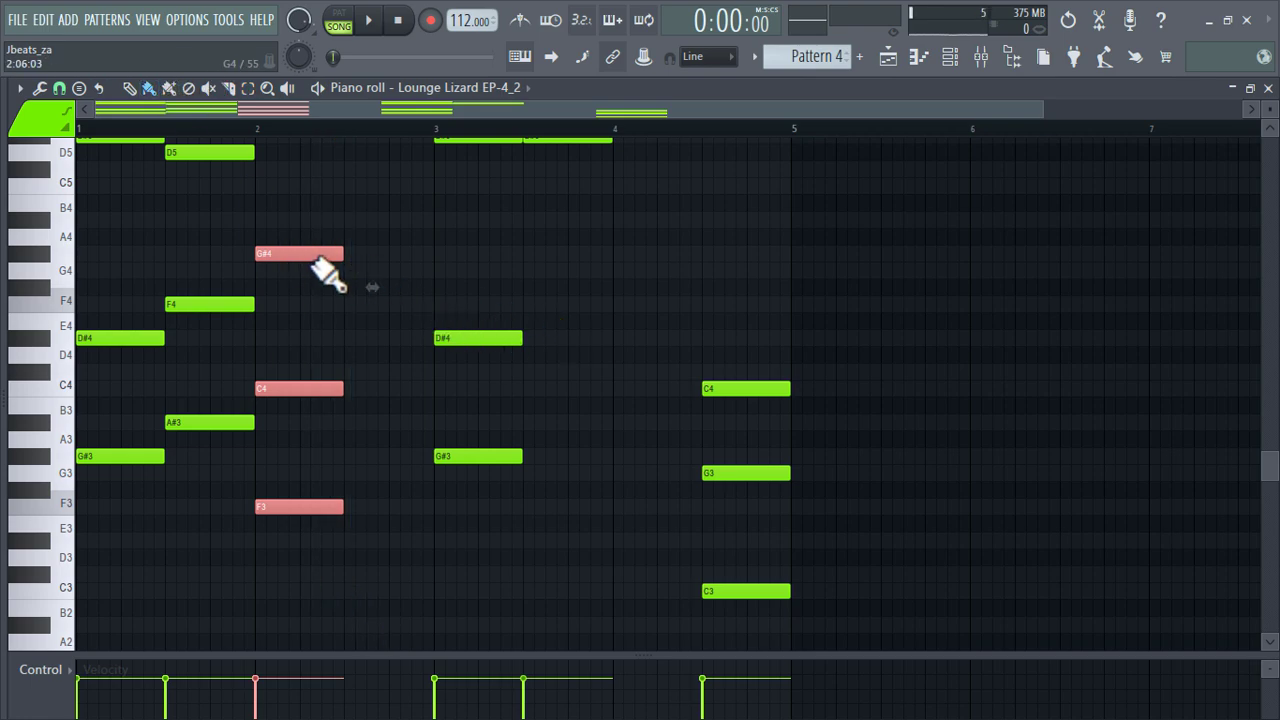
{"action": "left_click_drag", "start_coordinate": [316, 258], "coordinate": [663, 250]}
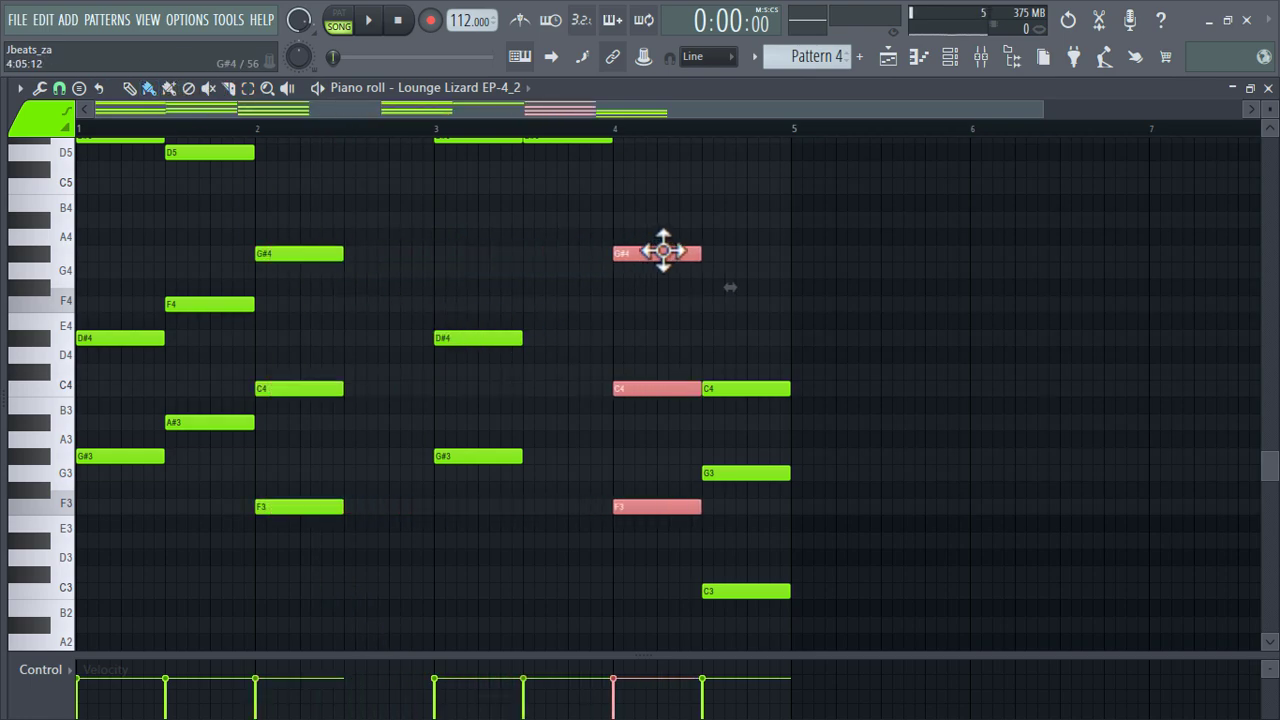
{"action": "scroll", "coordinate": [677, 260], "scroll_direction": "up", "scroll_amount": 2}
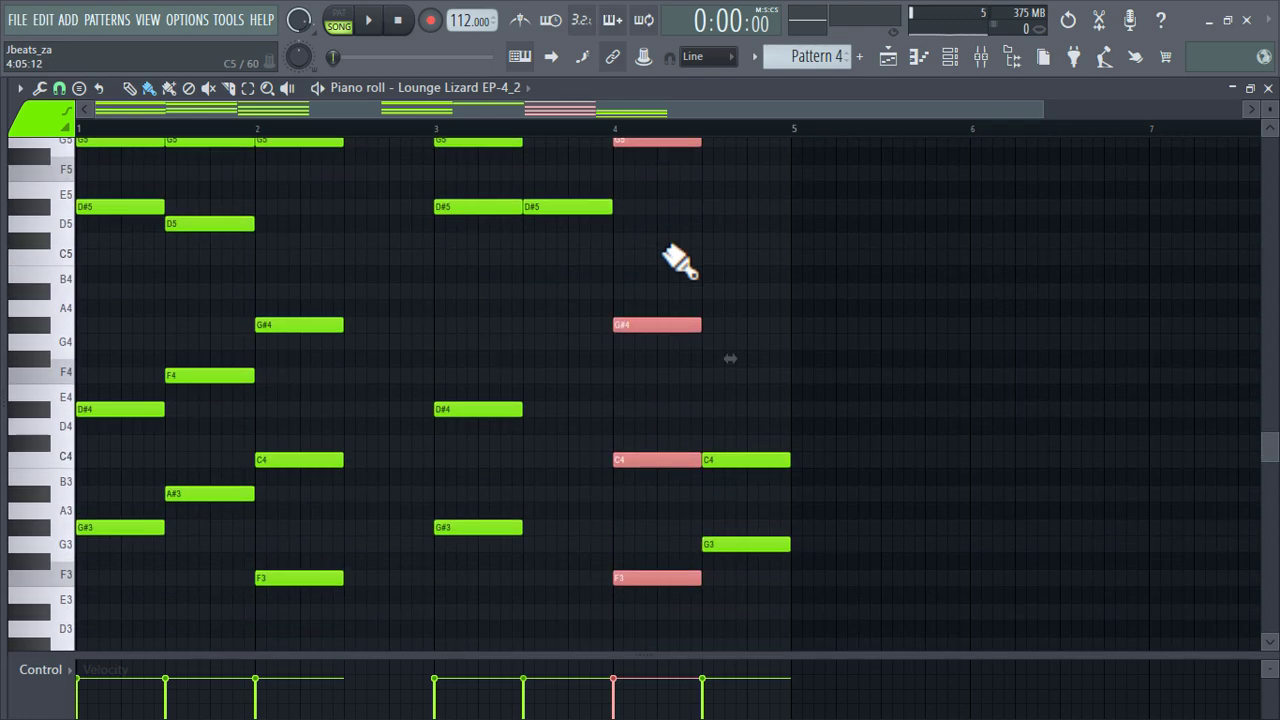
Step: Extend the bar 2 chord to bar 3 with legato, using a temporary G4 note at bar 5 and deleting it
{"action": "left_click", "coordinate": [802, 341]}
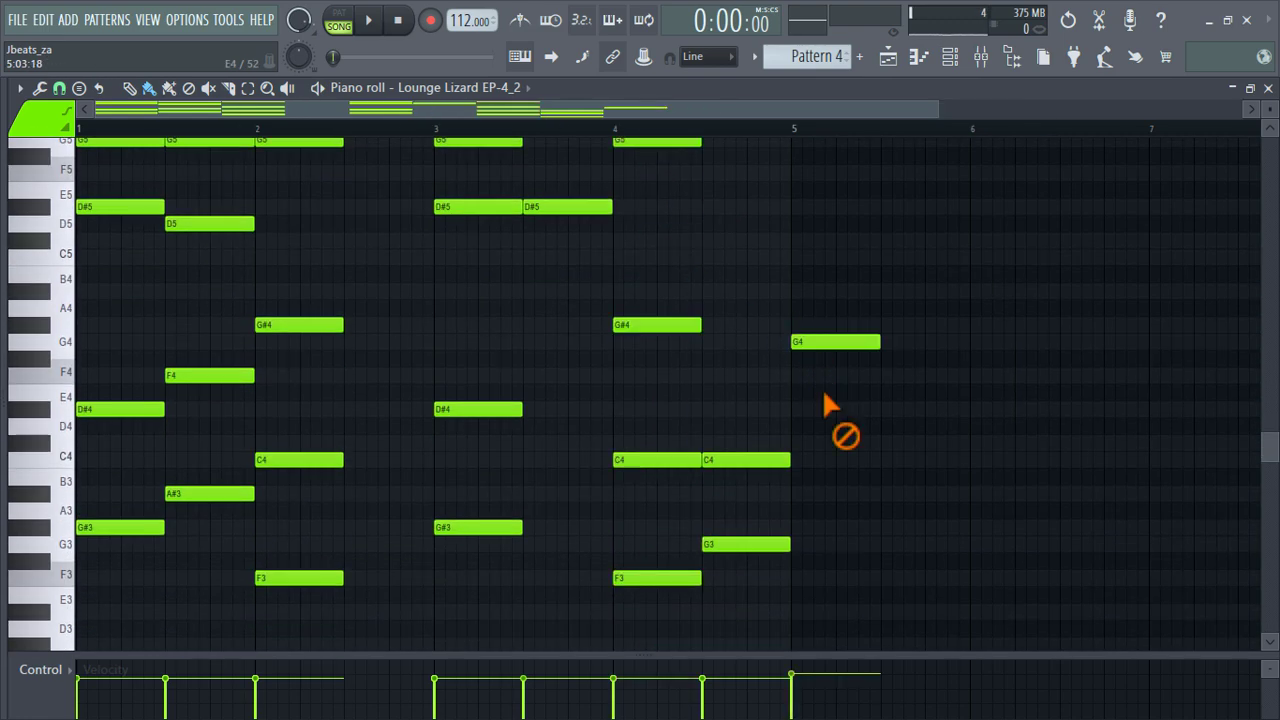
{"action": "key", "text": "ctrl+l"}
{"action": "right_click", "coordinate": [953, 342]}
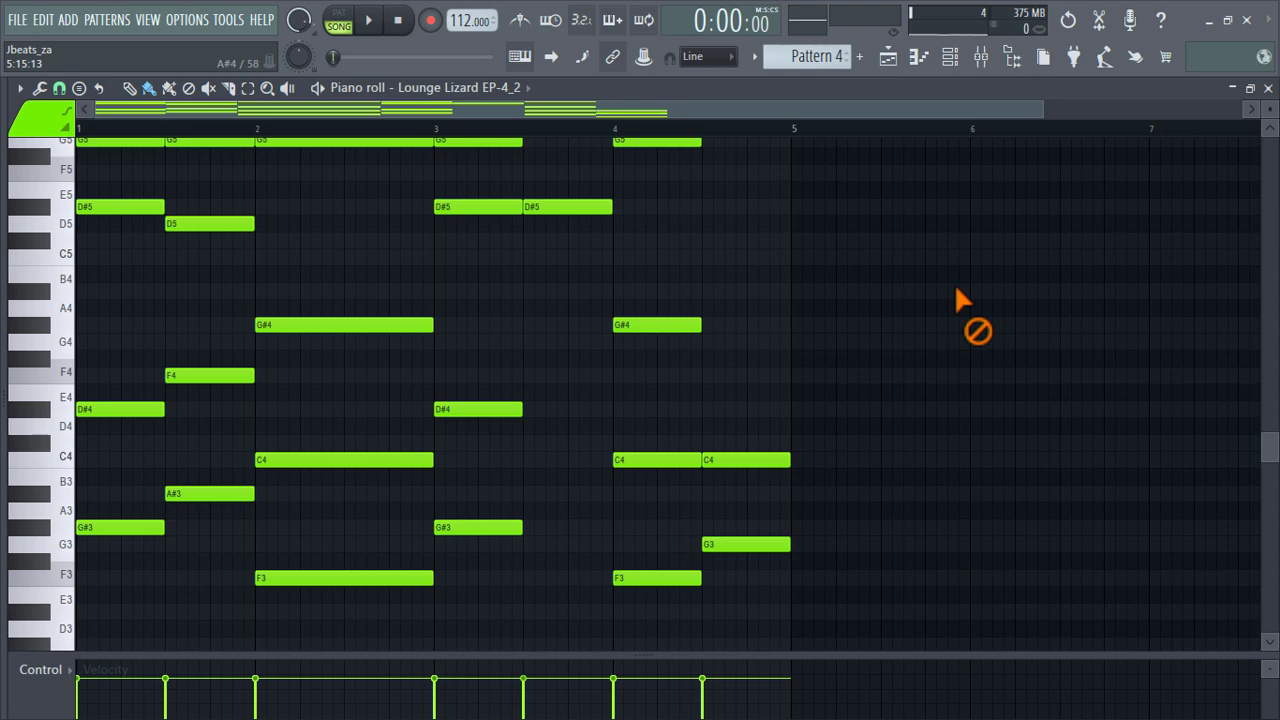
Step: Lower the velocities of all chord notes with level scaling and play back the progression
{"action": "key", "text": "alt+x"}
{"action": "left_click_drag", "start_coordinate": [640, 342], "coordinate": [640, 360]}
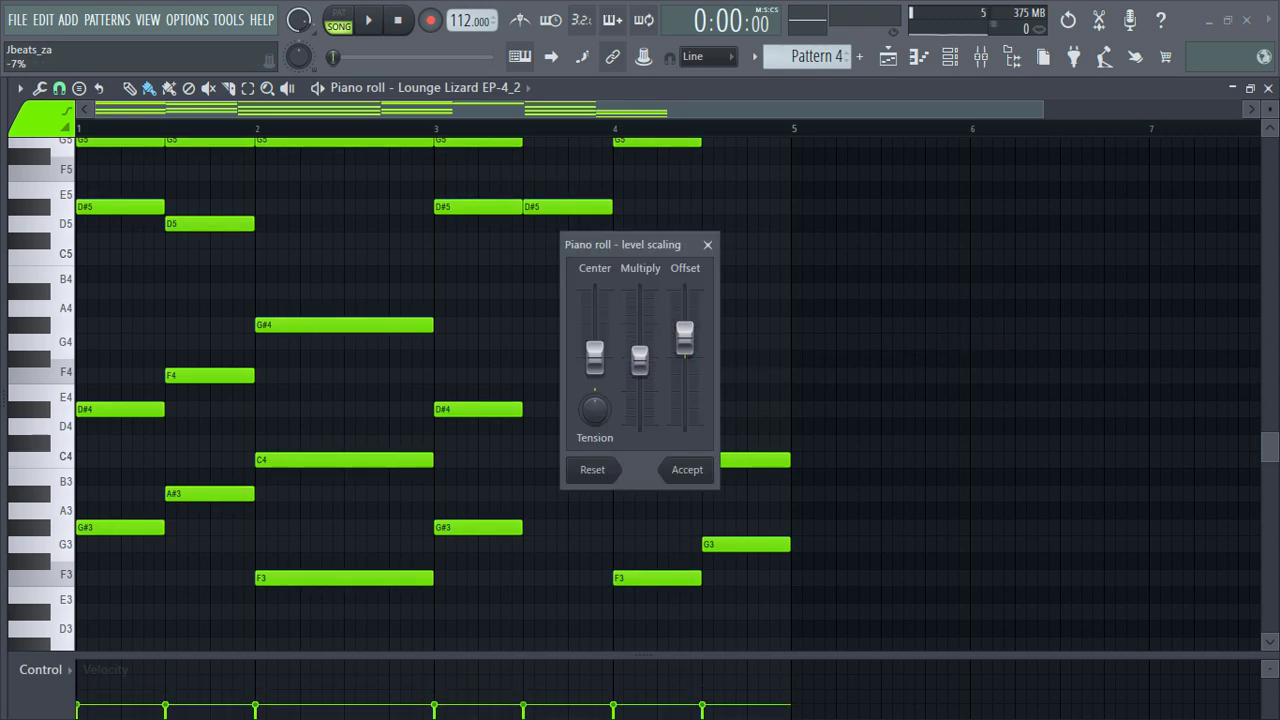
{"action": "left_click", "coordinate": [687, 469]}
{"action": "key", "text": "space"}
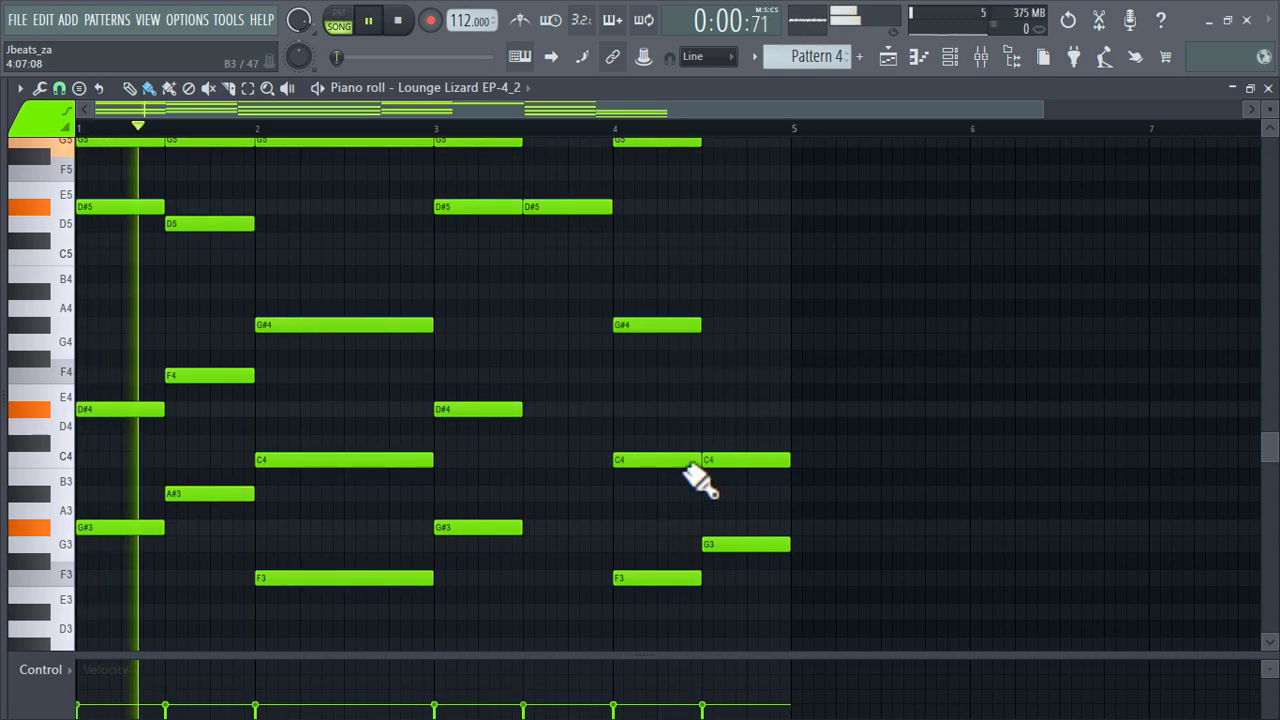
{"action": "scroll", "coordinate": [880, 403], "scroll_direction": "up", "scroll_amount": 3}
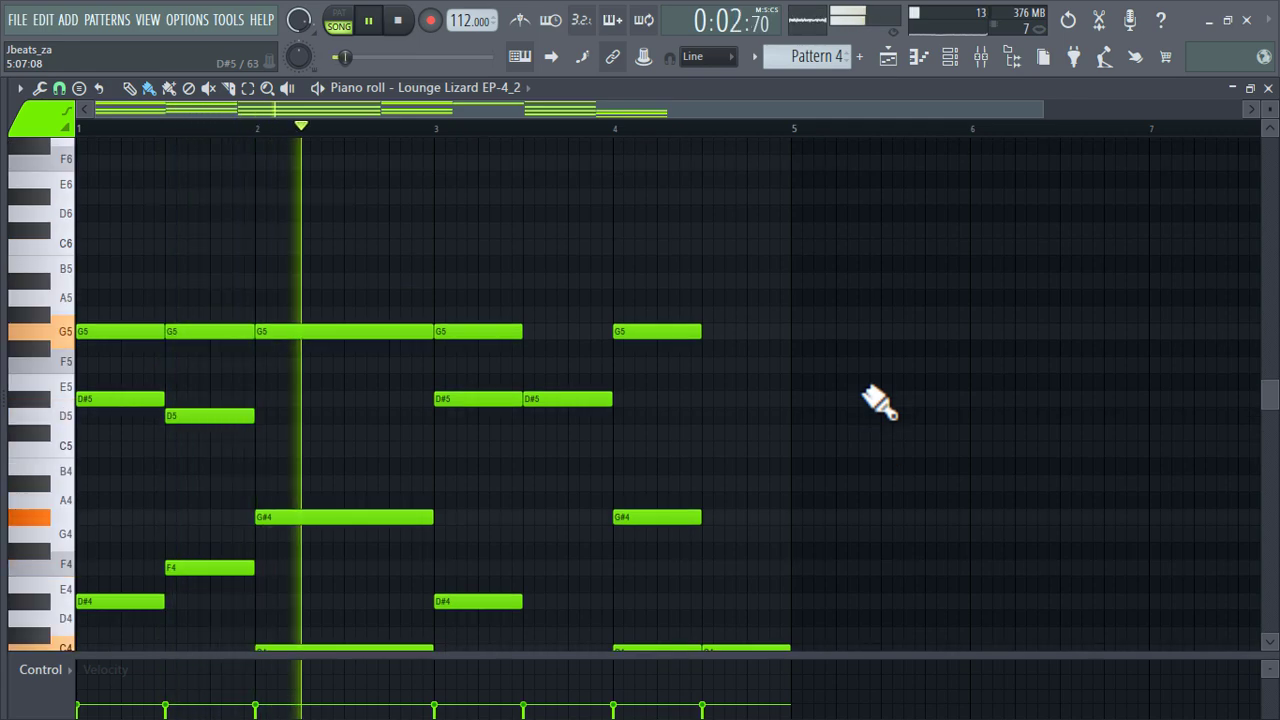
{"action": "scroll", "coordinate": [880, 403], "scroll_direction": "down", "scroll_amount": 2}
{"action": "scroll", "coordinate": [880, 403], "scroll_direction": "up", "scroll_amount": 3}
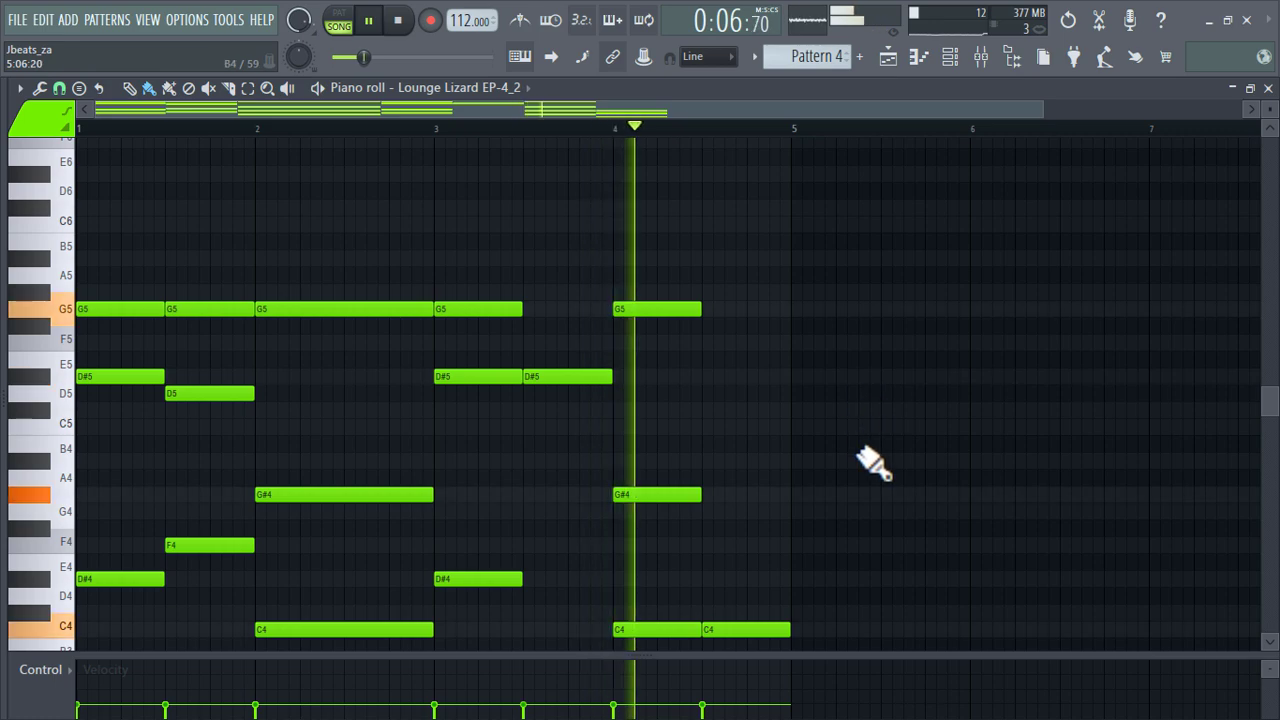
{"action": "scroll", "coordinate": [873, 462], "scroll_direction": "down", "scroll_amount": 1}
{"action": "key", "text": "space"}
Step: Move the stray D#5 to bar 4 and extend the bar 3 chord by legato with a temporary G4 note at bar 5
{"action": "left_click_drag", "start_coordinate": [571, 357], "coordinate": [661, 358]}
{"action": "scroll", "coordinate": [800, 425], "scroll_direction": "down", "scroll_amount": 6}
{"action": "scroll", "coordinate": [803, 430], "scroll_direction": "down", "scroll_amount": 1}
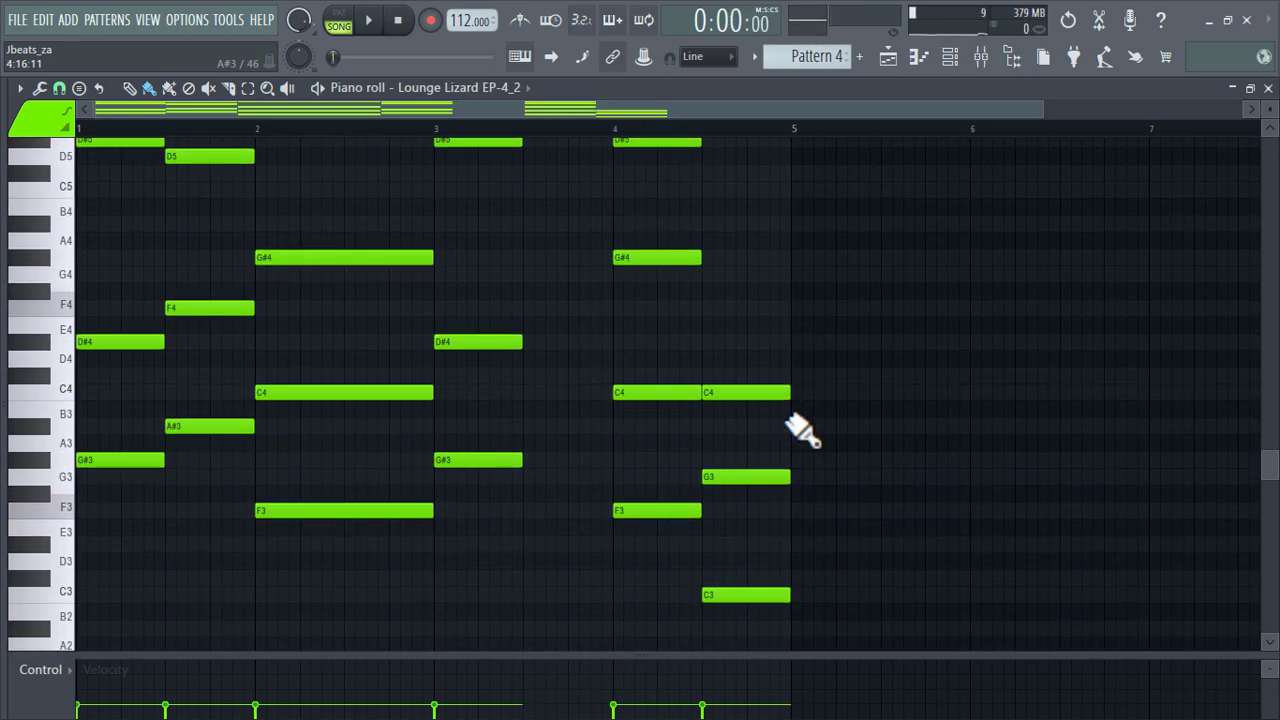
{"action": "left_click", "coordinate": [795, 278]}
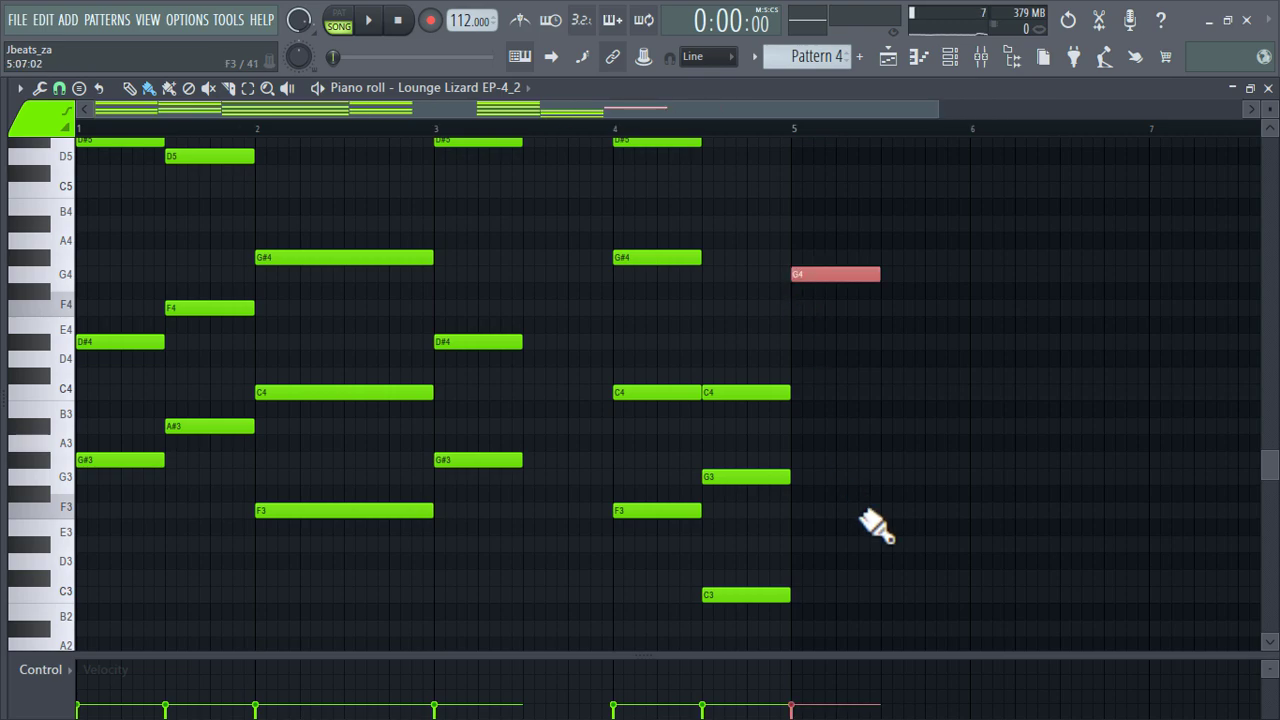
{"action": "key", "text": "ctrl+l"}
{"action": "right_click", "coordinate": [866, 272]}
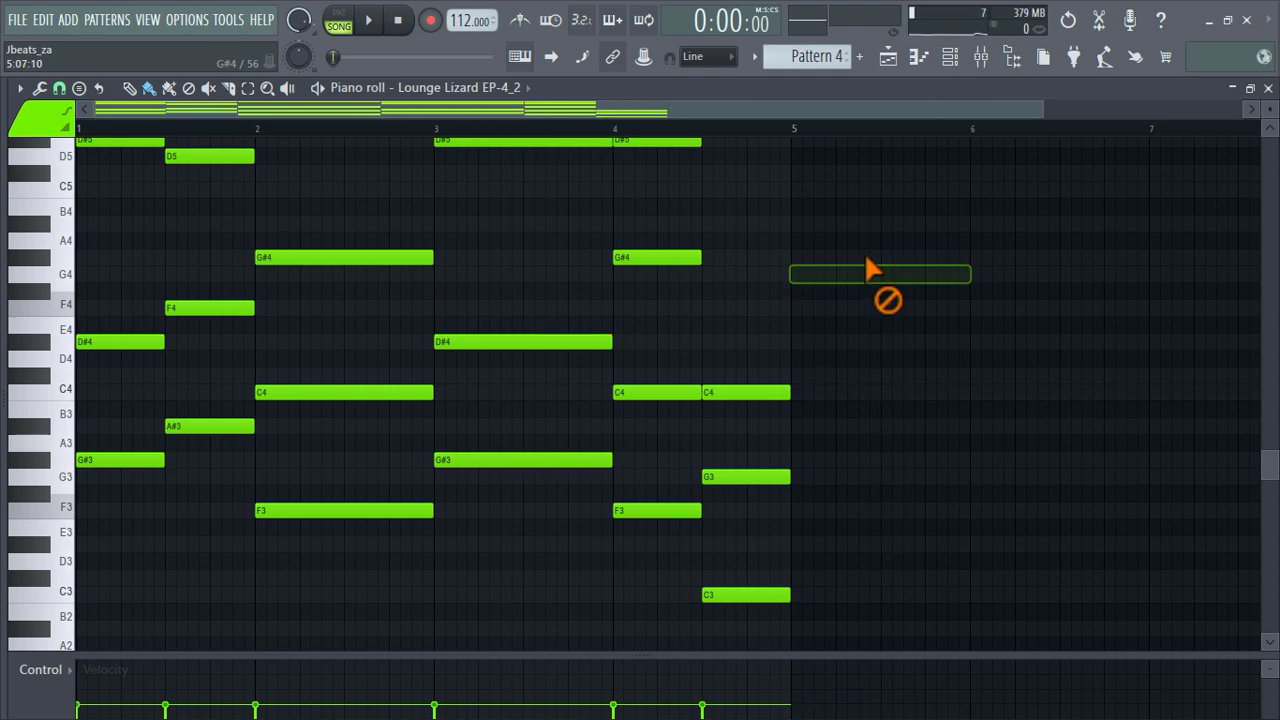
Step: Play back the progression and delete the C4, G3 and C3 notes in the second half of bar 4
{"action": "key", "text": "space"}
{"action": "scroll", "coordinate": [870, 248], "scroll_direction": "up", "scroll_amount": 10}
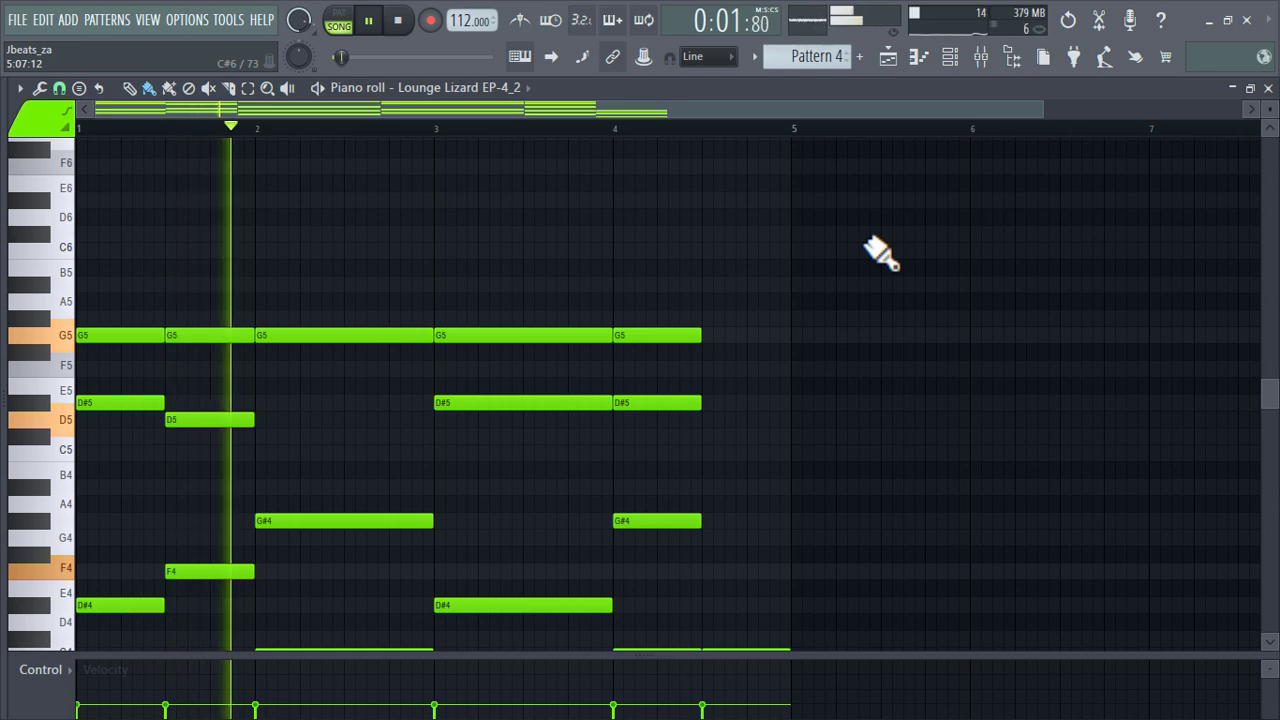
{"action": "scroll", "coordinate": [880, 252], "scroll_direction": "down", "scroll_amount": 6}
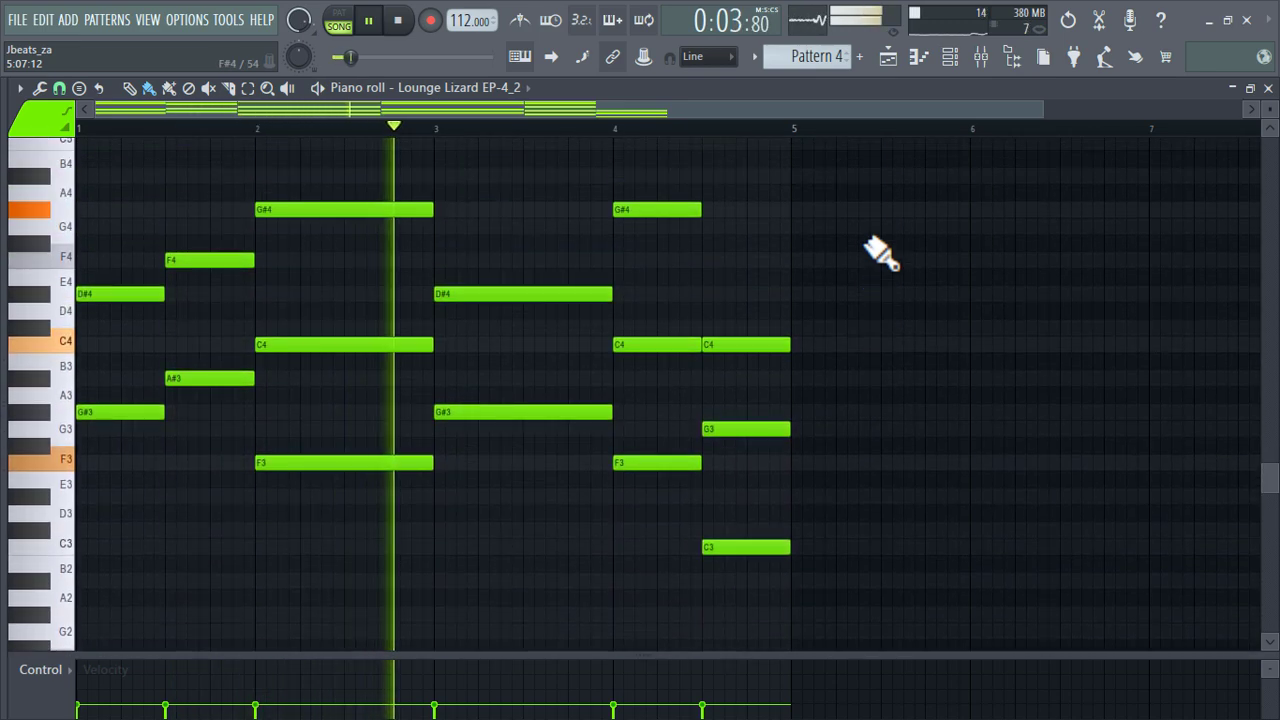
{"action": "scroll", "coordinate": [880, 252], "scroll_direction": "up", "scroll_amount": 1}
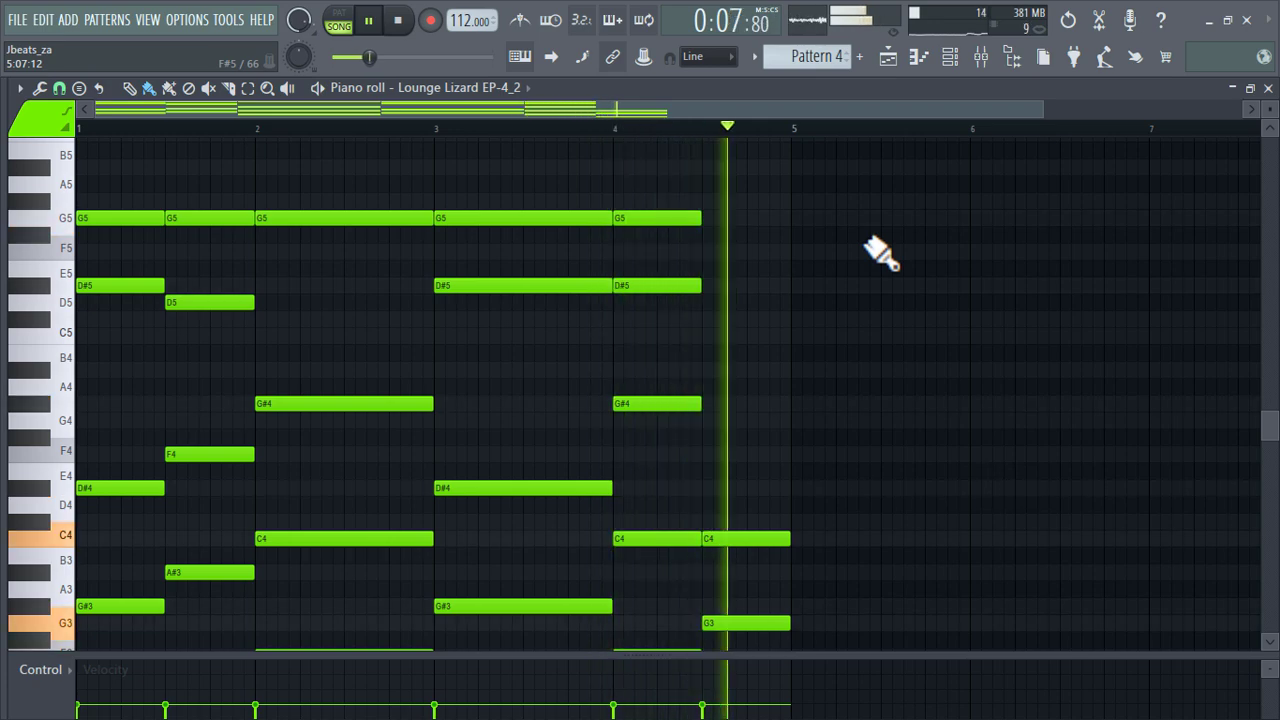
{"action": "key", "text": "space"}
{"action": "scroll", "coordinate": [880, 252], "scroll_direction": "down", "scroll_amount": 5}
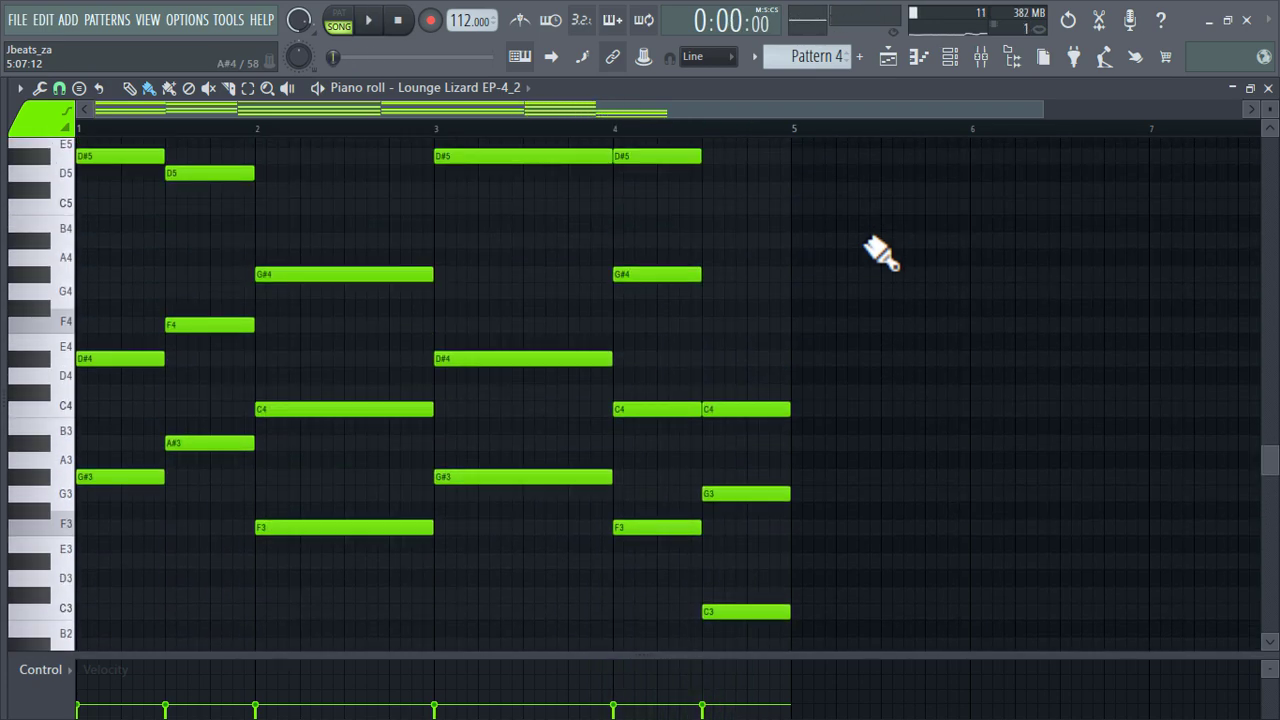
{"action": "right_click", "coordinate": [765, 408]}
{"action": "right_click", "coordinate": [770, 493]}
{"action": "right_click", "coordinate": [780, 611]}
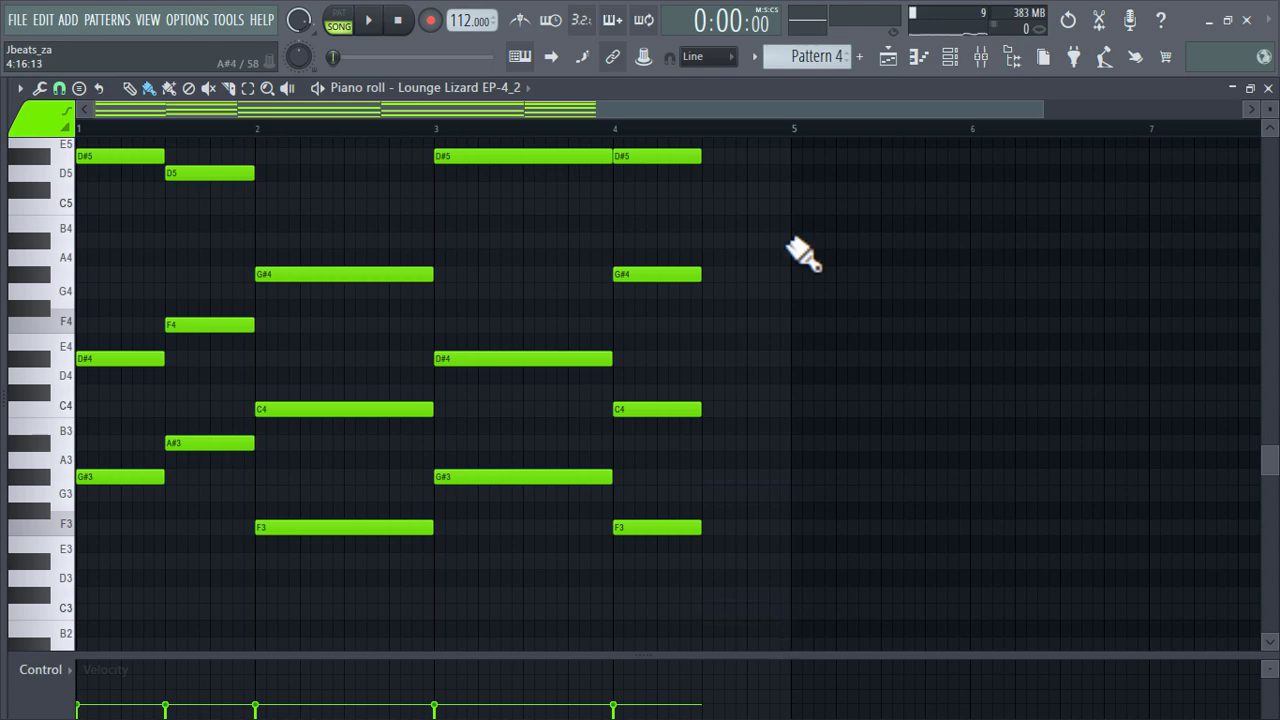
Step: Slice all notes of the bar 3 chord in half at the middle of the bar
{"action": "scroll", "coordinate": [803, 253], "scroll_direction": "up", "scroll_amount": 4}
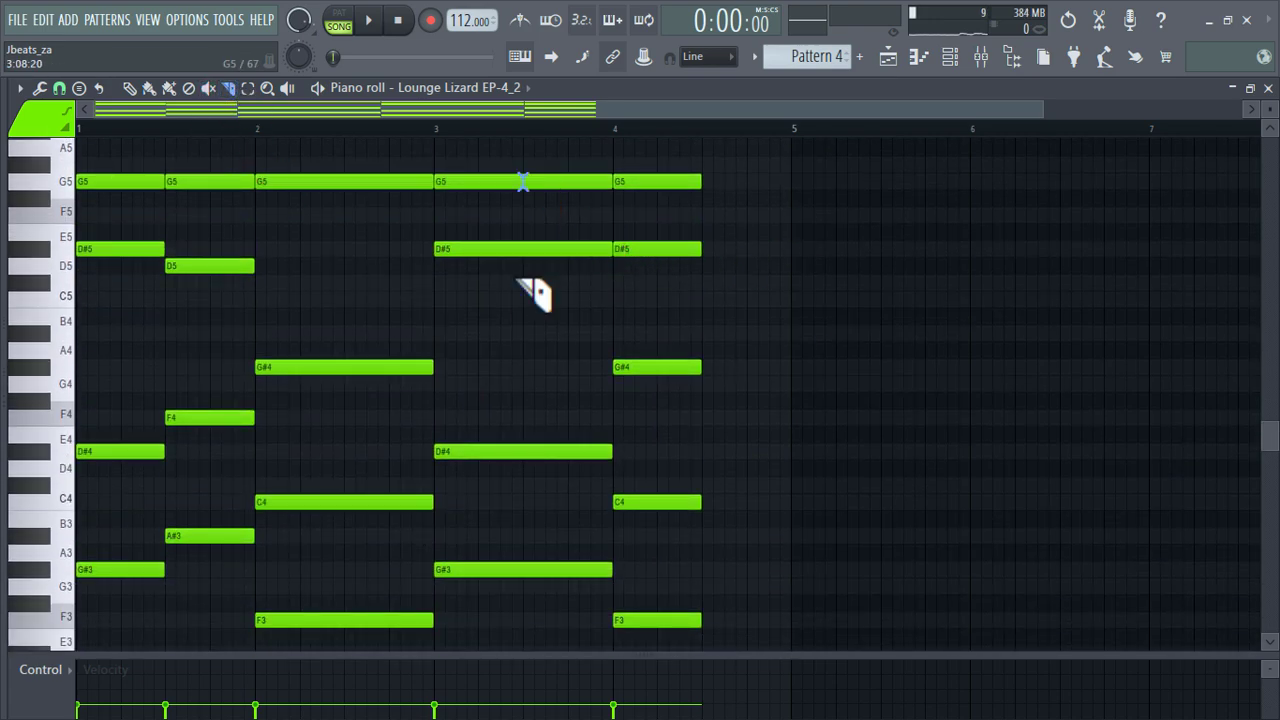
{"action": "left_click_drag", "start_coordinate": [535, 293], "coordinate": [537, 652]}
{"action": "scroll", "coordinate": [903, 543], "scroll_direction": "down", "scroll_amount": 8}
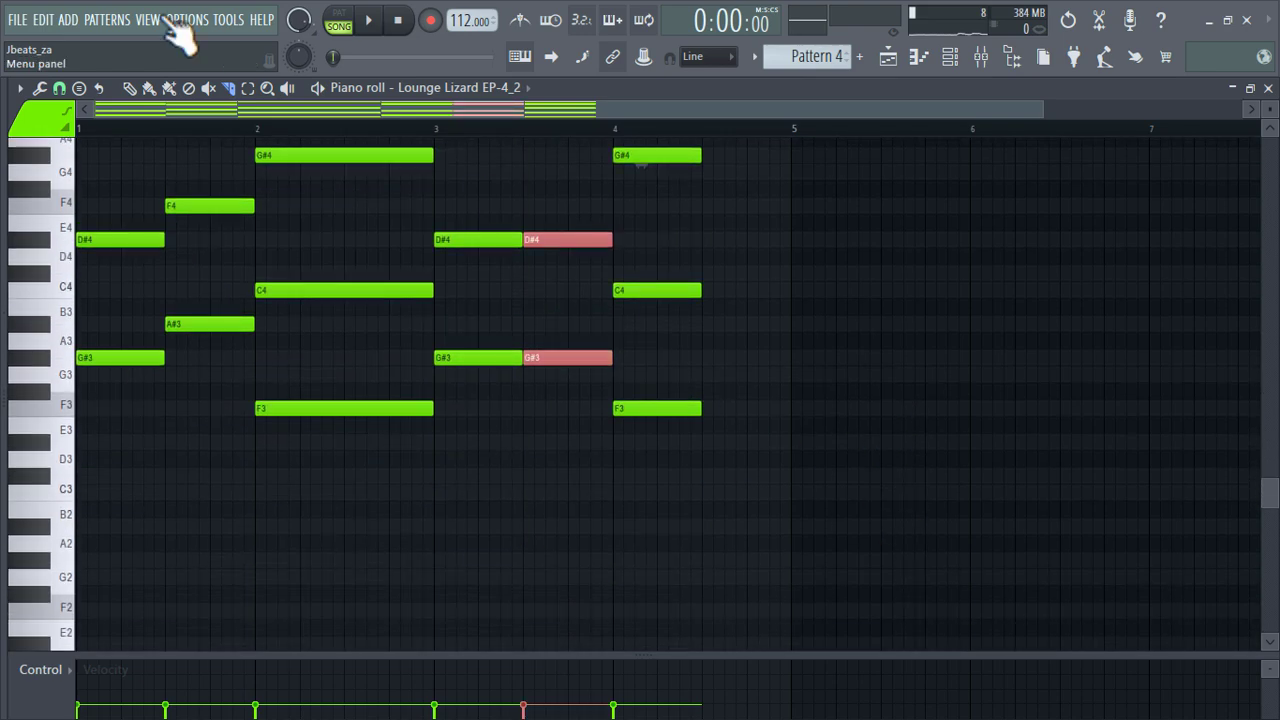
Step: Extend the bar 4 chord to bar 5 by legato with a temporary C4 note, delete that note and play the progression
{"action": "left_click", "coordinate": [797, 289]}
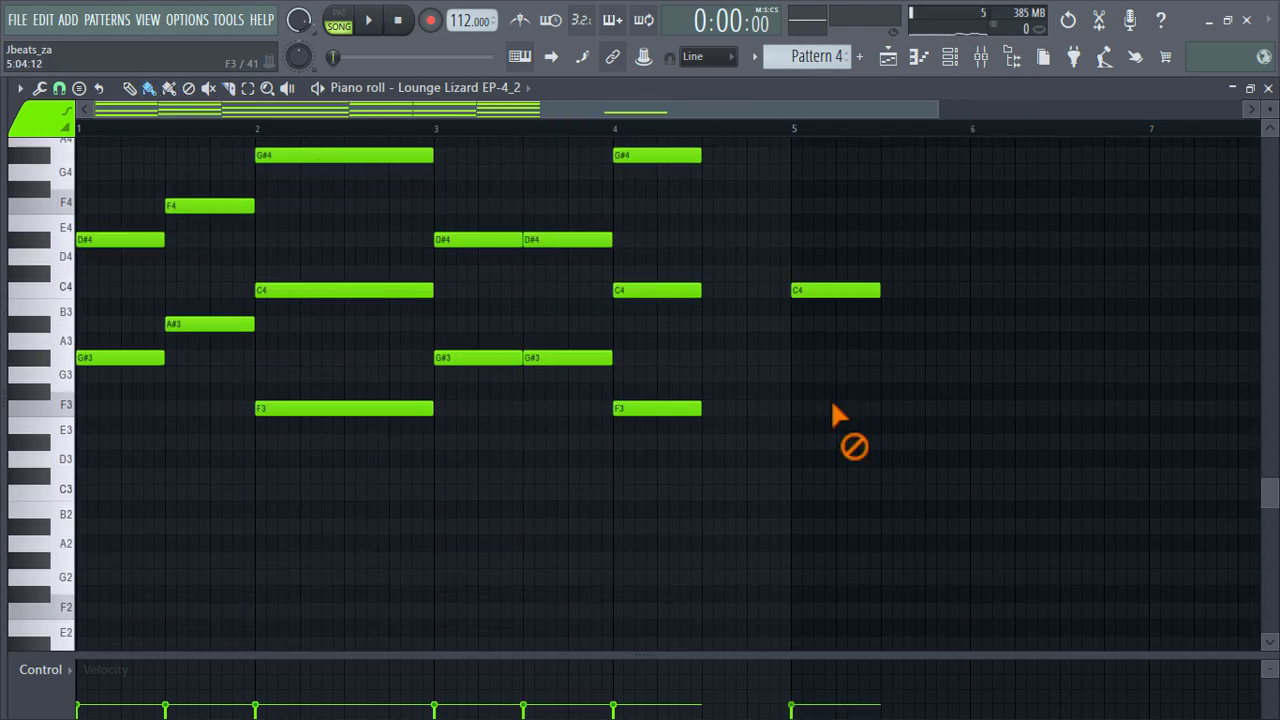
{"action": "key", "text": "ctrl+l"}
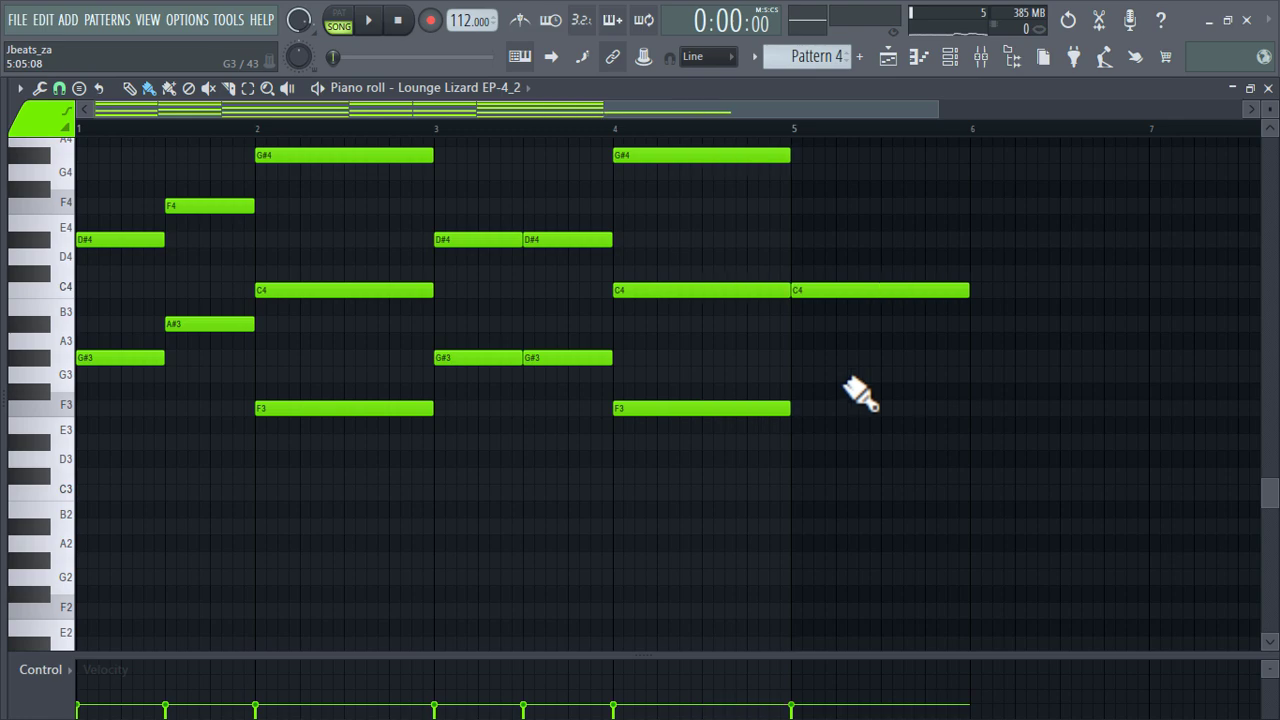
{"action": "right_click", "coordinate": [866, 290]}
{"action": "key", "text": "space"}
{"action": "scroll", "coordinate": [865, 260], "scroll_direction": "up", "scroll_amount": 3}
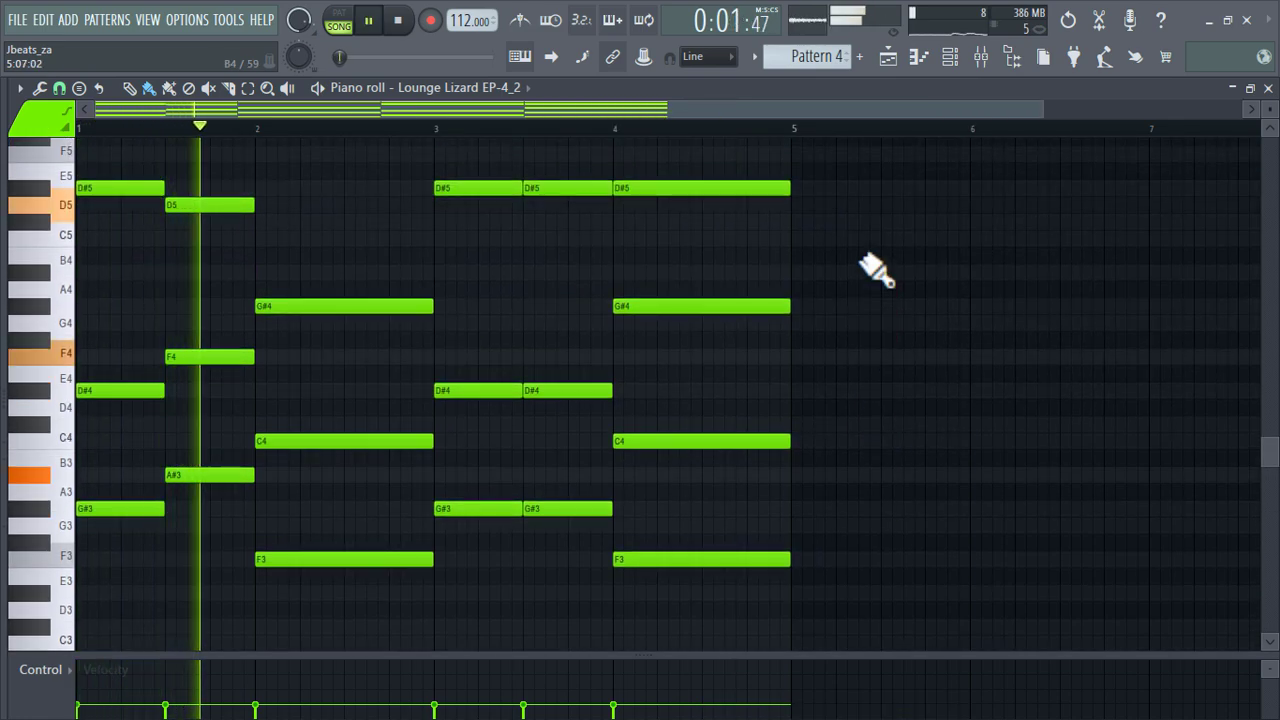
{"action": "scroll", "coordinate": [875, 268], "scroll_direction": "up", "scroll_amount": 2}
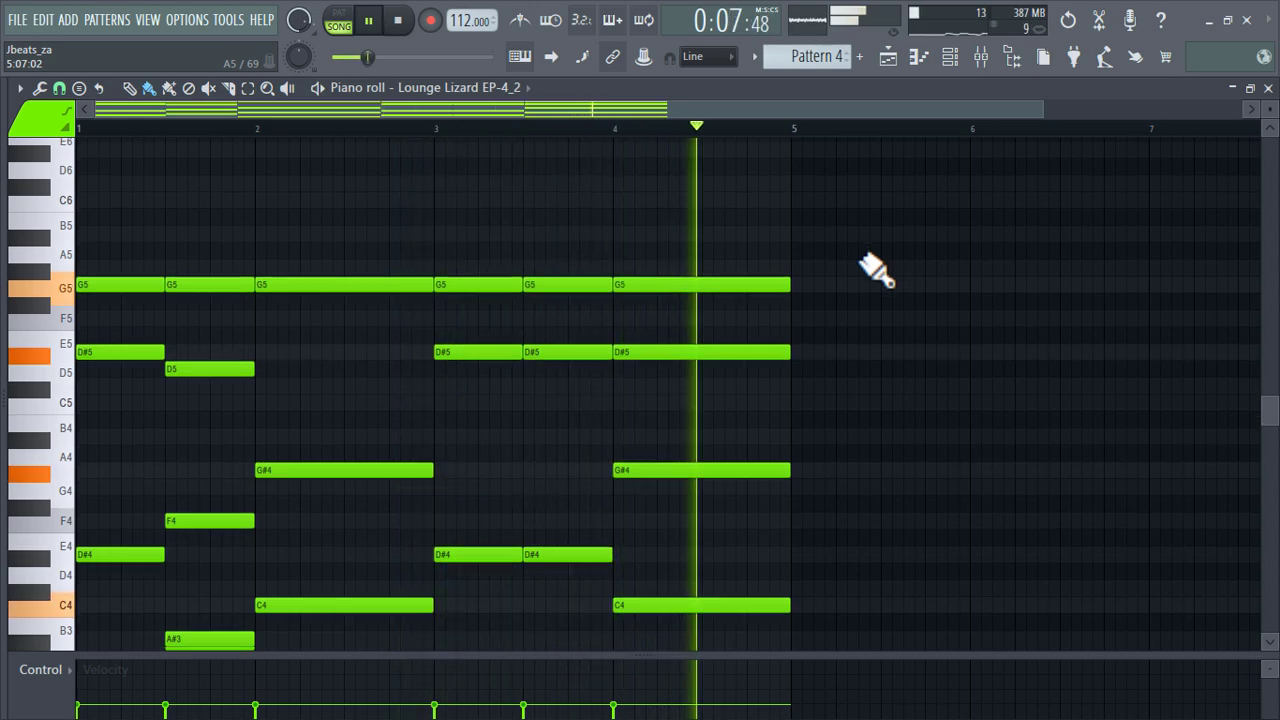
{"action": "key", "text": "space"}
Step: Delete the D#5 note from the bar 4 chord and play back the progression
{"action": "scroll", "coordinate": [875, 268], "scroll_direction": "down", "scroll_amount": 6}
{"action": "scroll", "coordinate": [877, 271], "scroll_direction": "up", "scroll_amount": 3}
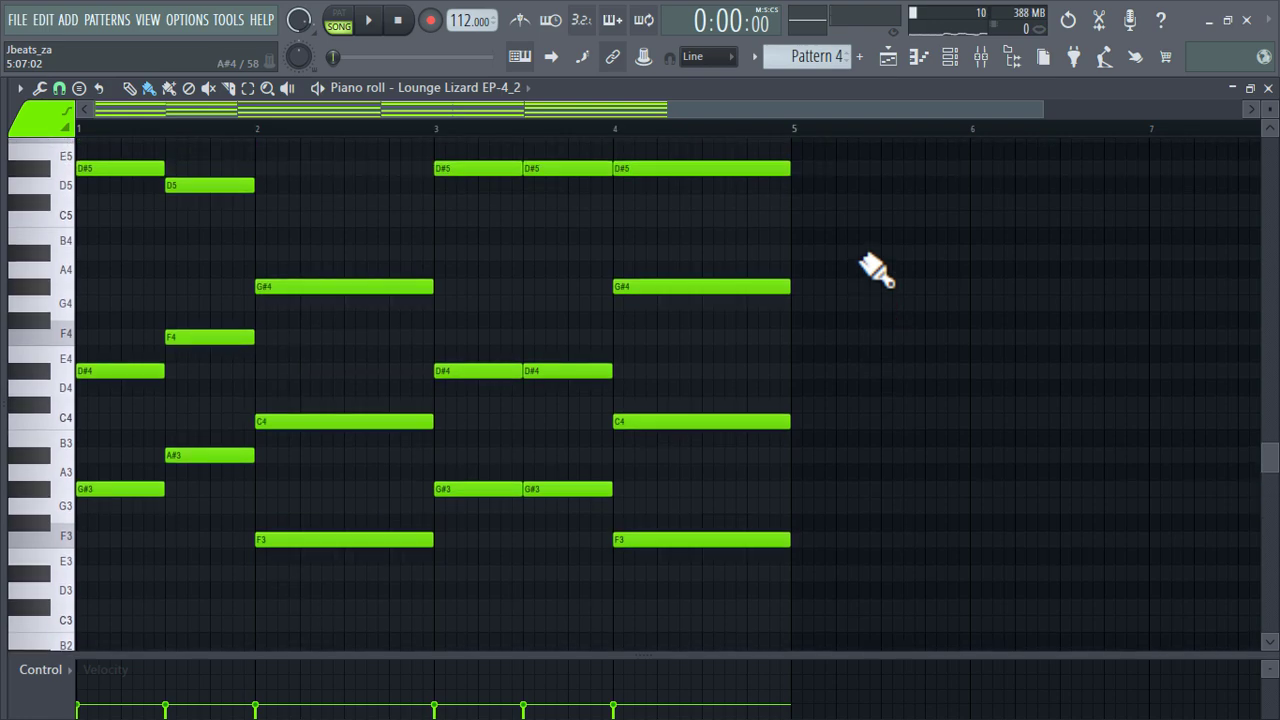
{"action": "scroll", "coordinate": [877, 271], "scroll_direction": "down", "scroll_amount": 2}
{"action": "scroll", "coordinate": [877, 271], "scroll_direction": "up", "scroll_amount": 1}
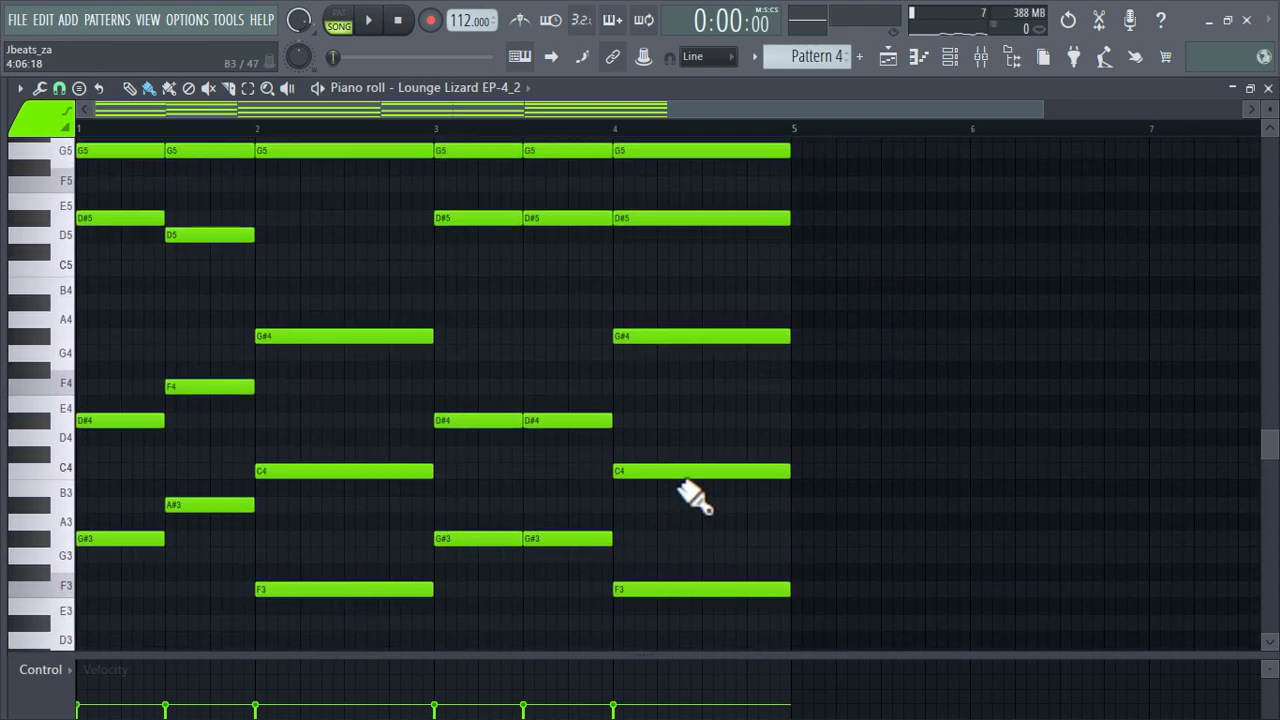
{"action": "scroll", "coordinate": [693, 322], "scroll_direction": "up", "scroll_amount": 6}
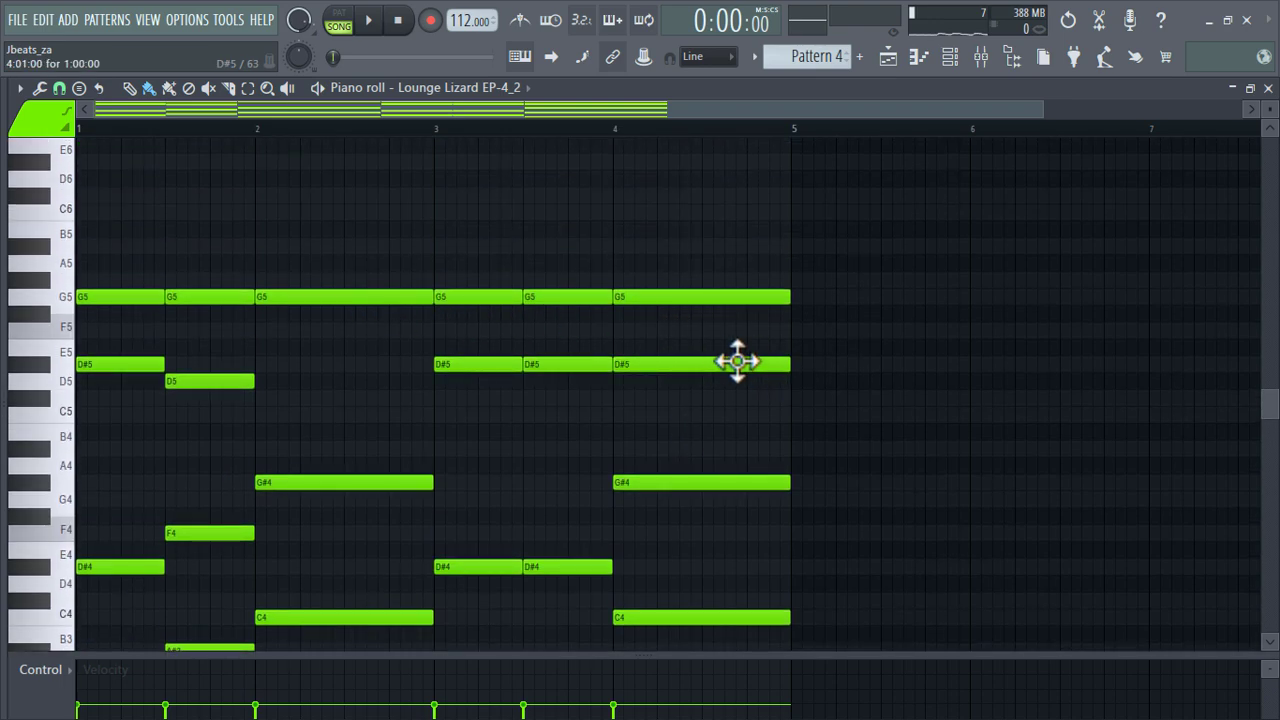
{"action": "right_click", "coordinate": [722, 363]}
{"action": "key", "text": "space"}
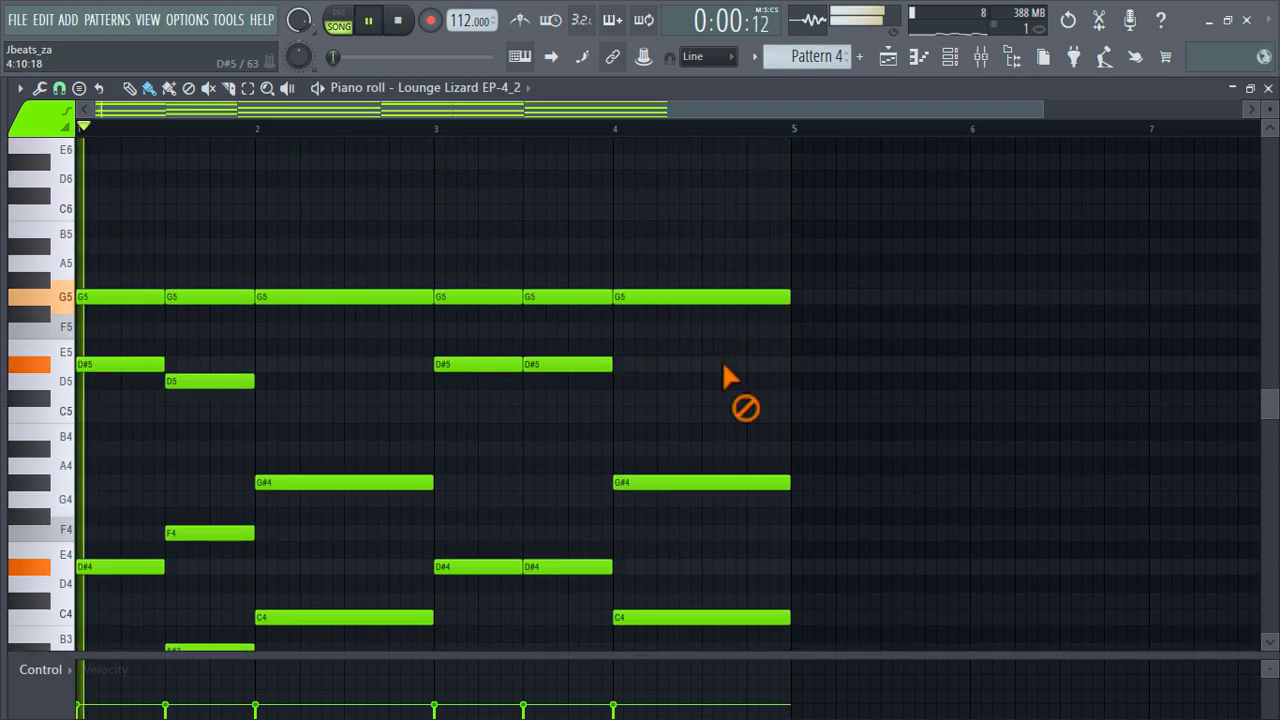
Step: Examine the notes of the four-bar progression during playback and stop the playback
{"action": "scroll", "coordinate": [722, 360], "scroll_direction": "down", "scroll_amount": 6}
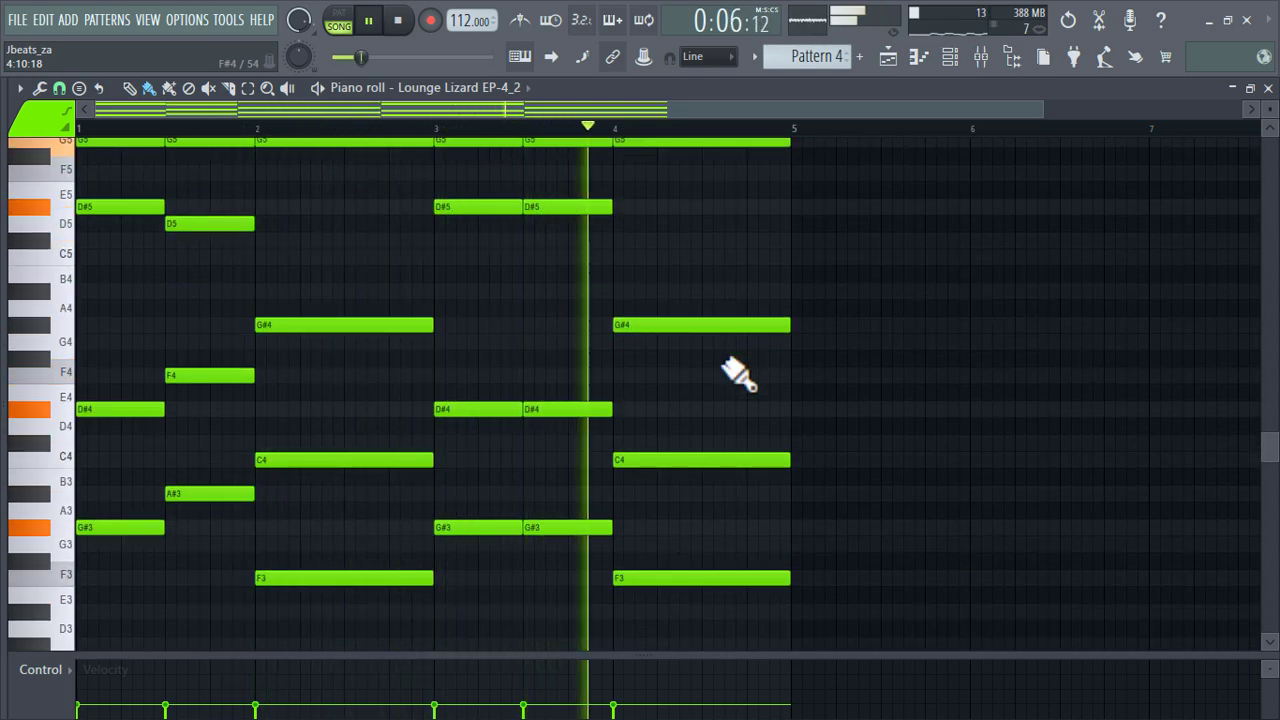
{"action": "scroll", "coordinate": [738, 375], "scroll_direction": "up", "scroll_amount": 3}
{"action": "key", "text": "space"}
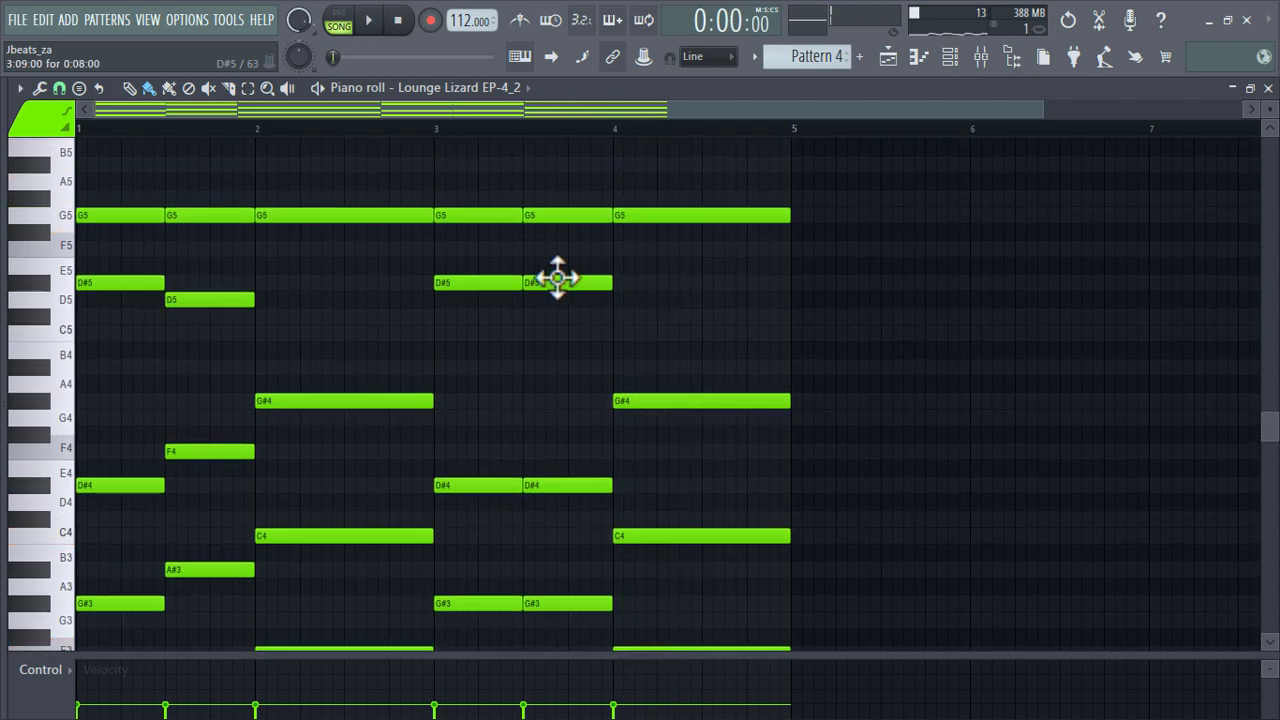
{"action": "scroll", "coordinate": [503, 345], "scroll_direction": "down", "scroll_amount": 3}
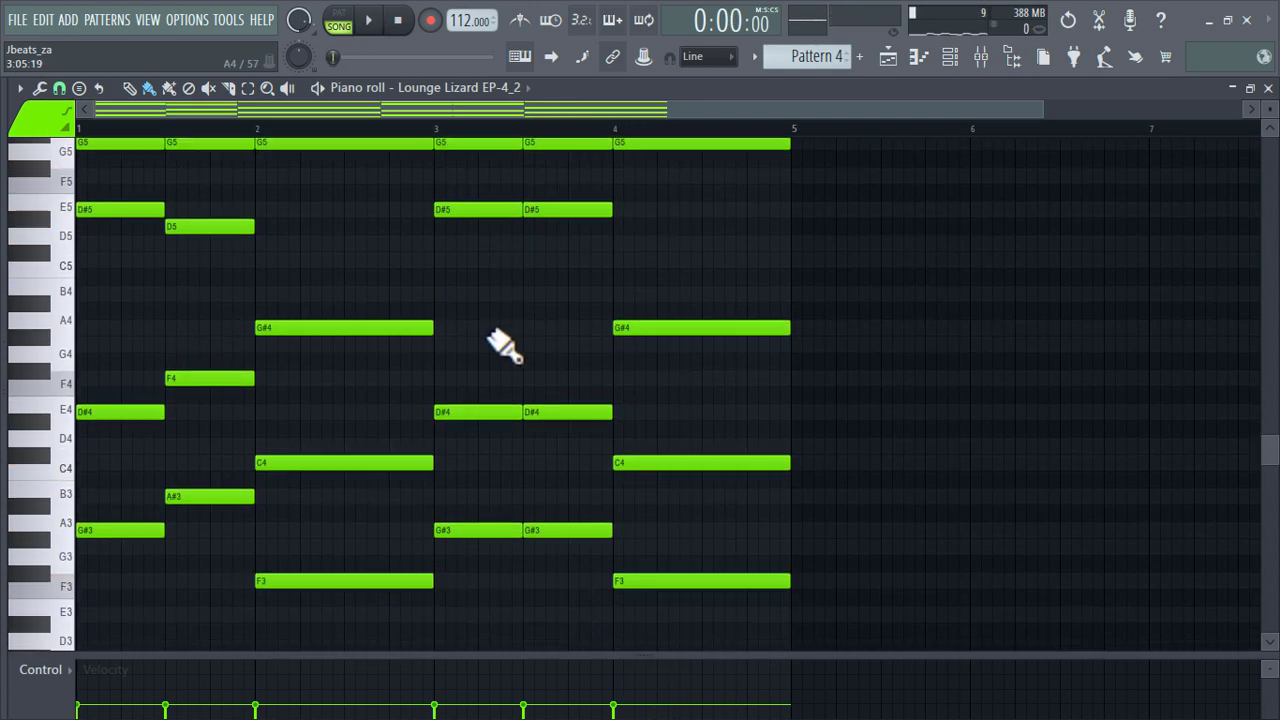
{"action": "scroll", "coordinate": [503, 345], "scroll_direction": "up", "scroll_amount": 2}
{"action": "scroll", "coordinate": [503, 345], "scroll_direction": "down", "scroll_amount": 1}
{"action": "scroll", "coordinate": [503, 345], "scroll_direction": "down", "scroll_amount": 1}
{"action": "scroll", "coordinate": [503, 345], "scroll_direction": "up", "scroll_amount": 3}
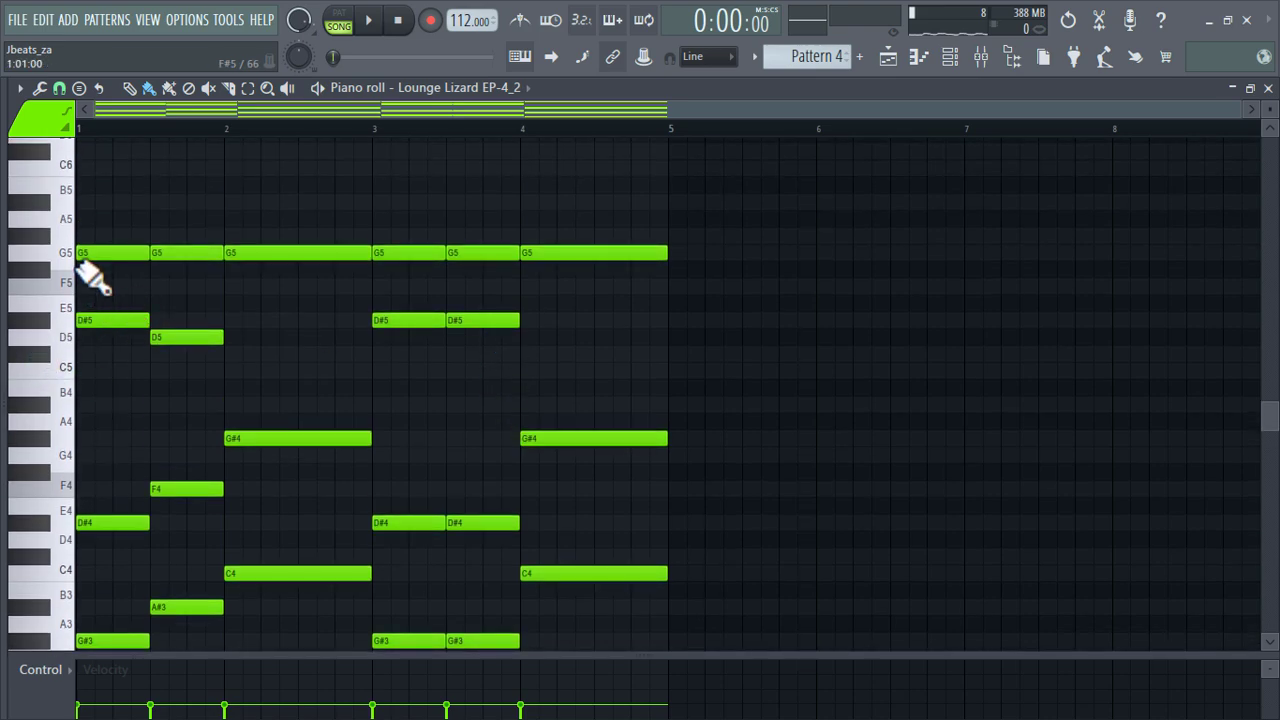
Step: Set the piano roll's scale highlighting to root note D# with the Major (Ionian) scale
{"action": "left_click", "coordinate": [25, 98]}
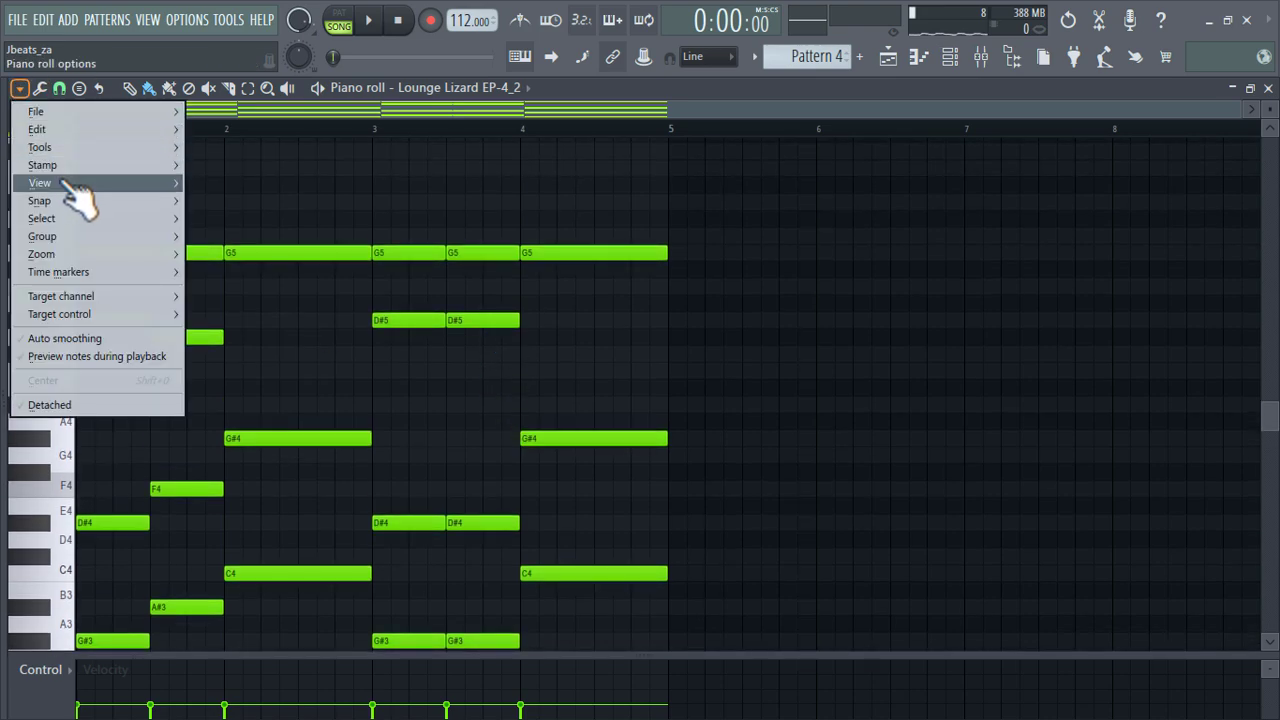
{"action": "mouse_move", "coordinate": [77, 183]}
{"action": "mouse_move", "coordinate": [280, 456]}
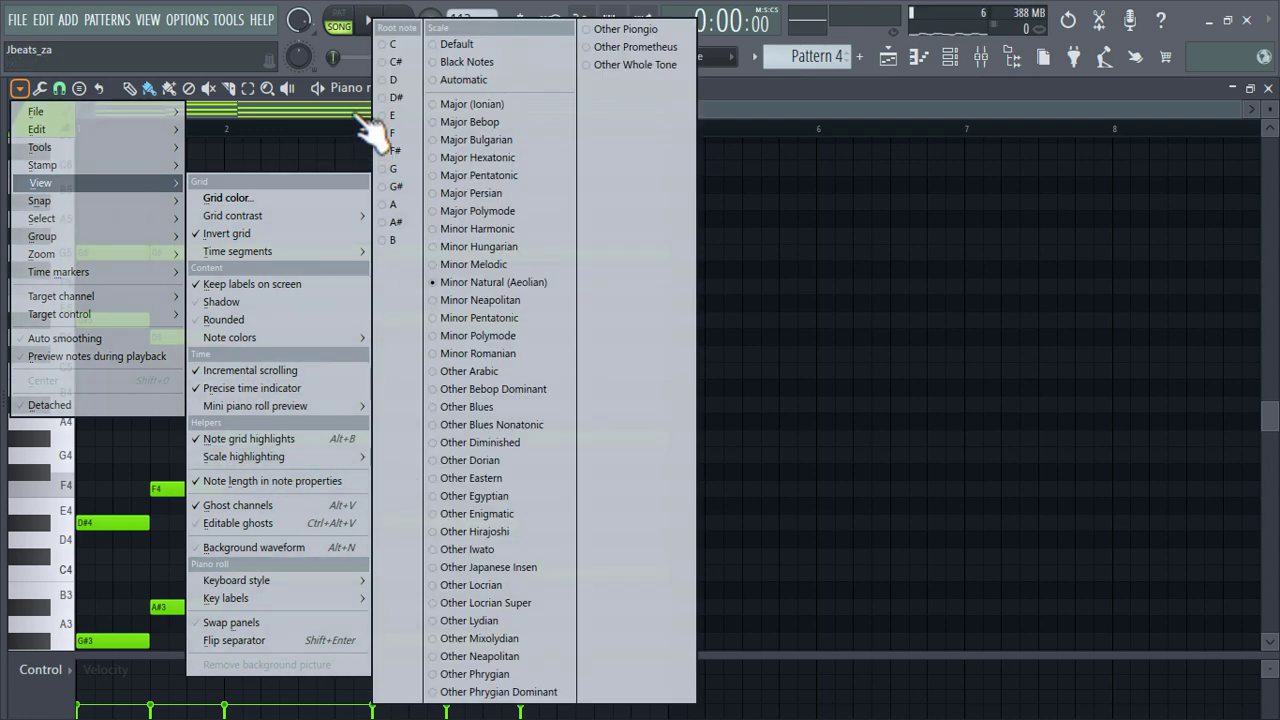
{"action": "left_click", "coordinate": [405, 98]}
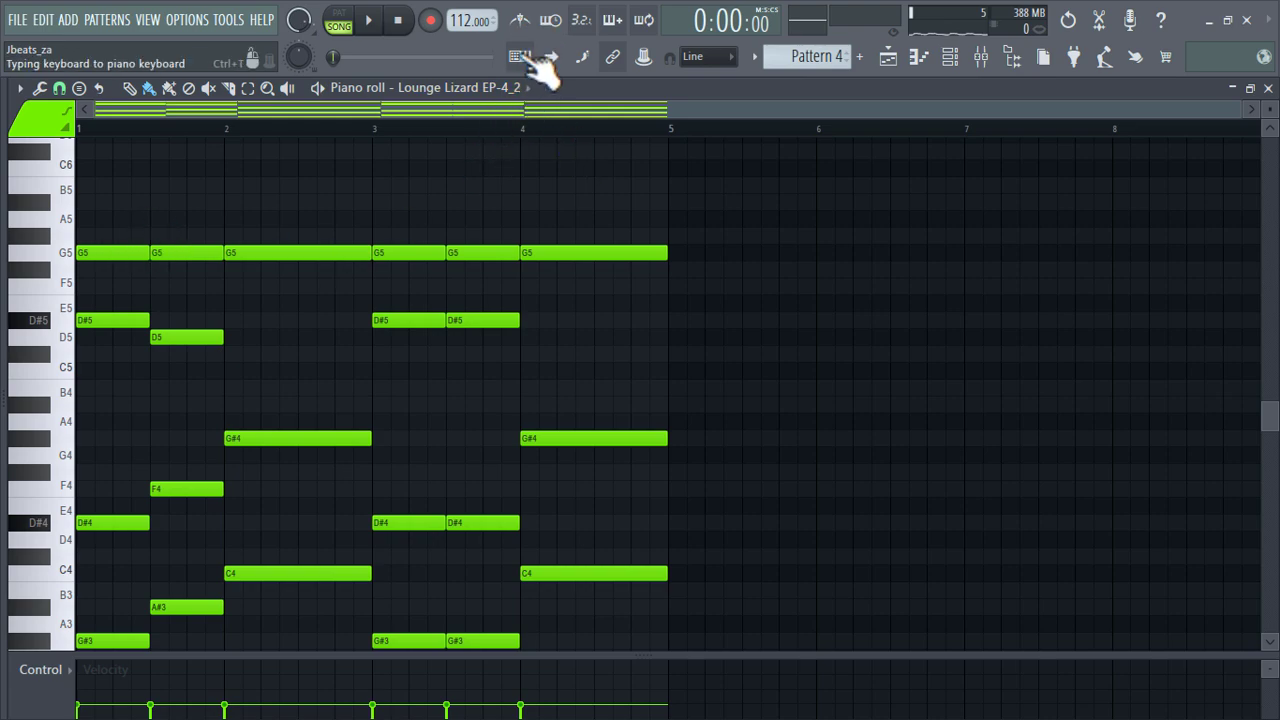
{"action": "left_click", "coordinate": [19, 88]}
{"action": "mouse_move", "coordinate": [45, 183]}
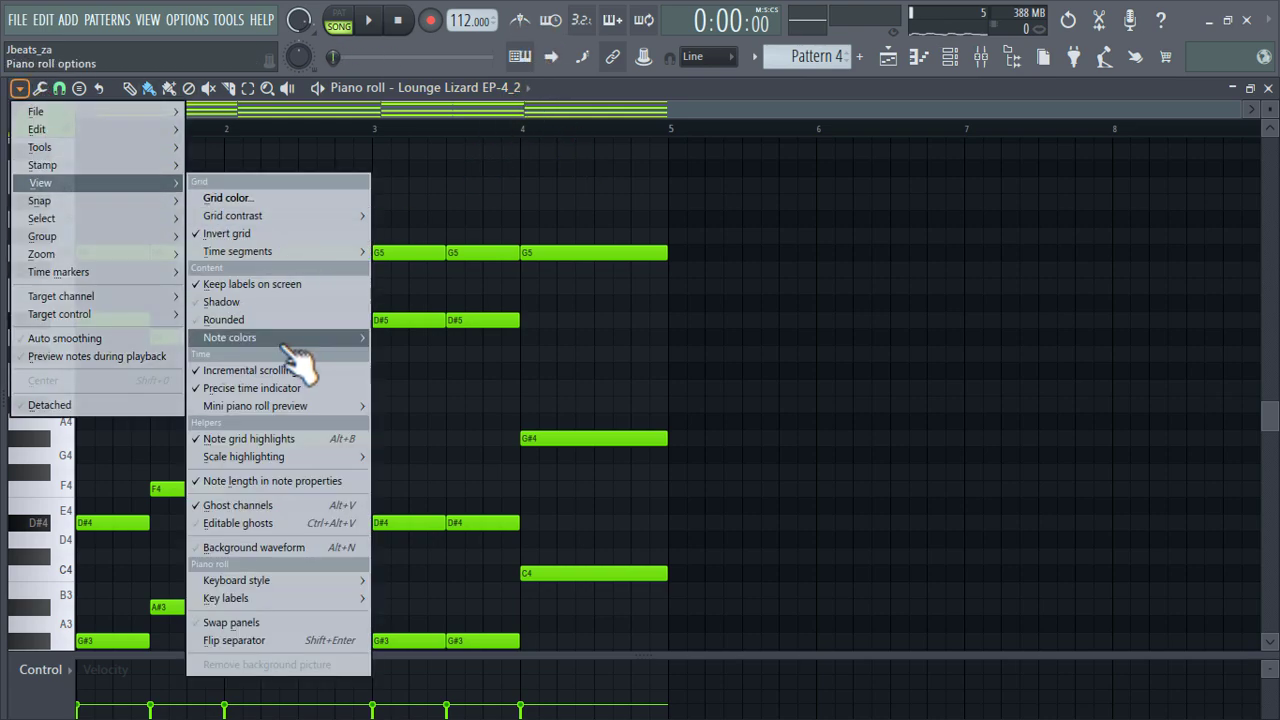
{"action": "mouse_move", "coordinate": [285, 458]}
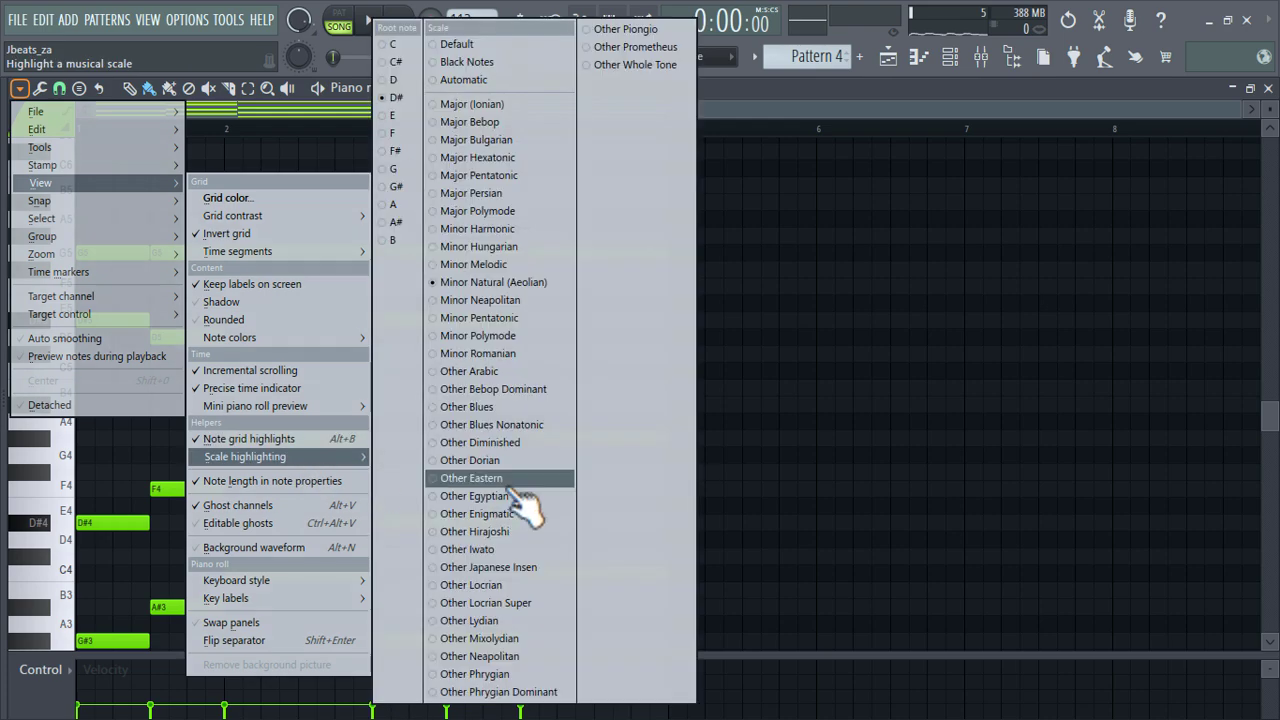
{"action": "left_click", "coordinate": [516, 106]}
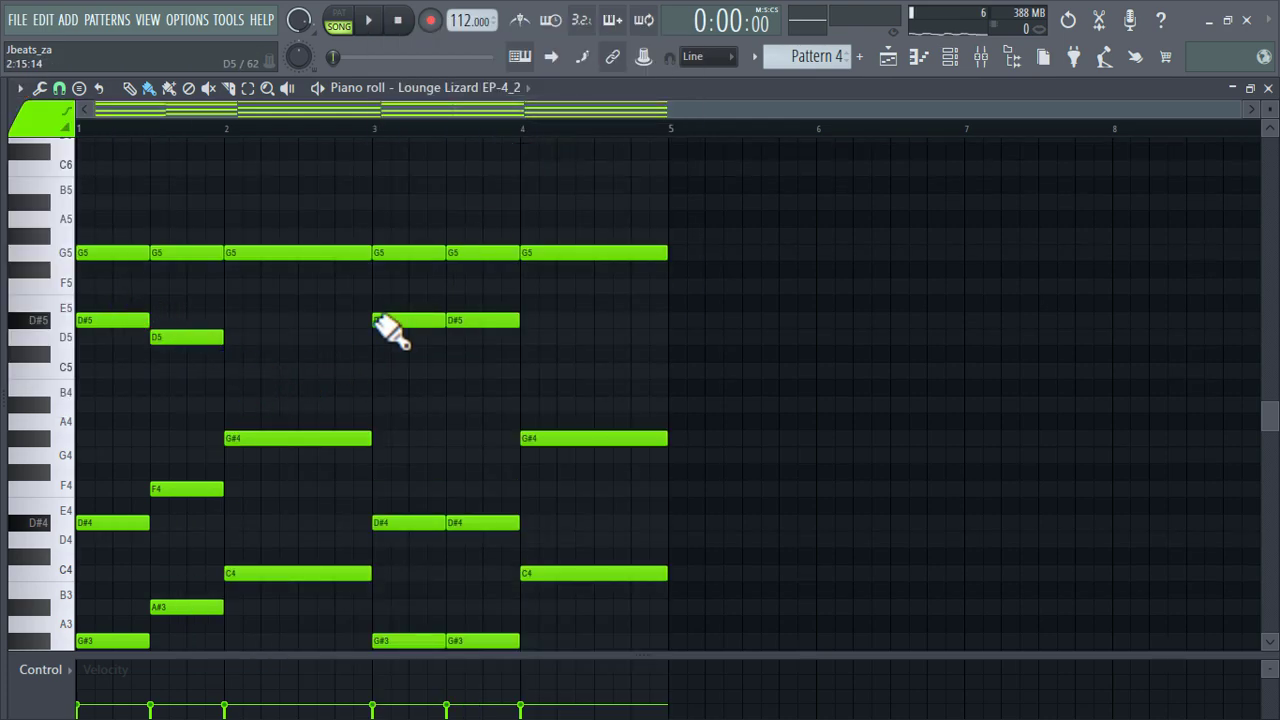
Step: Add D6, D#6 and A#5 melody notes above the chords in bar 3, with the D6 running into bar 4
{"action": "scroll", "coordinate": [578, 522], "scroll_direction": "down", "scroll_amount": 3}
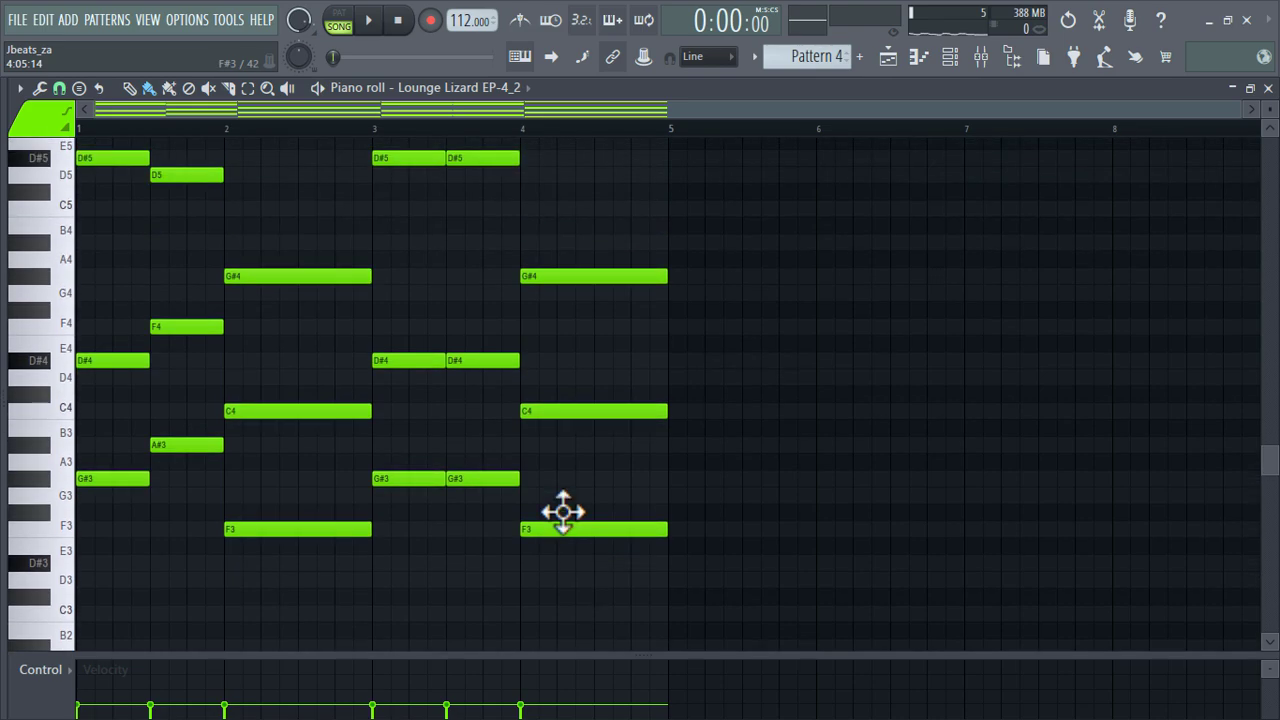
{"action": "scroll", "coordinate": [578, 522], "scroll_direction": "up", "scroll_amount": 5}
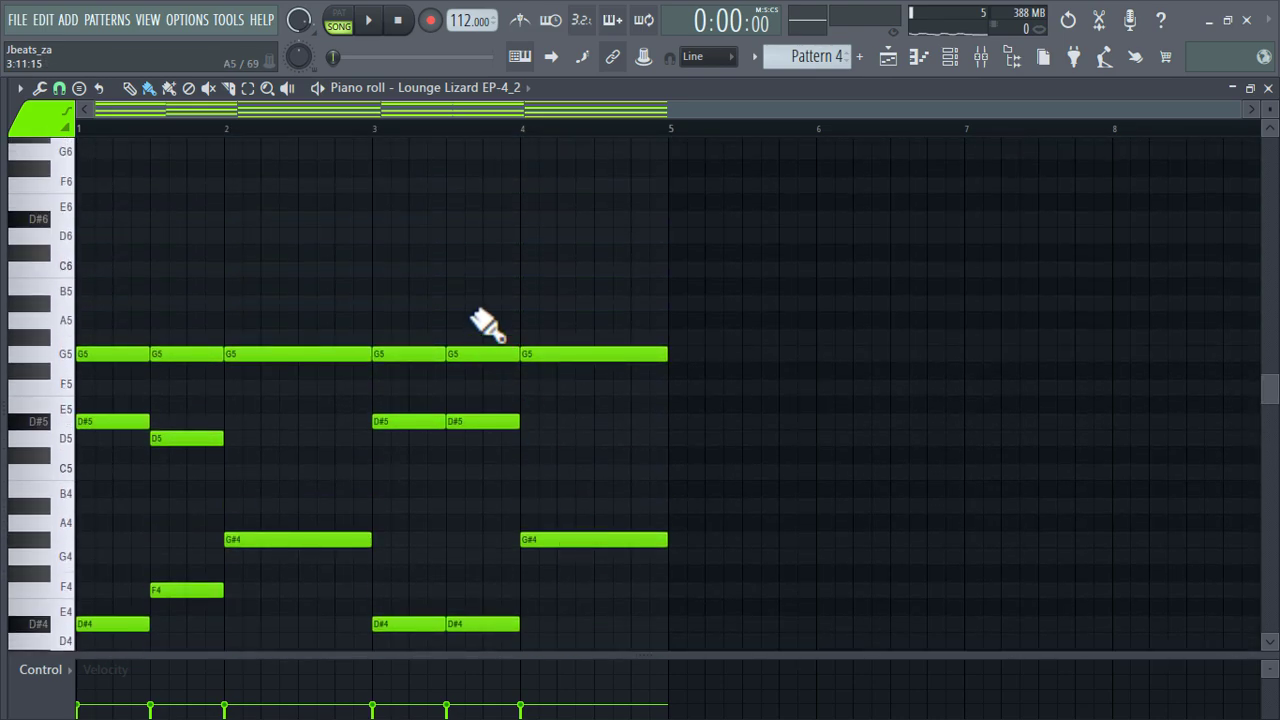
{"action": "left_click_drag", "start_coordinate": [505, 258], "coordinate": [505, 224]}
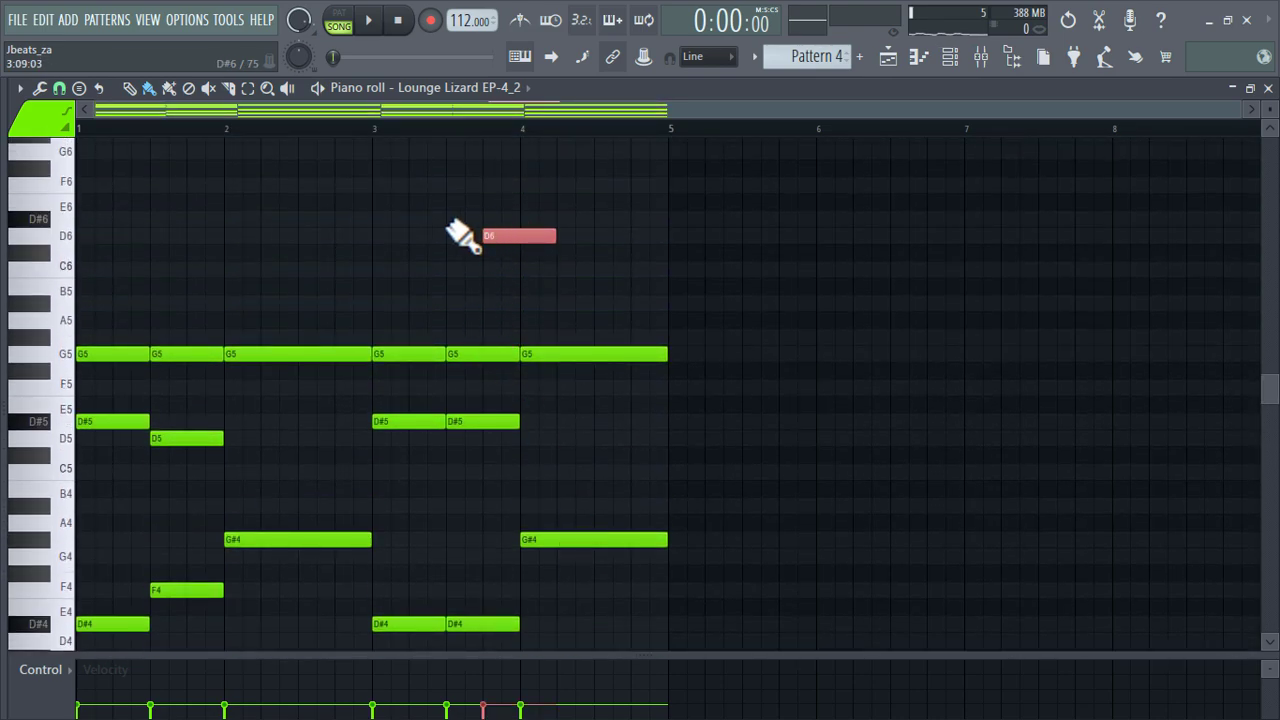
{"action": "left_click", "coordinate": [420, 220]}
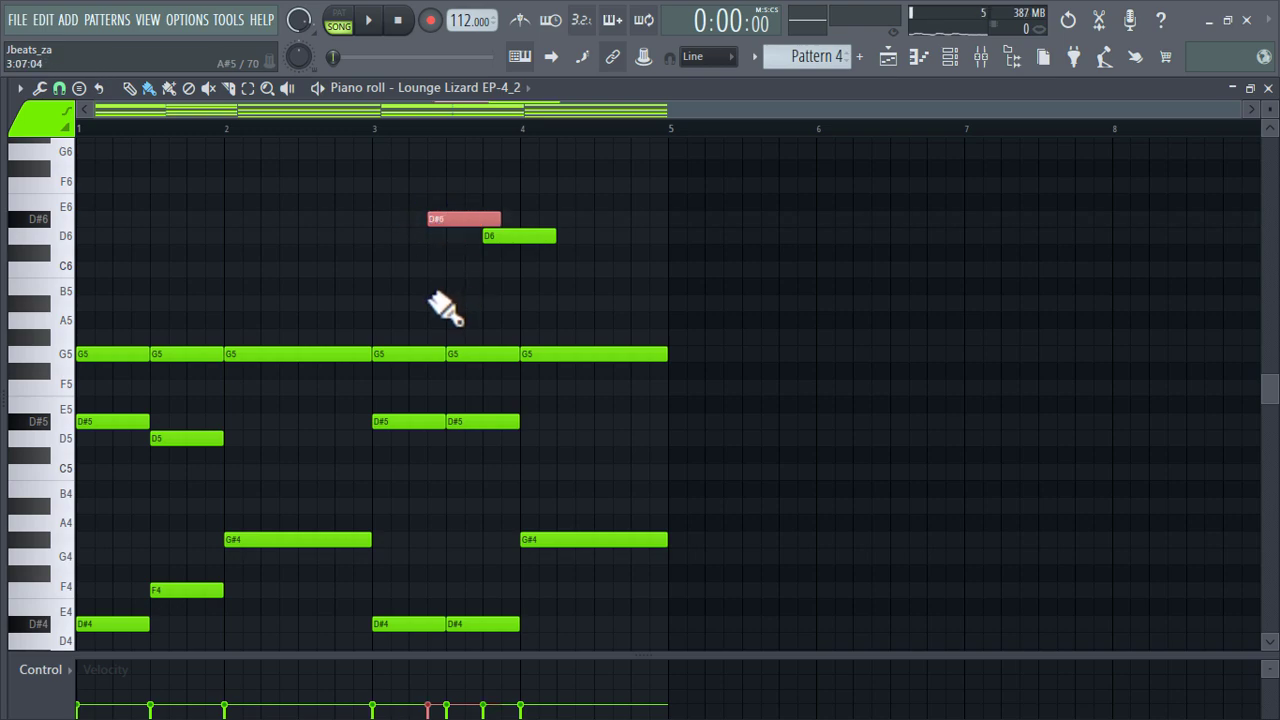
Step: Add a D#5 note in the second half of bar 4 while playing through the progression
{"action": "key", "text": "space"}
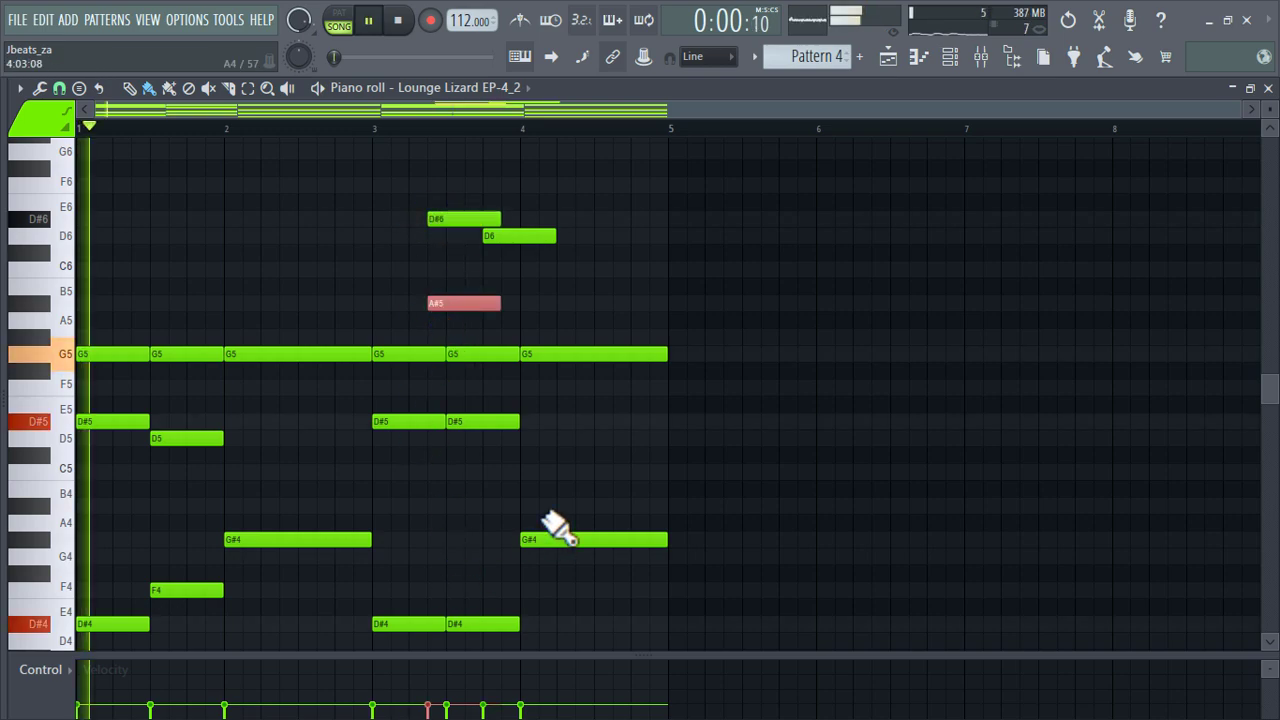
{"action": "left_click", "coordinate": [606, 424]}
{"action": "scroll", "coordinate": [608, 445], "scroll_direction": "down", "scroll_amount": 2}
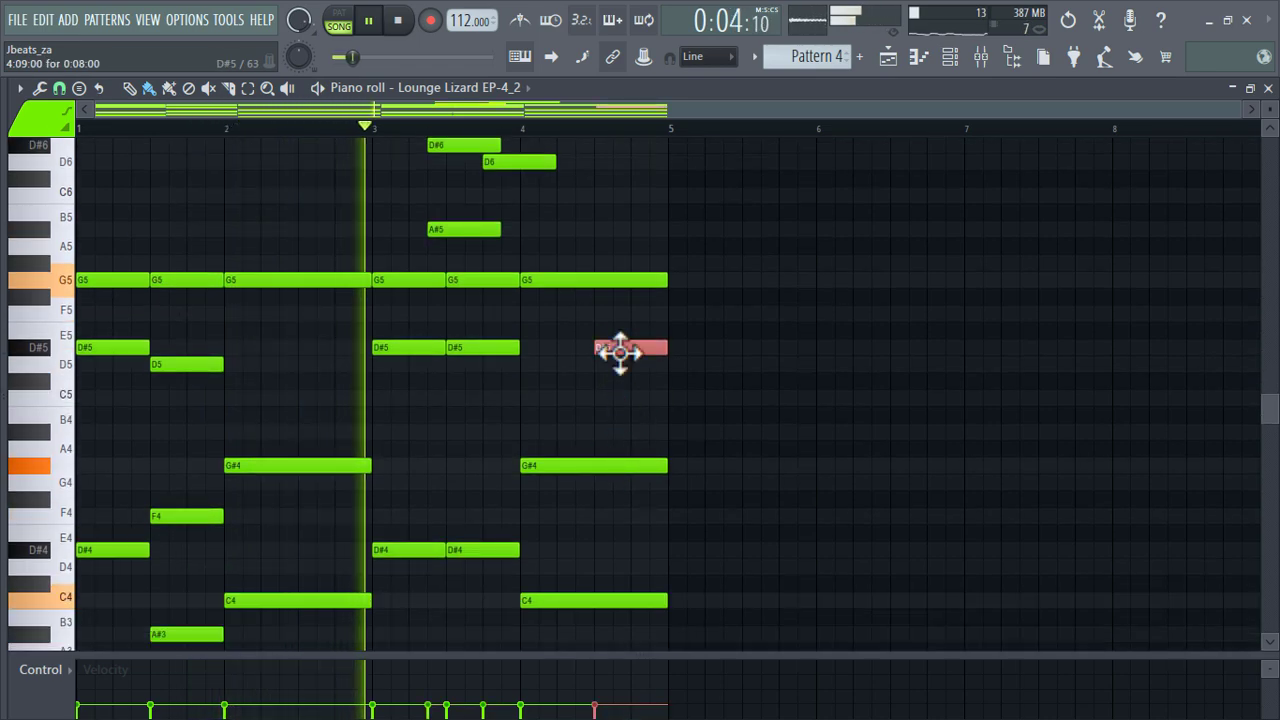
{"action": "scroll", "coordinate": [625, 358], "scroll_direction": "up", "scroll_amount": 5}
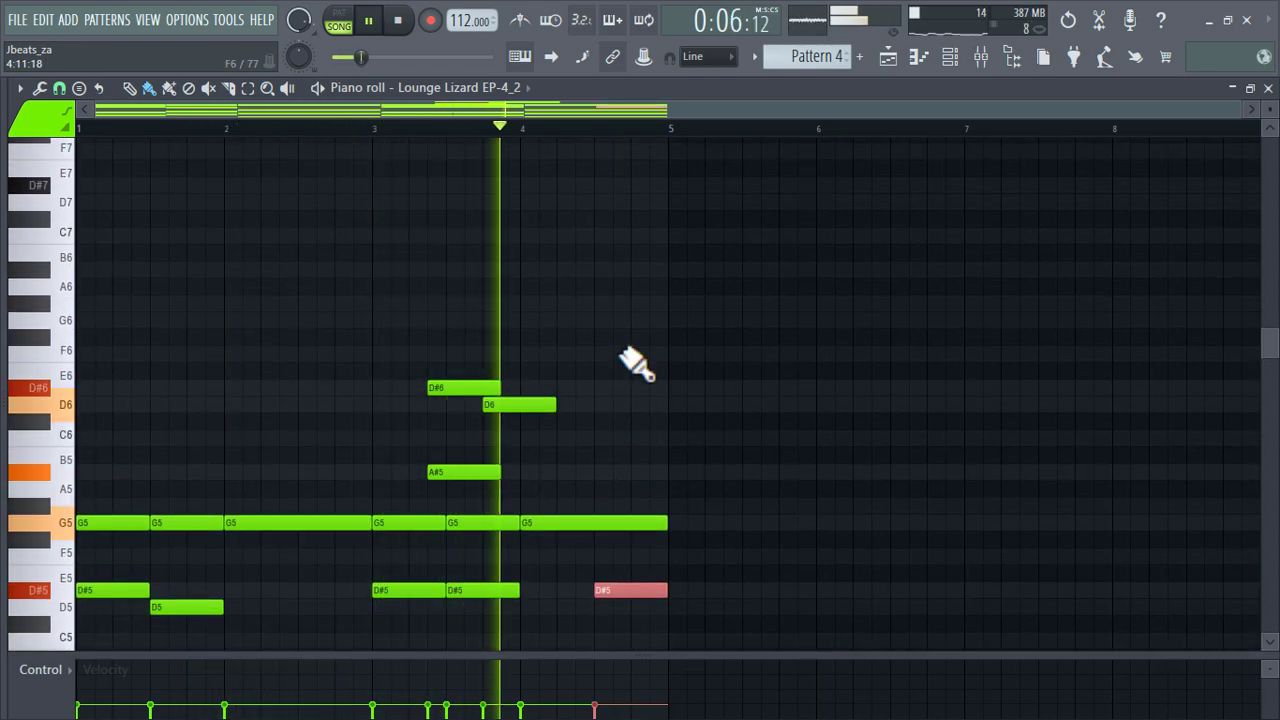
{"action": "scroll", "coordinate": [636, 366], "scroll_direction": "down", "scroll_amount": 4}
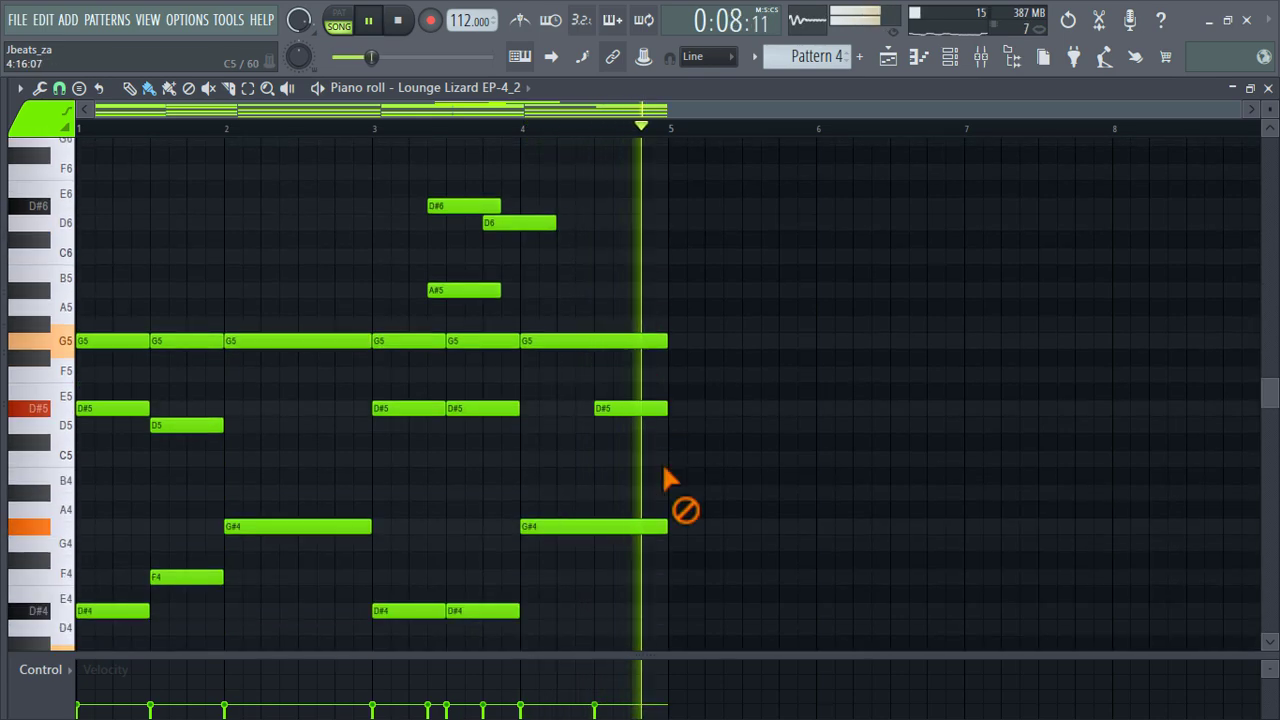
{"action": "key", "text": "space"}
Step: Randomize the notes' velocity levels and strum the chords with Preserve end enabled
{"action": "key", "text": "alt+r"}
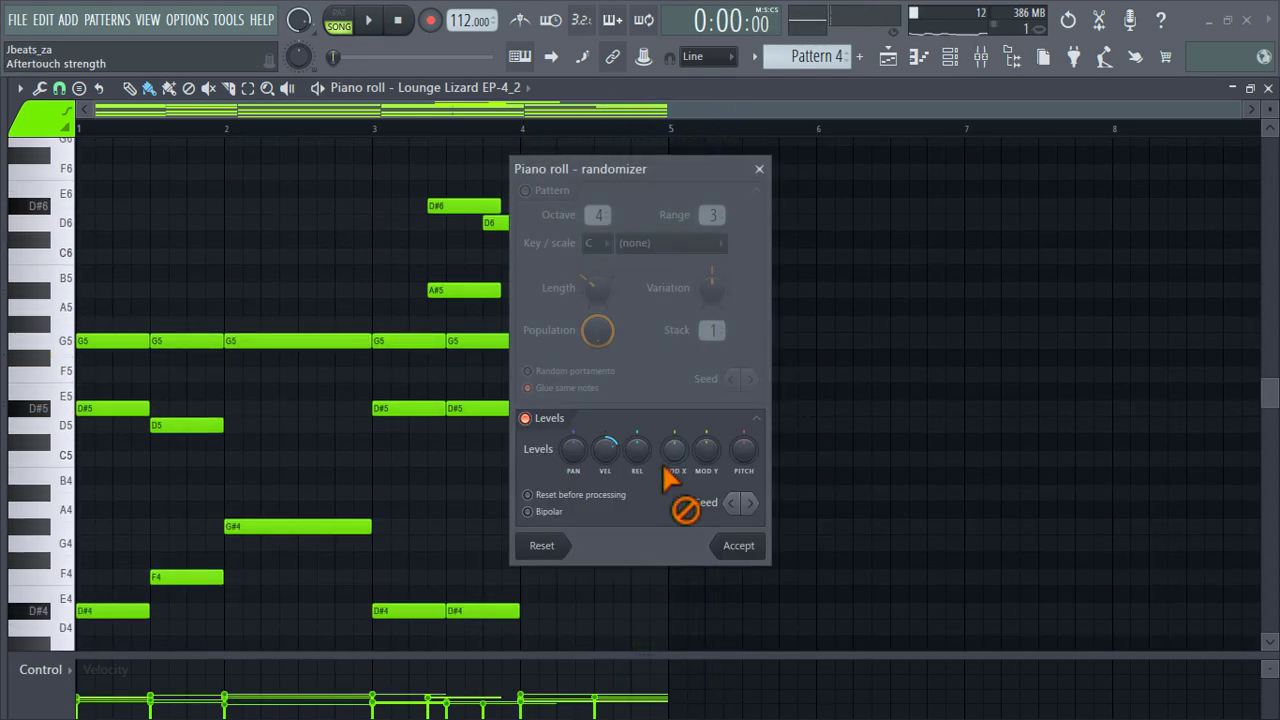
{"action": "left_click", "coordinate": [728, 545]}
{"action": "key", "text": "alt+s"}
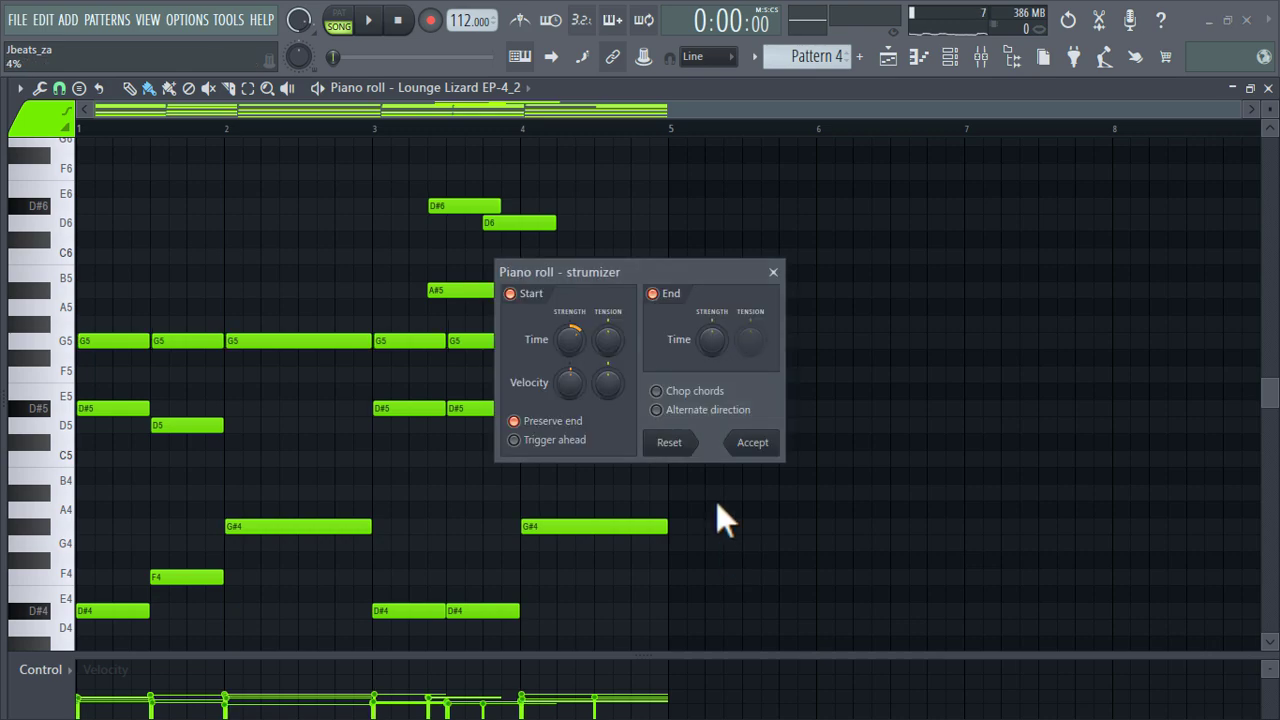
{"action": "left_click", "coordinate": [757, 448]}
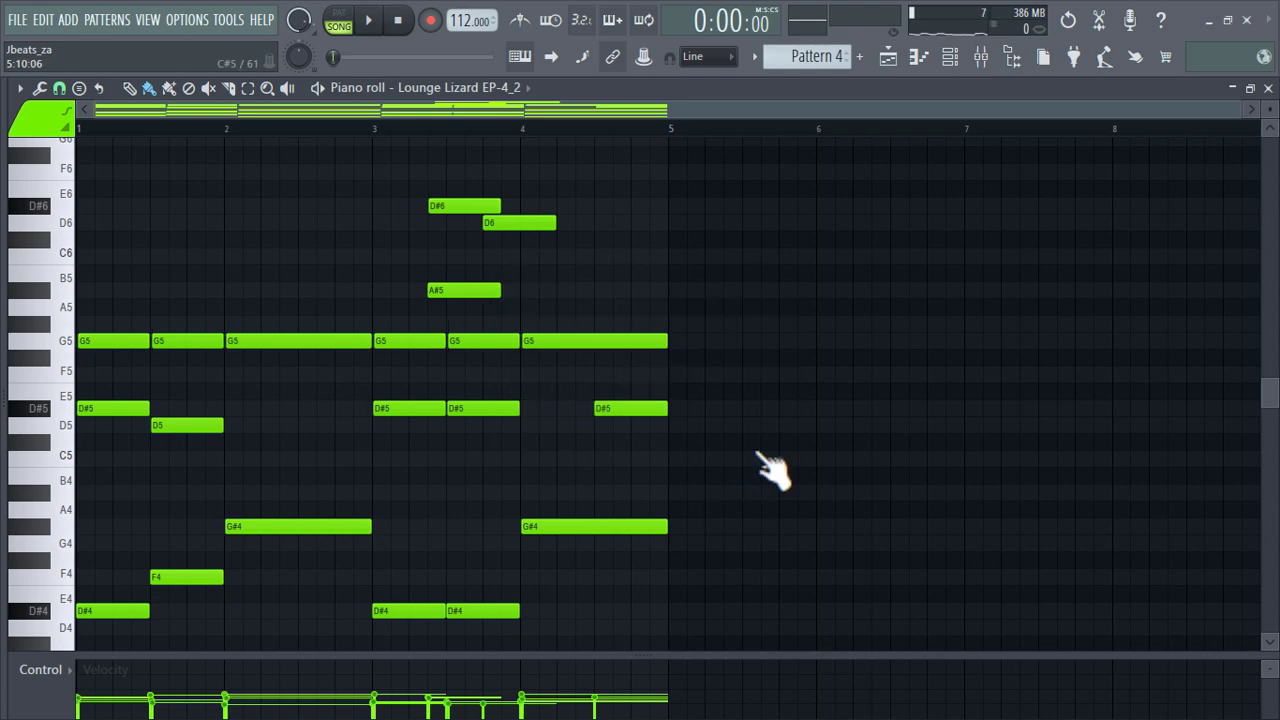
Step: Duplicate the four-bar progression into bars 5 to 8 and clear the note selection
{"action": "key", "text": "ctrl+b"}
{"action": "scroll", "coordinate": [757, 452], "scroll_direction": "down", "scroll_amount": 1}
{"action": "key", "text": "ctrl+d"}
{"action": "scroll", "coordinate": [716, 434], "scroll_direction": "down", "scroll_amount": 1}
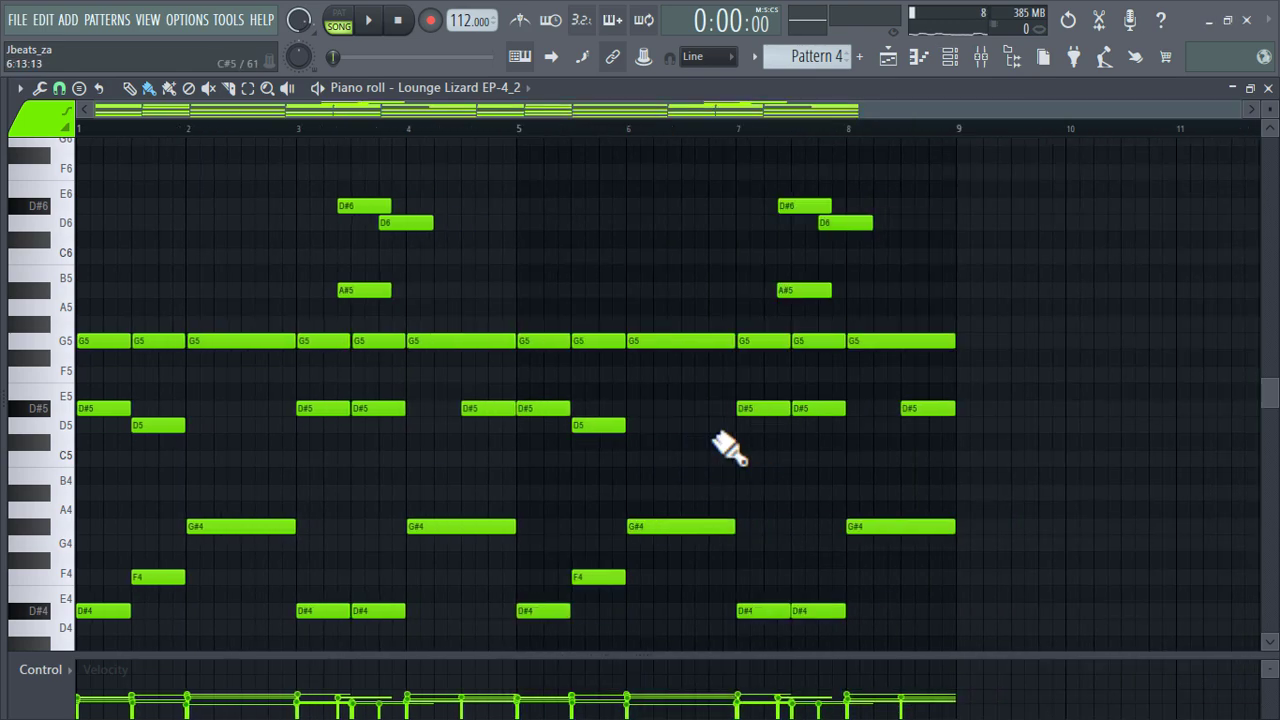
{"action": "scroll", "coordinate": [714, 435], "scroll_direction": "down", "scroll_amount": 3}
{"action": "scroll", "coordinate": [717, 437], "scroll_direction": "down", "scroll_amount": 1}
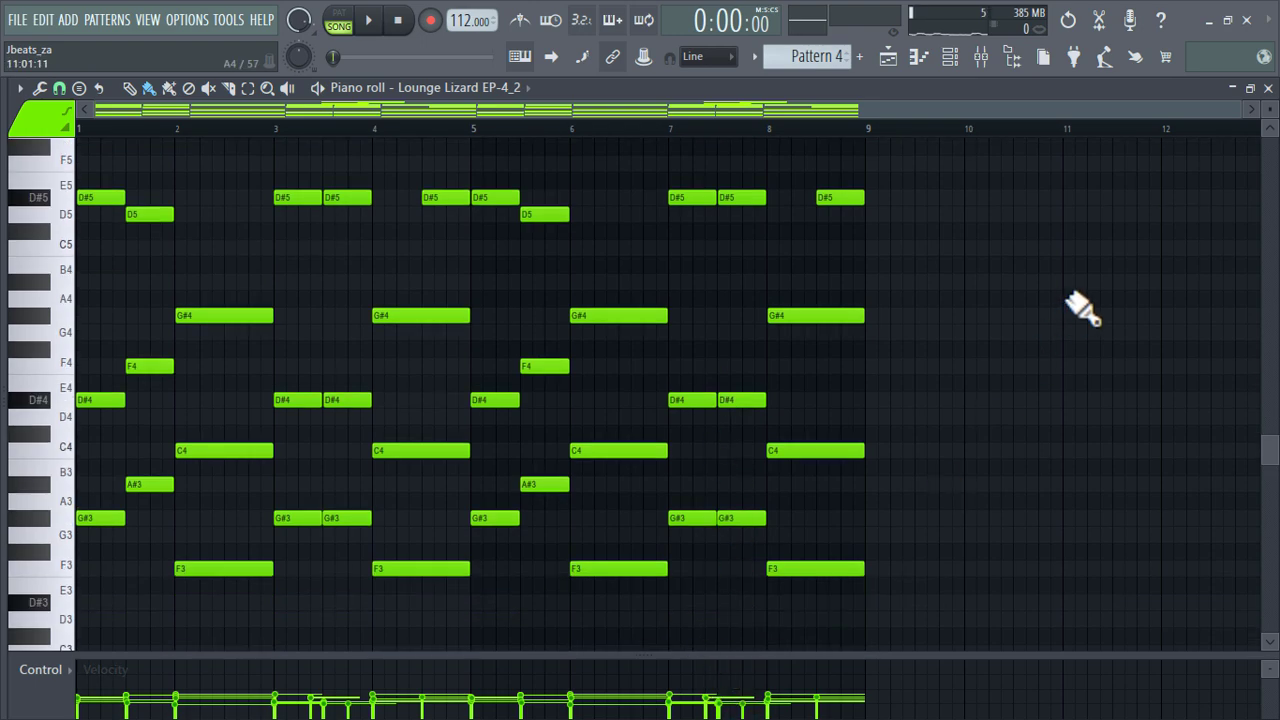
Step: Lower the Insert 4 fader in the mixer, show the channel rack and start song playback
{"action": "left_click", "coordinate": [992, 70]}
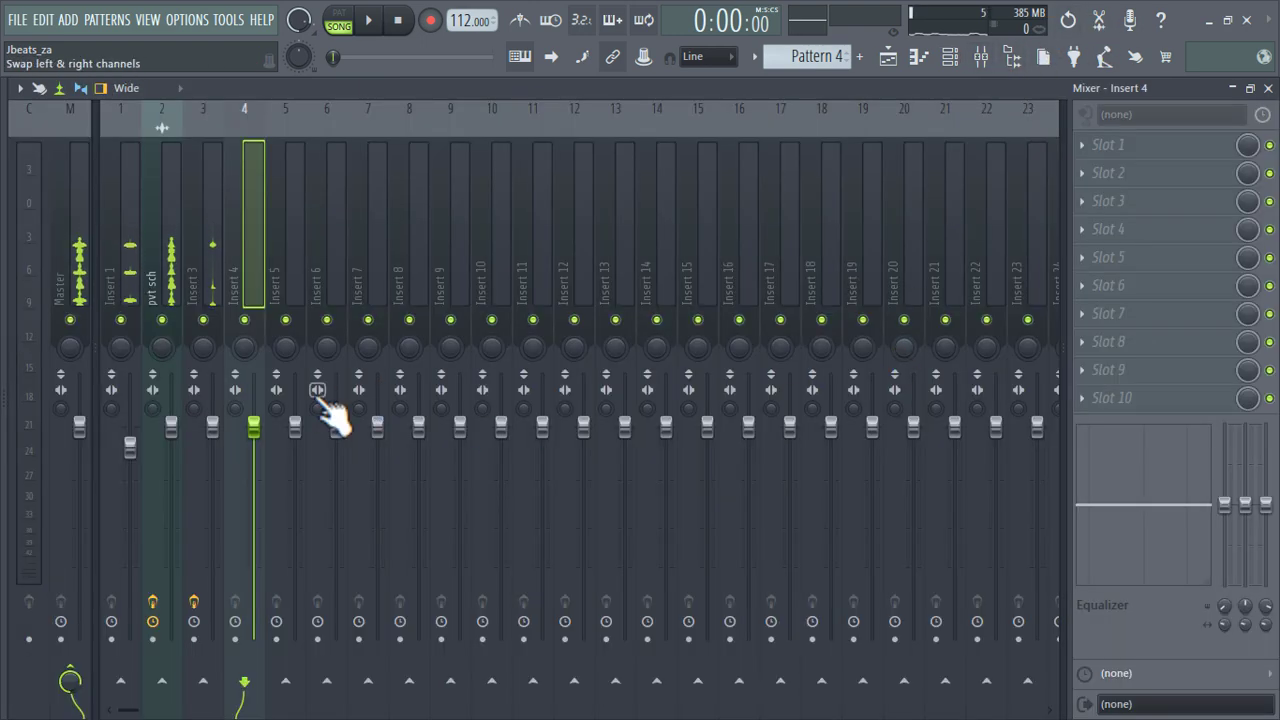
{"action": "left_click_drag", "start_coordinate": [257, 428], "coordinate": [257, 460]}
{"action": "left_click", "coordinate": [953, 60]}
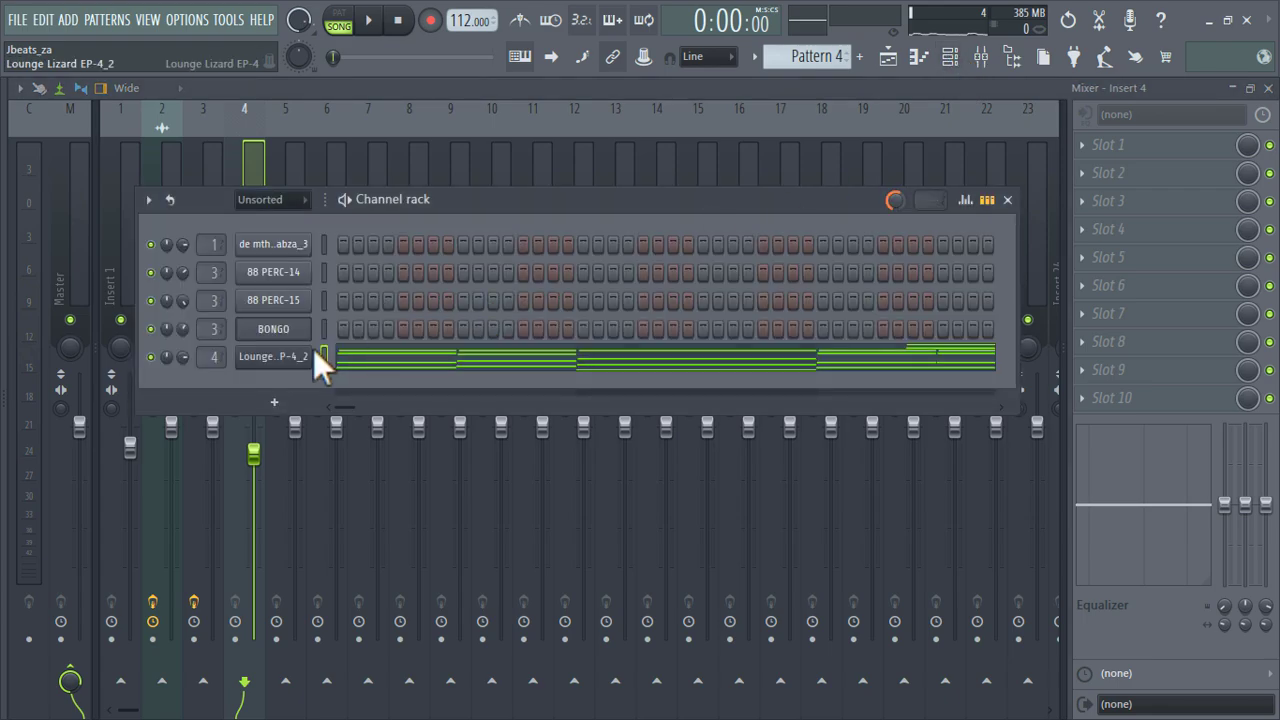
{"action": "key", "text": "space"}
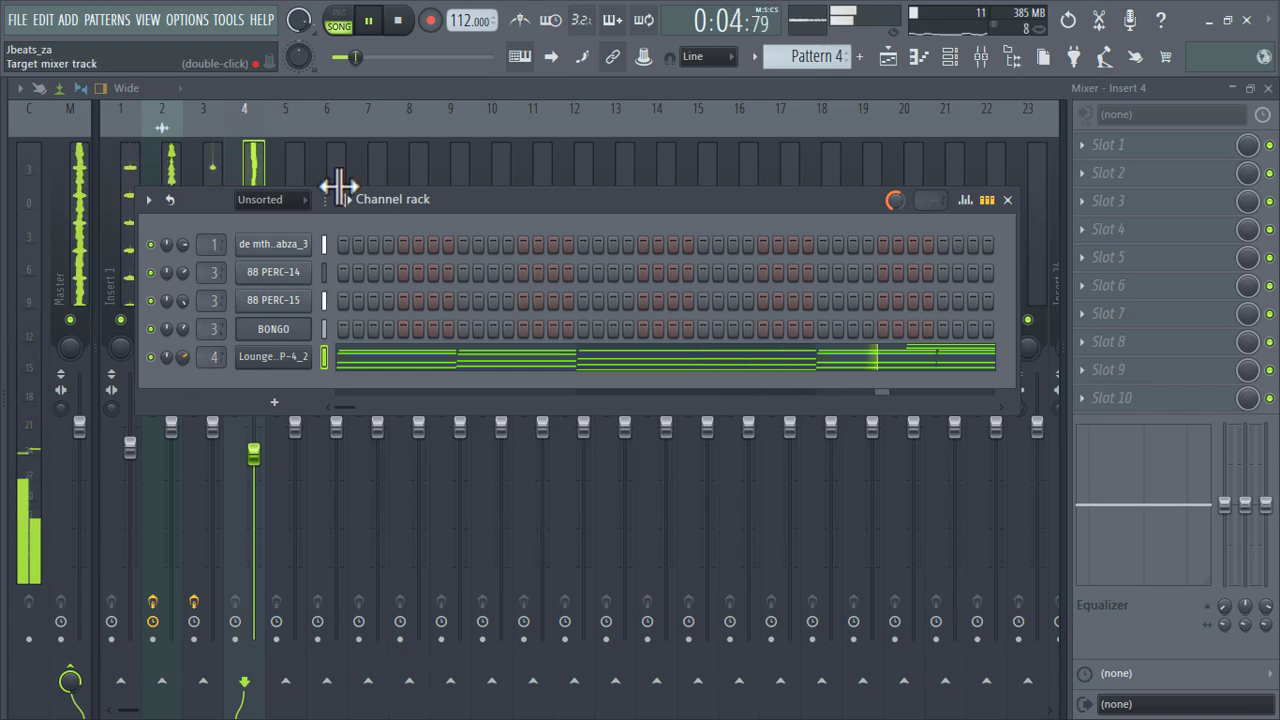
Step: Load Fruity Parametric EQ 2 on Insert 4 with the 40Hz cut preset and raise its band 1 high pass to about 90 Hz
{"action": "left_click", "coordinate": [1118, 148]}
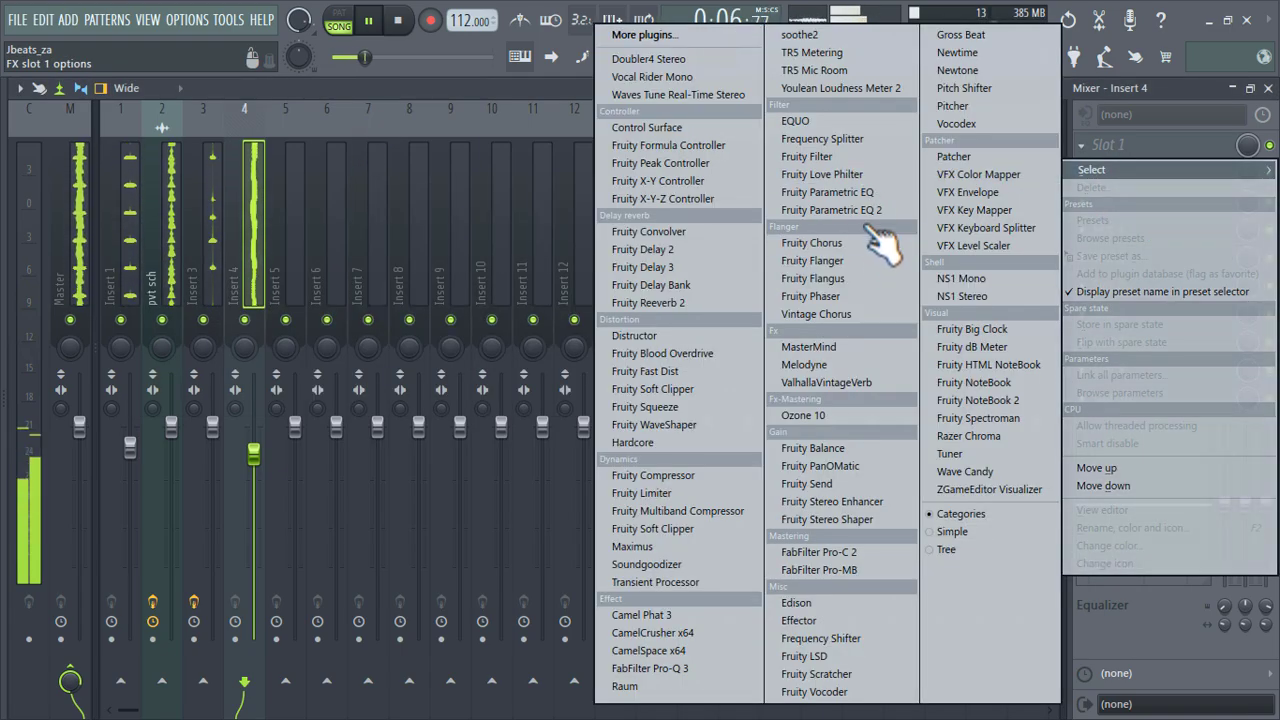
{"action": "left_click", "coordinate": [838, 210]}
{"action": "left_click", "coordinate": [608, 228]}
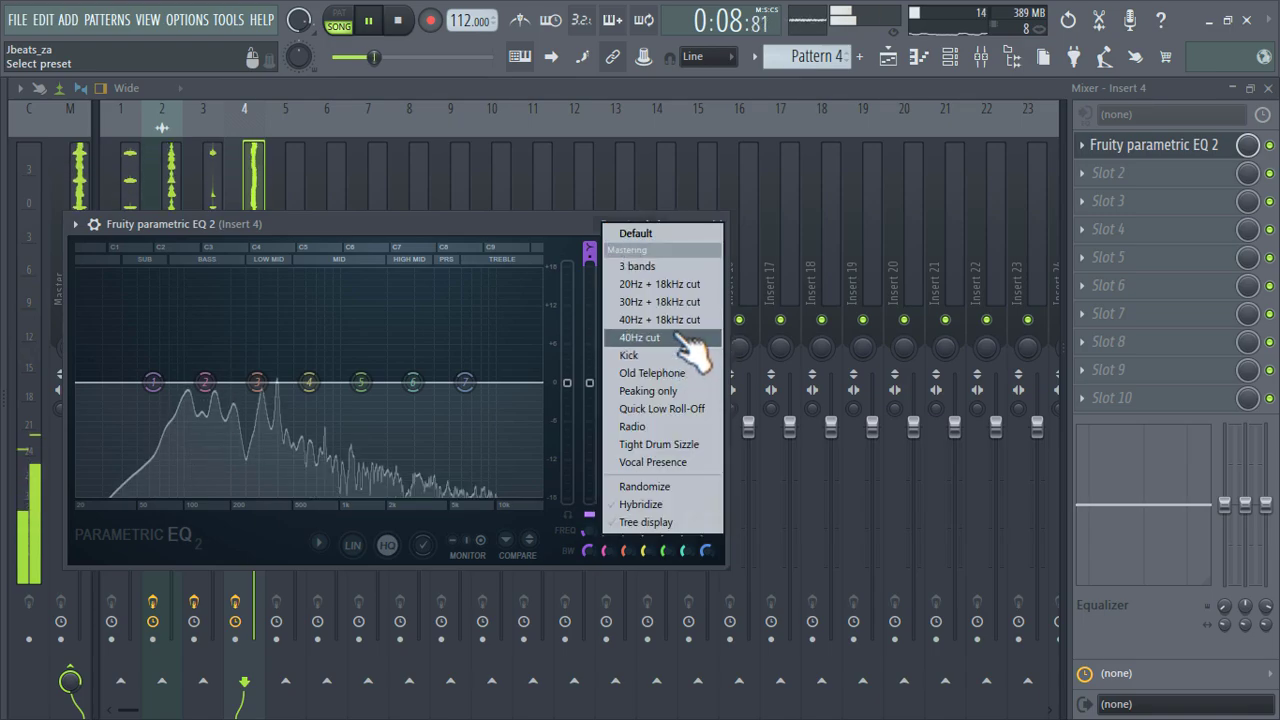
{"action": "left_click", "coordinate": [690, 338]}
{"action": "left_click_drag", "start_coordinate": [150, 381], "coordinate": [182, 386]}
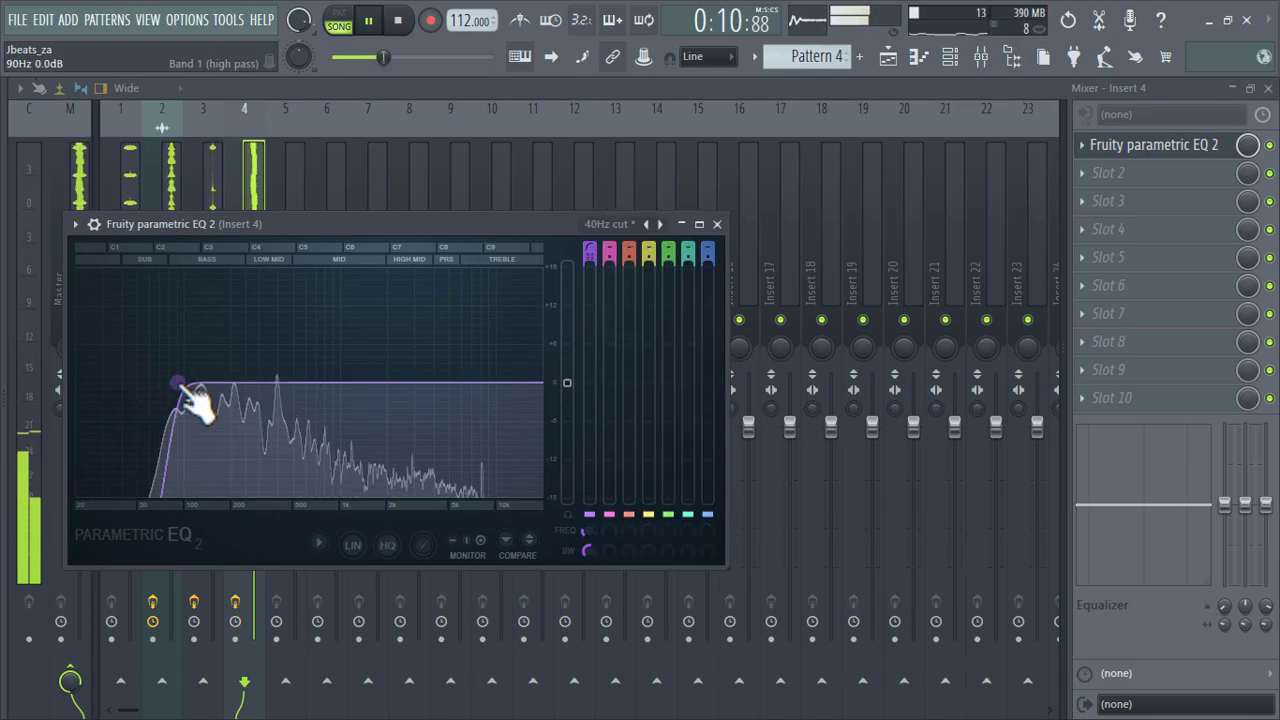
Step: Reopen the Pattern 4 notes from the playlist, stop playback and add G#5 and D6 notes in bar 7
{"action": "left_click", "coordinate": [888, 56]}
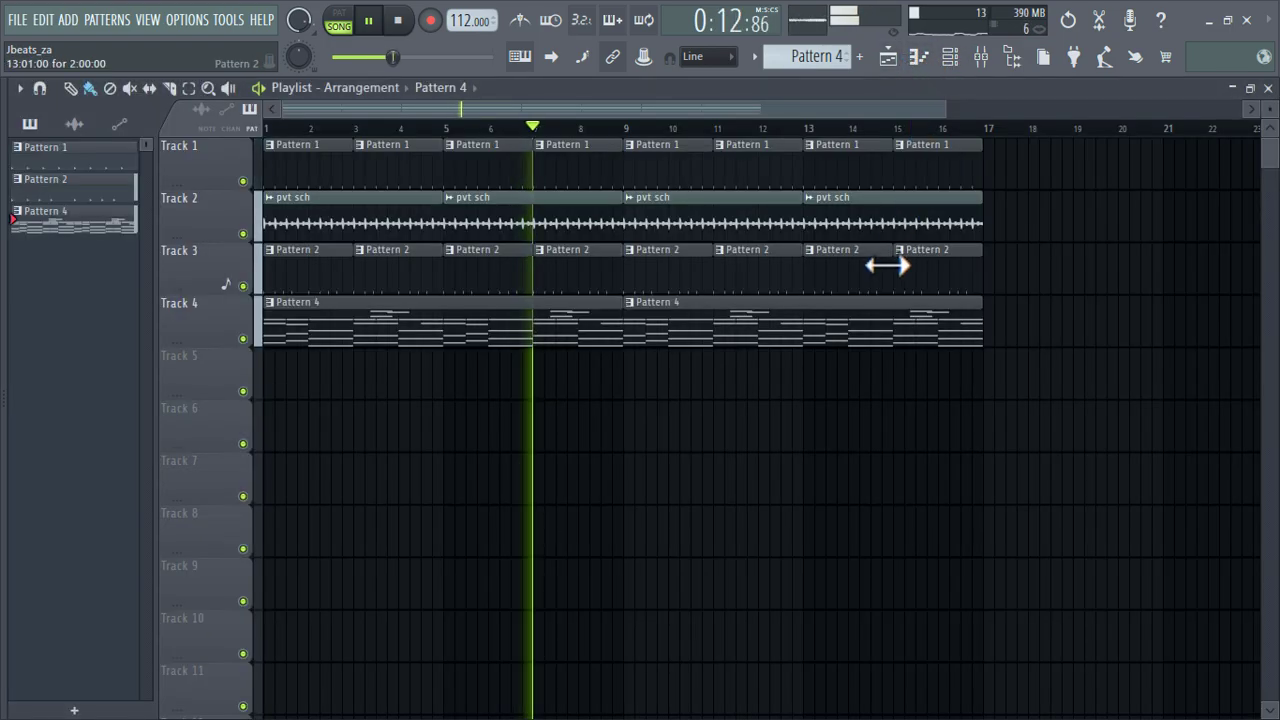
{"action": "double_click", "coordinate": [700, 317]}
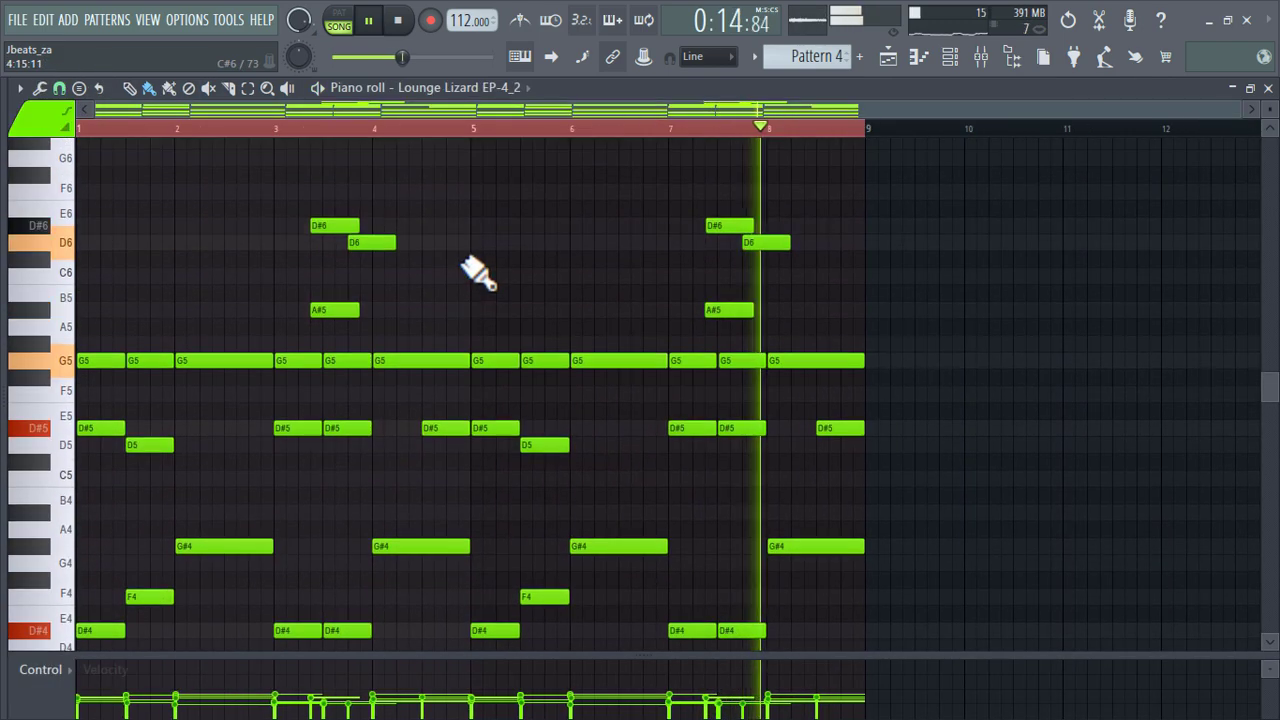
{"action": "key", "text": "space"}
{"action": "scroll", "coordinate": [732, 292], "scroll_direction": "up", "scroll_amount": 3}
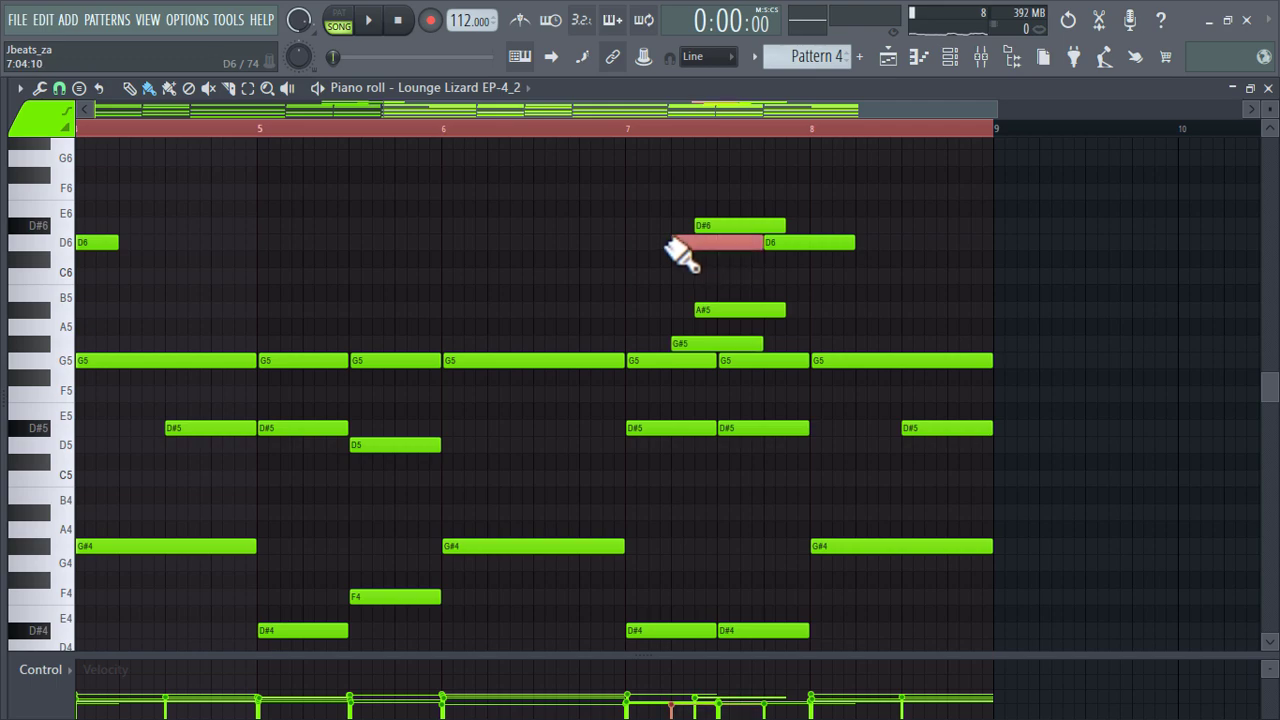
Step: Shift the added D6 note to just before the D#6 in bar 7 and play back from bar 7
{"action": "scroll", "coordinate": [683, 242], "scroll_direction": "up", "scroll_amount": 3}
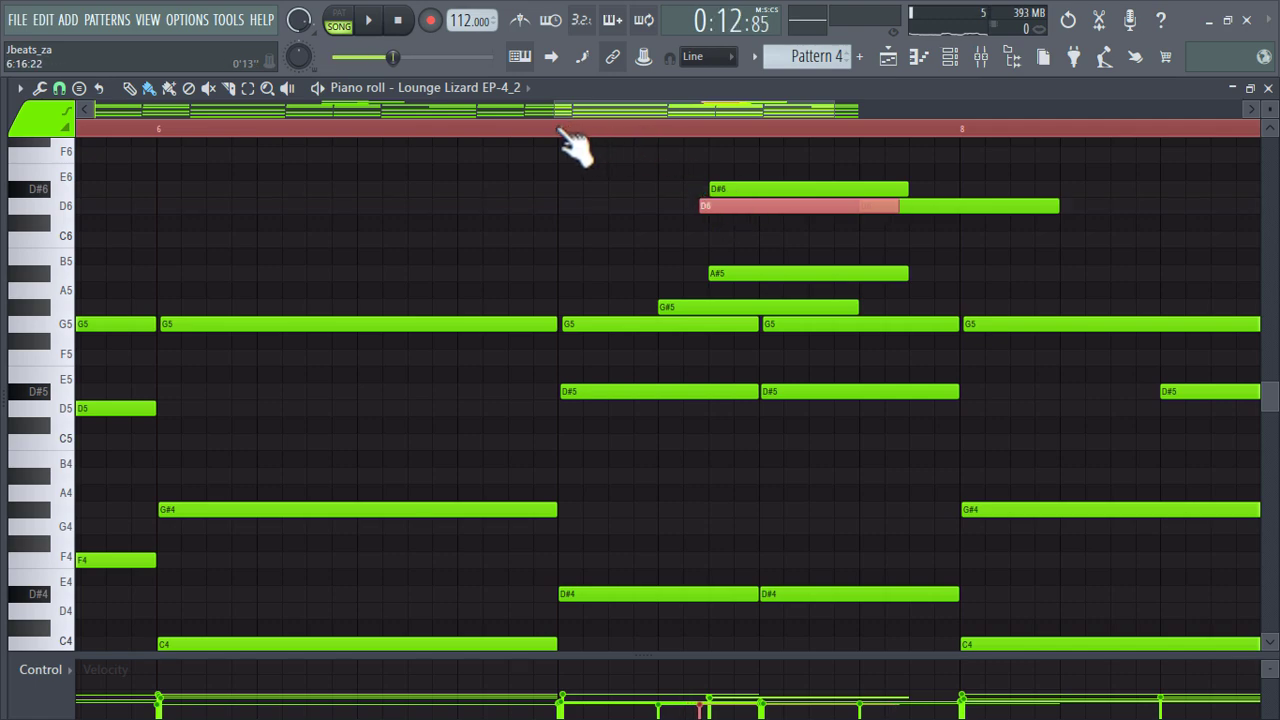
{"action": "right_click", "coordinate": [584, 200]}
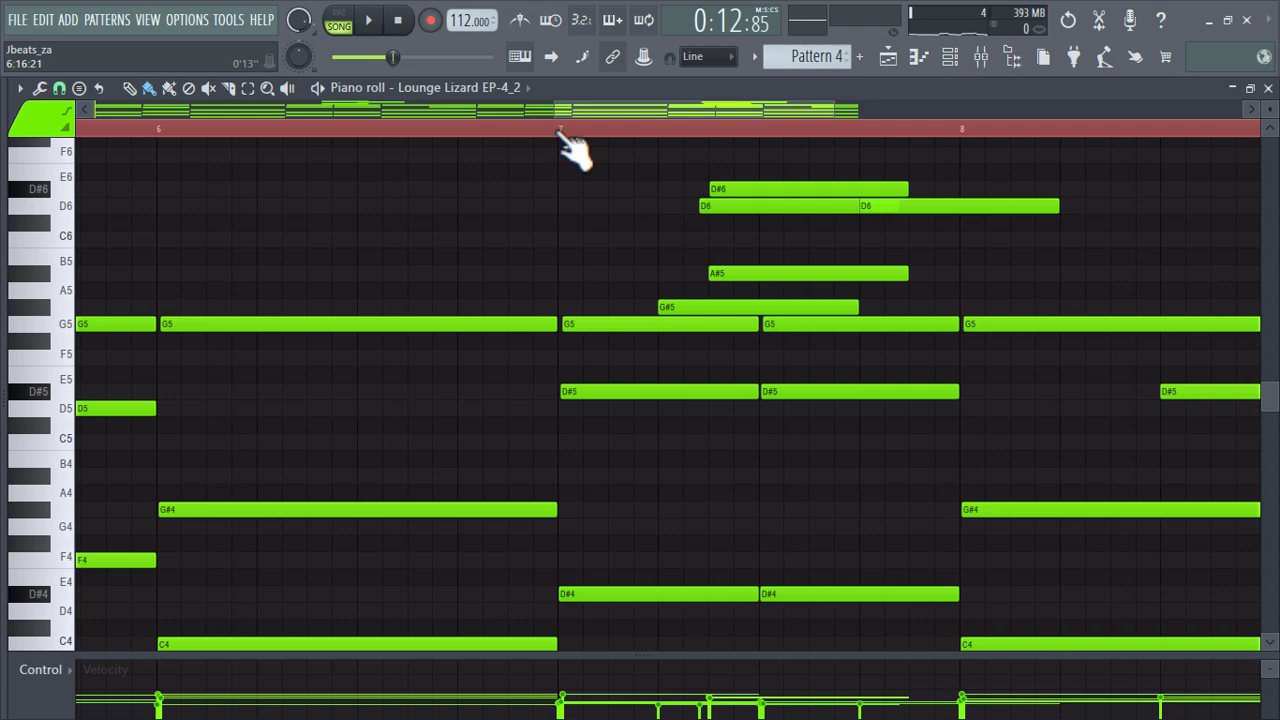
{"action": "key", "text": "space"}
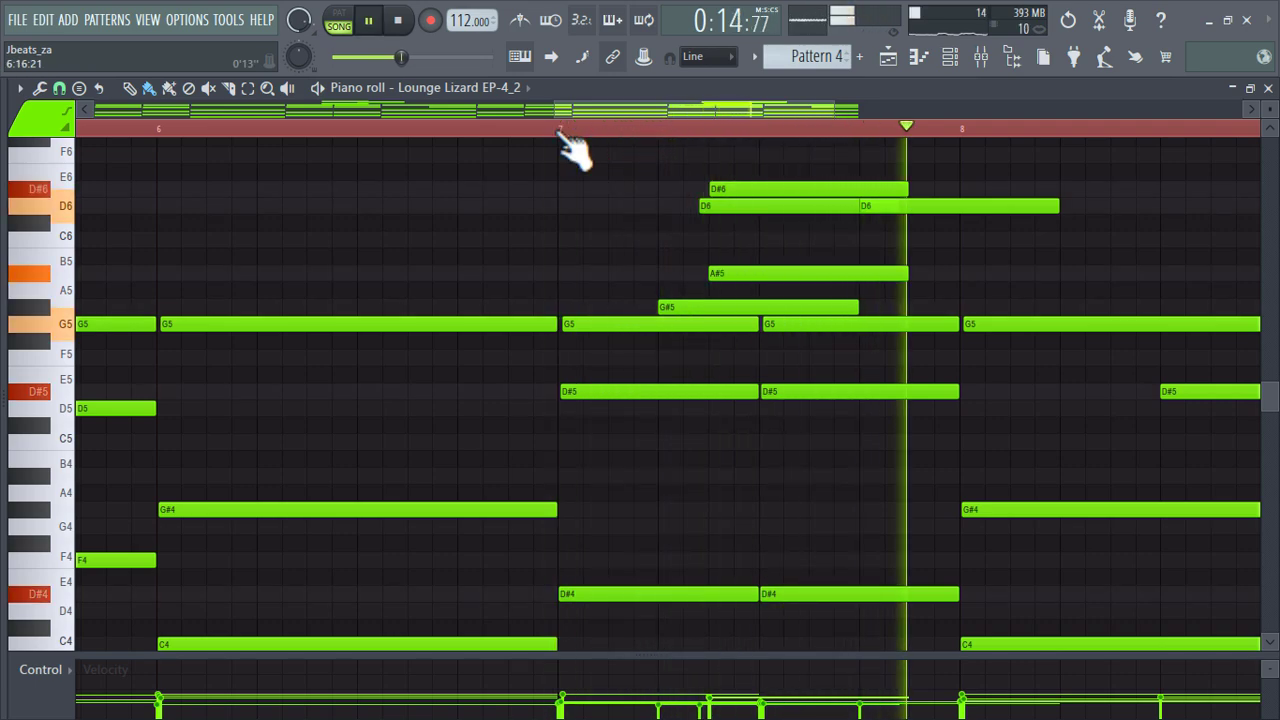
Step: Select an empty Pattern 5, stop playback and paint it along playlist Track 5 from bar 1 through bar 16
{"action": "scroll", "coordinate": [650, 278], "scroll_direction": "down", "scroll_amount": 5}
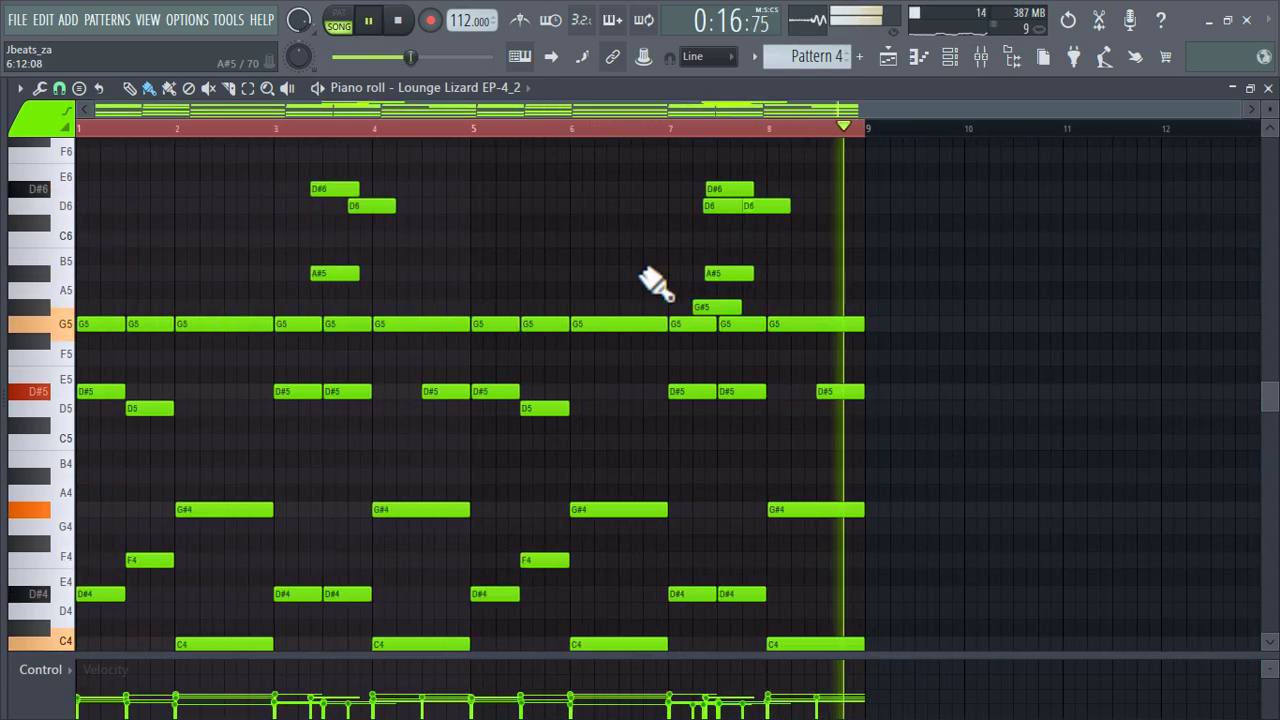
{"action": "left_click", "coordinate": [888, 56]}
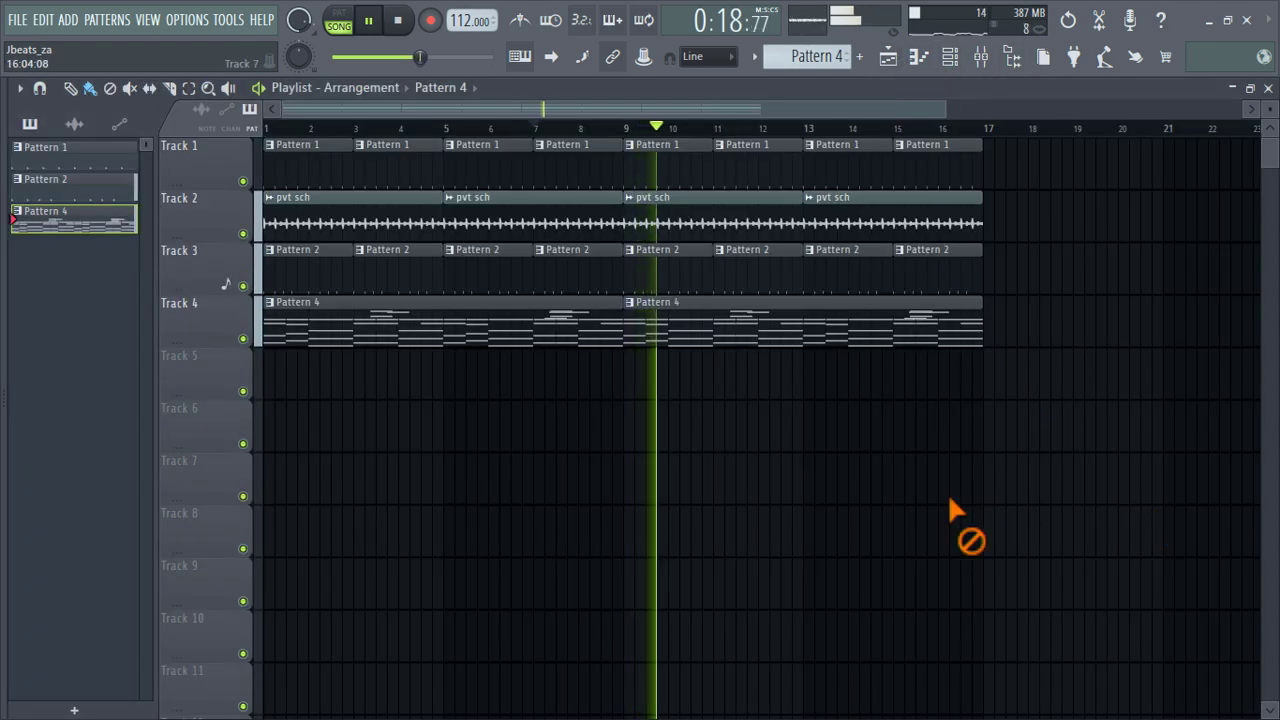
{"action": "scroll", "coordinate": [827, 57], "scroll_direction": "up", "scroll_amount": 1}
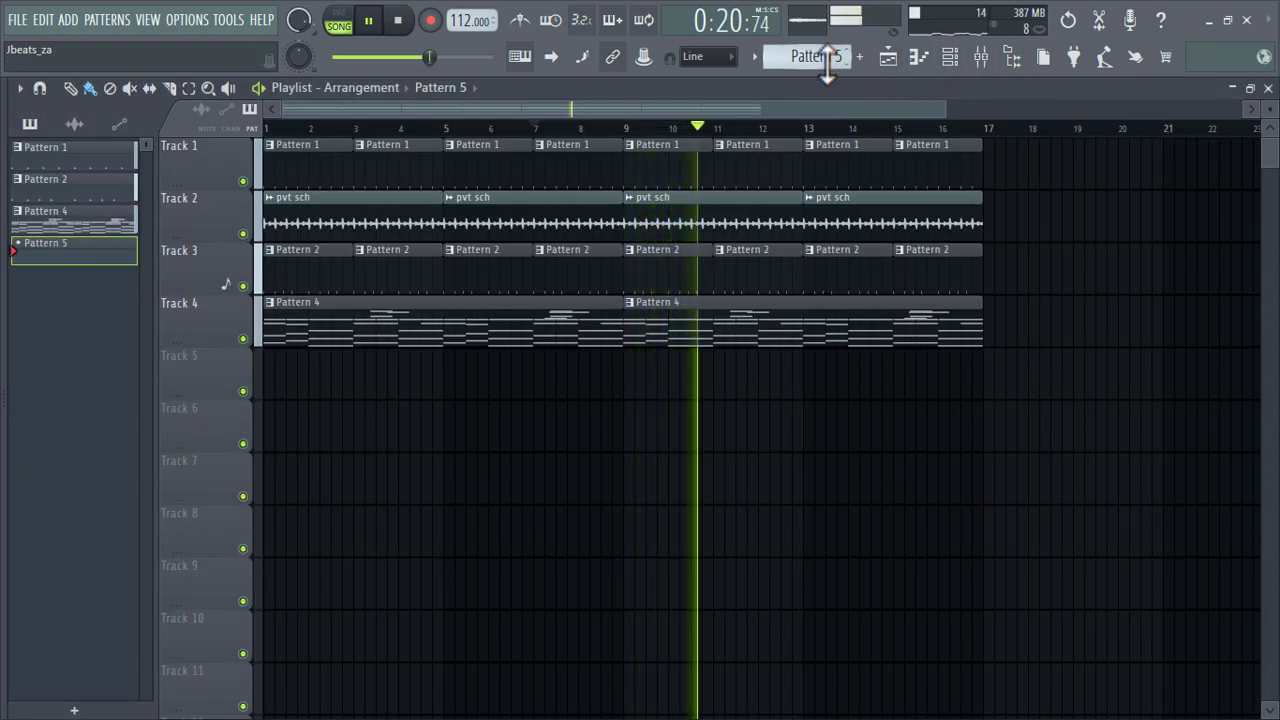
{"action": "key", "text": "space"}
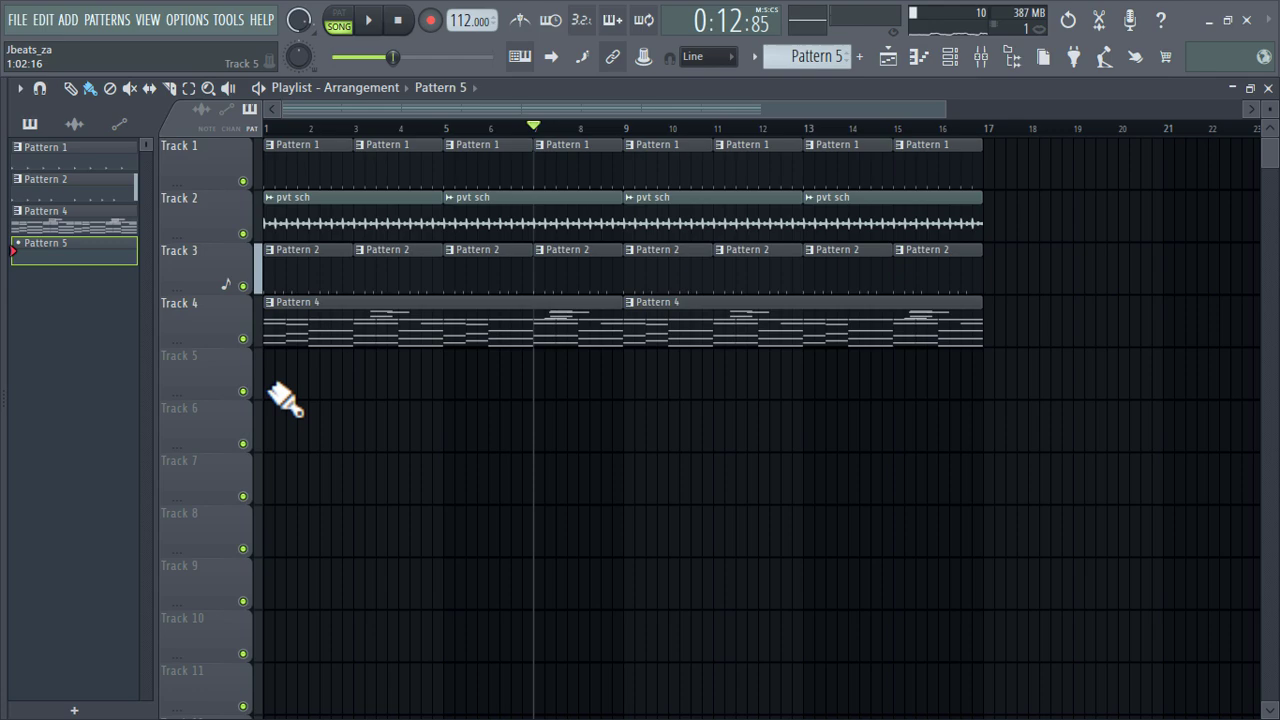
{"action": "left_click", "coordinate": [272, 386]}
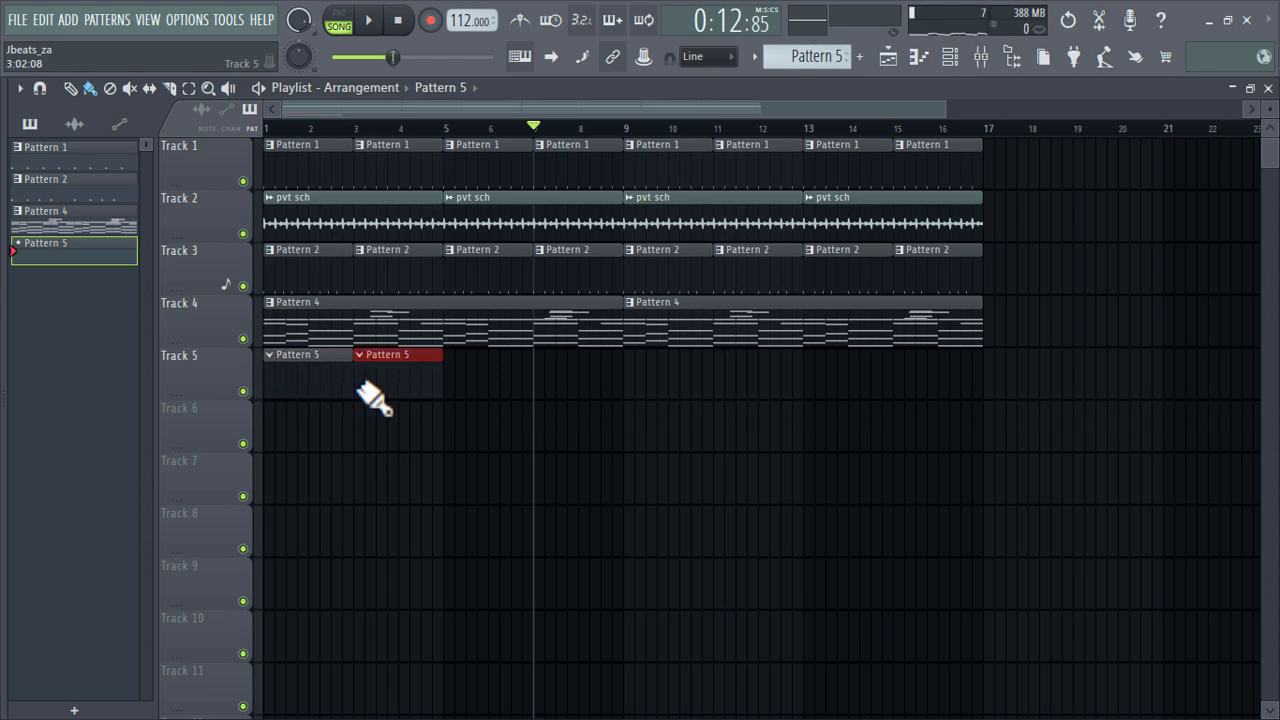
{"action": "left_click_drag", "start_coordinate": [362, 388], "coordinate": [905, 404]}
Step: Add a Purity channel for Pattern 5 and load the Star Theme preset from its GM Normal category
{"action": "key", "text": "F6"}
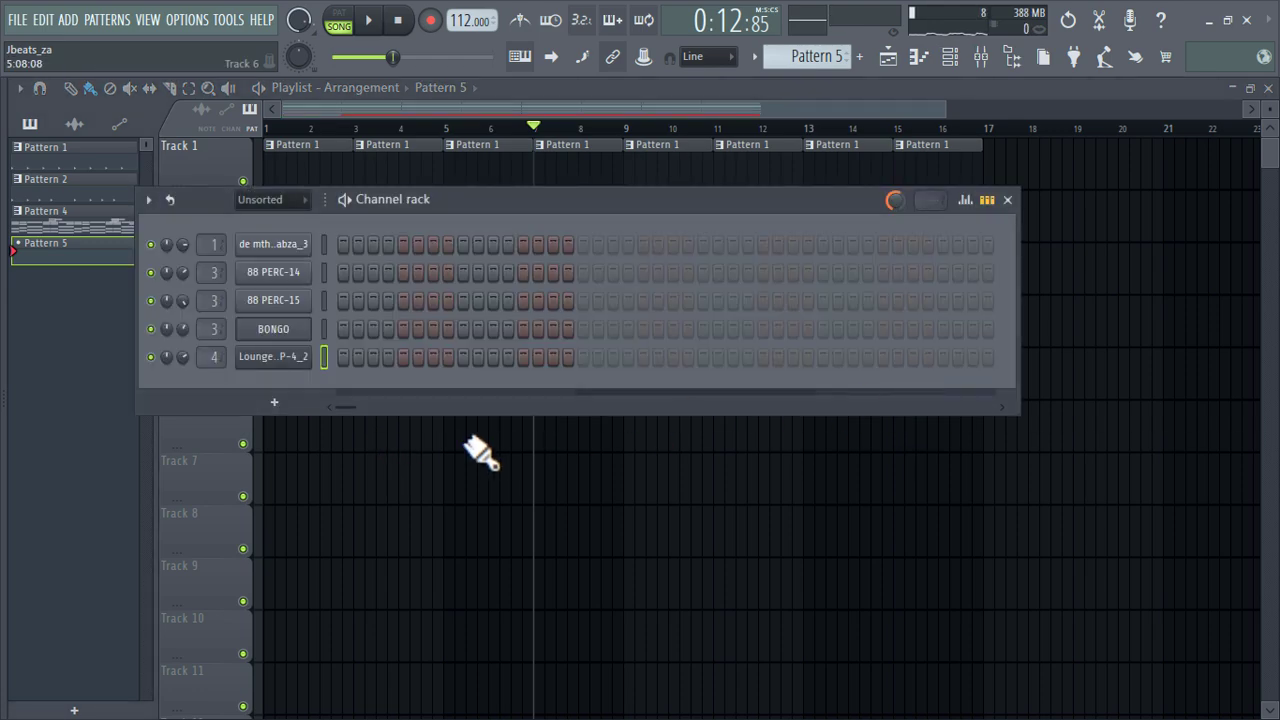
{"action": "left_click", "coordinate": [280, 403]}
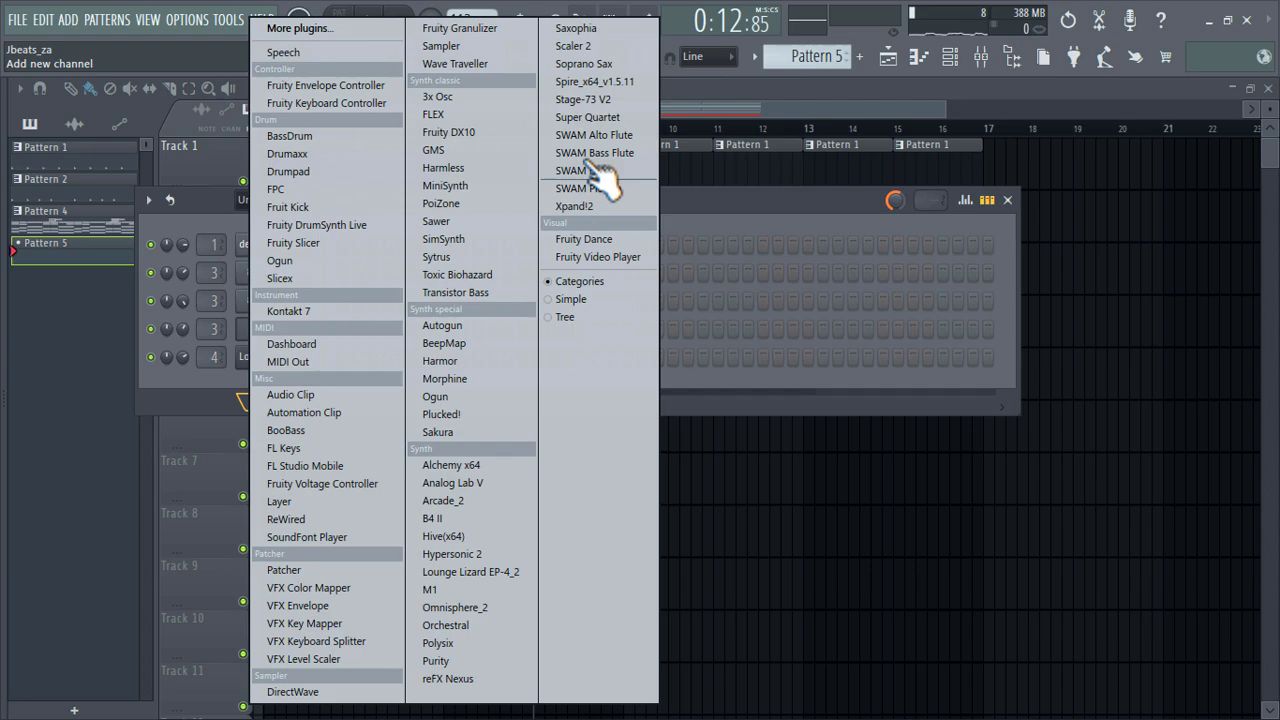
{"action": "left_click", "coordinate": [487, 664]}
{"action": "left_click_drag", "start_coordinate": [466, 249], "coordinate": [647, 84]}
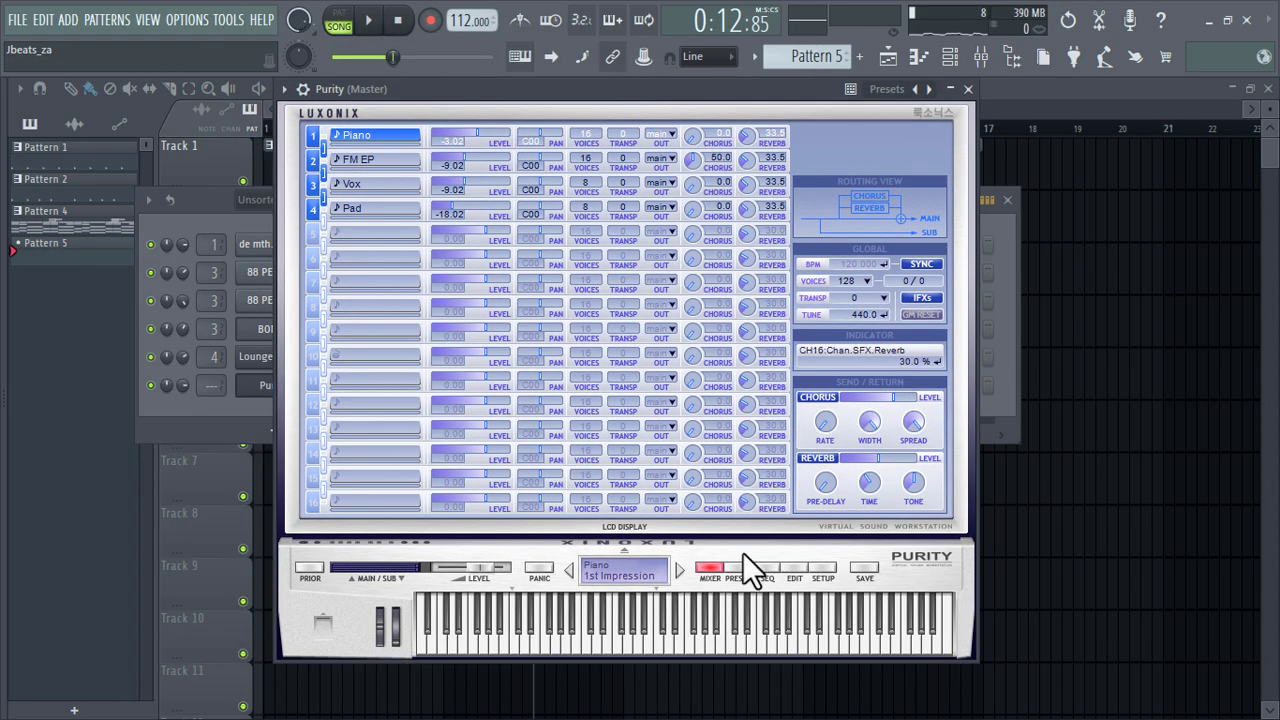
{"action": "left_click", "coordinate": [737, 568]}
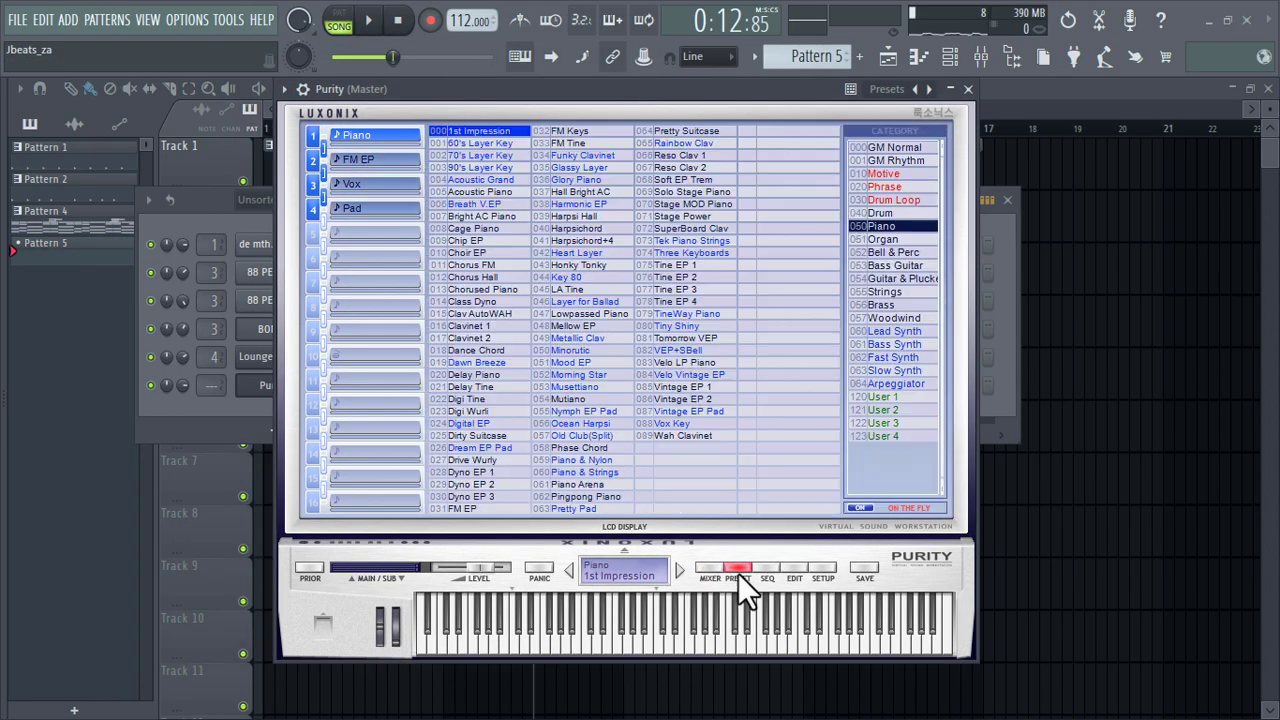
{"action": "left_click", "coordinate": [903, 146]}
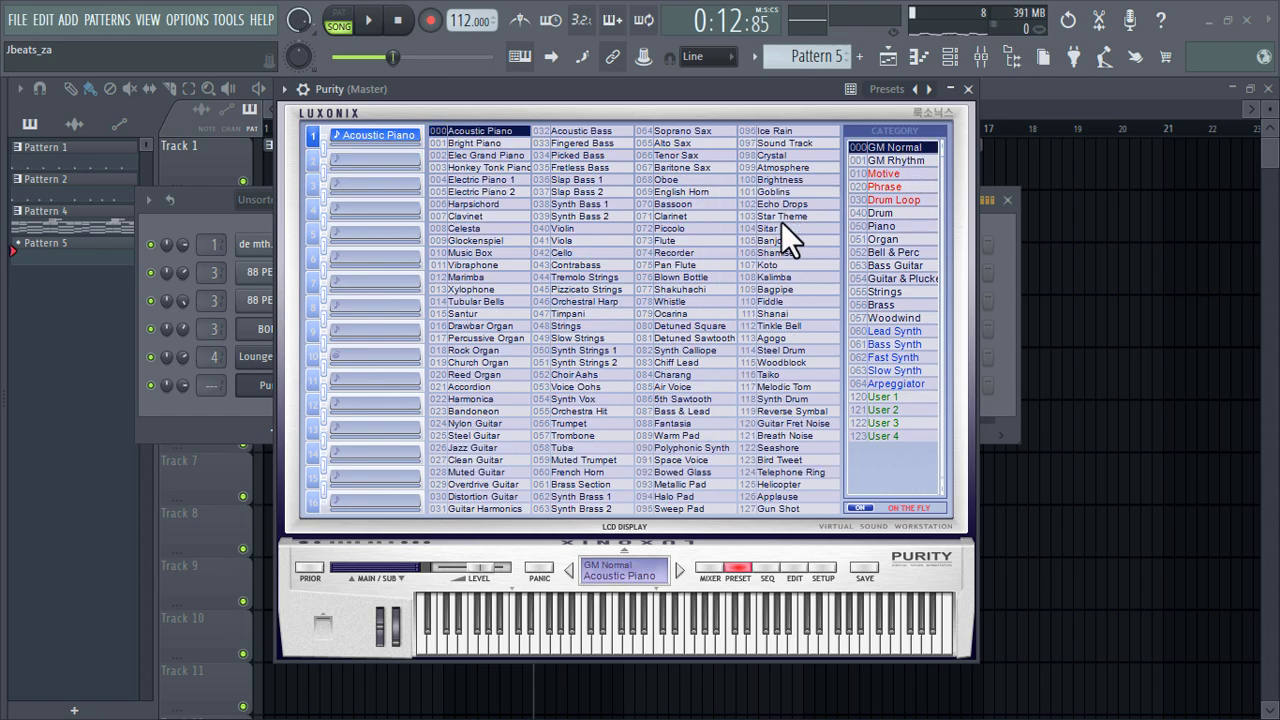
{"action": "left_click", "coordinate": [790, 215]}
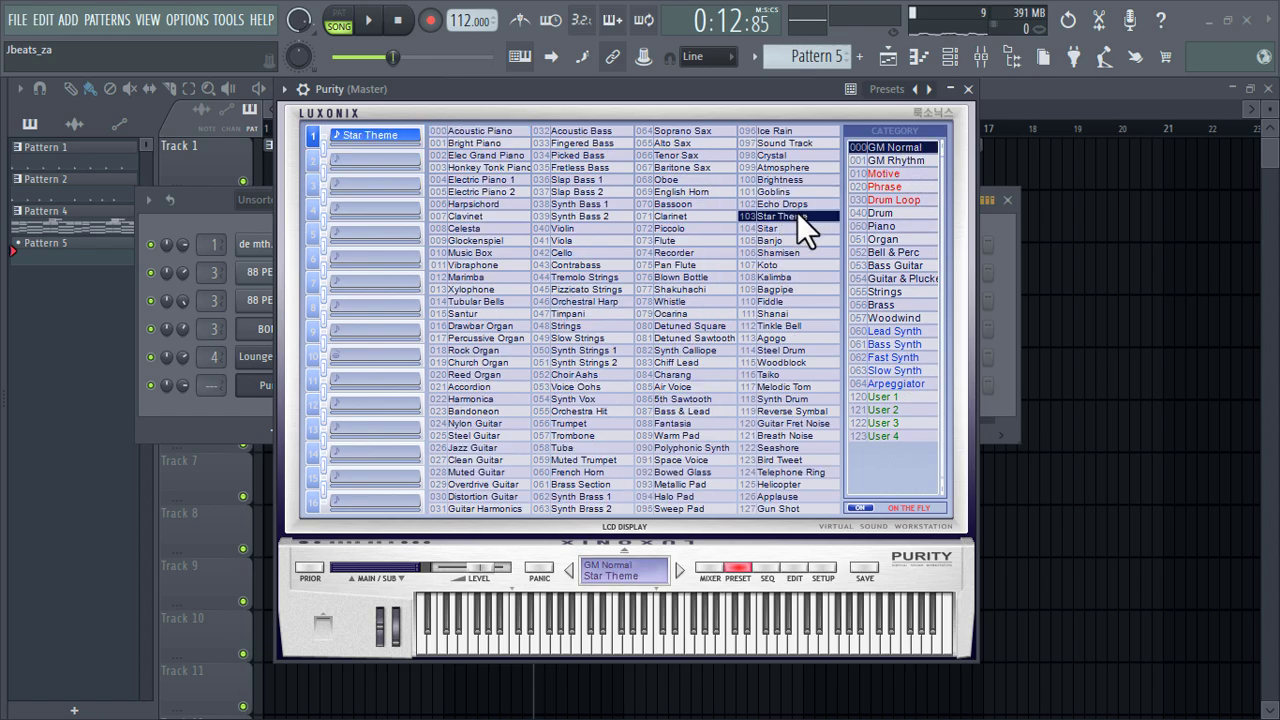
{"action": "left_click", "coordinate": [968, 89]}
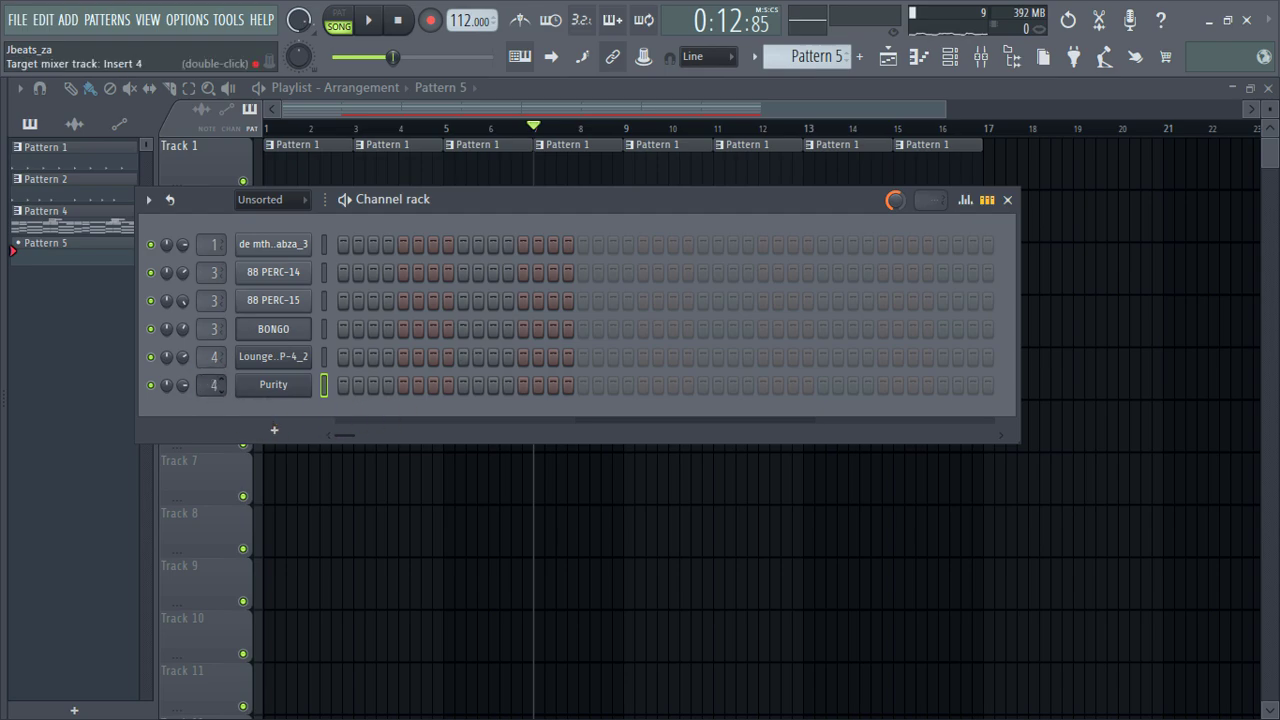
Step: Route the Purity channel to mixer track 5 at about 47% channel volume and open its piano roll
{"action": "right_click", "coordinate": [252, 391]}
{"action": "left_click", "coordinate": [192, 386]}
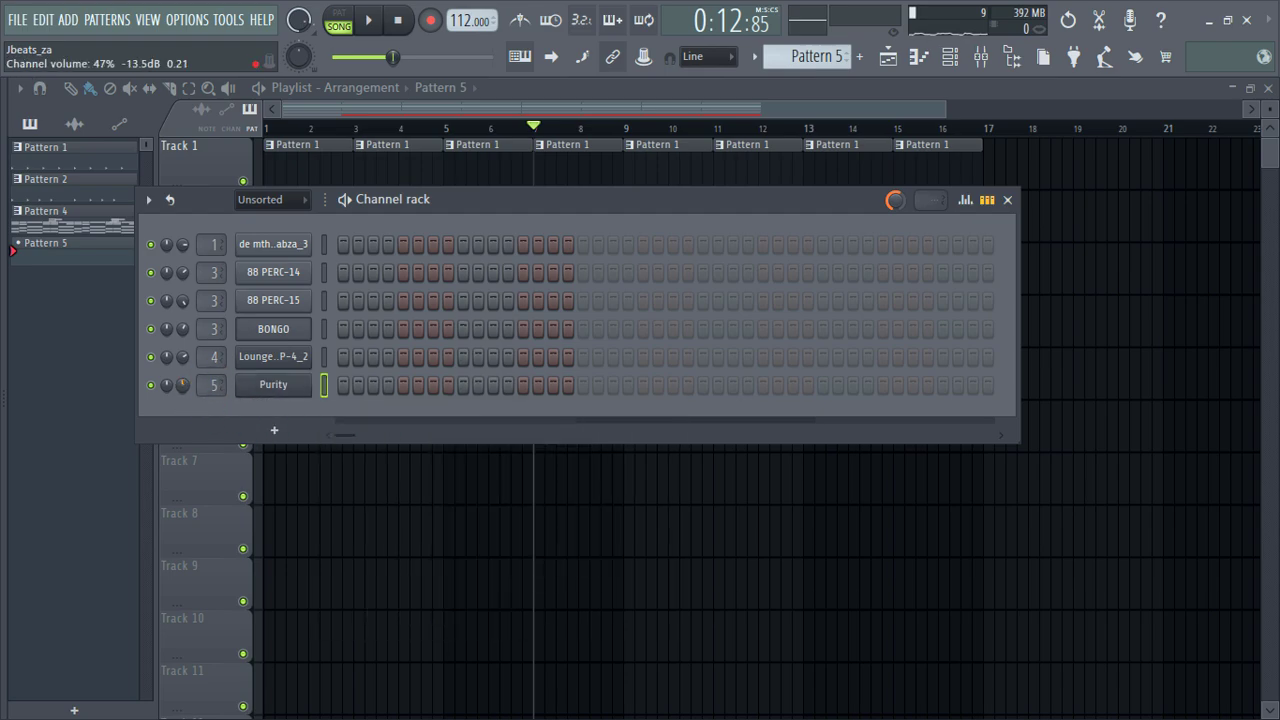
{"action": "right_click", "coordinate": [310, 386]}
{"action": "left_click", "coordinate": [340, 385]}
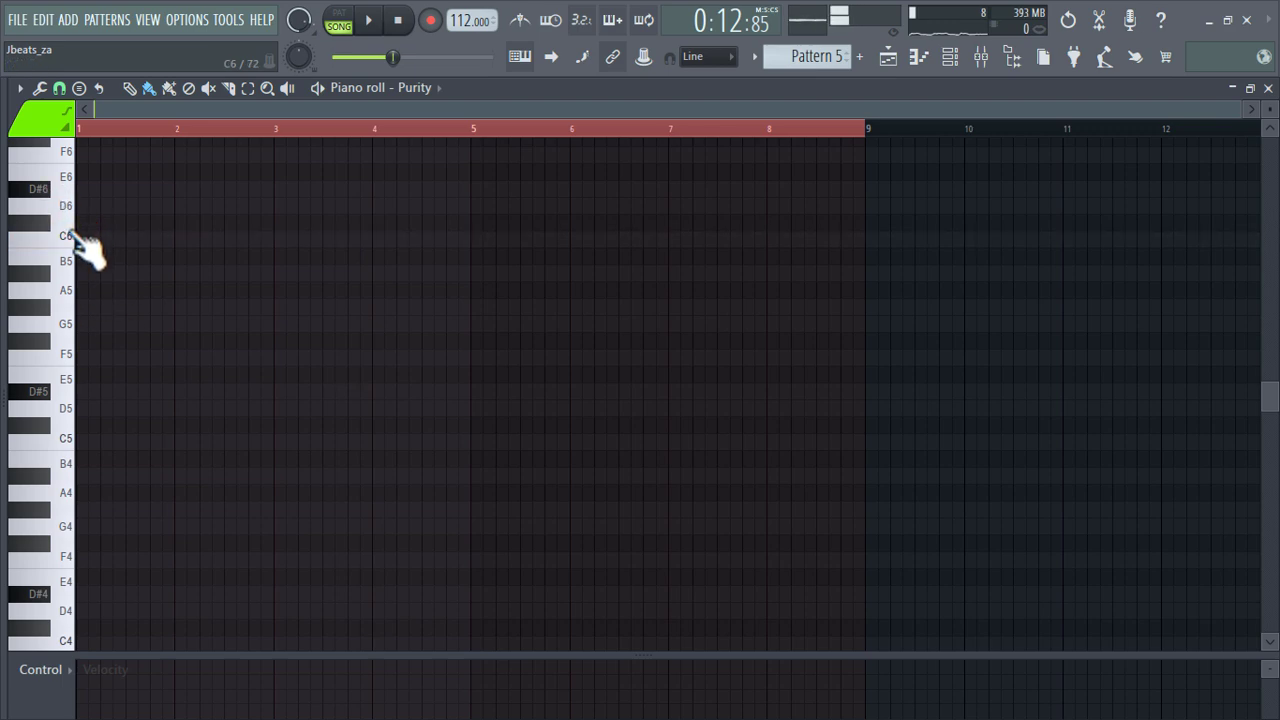
Step: Paint short C6 notes in bar 1 of the Purity piano roll as two off-beat pairs
{"action": "scroll", "coordinate": [72, 235], "scroll_direction": "up", "scroll_amount": 3}
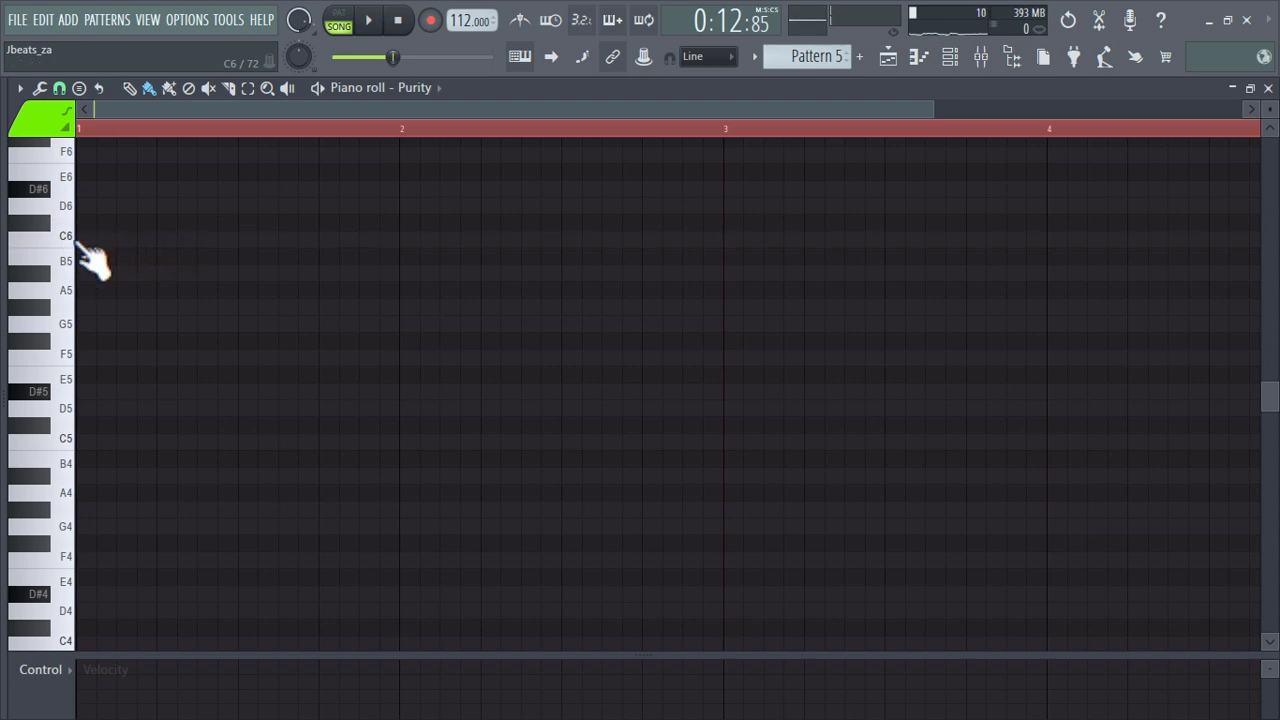
{"action": "key", "text": "space"}
{"action": "key", "text": "space"}
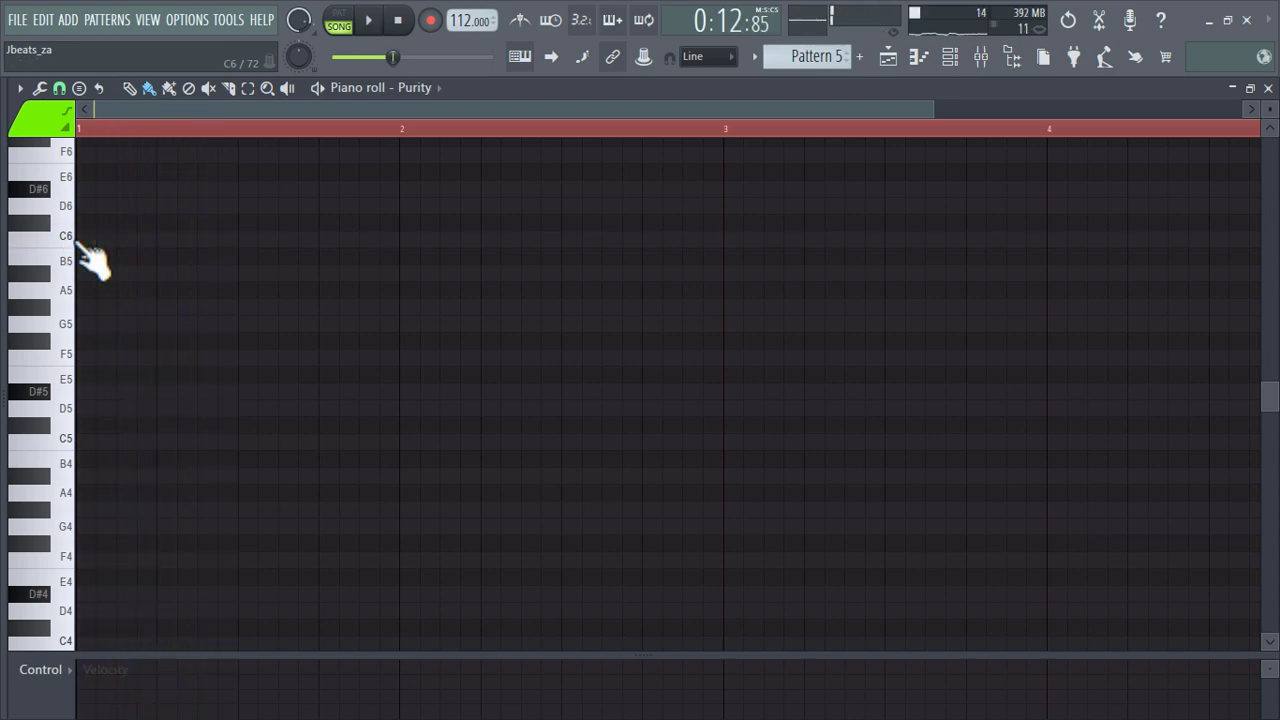
{"action": "left_click", "coordinate": [157, 239]}
{"action": "left_click_drag", "start_coordinate": [315, 242], "coordinate": [177, 242]}
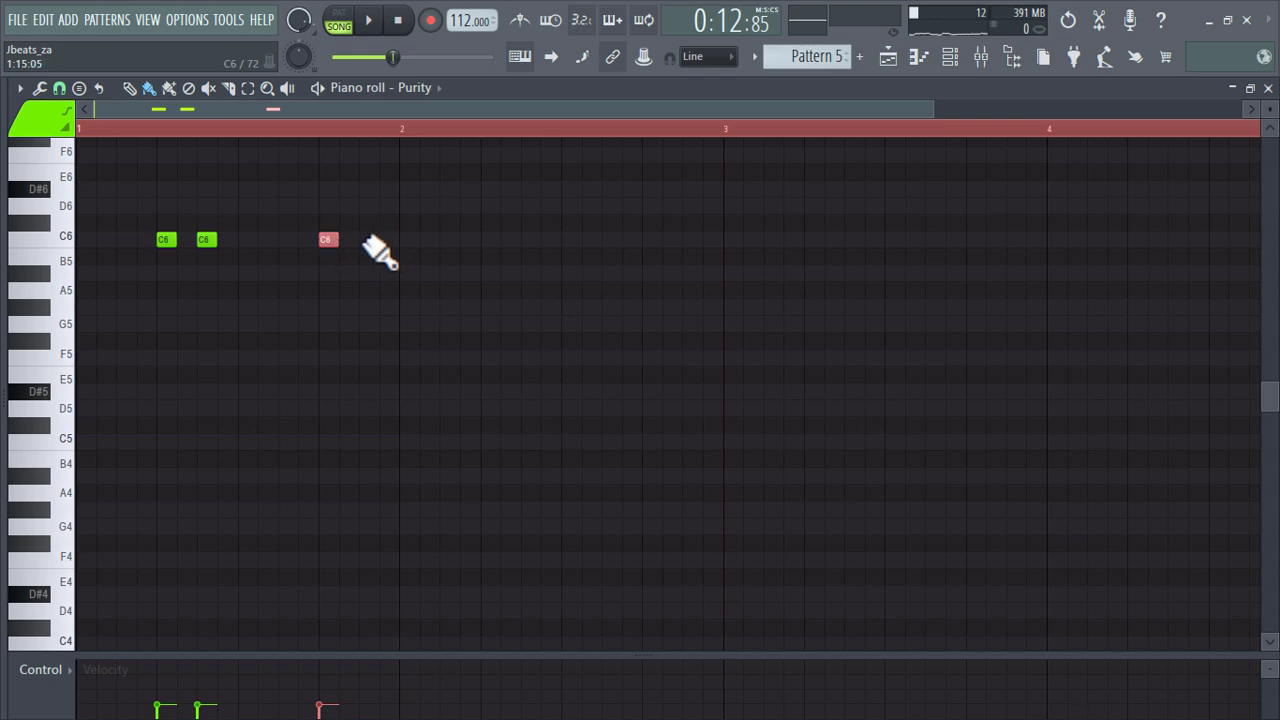
Step: Duplicate the bar 1 C6 notes three times to fill bars 2 to 4, deselect them and play back the song
{"action": "scroll", "coordinate": [381, 273], "scroll_direction": "down", "scroll_amount": 1}
{"action": "left_click_drag", "start_coordinate": [1150, 140], "coordinate": [316, 268]}
{"action": "key", "text": "ctrl+b"}
{"action": "key", "text": "ctrl+b"}
{"action": "key", "text": "ctrl+b"}
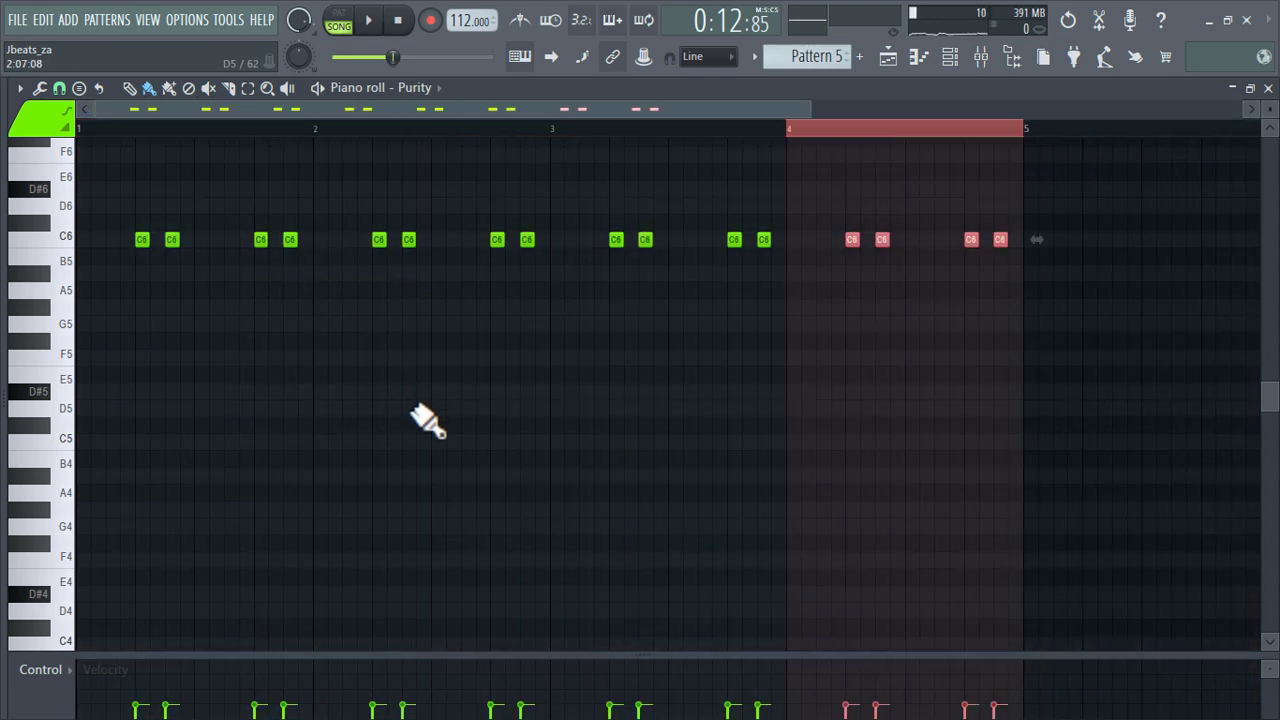
{"action": "right_click", "coordinate": [450, 454]}
{"action": "key", "text": "space"}
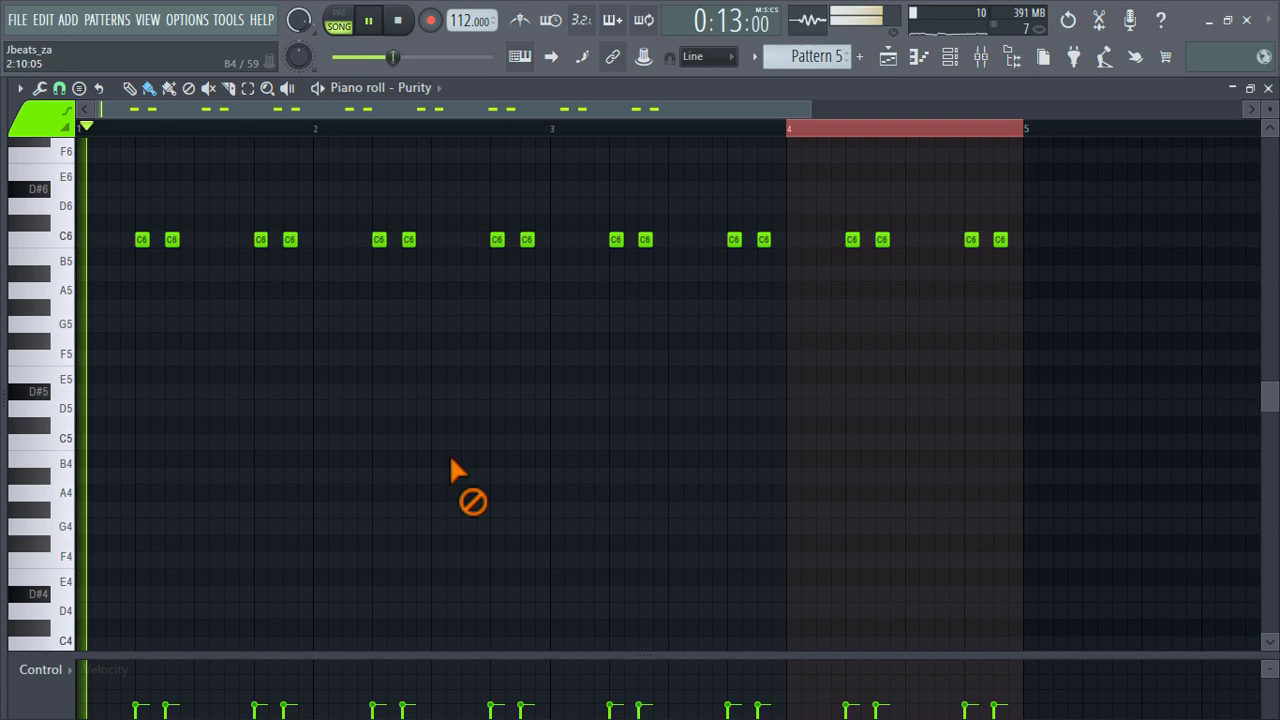
Step: Load Fruity Parametric EQ 2 in slot 2 of Insert 5, cut the lows with band 1 at about 270 Hz and reopen the Purity piano roll
{"action": "left_click", "coordinate": [982, 58]}
{"action": "left_click", "coordinate": [1060, 172]}
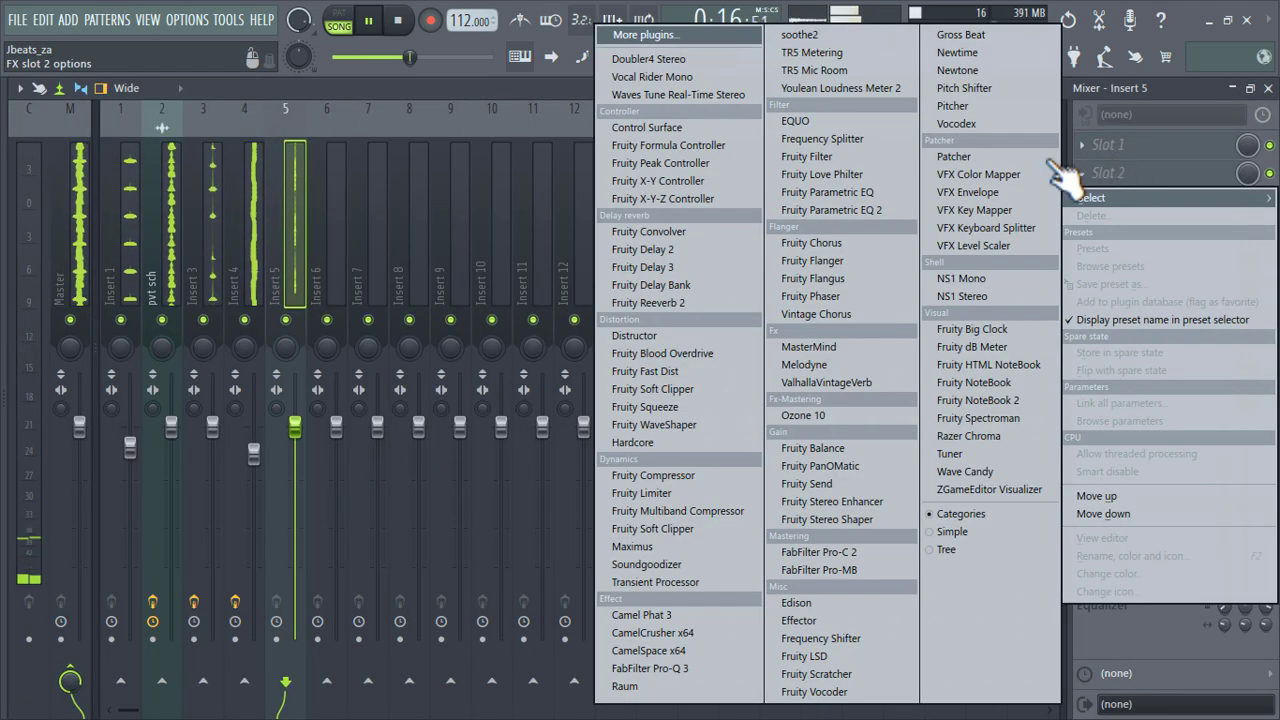
{"action": "left_click", "coordinate": [831, 210]}
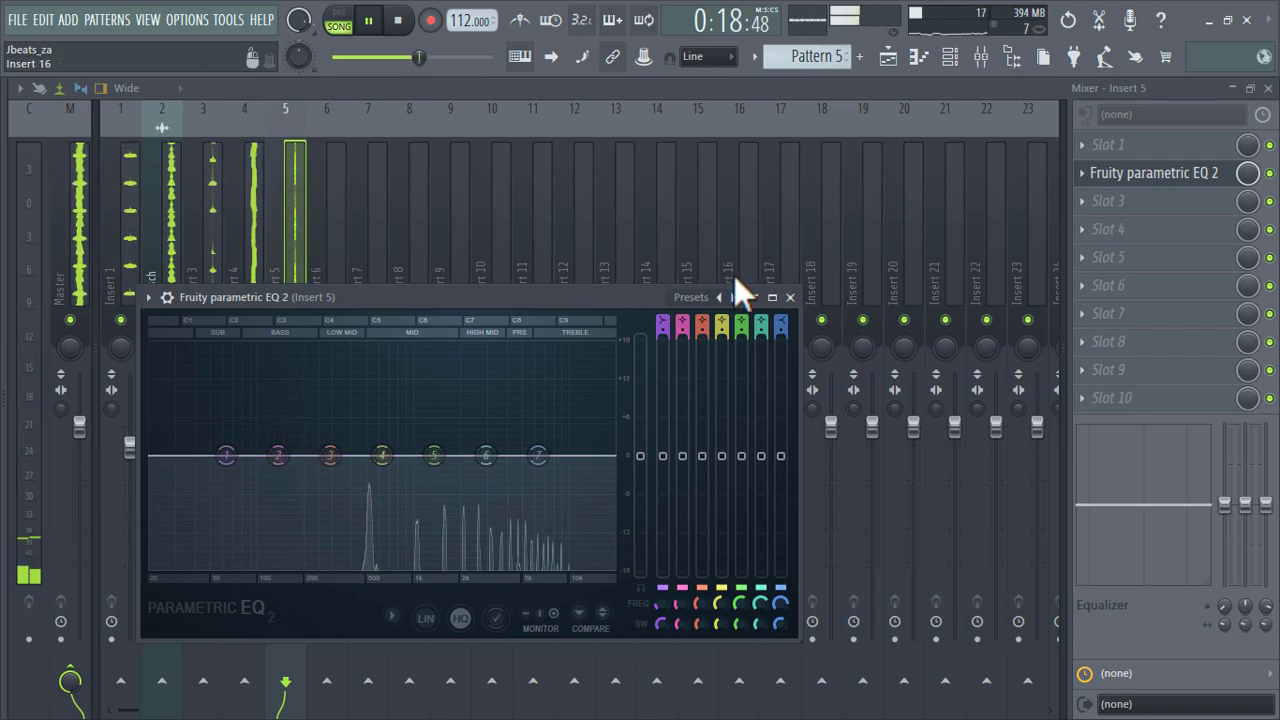
{"action": "left_click_drag", "start_coordinate": [226, 455], "coordinate": [323, 565]}
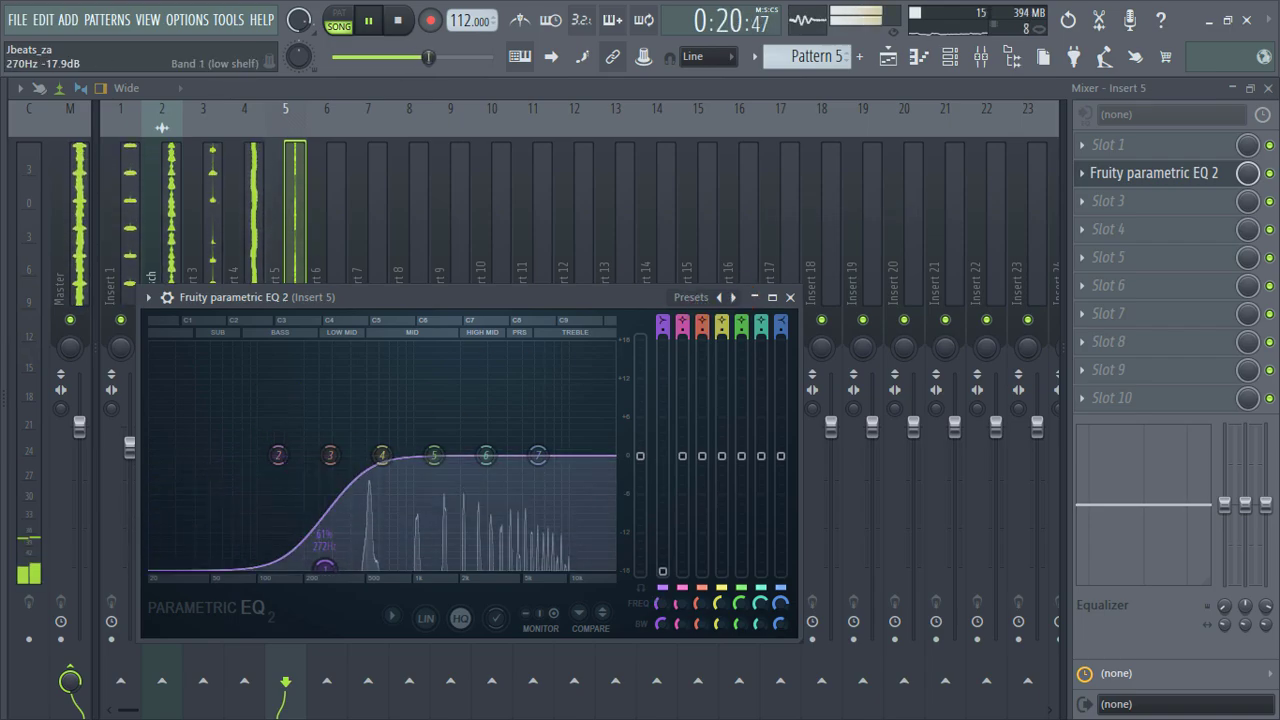
{"action": "left_click", "coordinate": [980, 58]}
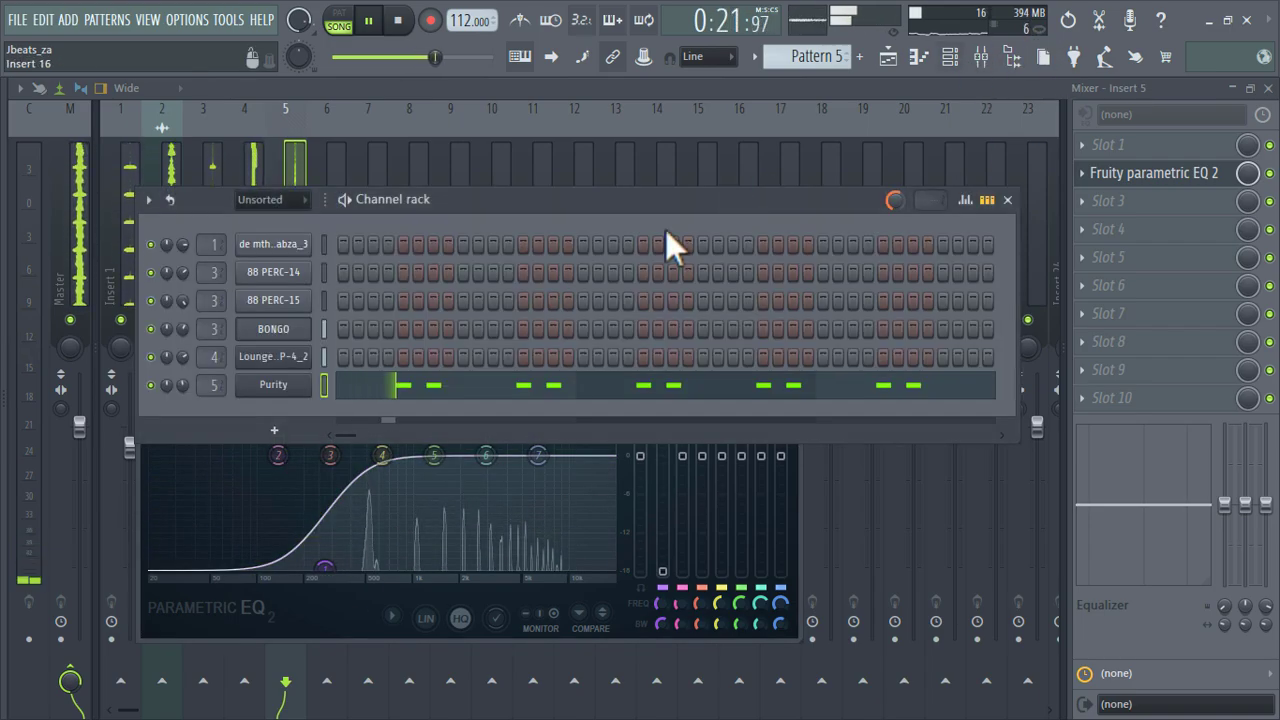
{"action": "left_click", "coordinate": [560, 402]}
{"action": "key", "text": "space"}
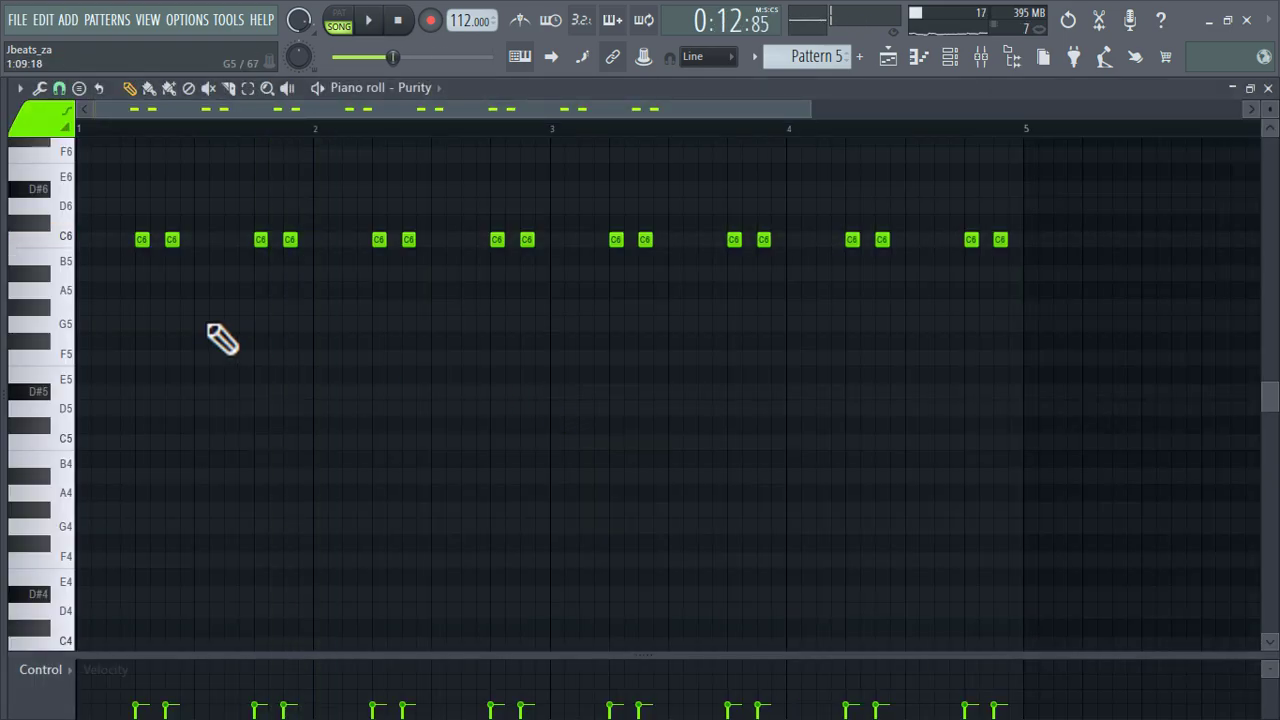
Step: Audition the C6 notes one step later, shift them all back one step earlier and replay the song
{"action": "key", "text": "space"}
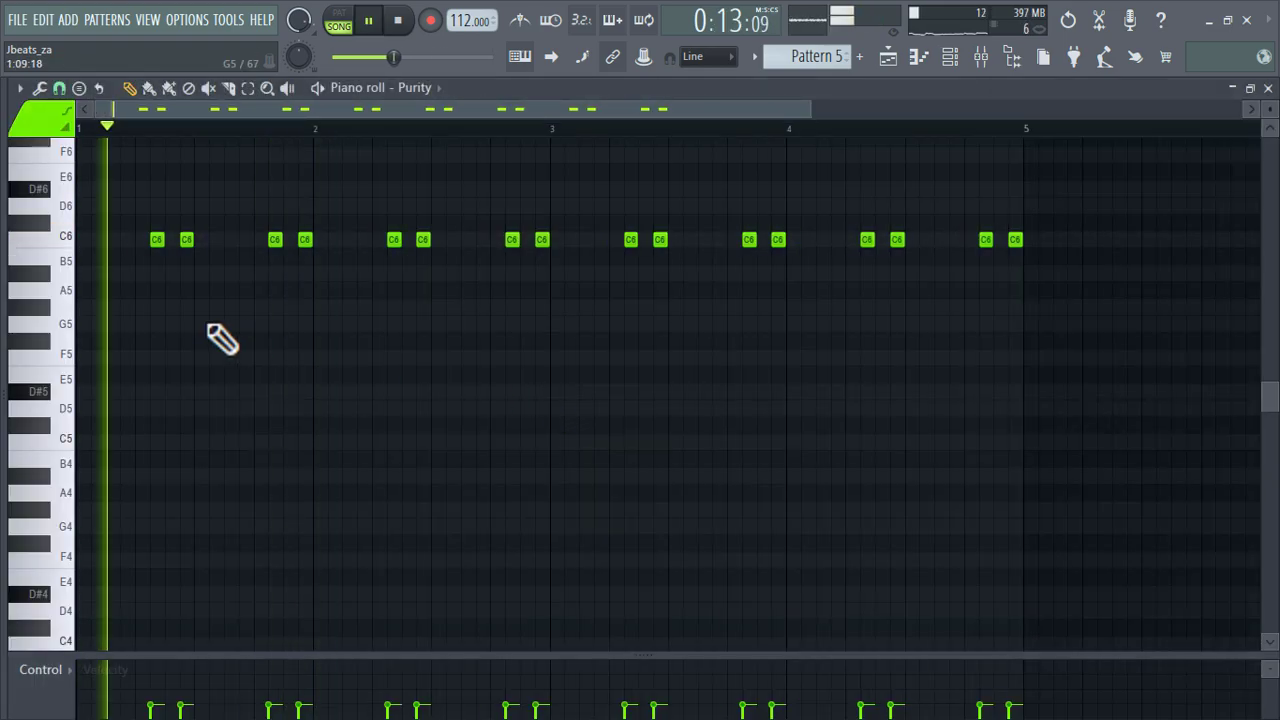
{"action": "key", "text": "space"}
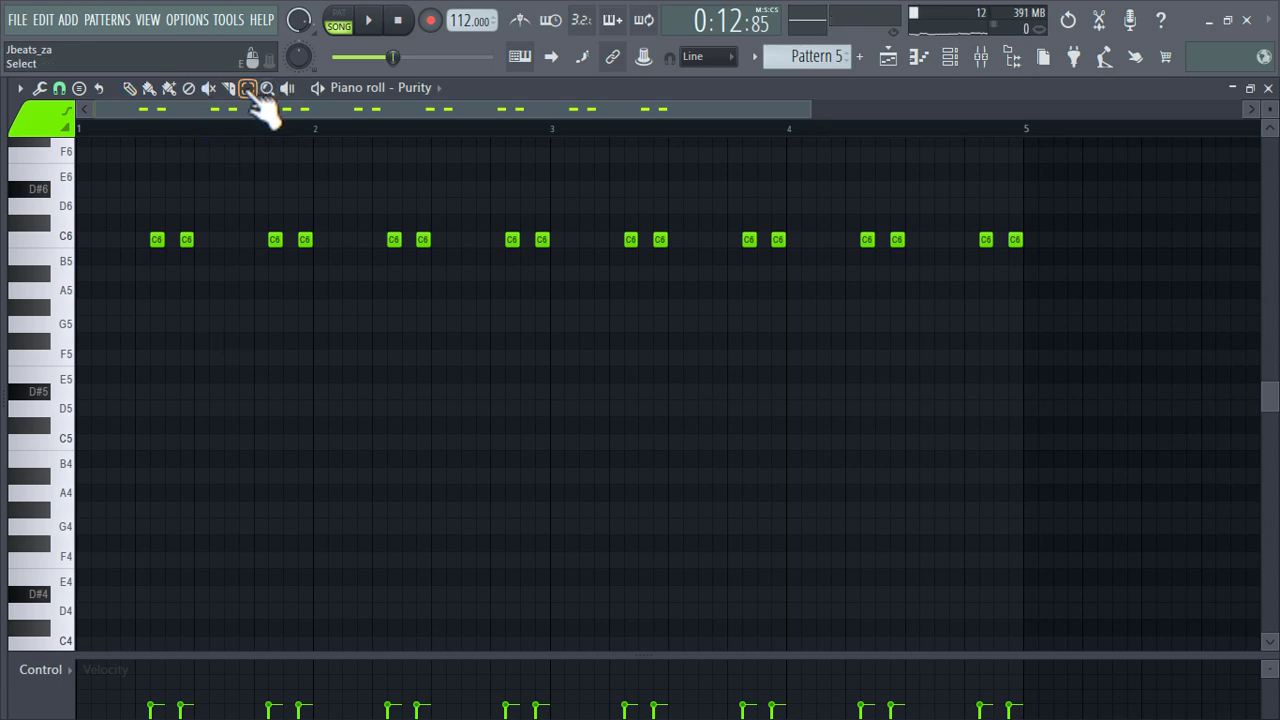
{"action": "left_click_drag", "start_coordinate": [115, 232], "coordinate": [1134, 286]}
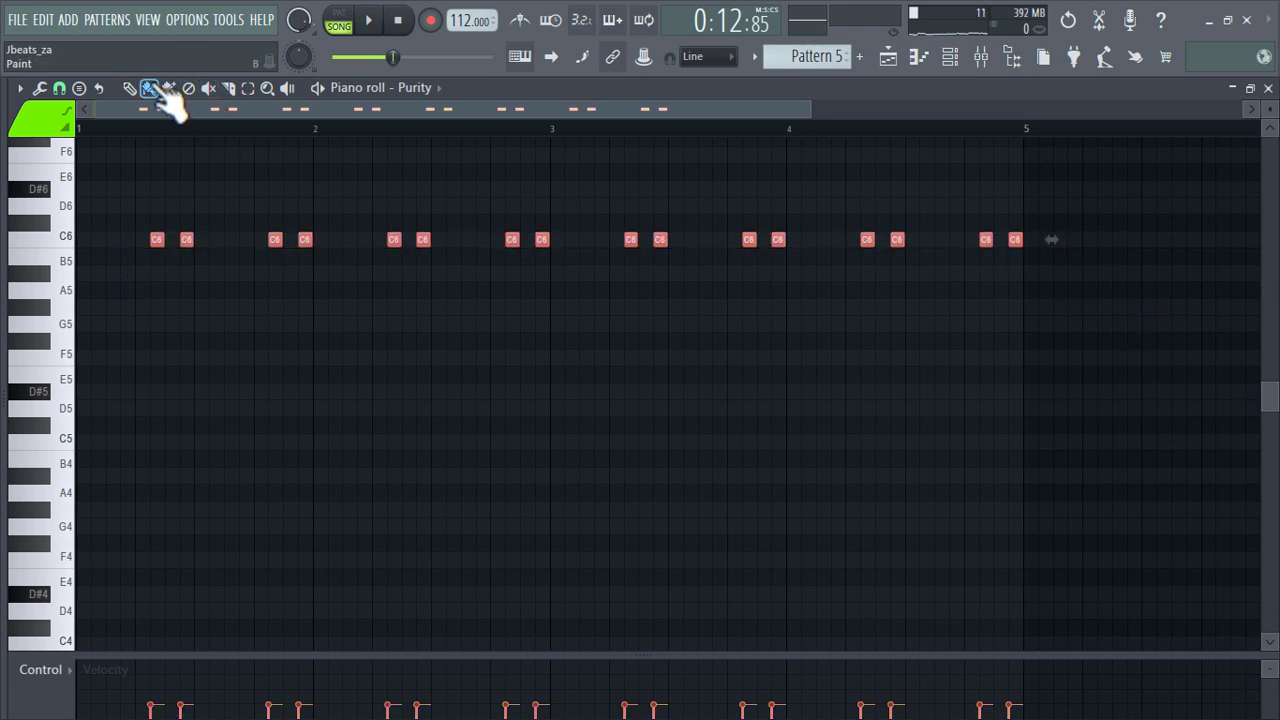
{"action": "left_click_drag", "start_coordinate": [185, 237], "coordinate": [171, 237]}
{"action": "key", "text": "space"}
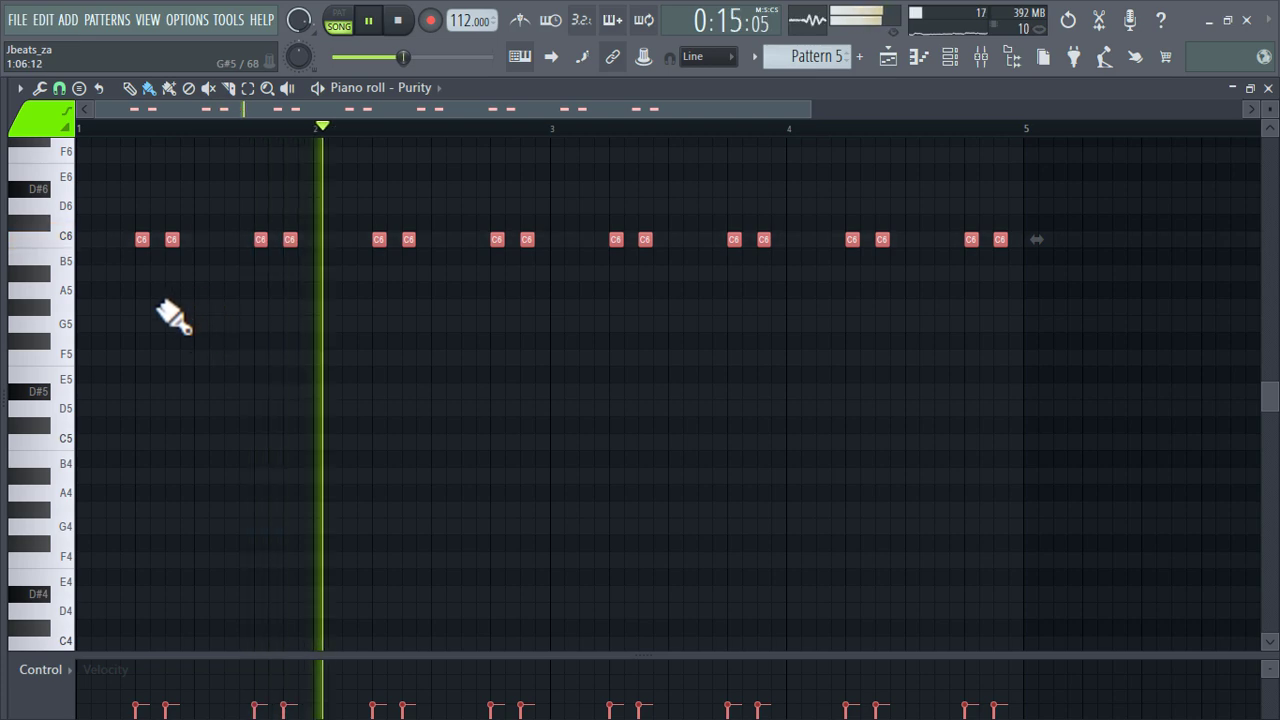
{"action": "left_click", "coordinate": [1201, 203], "text": "ctrl"}
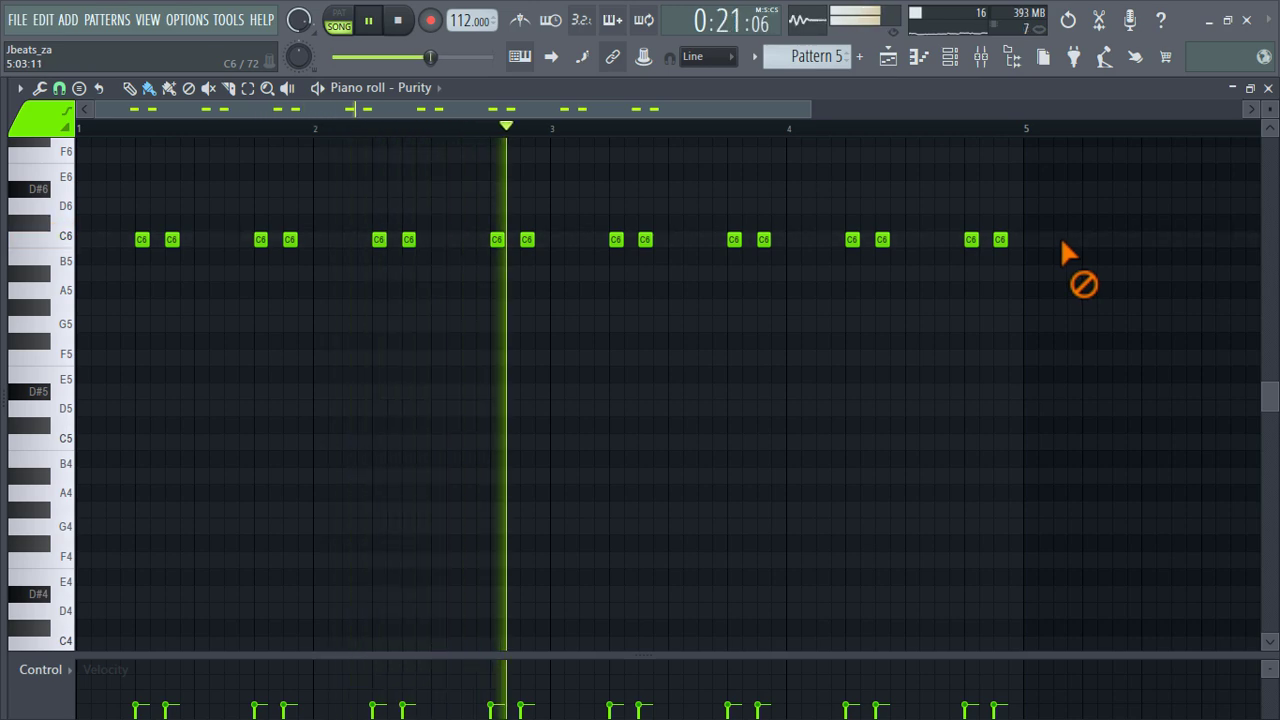
Step: Delete all the C6 notes in bars 3 and 4 of the Purity part, keeping bars 1 and 2
{"action": "right_click", "coordinate": [645, 239]}
{"action": "right_click", "coordinate": [616, 239]}
{"action": "right_click", "coordinate": [734, 239]}
{"action": "right_click", "coordinate": [971, 239]}
{"action": "right_click", "coordinate": [1000, 239]}
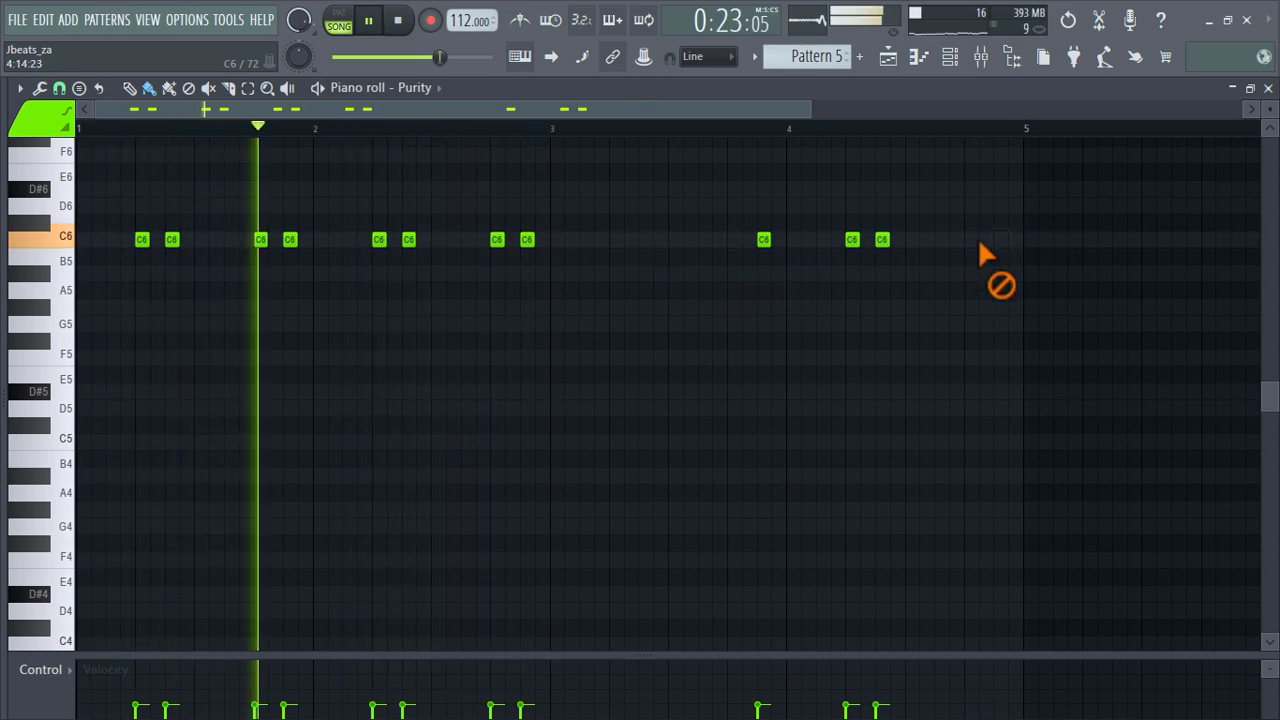
{"action": "right_click", "coordinate": [882, 239]}
{"action": "right_click", "coordinate": [852, 239]}
{"action": "right_click", "coordinate": [764, 239]}
Step: Select an empty Pattern 6 in the playlist, place it on Track 6 spanning bars 1 to 16 and stop playback
{"action": "left_click", "coordinate": [888, 62]}
{"action": "left_click", "coordinate": [1048, 502], "text": "ctrl"}
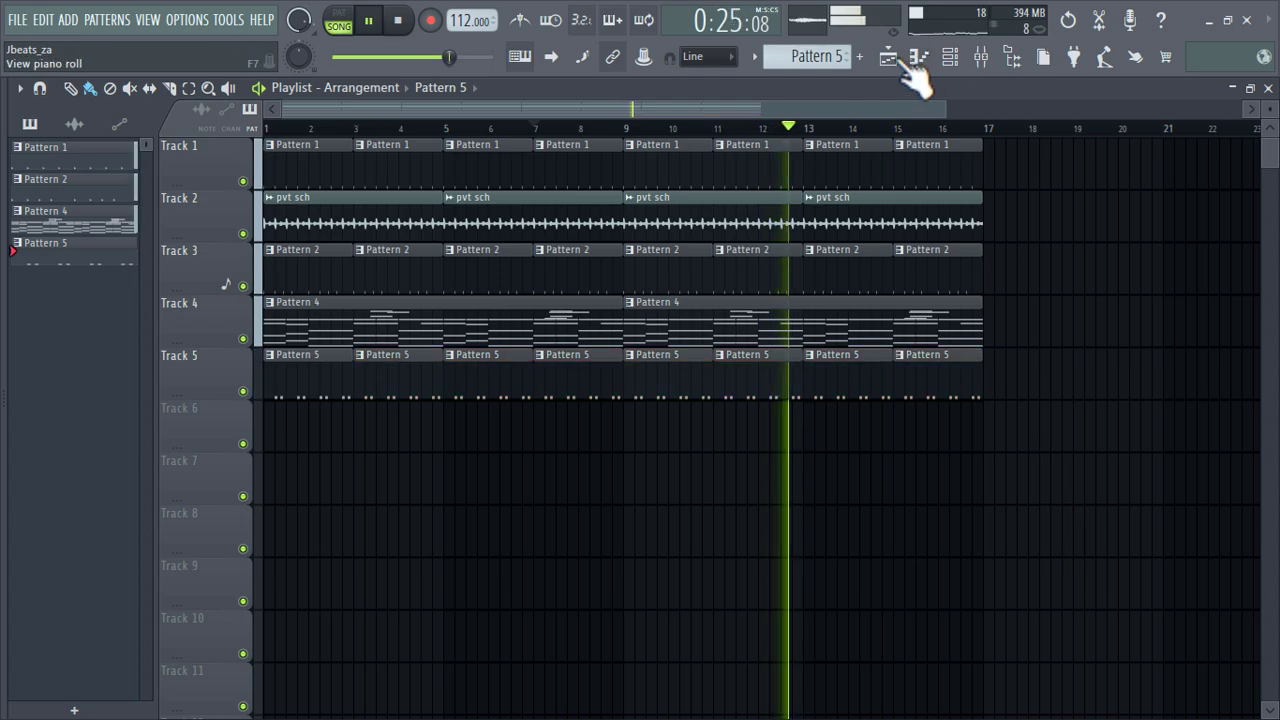
{"action": "left_click_drag", "start_coordinate": [825, 56], "coordinate": [825, 46]}
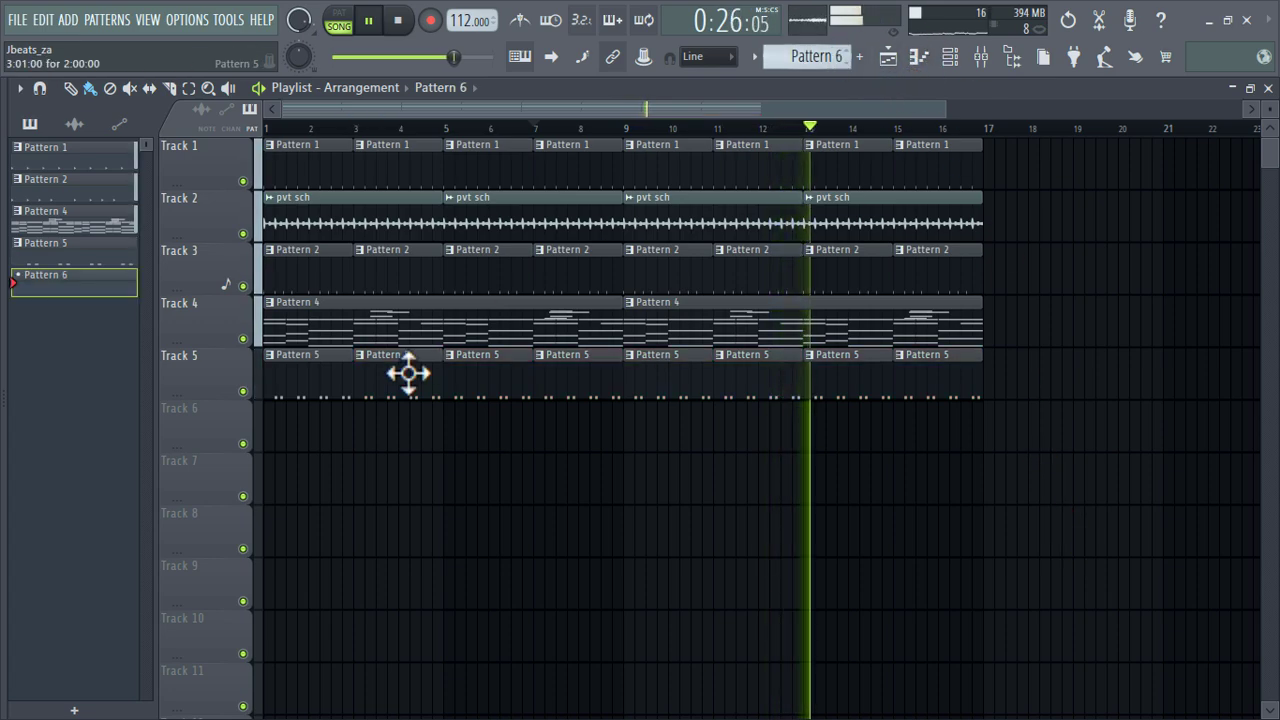
{"action": "left_click", "coordinate": [286, 432]}
{"action": "left_click_drag", "start_coordinate": [307, 427], "coordinate": [994, 466]}
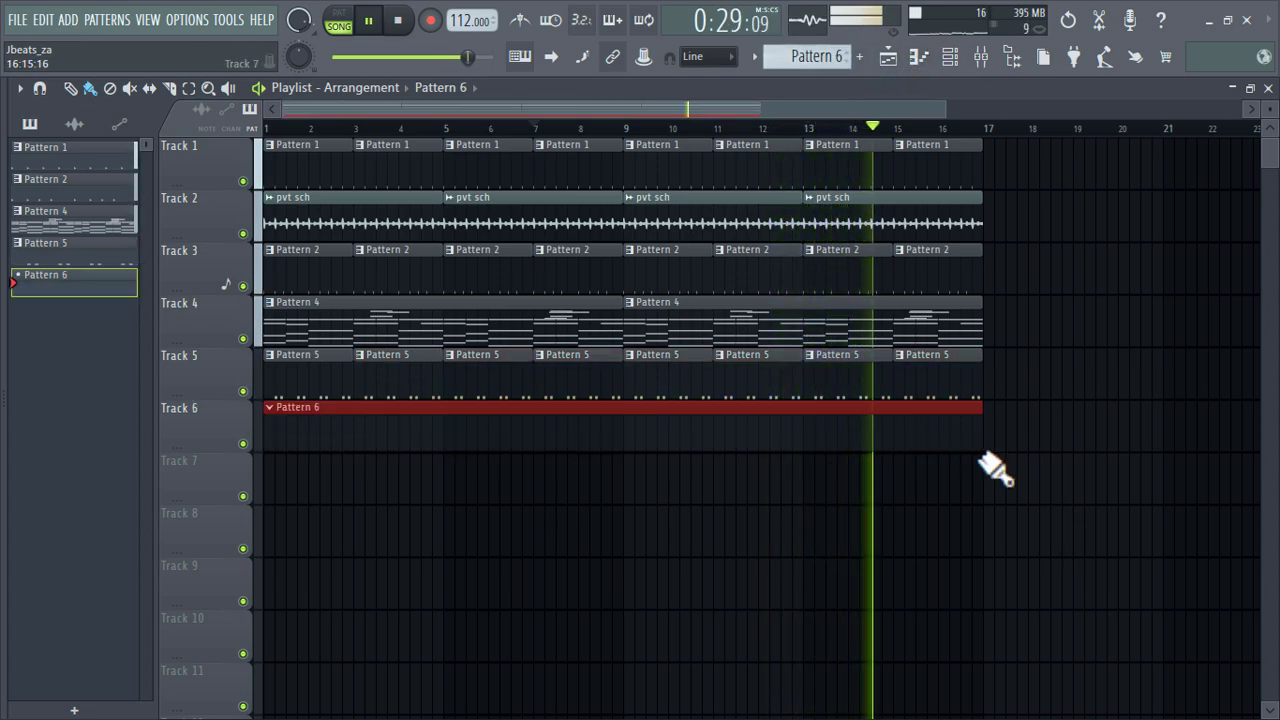
{"action": "key", "text": "space"}
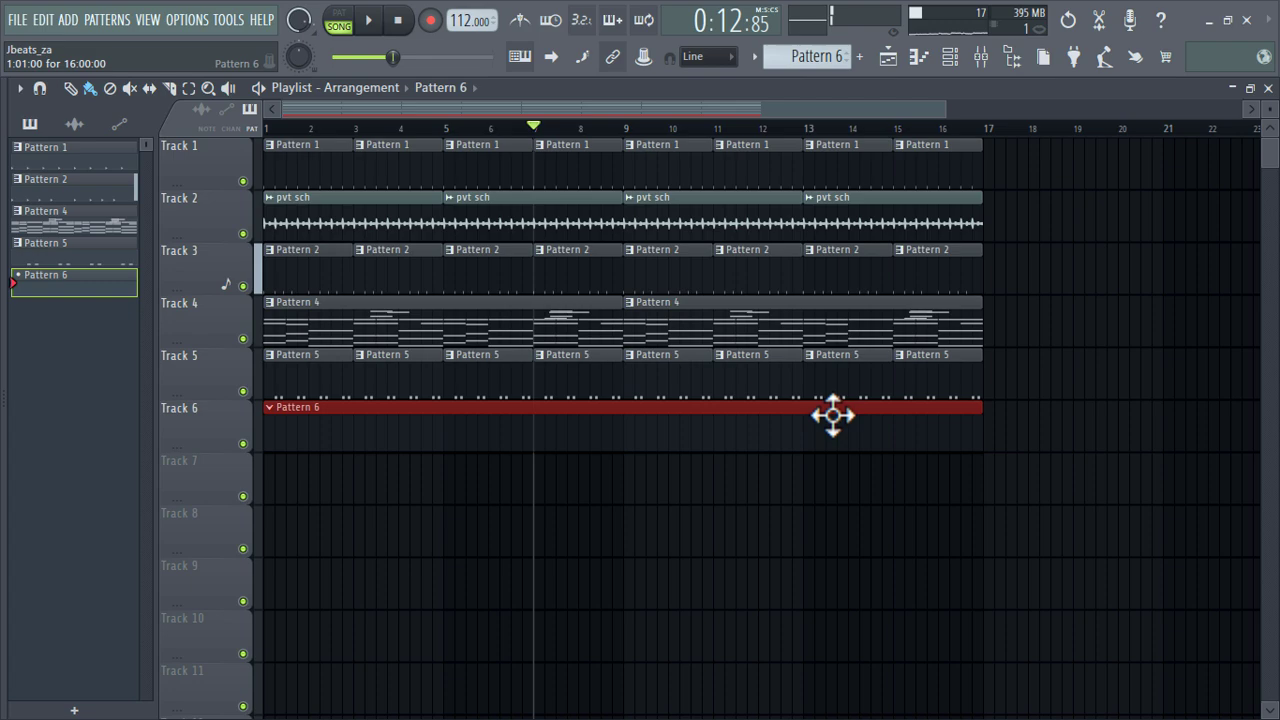
Step: Add an Omnisphere_2 instrument to the channel rack and dismiss its splash page
{"action": "left_click", "coordinate": [952, 58]}
{"action": "left_click", "coordinate": [280, 428]}
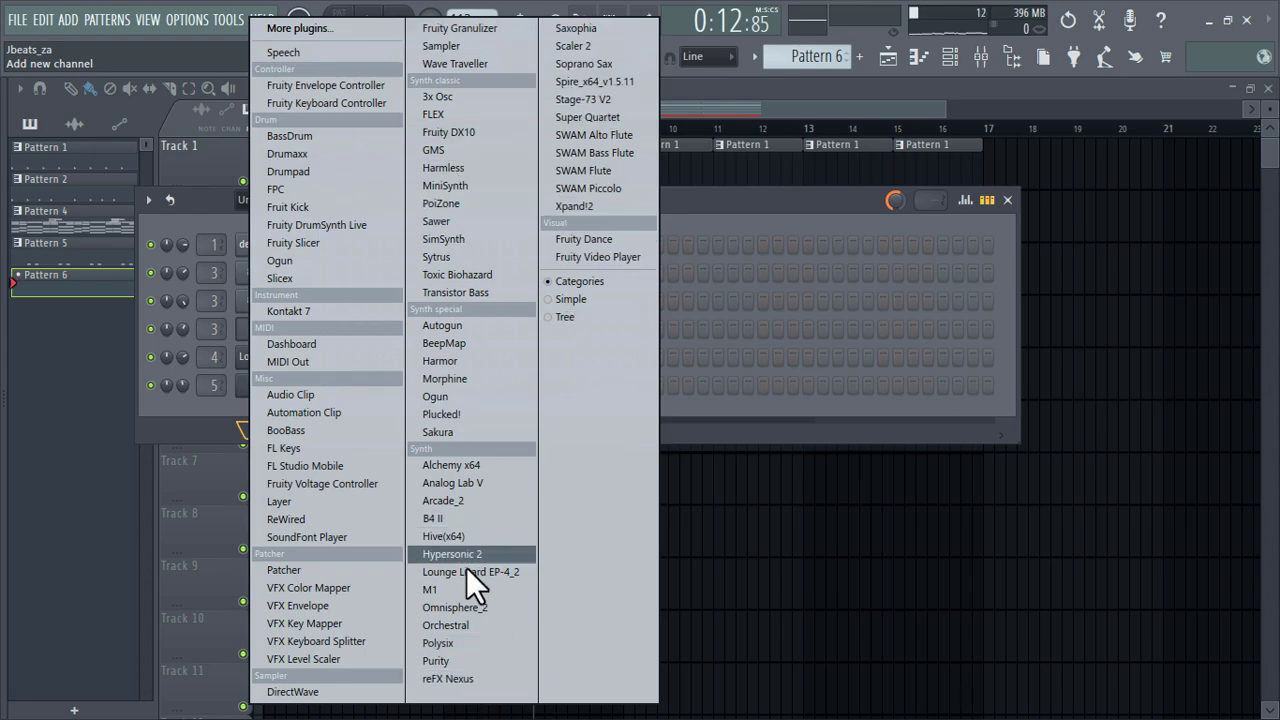
{"action": "left_click", "coordinate": [467, 606]}
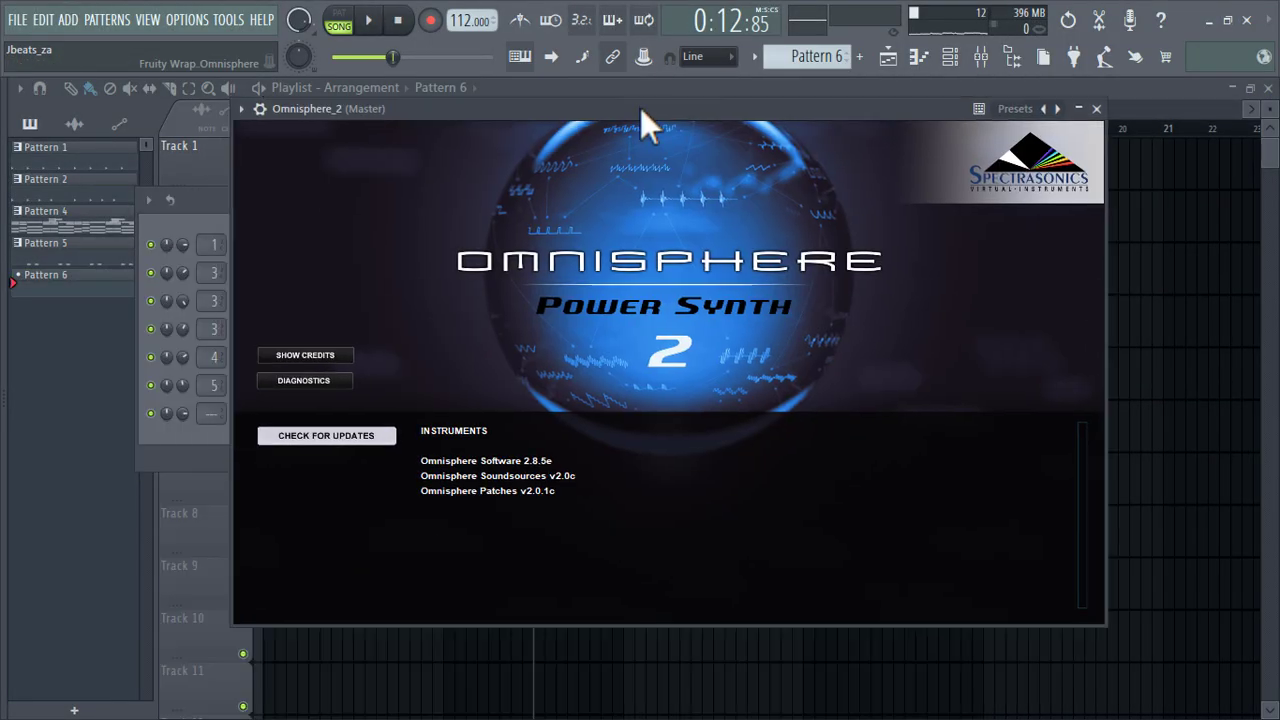
{"action": "left_click", "coordinate": [663, 405]}
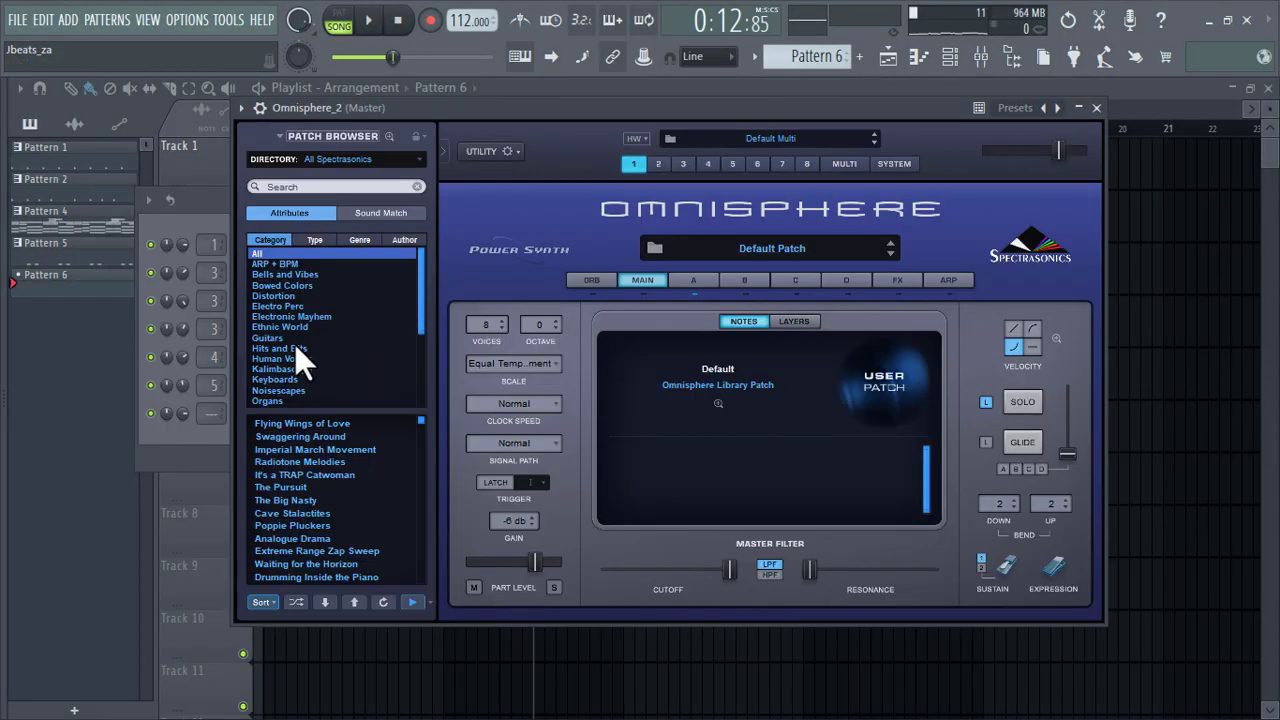
Step: Load the Jazz Guitar Pick-Octaves Wheel patch from Omnisphere's Guitars category and close the plugin window
{"action": "left_click", "coordinate": [322, 339]}
{"action": "left_click_drag", "start_coordinate": [426, 444], "coordinate": [426, 504]}
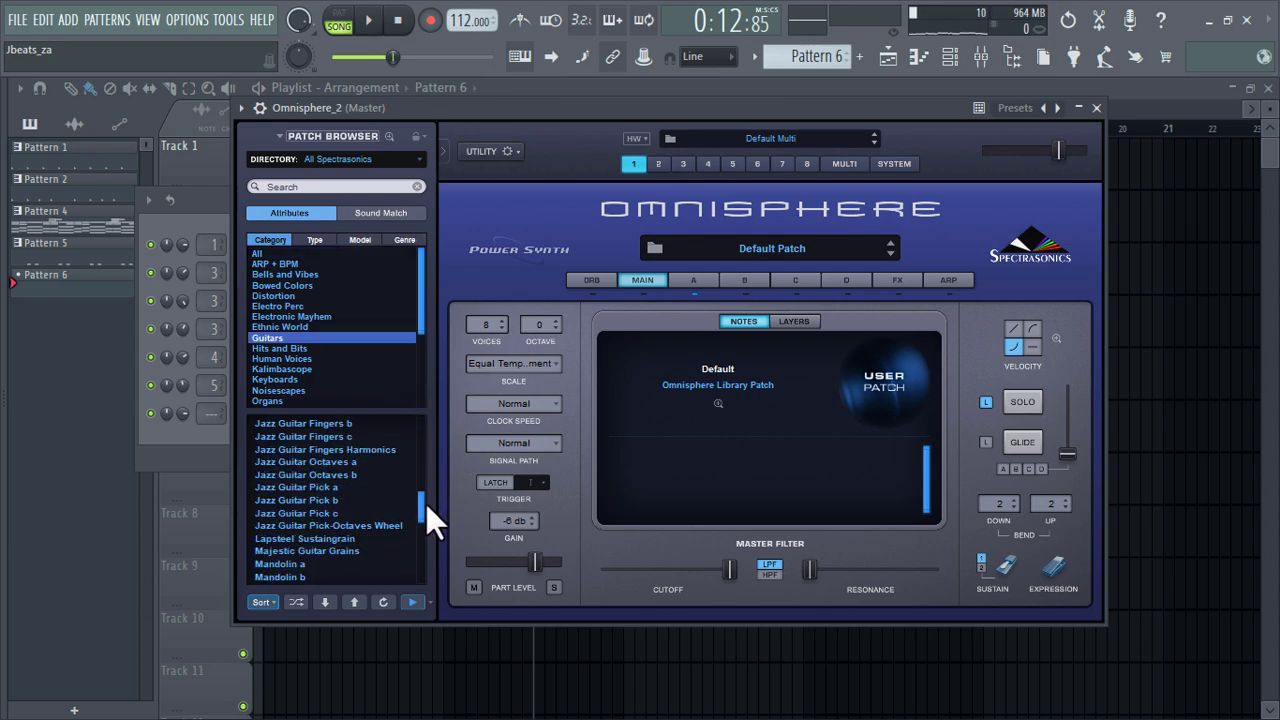
{"action": "left_click", "coordinate": [351, 522]}
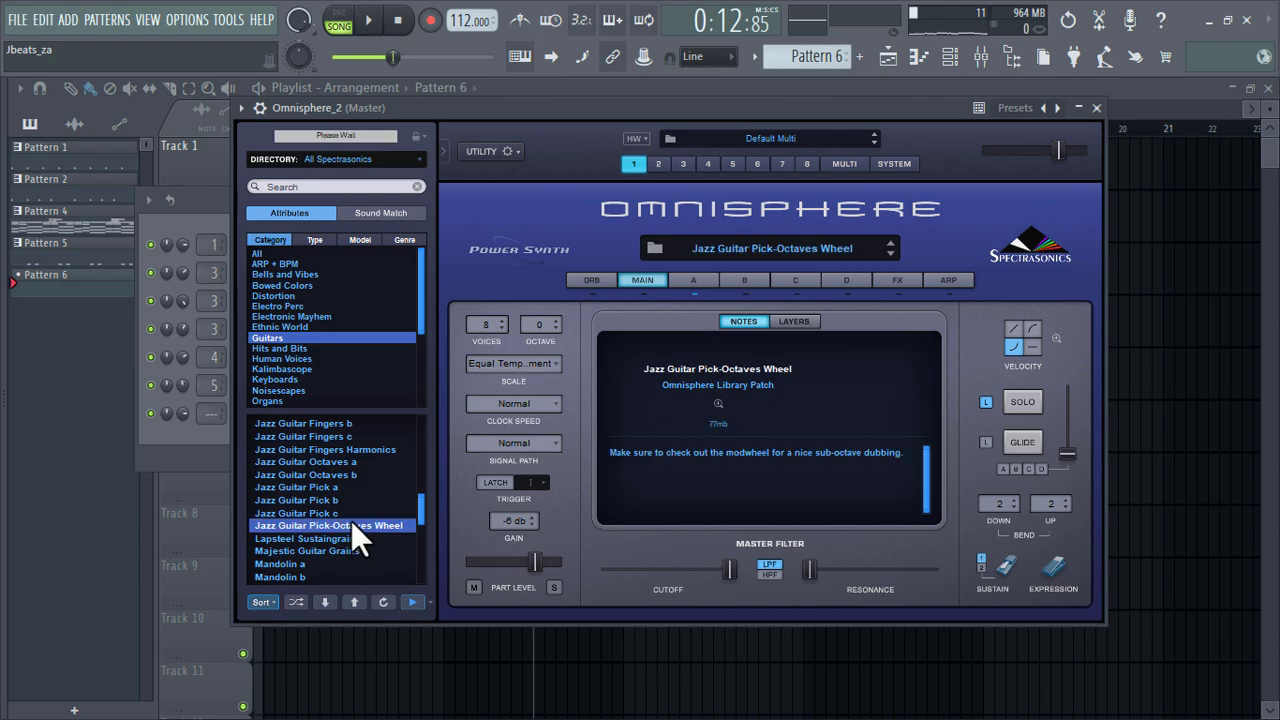
{"action": "left_click", "coordinate": [1097, 107]}
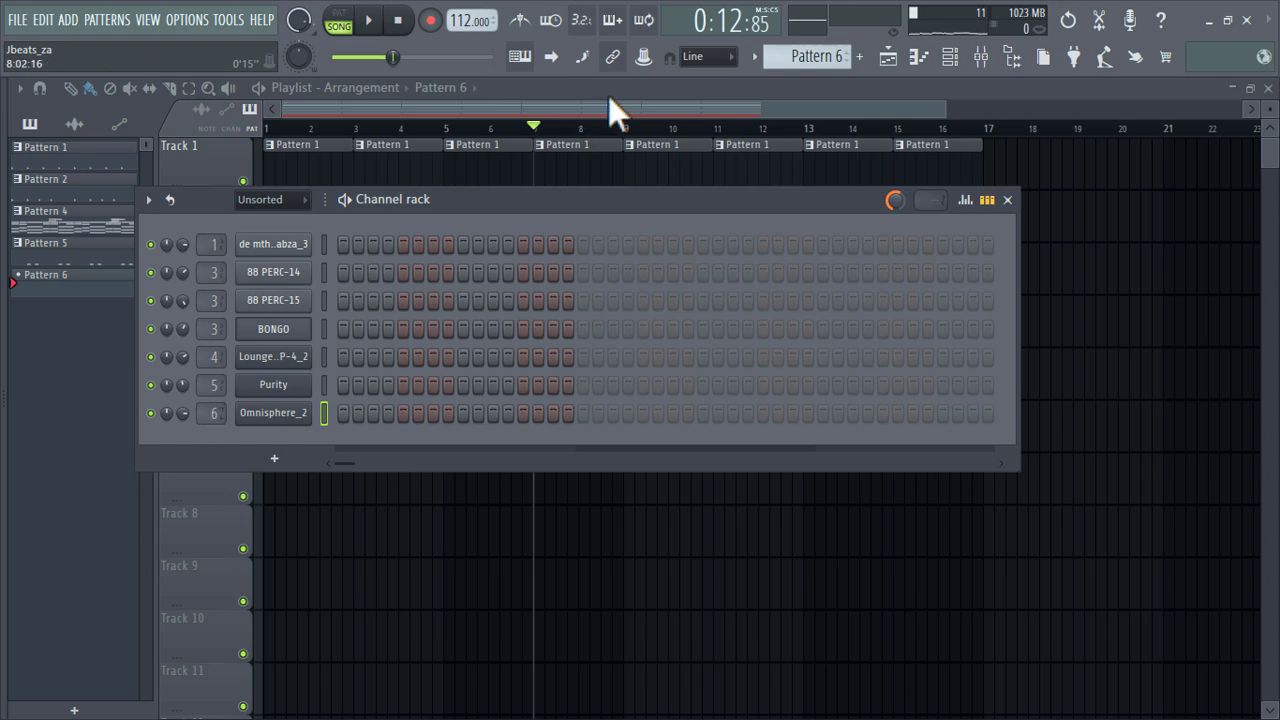
Step: Set the typing keyboard to root note D# with the Major scale layout
{"action": "right_click", "coordinate": [536, 66]}
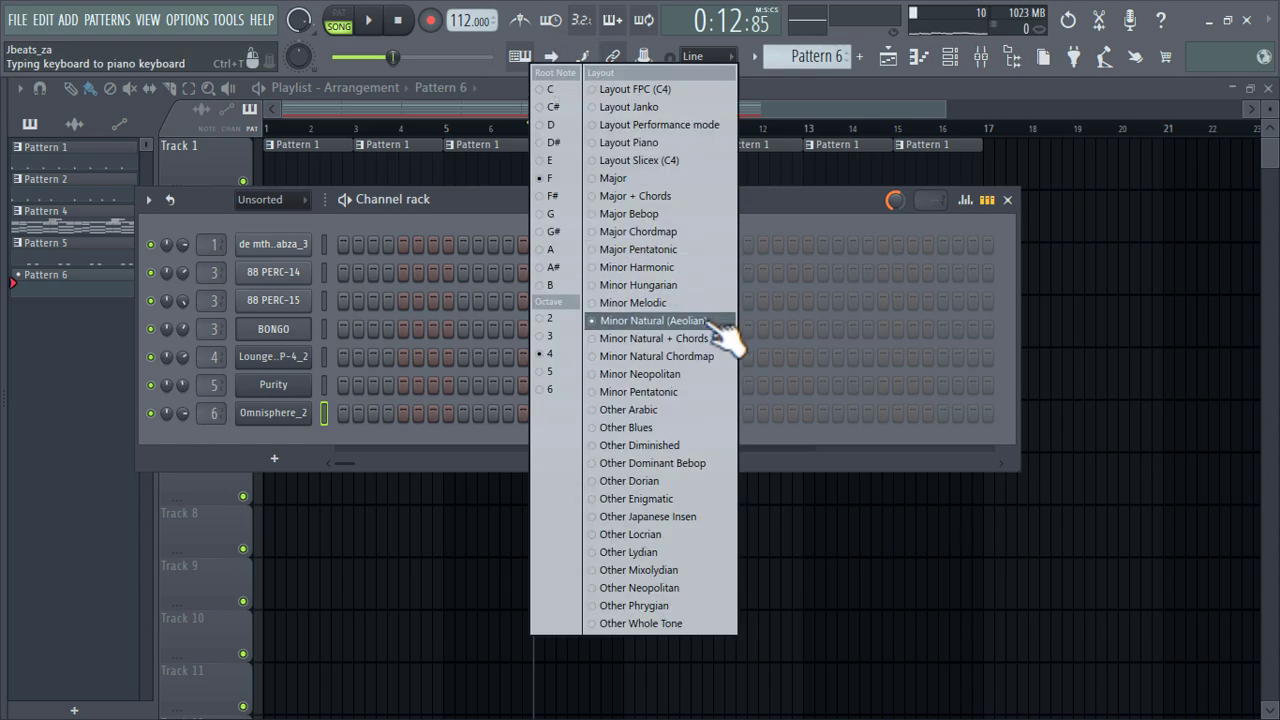
{"action": "left_click", "coordinate": [554, 143]}
{"action": "right_click", "coordinate": [524, 72]}
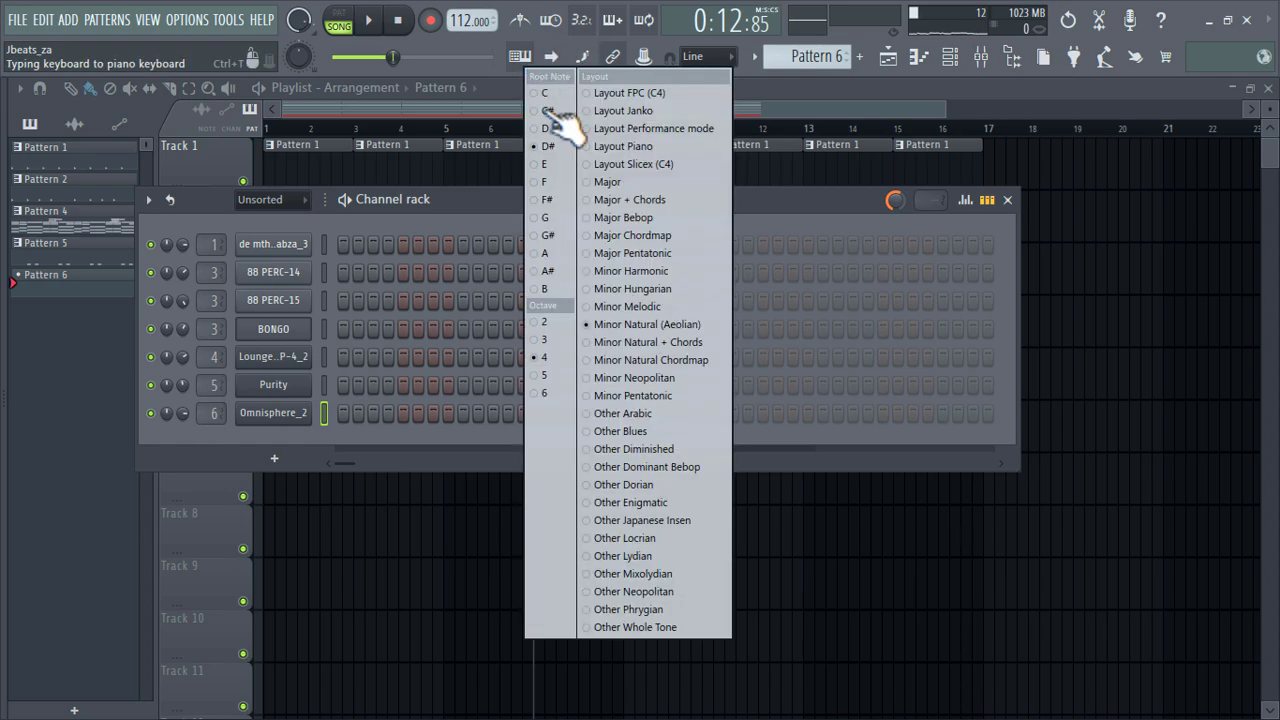
{"action": "left_click", "coordinate": [659, 183]}
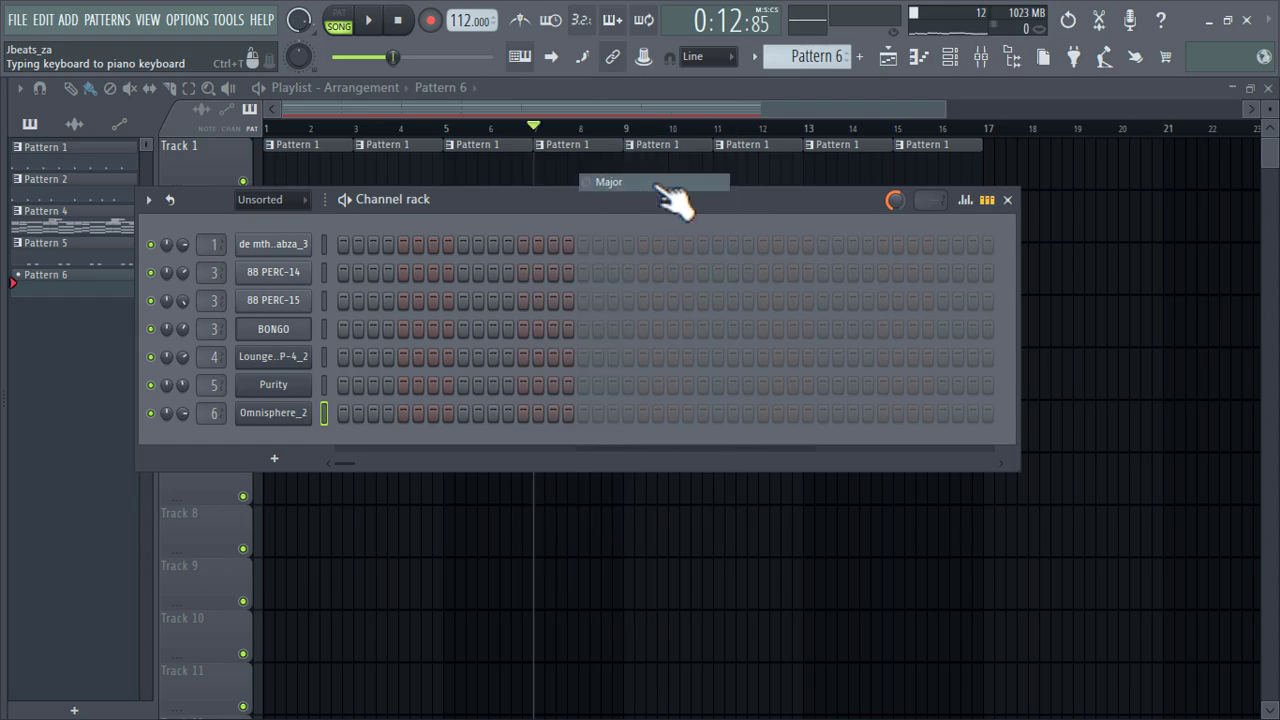
Step: Return to the playlist and record notes and automation for the Omnisphere guitar melody into Pattern 6
{"action": "left_click", "coordinate": [889, 60]}
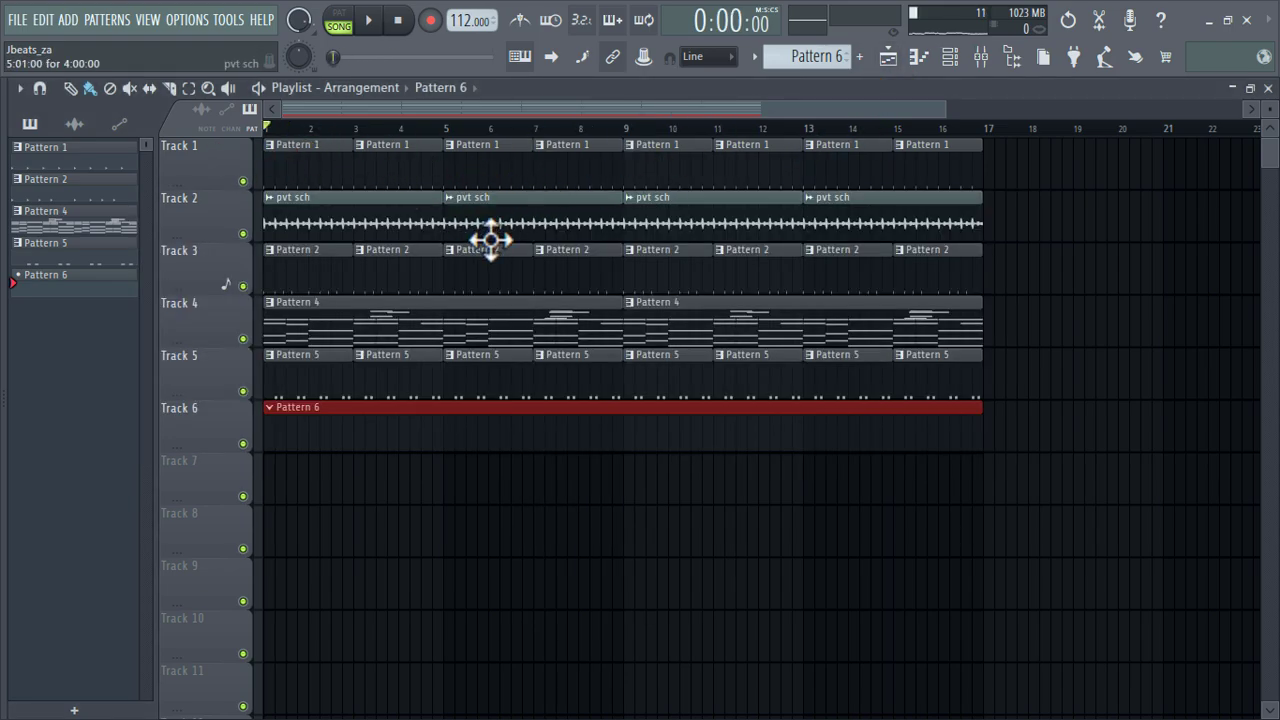
{"action": "left_click", "coordinate": [537, 532], "text": "ctrl"}
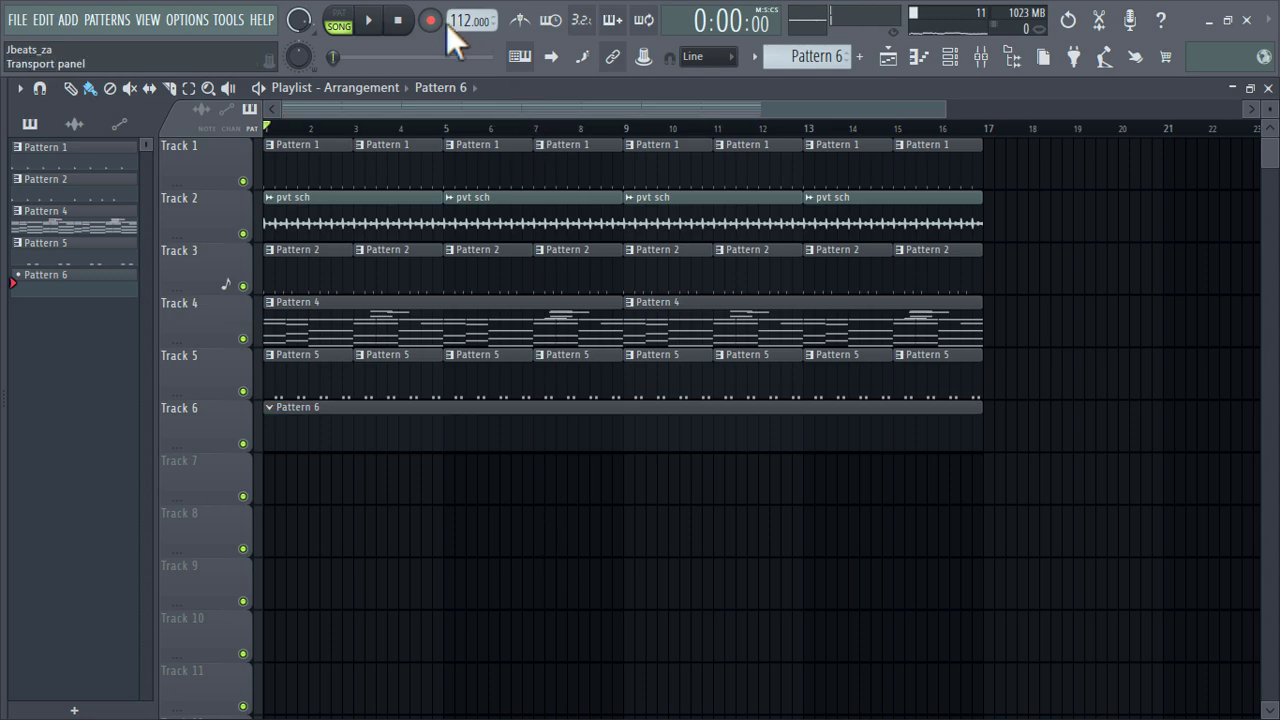
{"action": "key", "text": "r"}
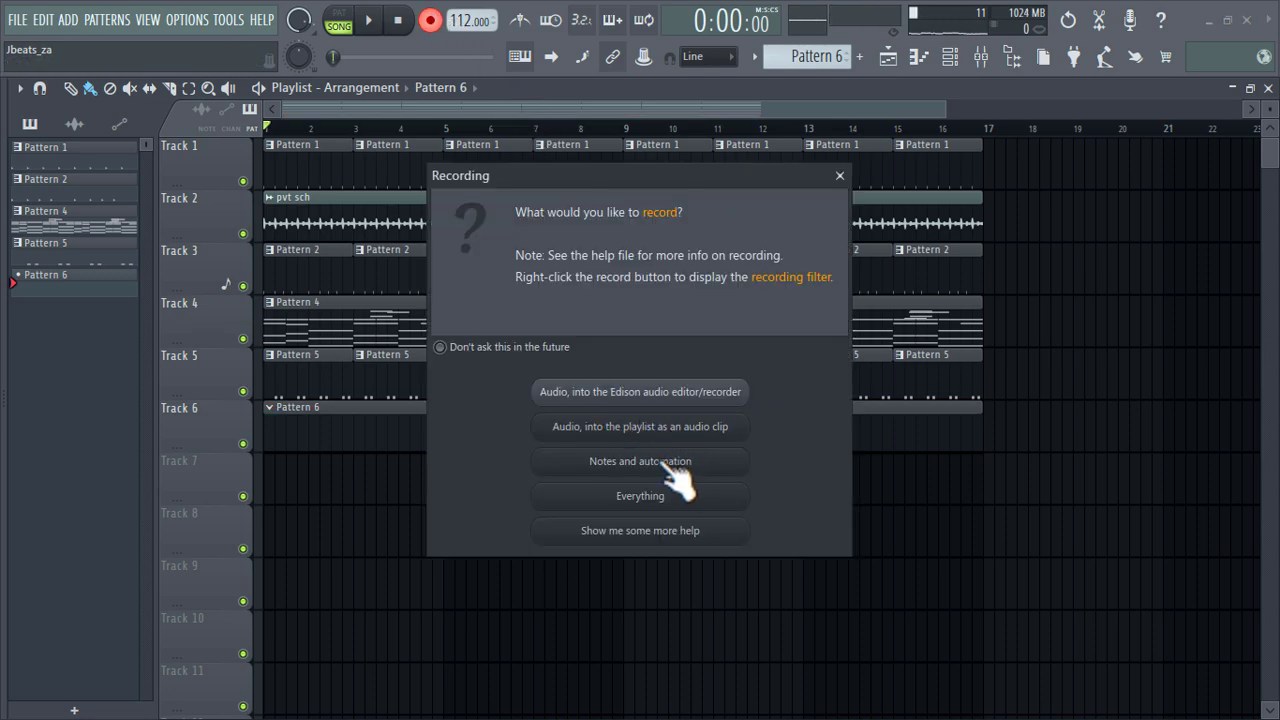
{"action": "left_click", "coordinate": [665, 463]}
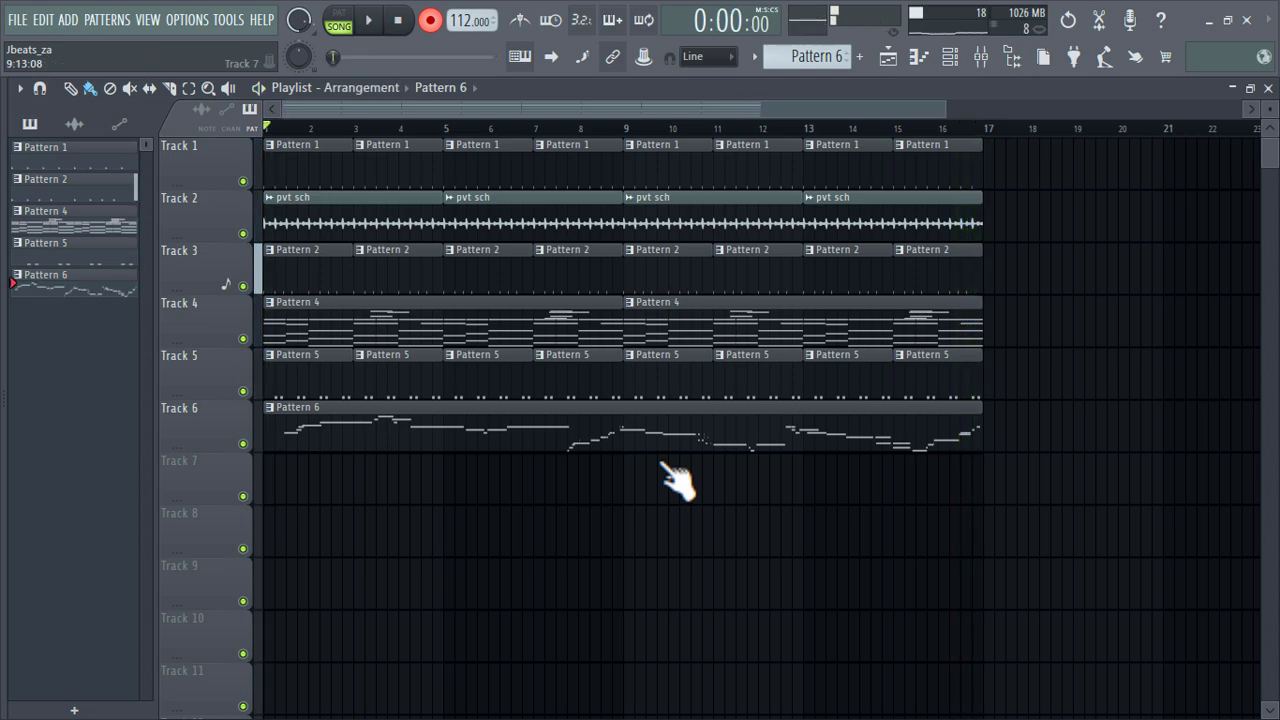
Step: Open Pattern 6's guitar part in the piano roll and quantize its notes with the default template
{"action": "double_click", "coordinate": [628, 433]}
{"action": "key", "text": "alt+q"}
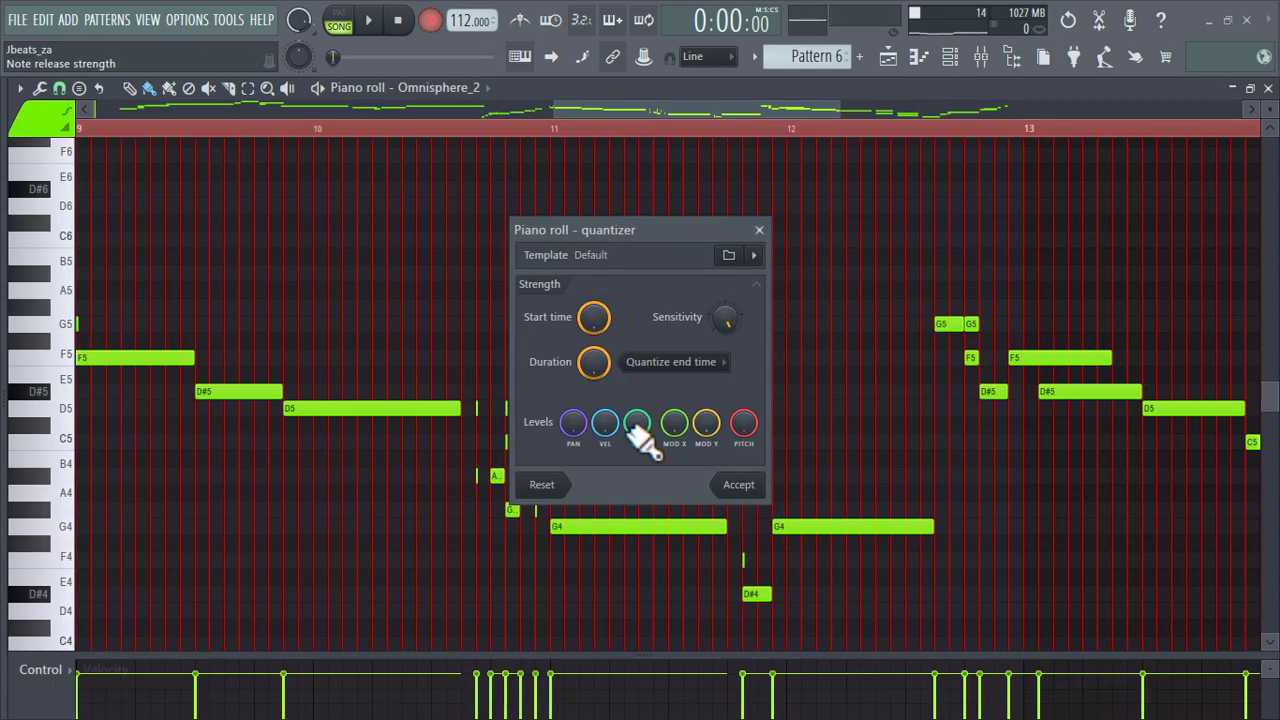
{"action": "left_click", "coordinate": [738, 486]}
Step: Randomize the guitar notes' velocity levels, then apply the strumizer to the part
{"action": "key", "text": "alt+r"}
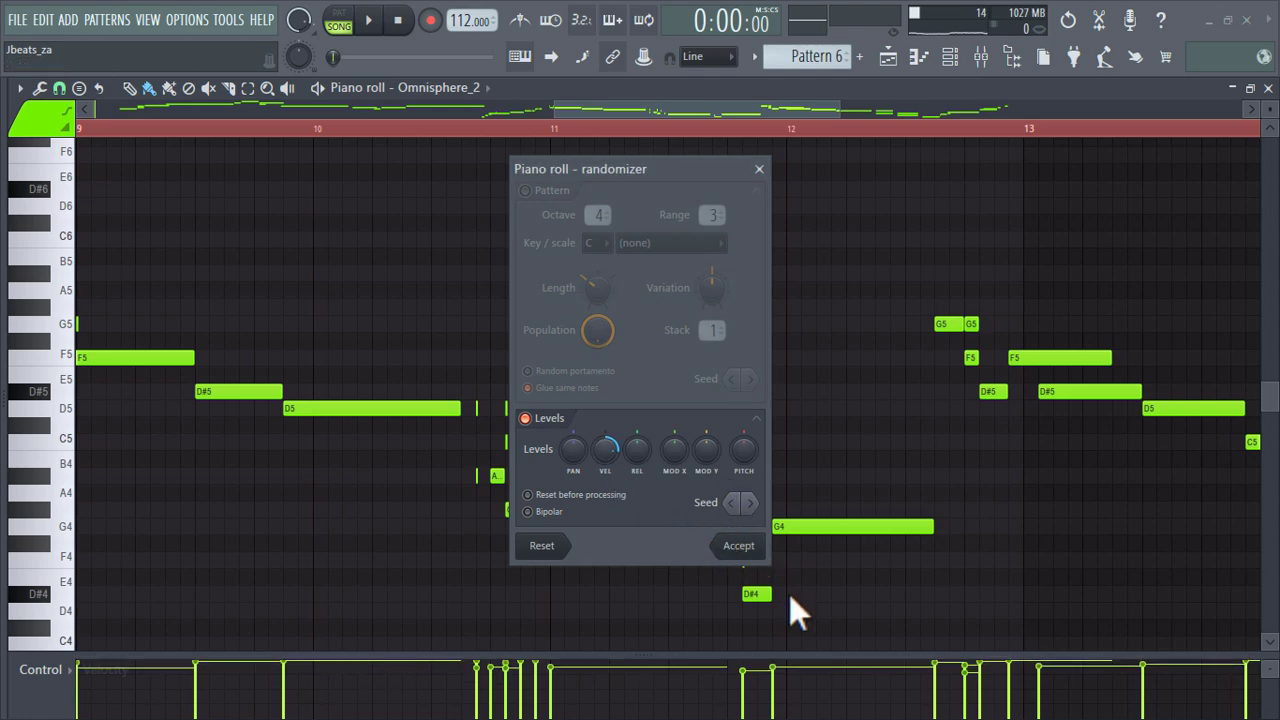
{"action": "left_click", "coordinate": [743, 552]}
{"action": "key", "text": "alt+s"}
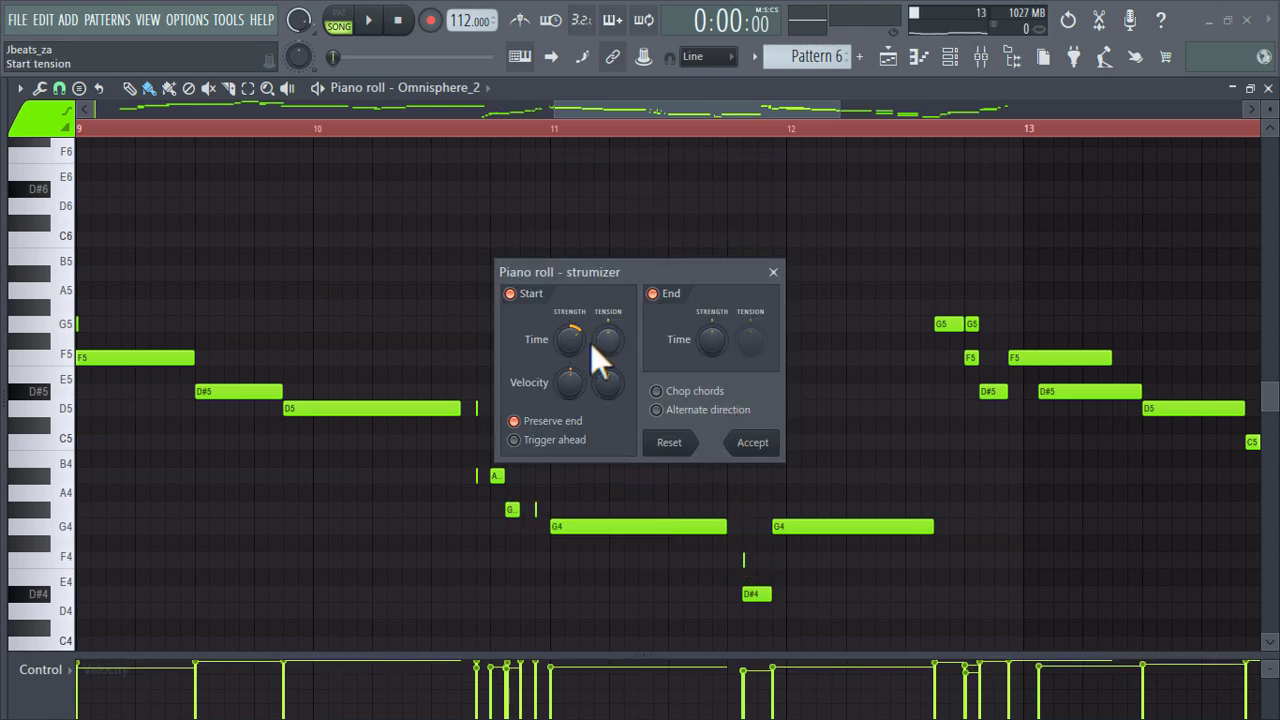
{"action": "left_click", "coordinate": [753, 452]}
Step: Enlarge the velocity lane and lower the velocities of selected loud guitar notes in bars 1 to 10 during playback
{"action": "scroll", "coordinate": [757, 457], "scroll_direction": "down", "scroll_amount": 5}
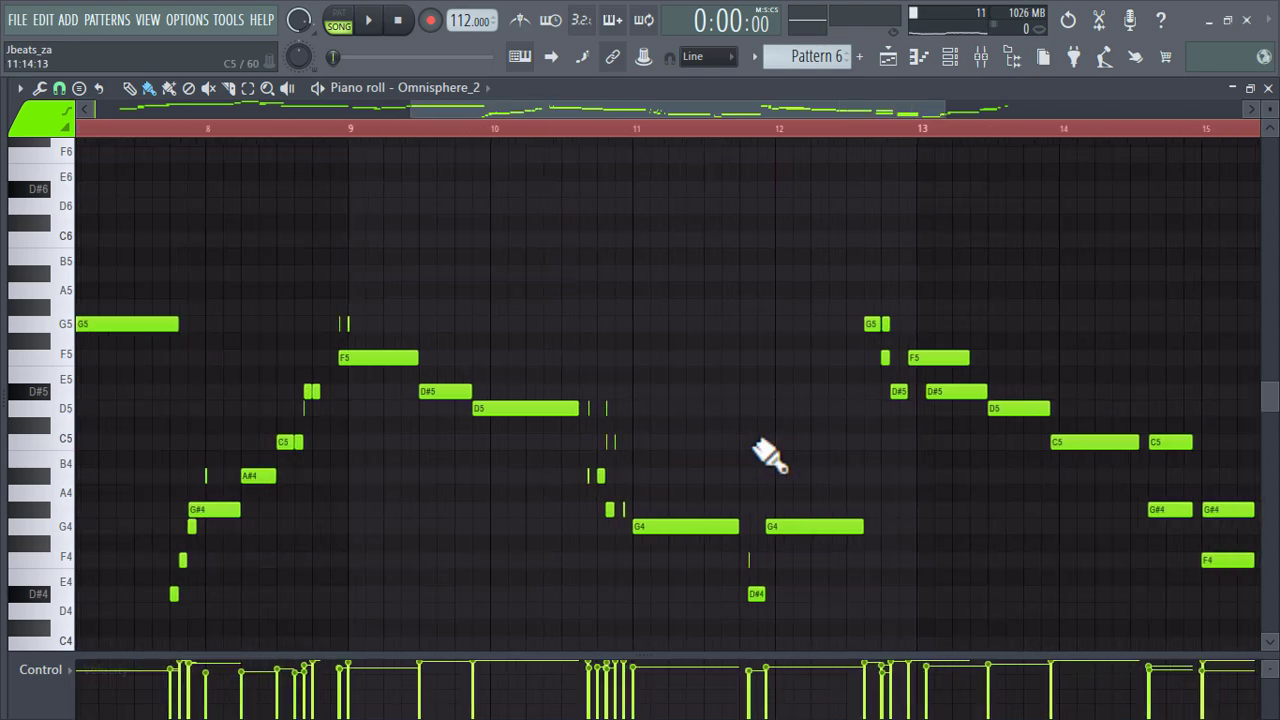
{"action": "key", "text": "space"}
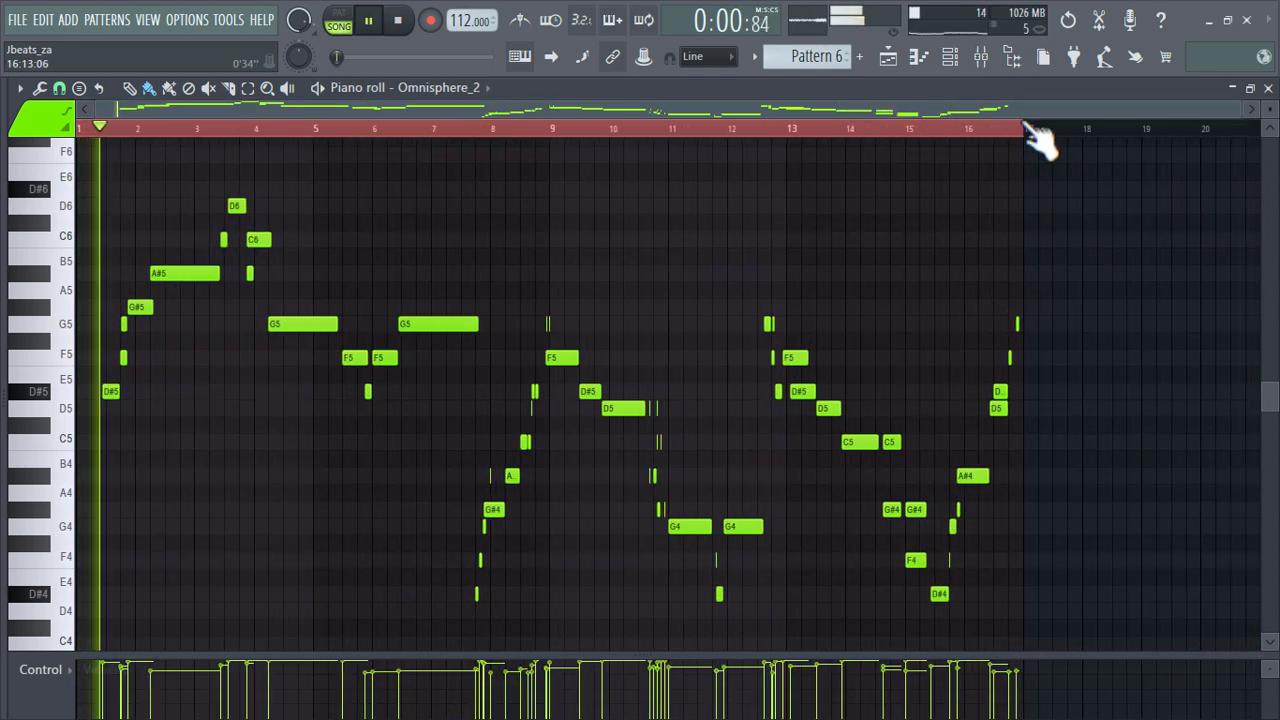
{"action": "scroll", "coordinate": [410, 405], "scroll_direction": "down", "scroll_amount": 5}
{"action": "key", "text": "space"}
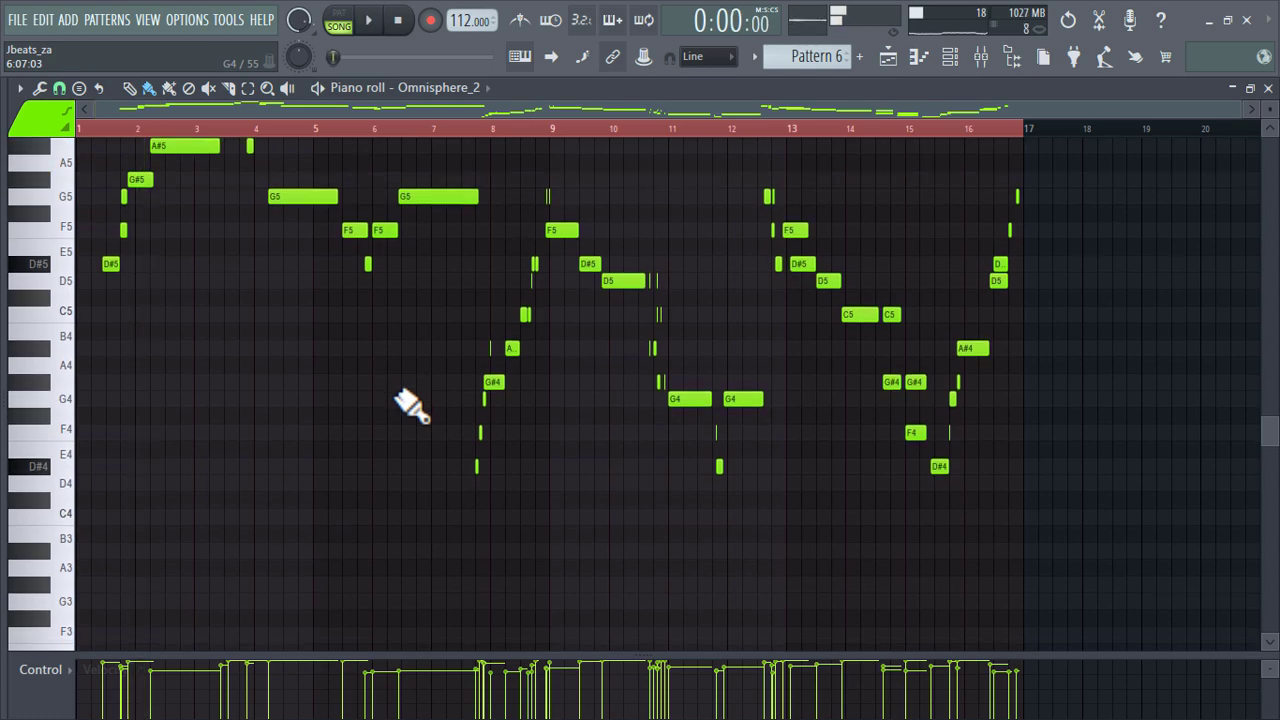
{"action": "left_click_drag", "start_coordinate": [729, 655], "coordinate": [702, 272]}
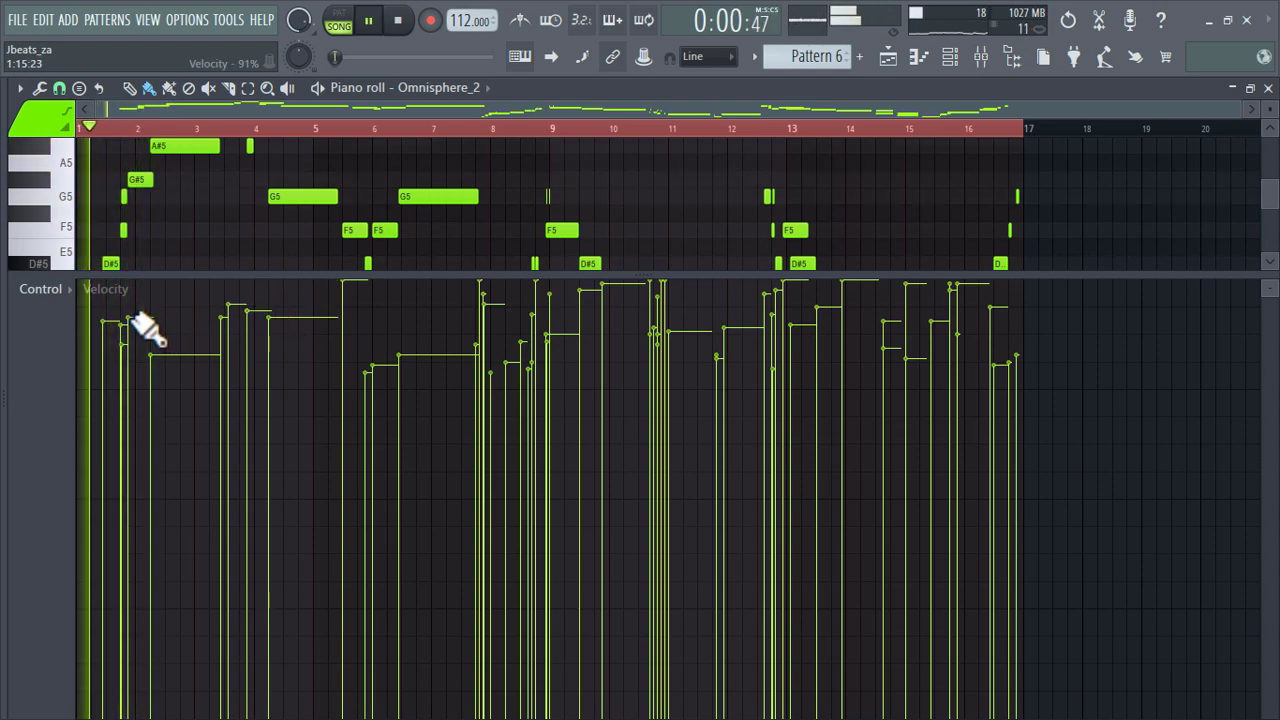
{"action": "left_click", "coordinate": [273, 334]}
{"action": "mouse_move", "coordinate": [286, 330]}
{"action": "left_mouse_down"}
{"action": "mouse_move", "coordinate": [295, 340]}
{"action": "mouse_move", "coordinate": [345, 326]}
{"action": "left_mouse_up"}
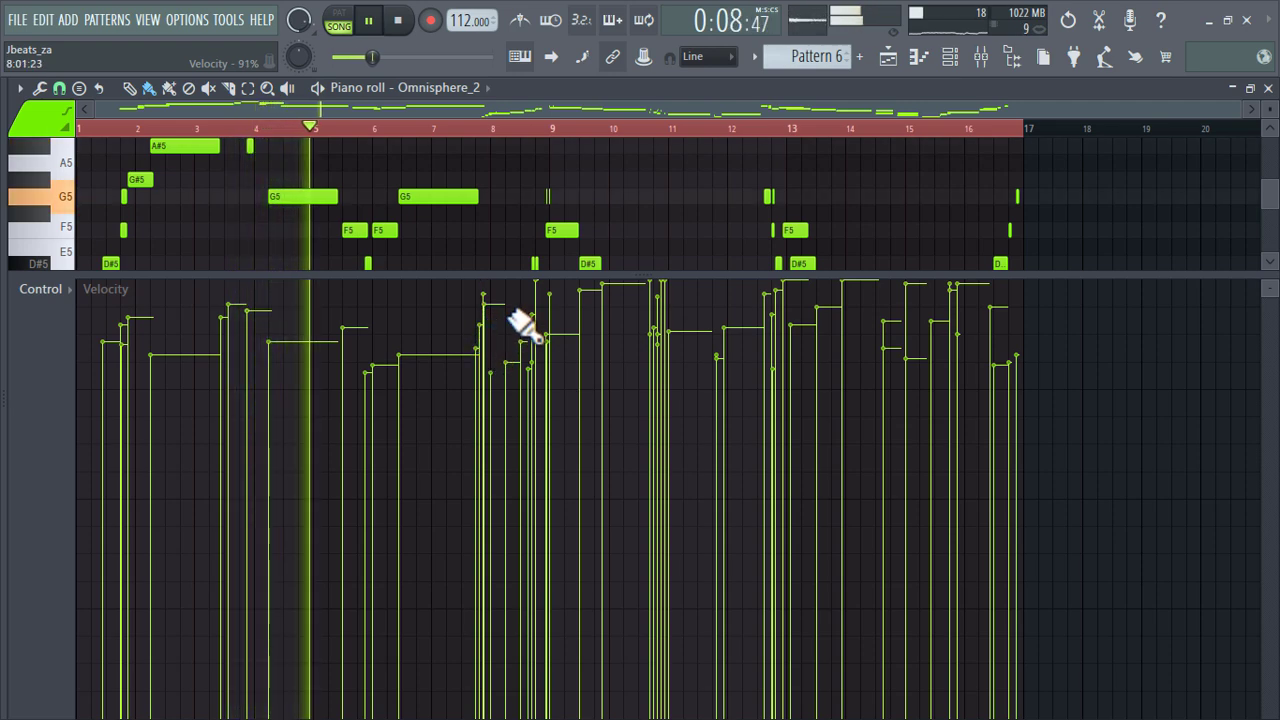
{"action": "left_click", "coordinate": [535, 294]}
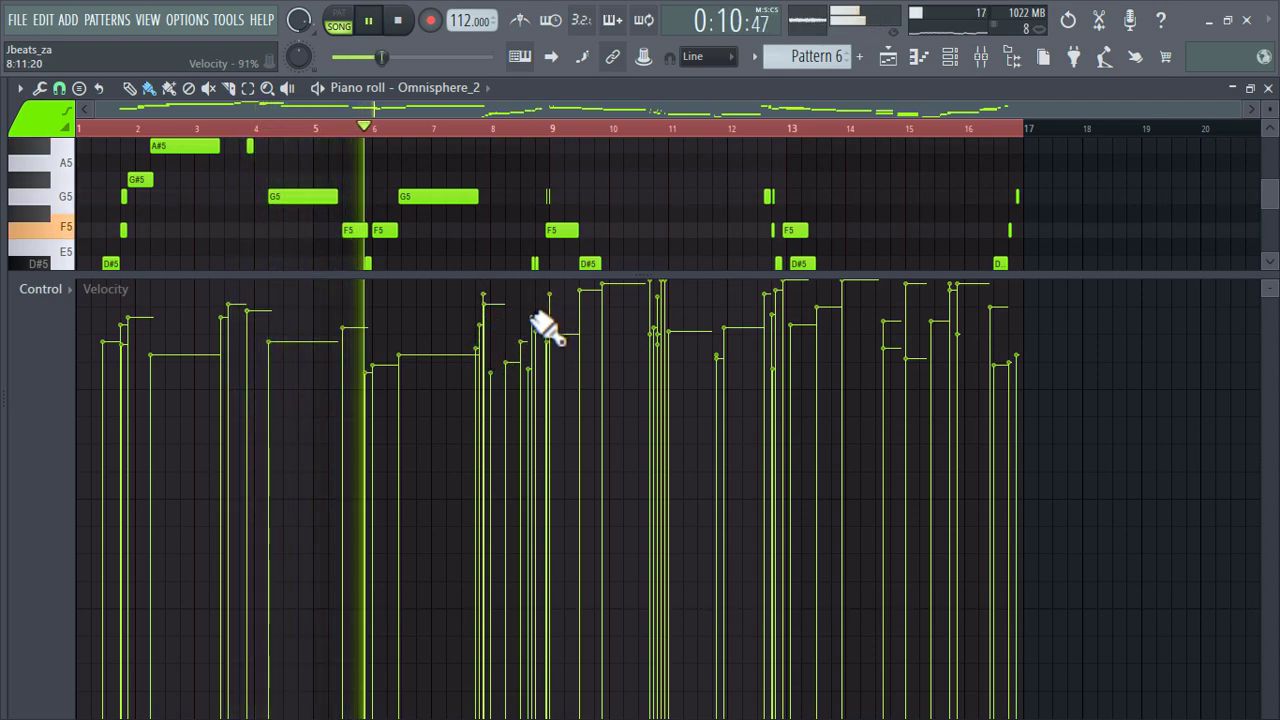
{"action": "left_click_drag", "start_coordinate": [532, 316], "coordinate": [537, 332]}
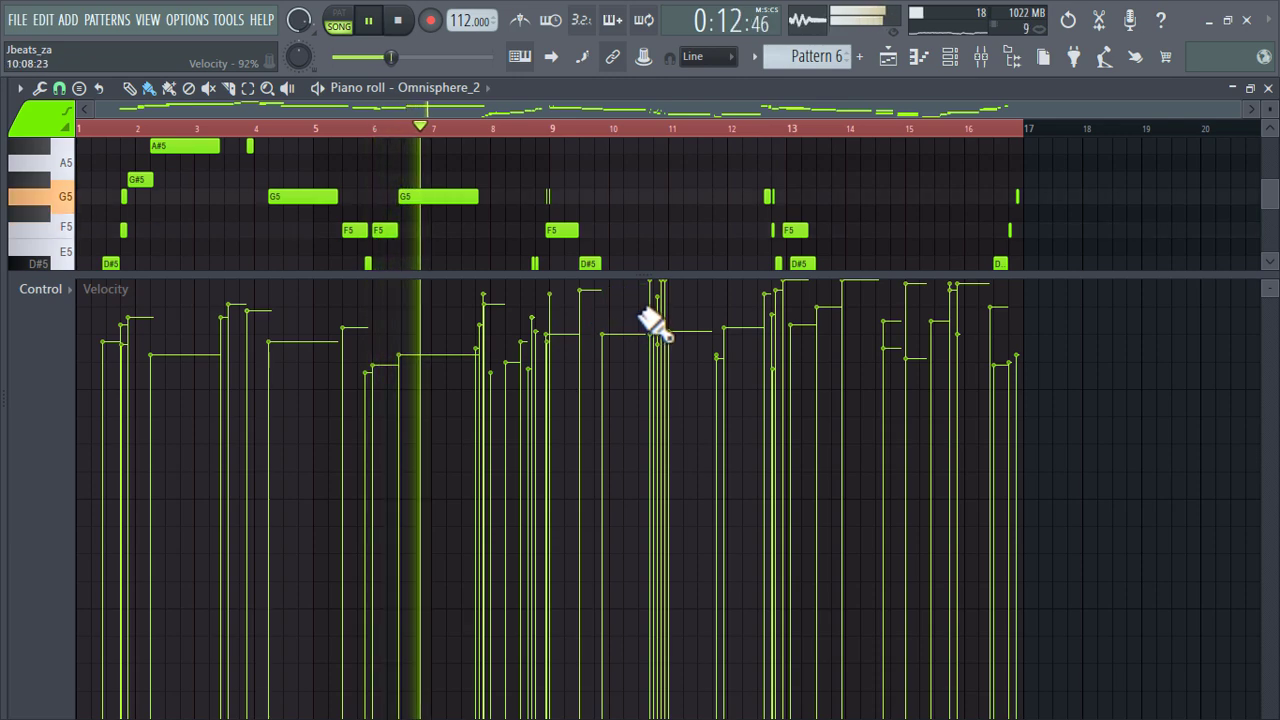
Step: Even out all the guitar velocities with level scaling and shrink the velocity lane back down
{"action": "key", "text": "alt+x"}
{"action": "left_click_drag", "start_coordinate": [639, 360], "coordinate": [639, 335]}
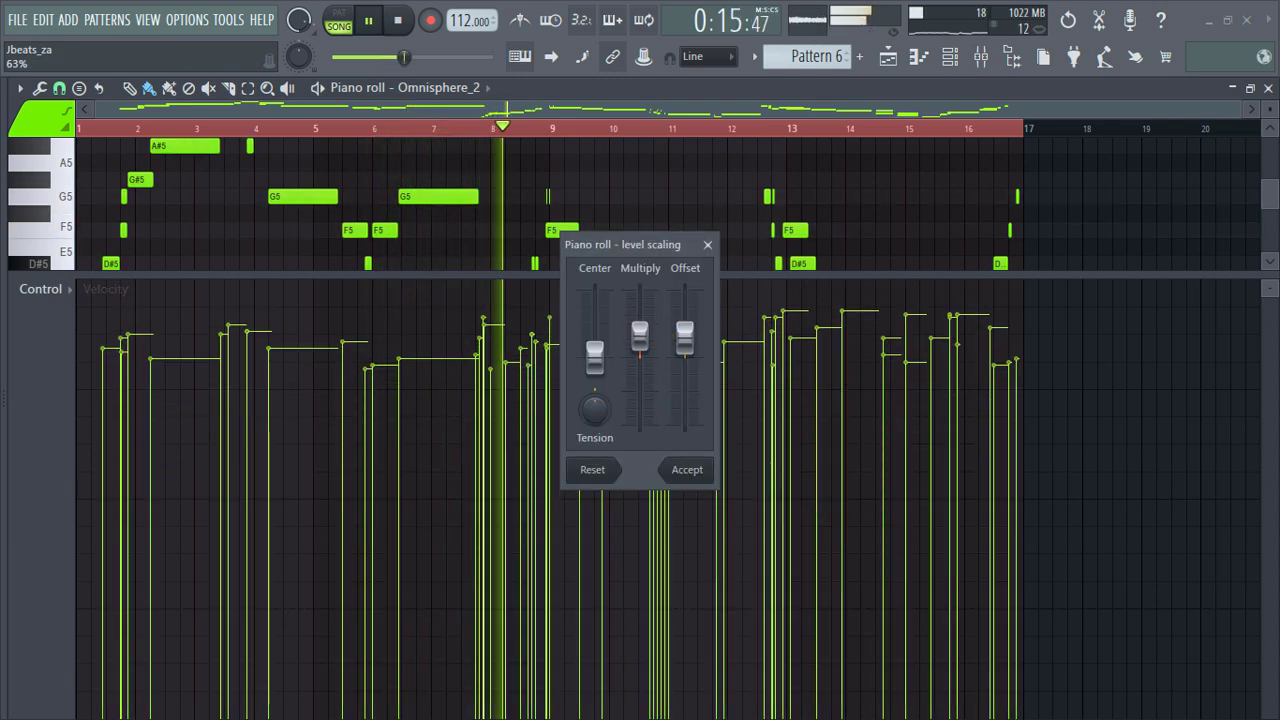
{"action": "left_click", "coordinate": [702, 477]}
{"action": "left_click_drag", "start_coordinate": [940, 276], "coordinate": [1026, 663]}
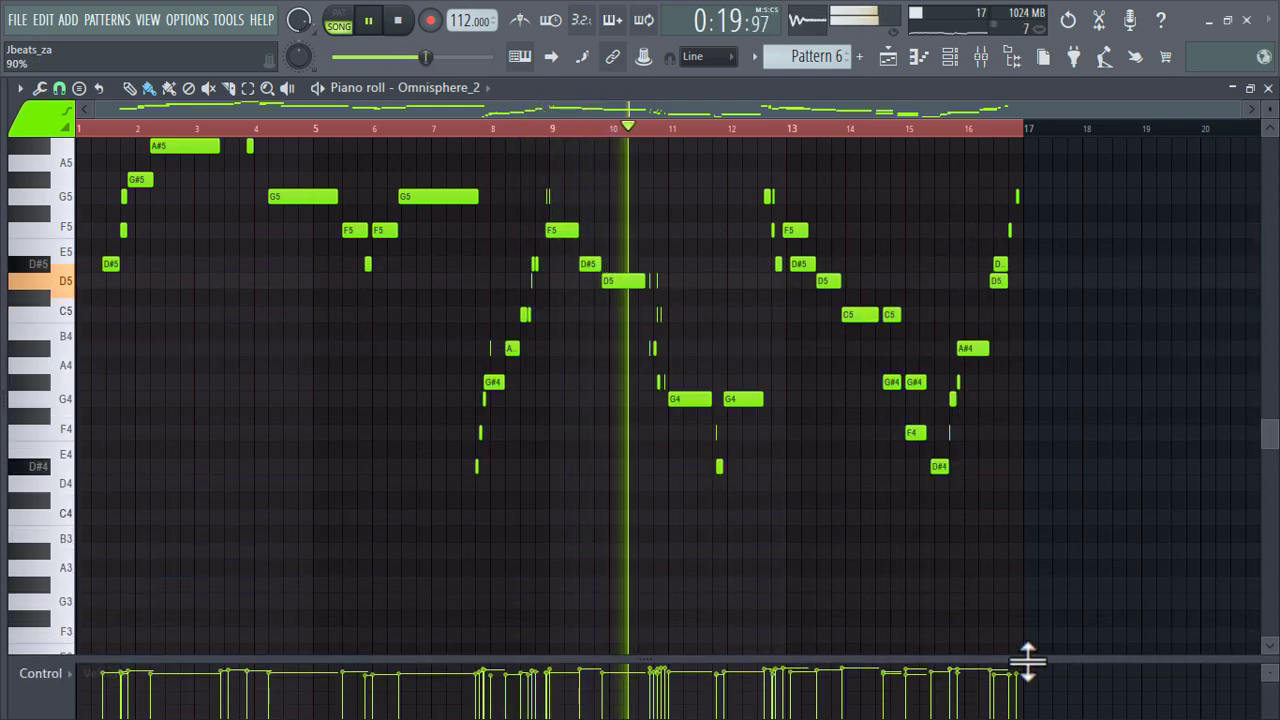
Step: Load Fruity Parametric EQ 2 in slot 1 of Insert 6, apply the 40Hz cut preset and move band 1's cutoff higher
{"action": "left_click", "coordinate": [982, 57]}
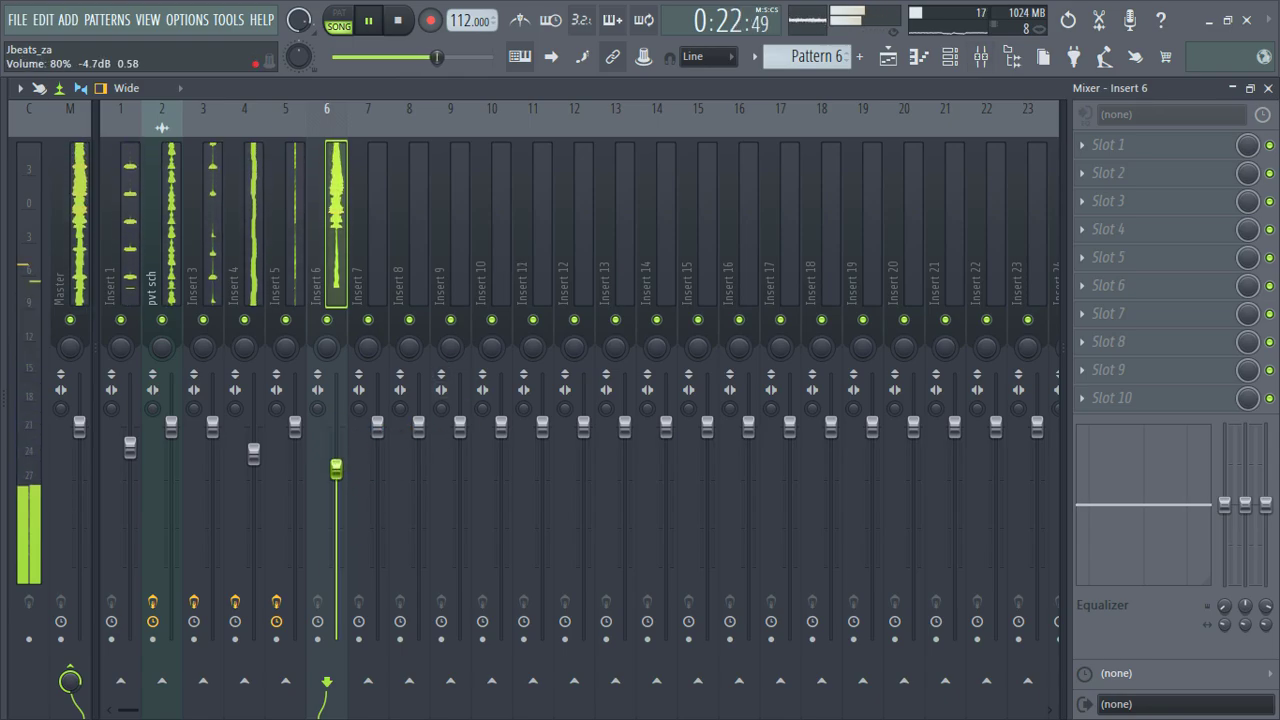
{"action": "left_click", "coordinate": [1185, 160]}
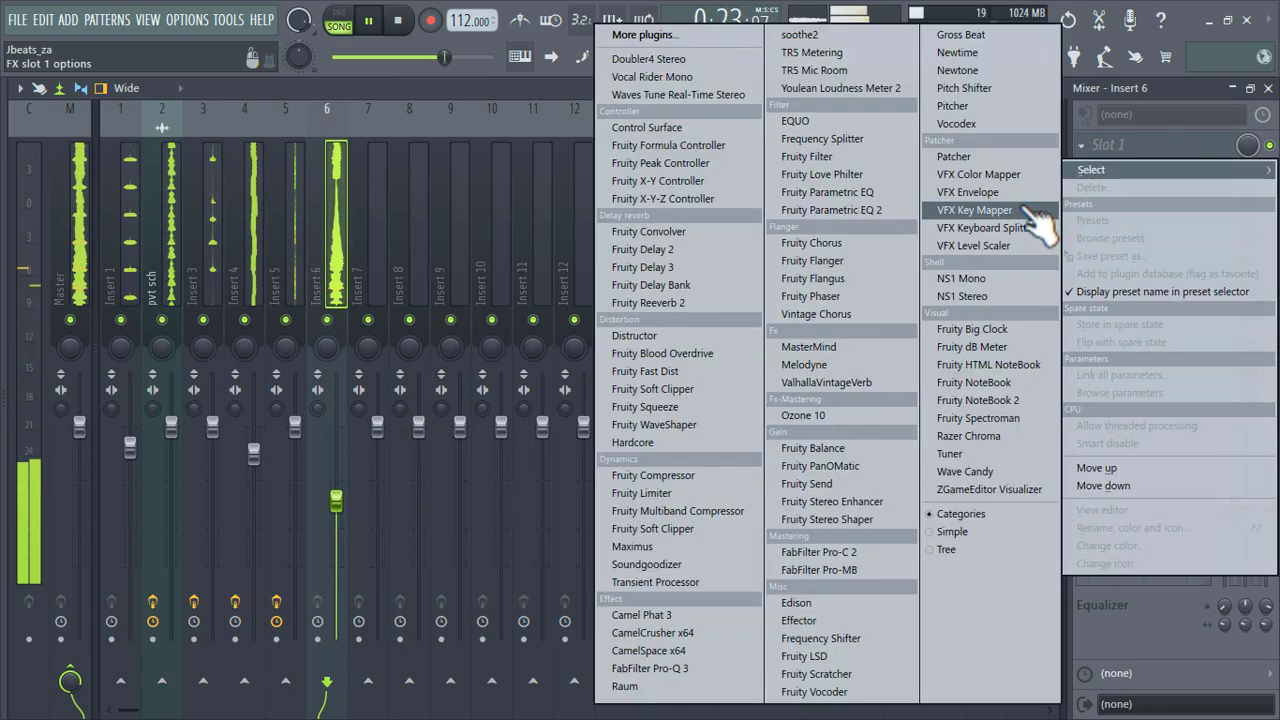
{"action": "left_click", "coordinate": [855, 212]}
{"action": "left_click", "coordinate": [716, 322]}
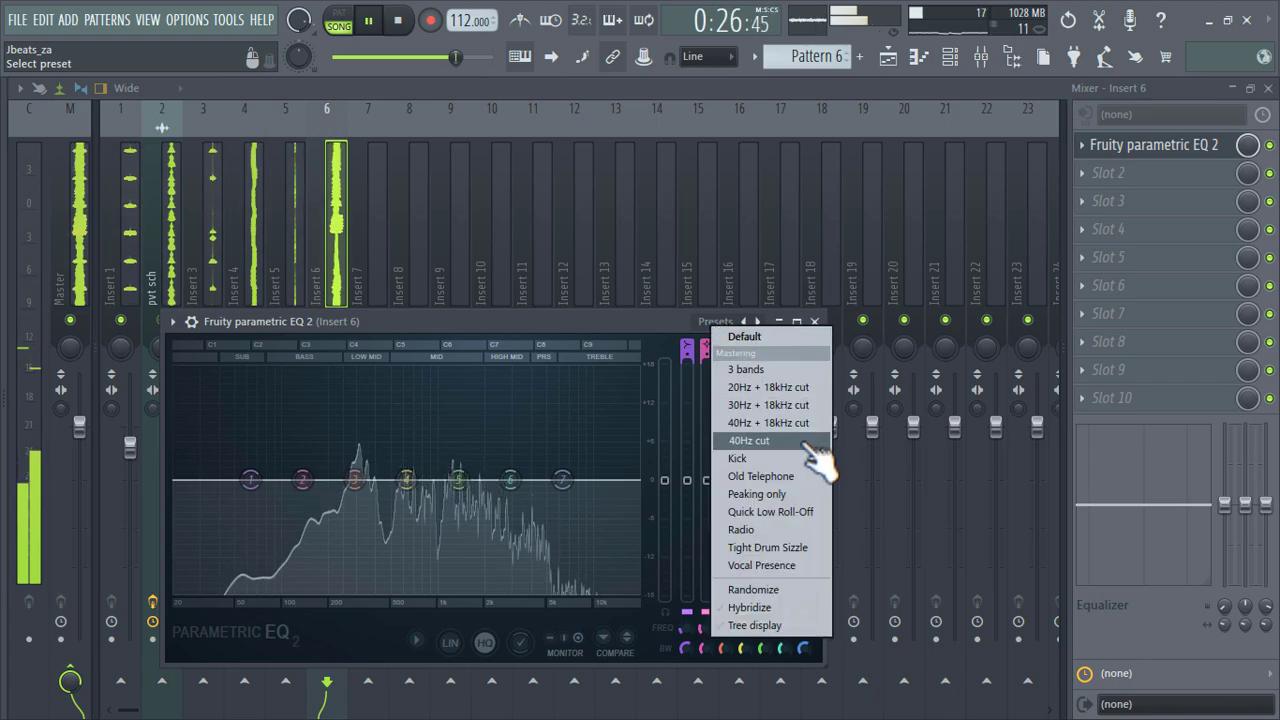
{"action": "left_click", "coordinate": [800, 442]}
{"action": "left_click_drag", "start_coordinate": [230, 476], "coordinate": [321, 480]}
Step: Load Fruity Chorus in slot 2 of Insert 6 and close its window
{"action": "left_click", "coordinate": [1097, 173]}
{"action": "left_click", "coordinate": [1100, 185]}
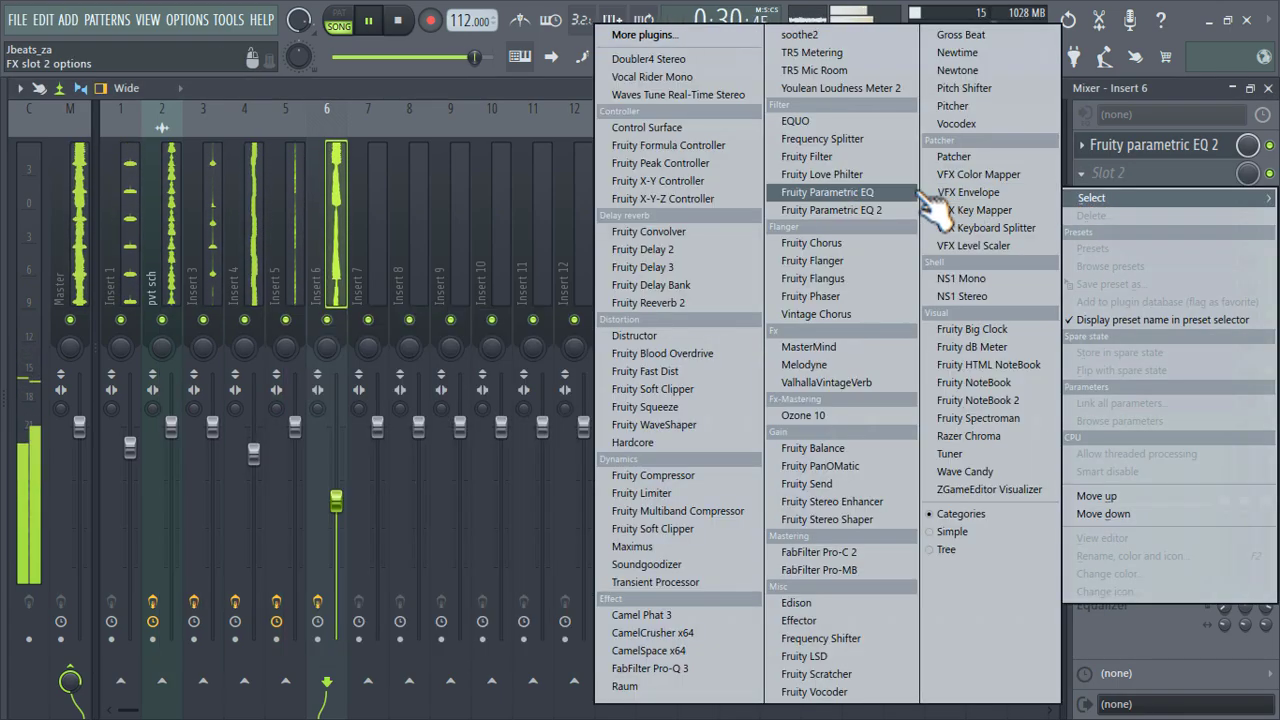
{"action": "left_click", "coordinate": [852, 248]}
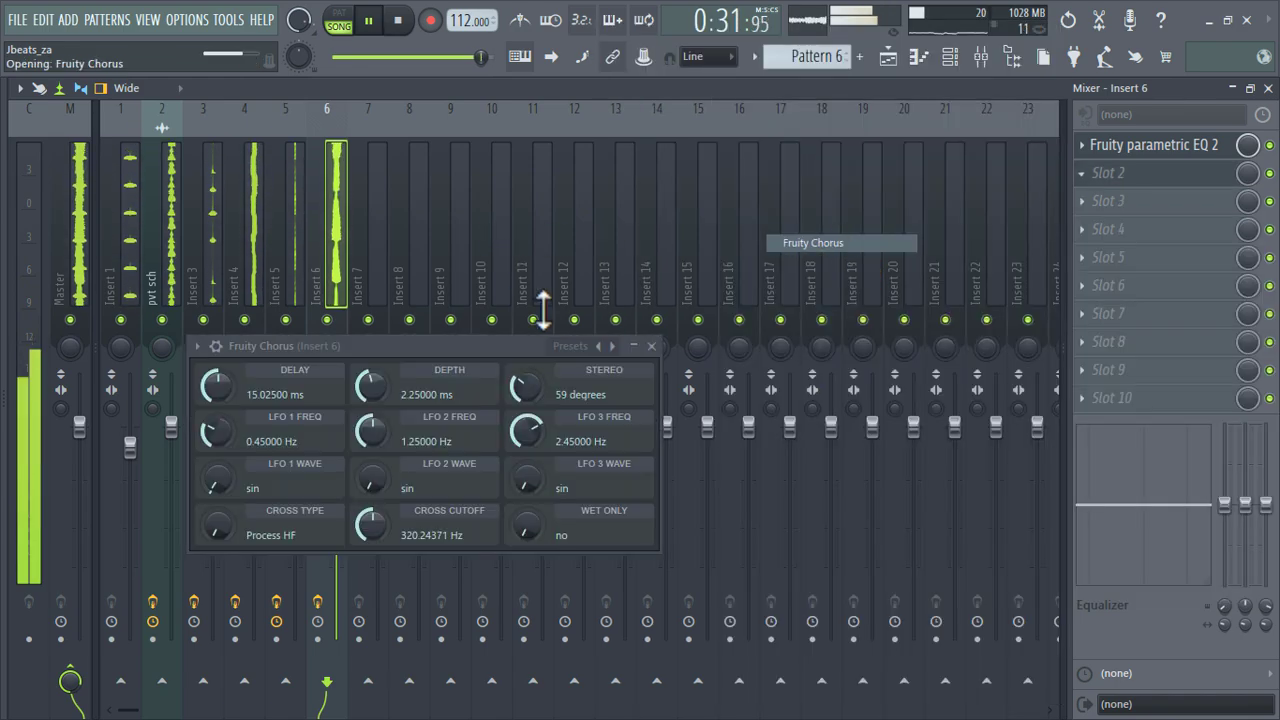
{"action": "left_click", "coordinate": [650, 347]}
{"action": "left_click", "coordinate": [652, 346]}
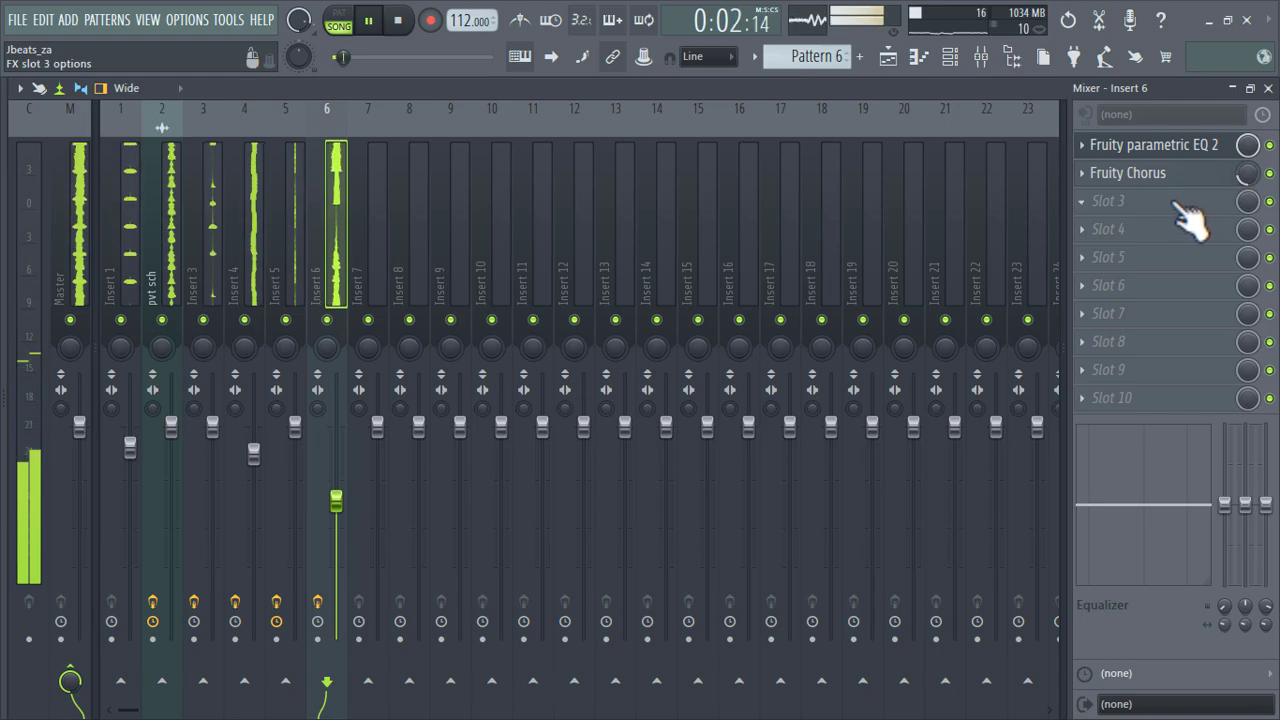
Step: Add Fruity Reeverb 2 in slot 3 and Fruity Delay Bank in slot 4 of Insert 6
{"action": "left_click", "coordinate": [1180, 210]}
{"action": "left_click", "coordinate": [755, 302]}
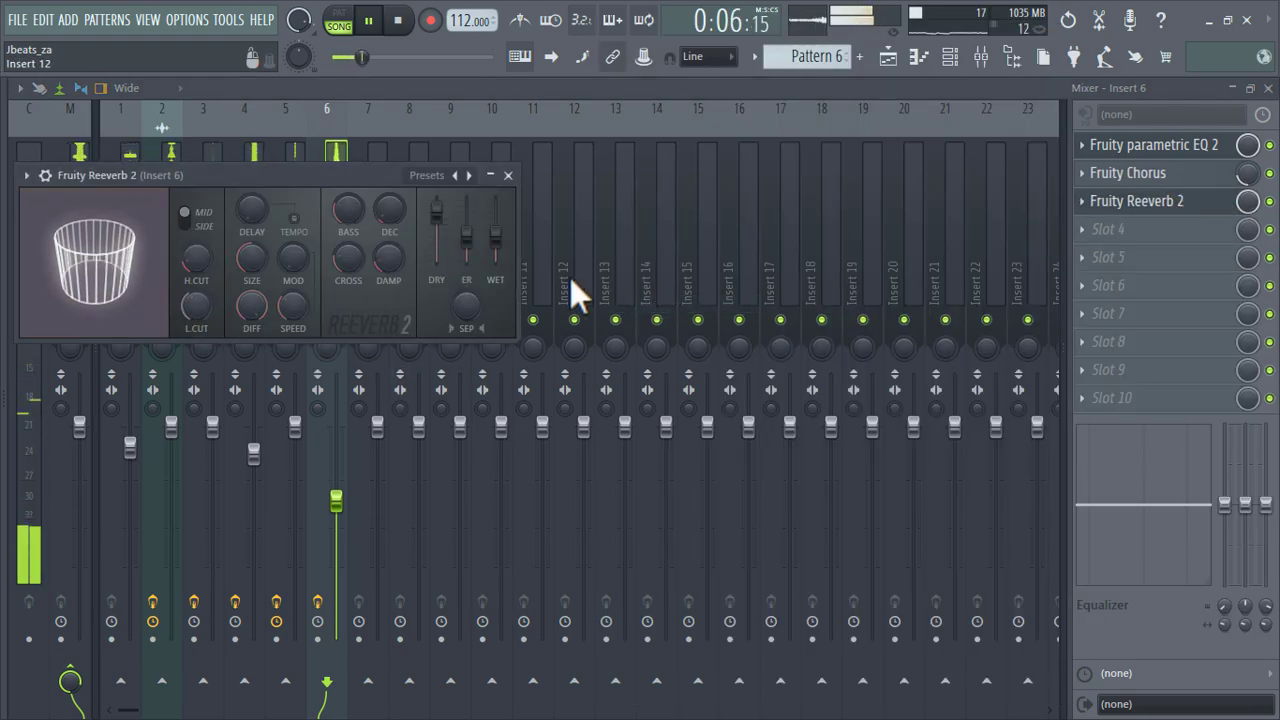
{"action": "left_click", "coordinate": [1180, 238]}
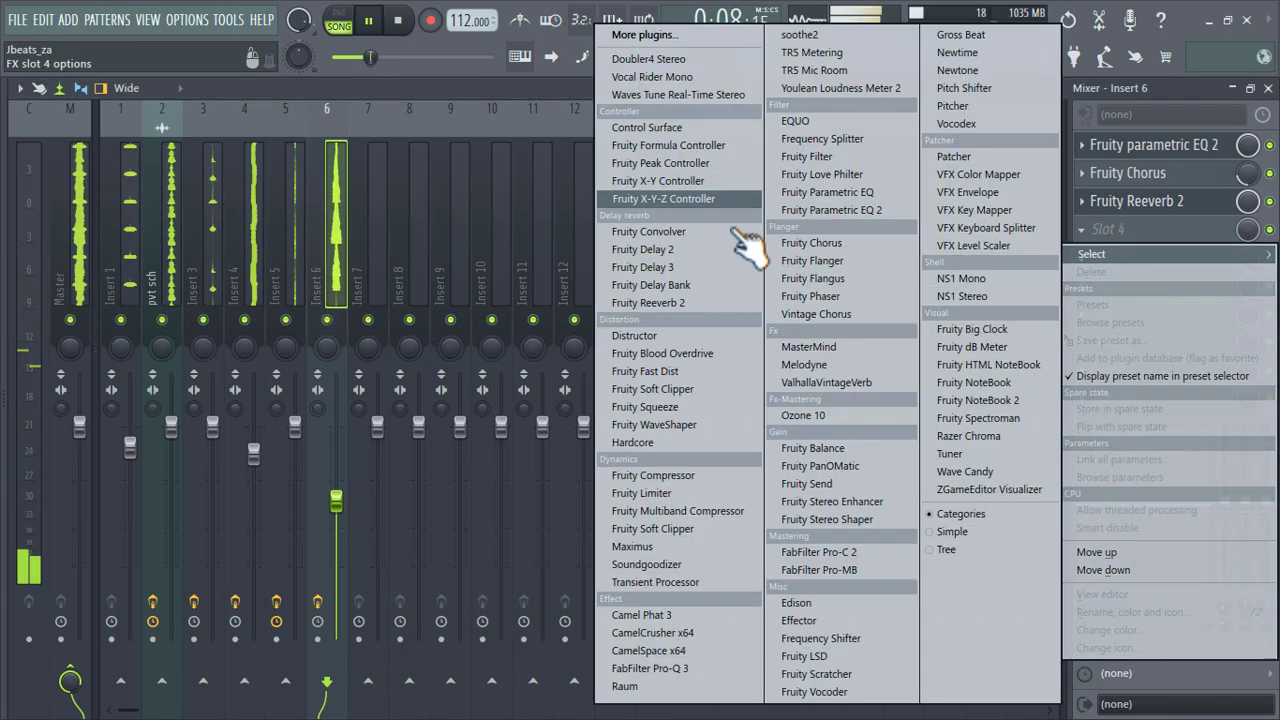
{"action": "left_click", "coordinate": [718, 285]}
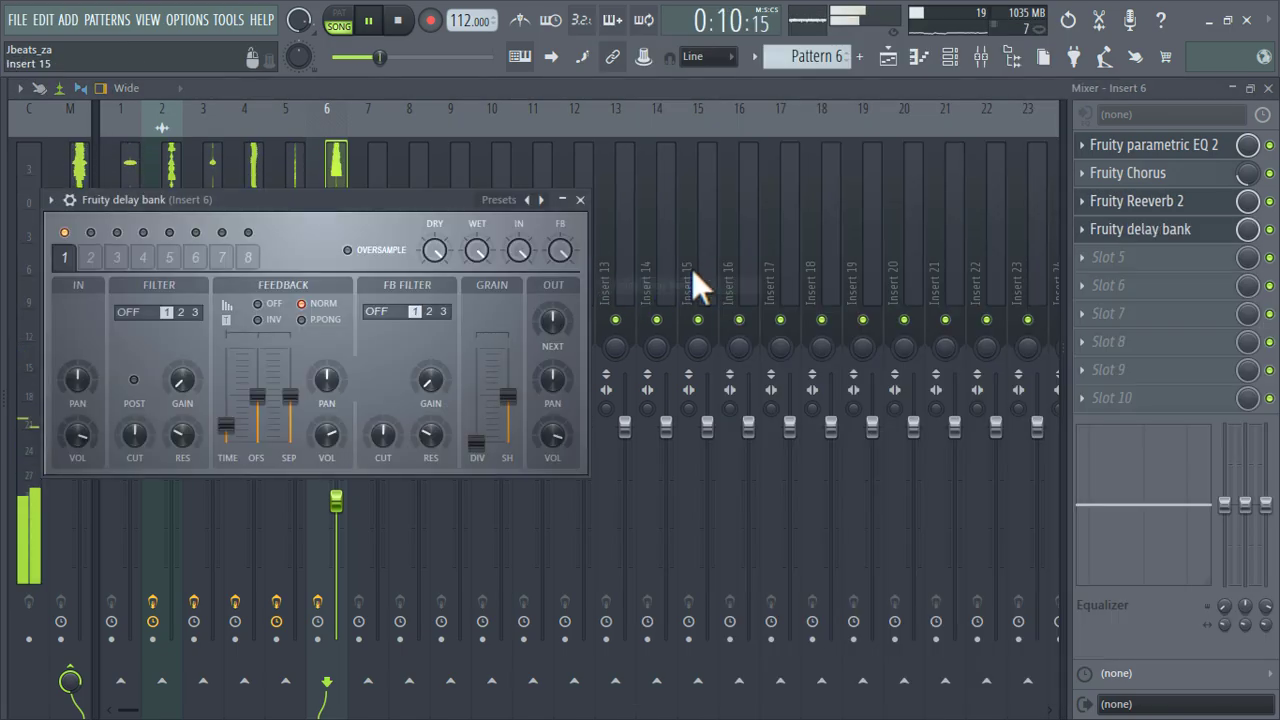
{"action": "left_click", "coordinate": [579, 200]}
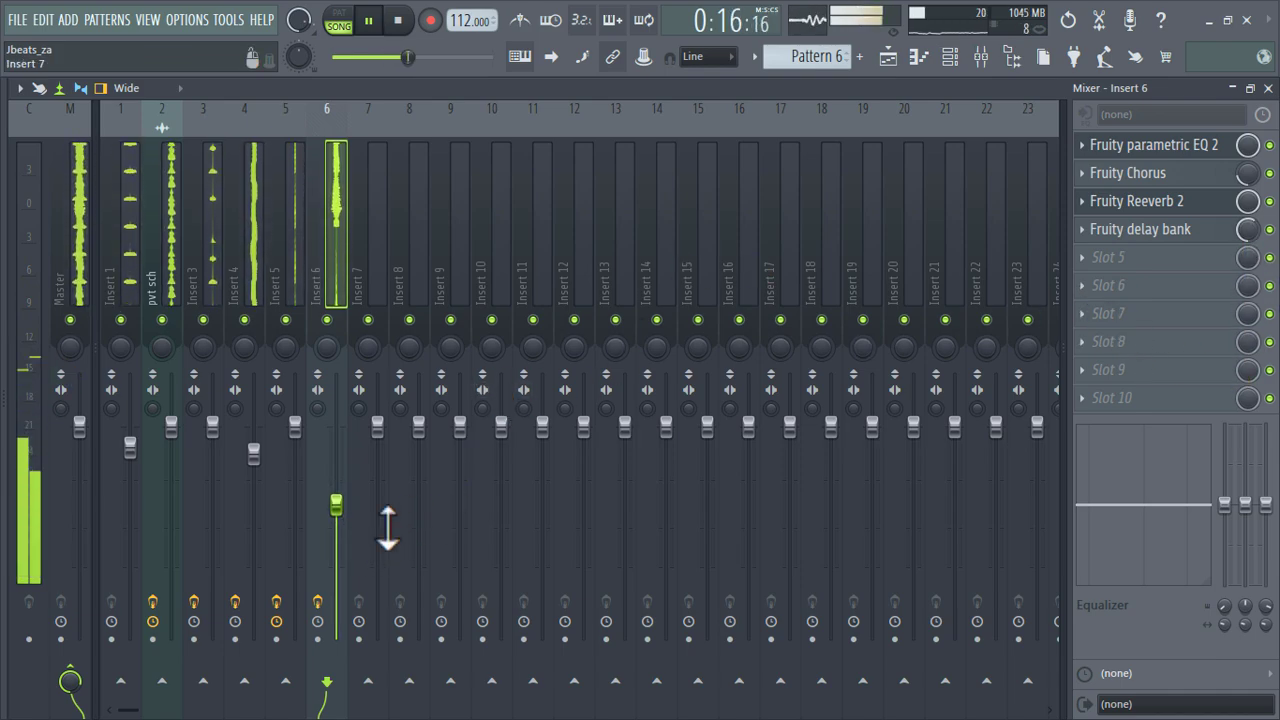
Step: Open Pattern 4, add a Fruity DX10 channel with the eFlute preset and close the synth window
{"action": "left_click", "coordinate": [917, 60]}
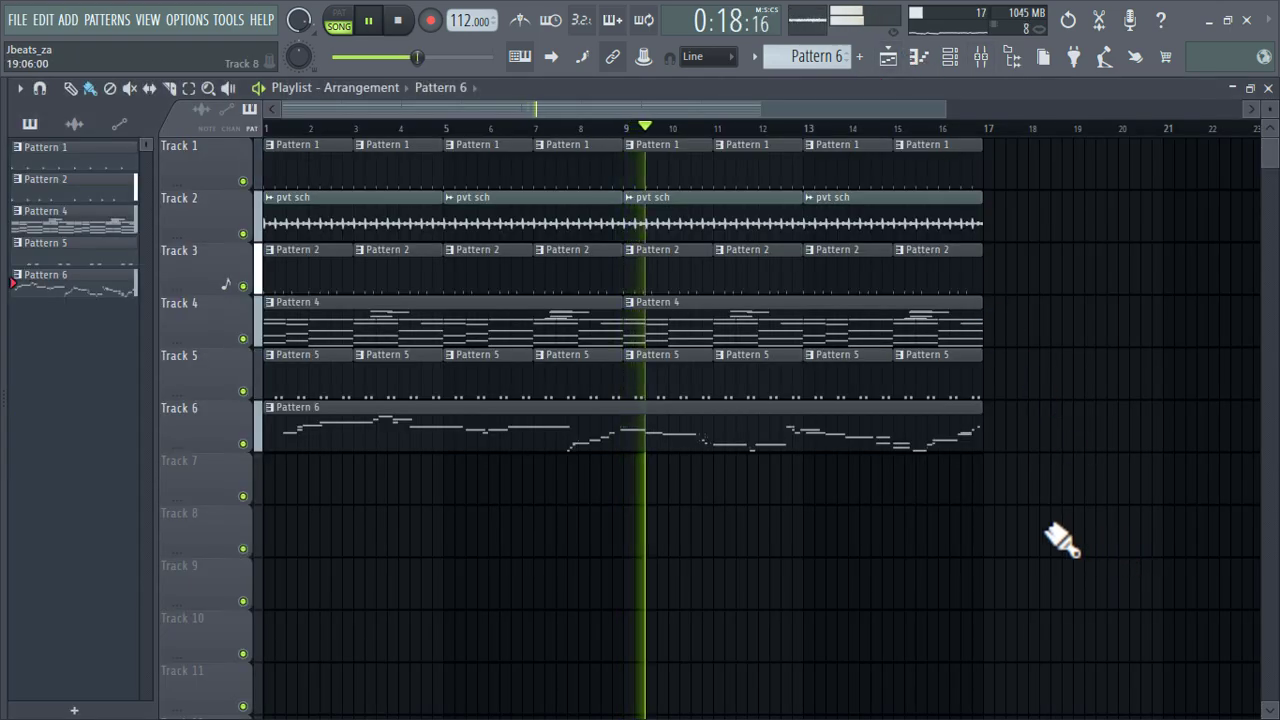
{"action": "double_click", "coordinate": [512, 322]}
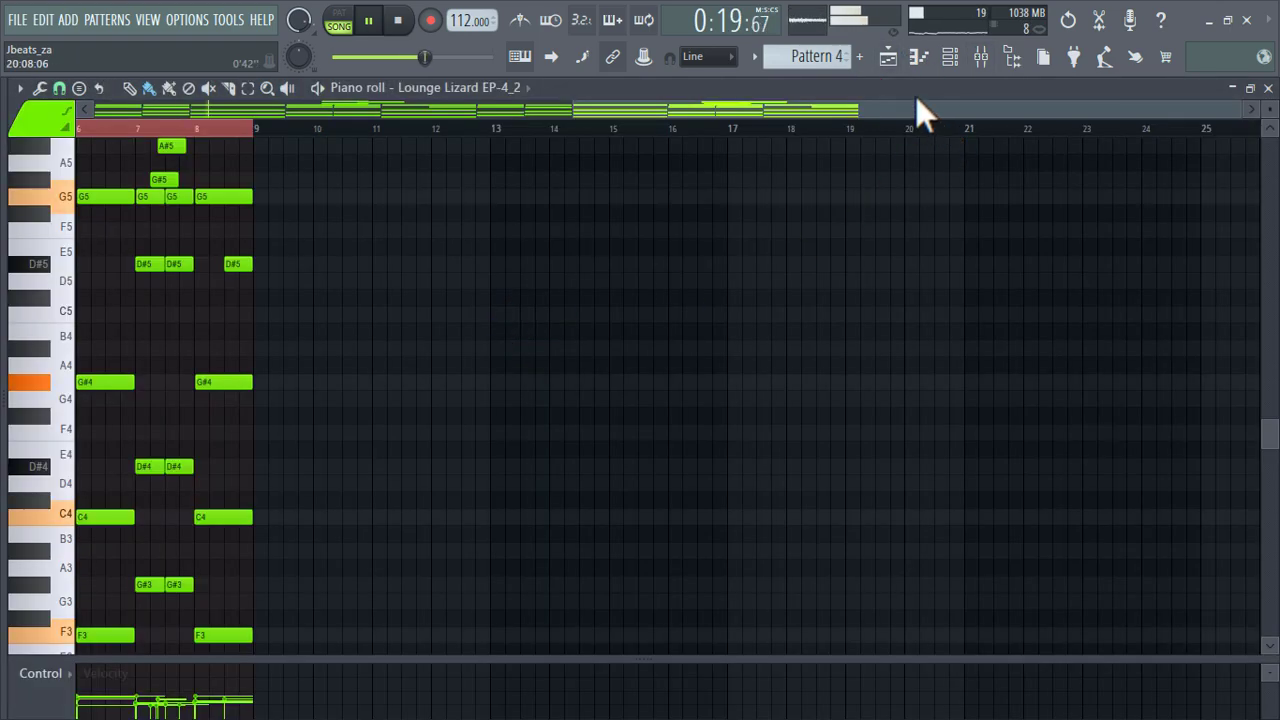
{"action": "left_click", "coordinate": [970, 64]}
{"action": "left_click", "coordinate": [272, 458]}
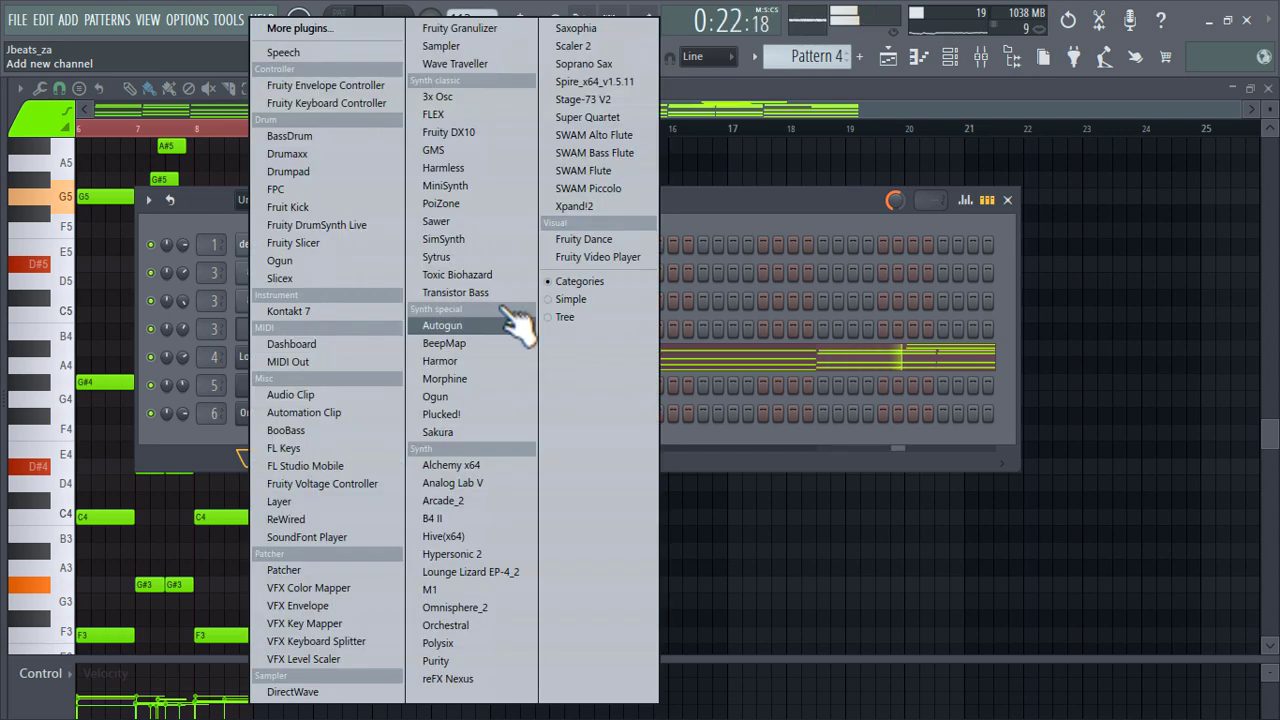
{"action": "left_click", "coordinate": [488, 132]}
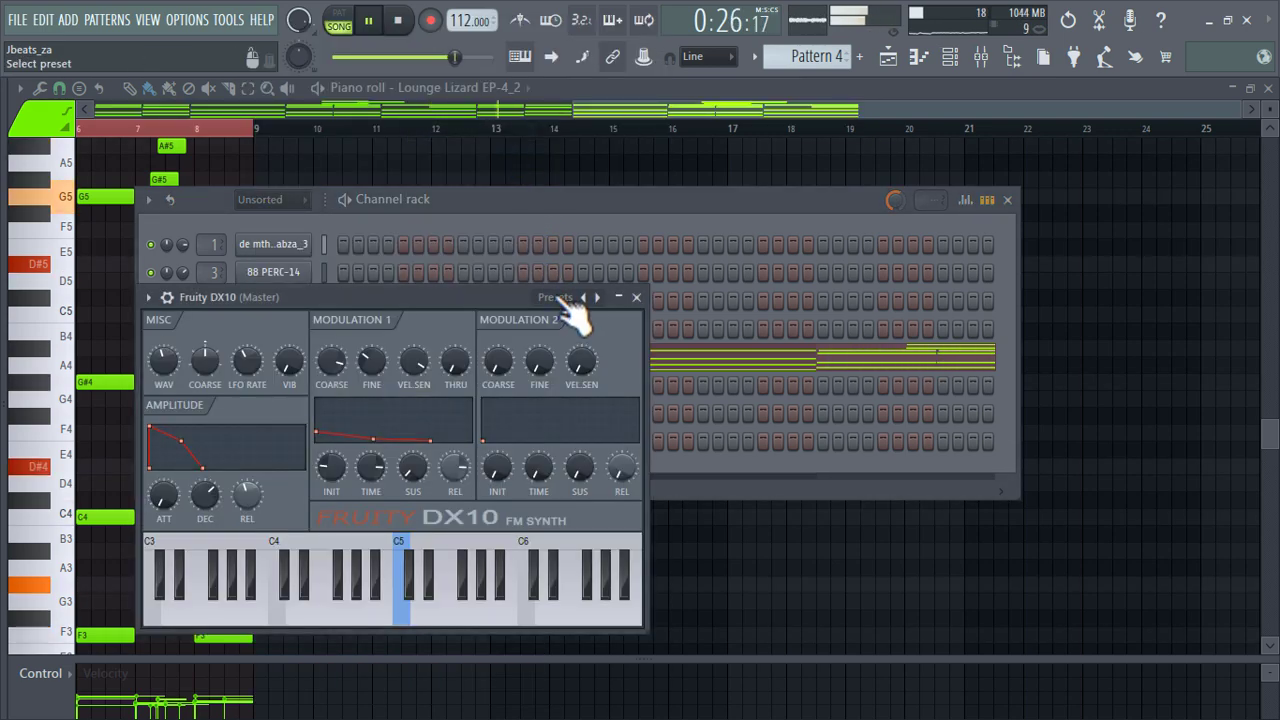
{"action": "left_click", "coordinate": [570, 299]}
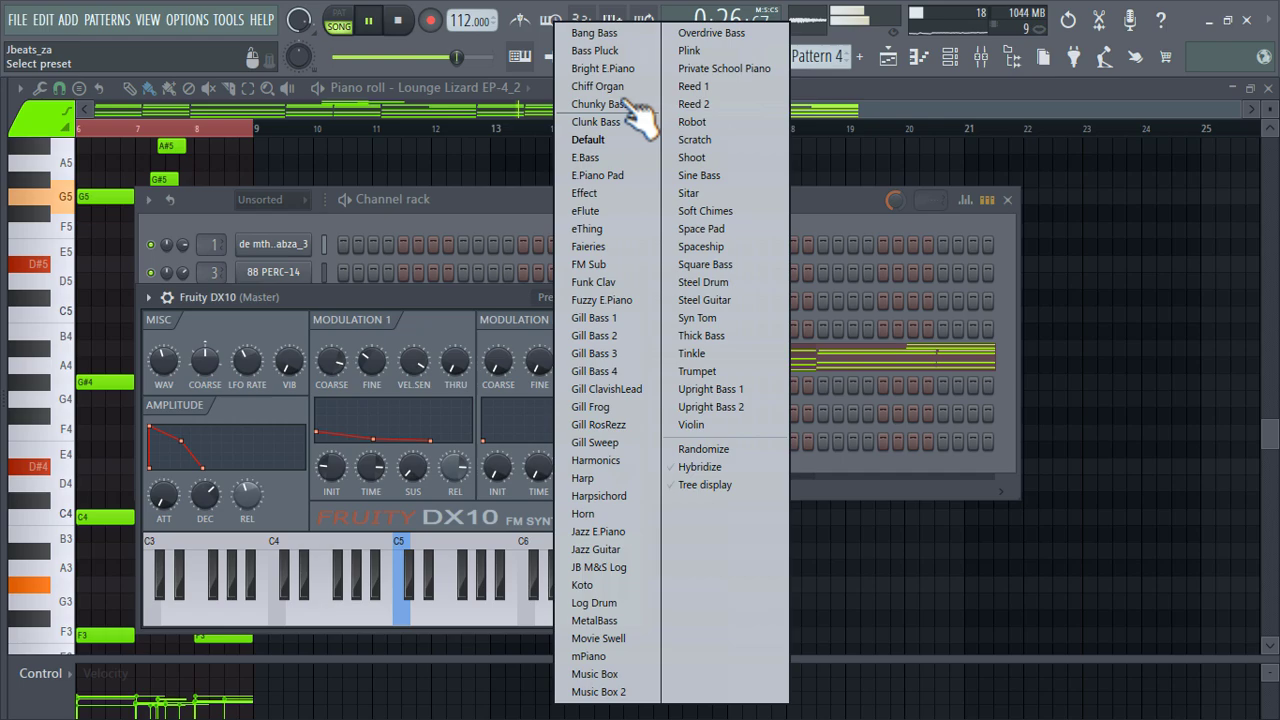
{"action": "left_click", "coordinate": [620, 211]}
{"action": "left_click", "coordinate": [637, 298]}
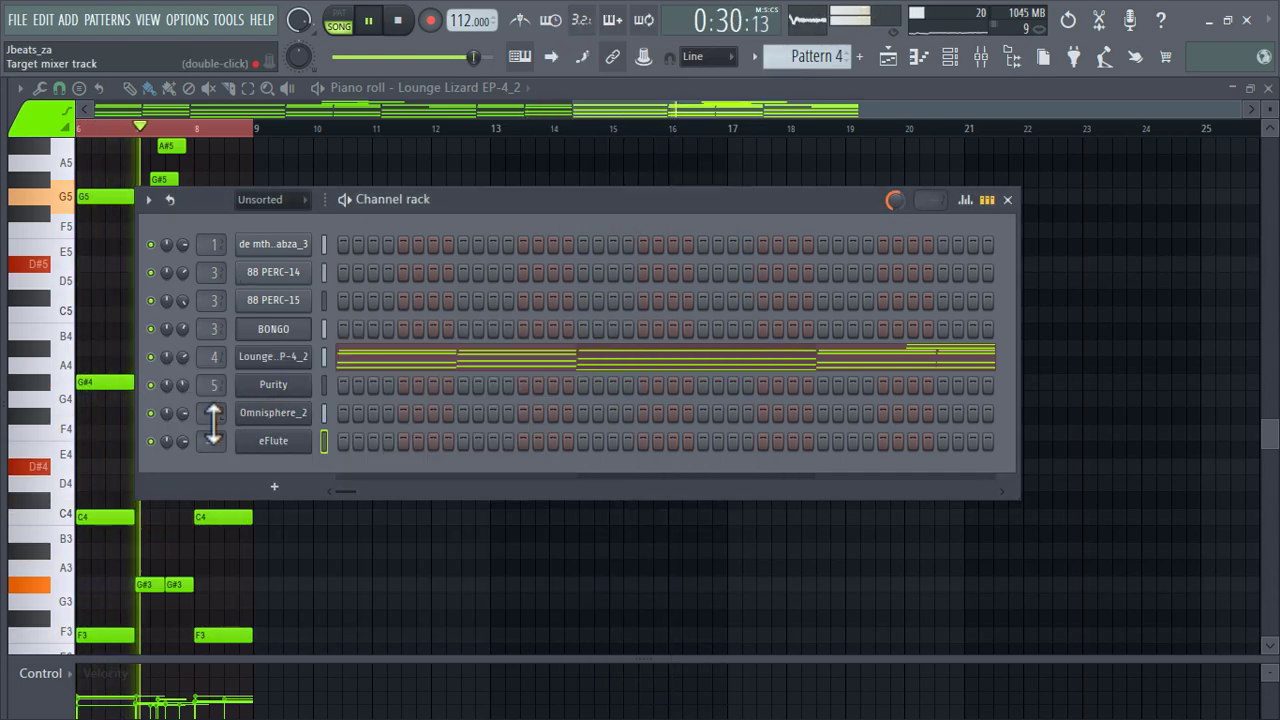
Step: In eFlute's piano roll, draw half-bar G#3 and A#3 notes in bar 1 and a one-bar F3 in bar 2
{"action": "right_click", "coordinate": [300, 438]}
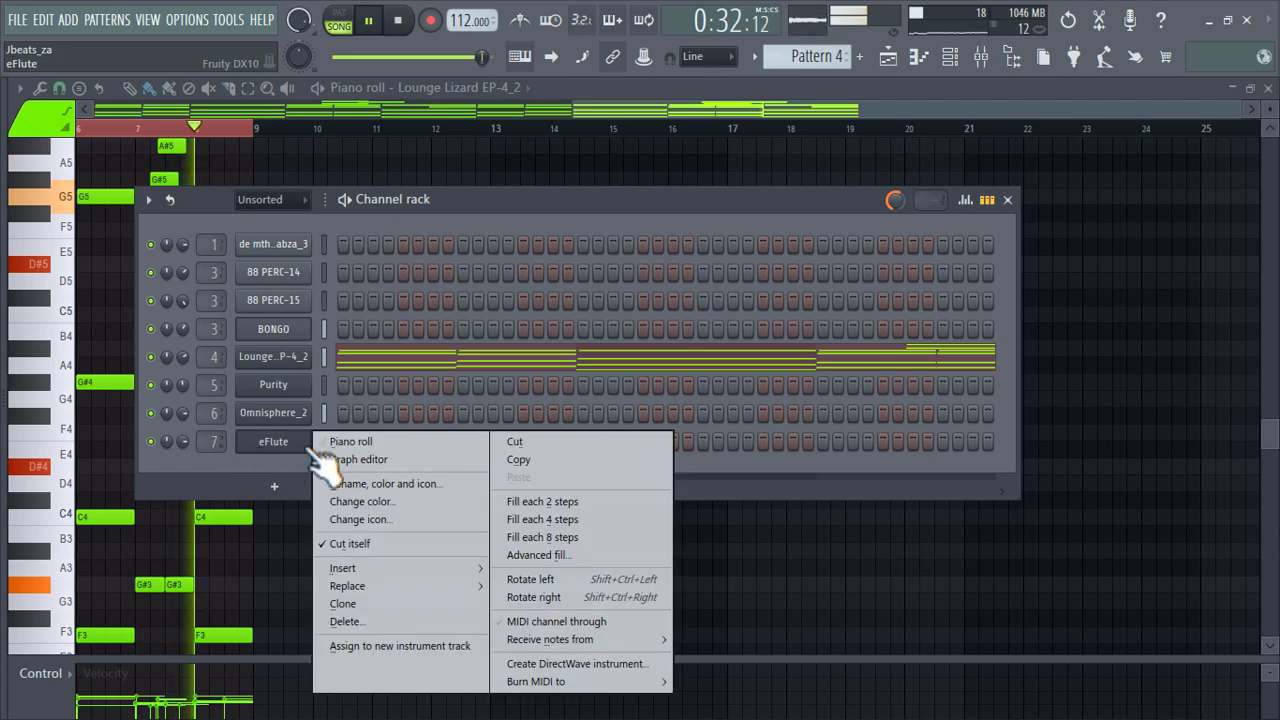
{"action": "left_click", "coordinate": [345, 440]}
{"action": "scroll", "coordinate": [172, 324], "scroll_direction": "down", "scroll_amount": 3}
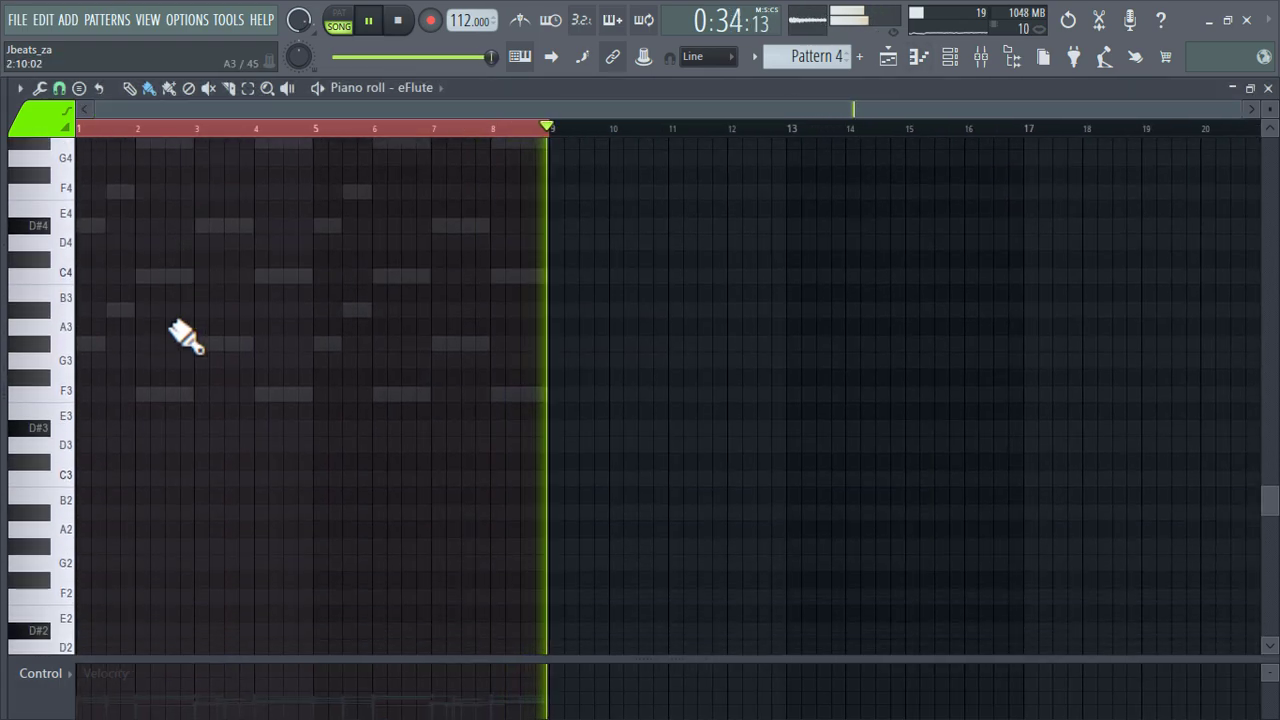
{"action": "scroll", "coordinate": [172, 324], "scroll_direction": "up", "scroll_amount": 3}
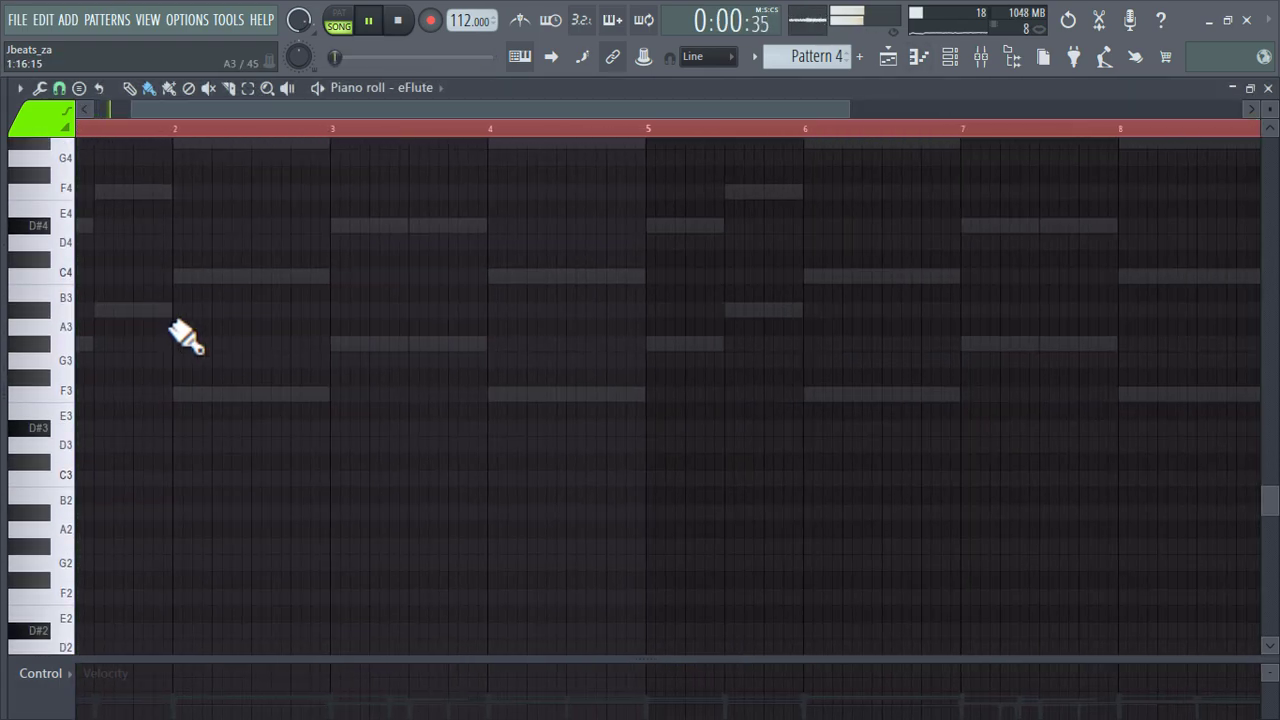
{"action": "left_click", "coordinate": [89, 344]}
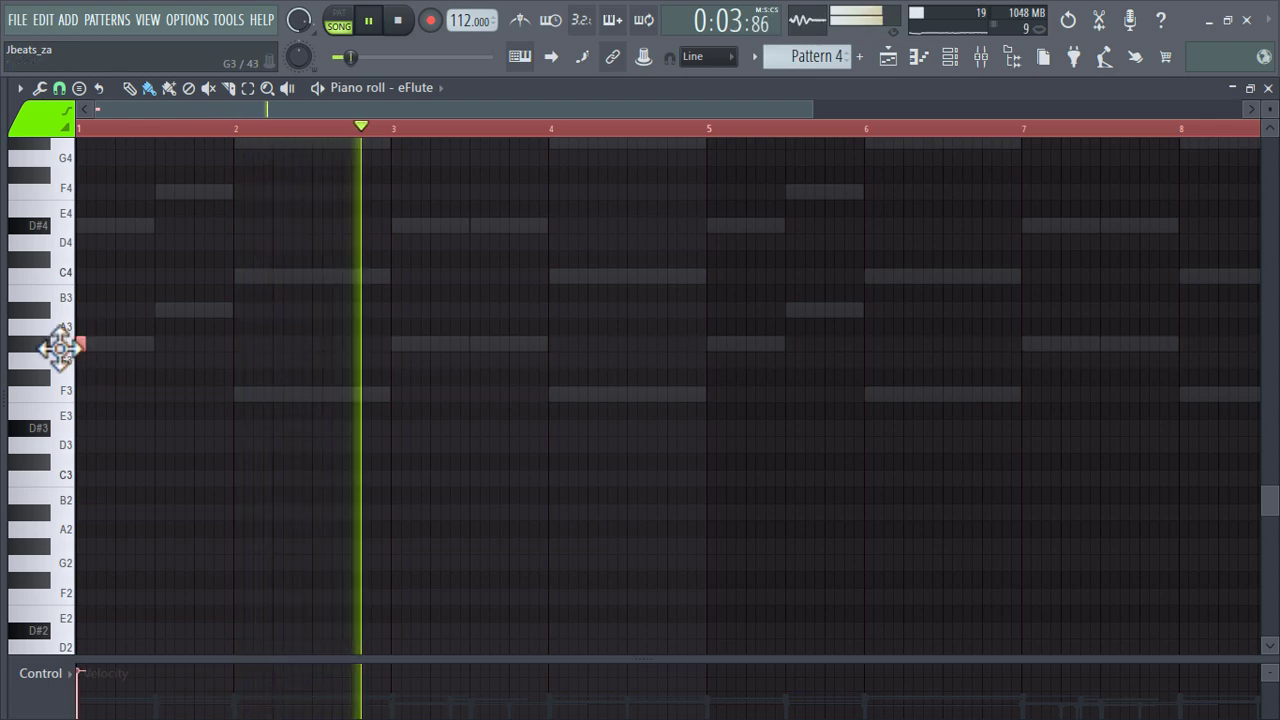
{"action": "left_click_drag", "start_coordinate": [87, 346], "coordinate": [155, 348]}
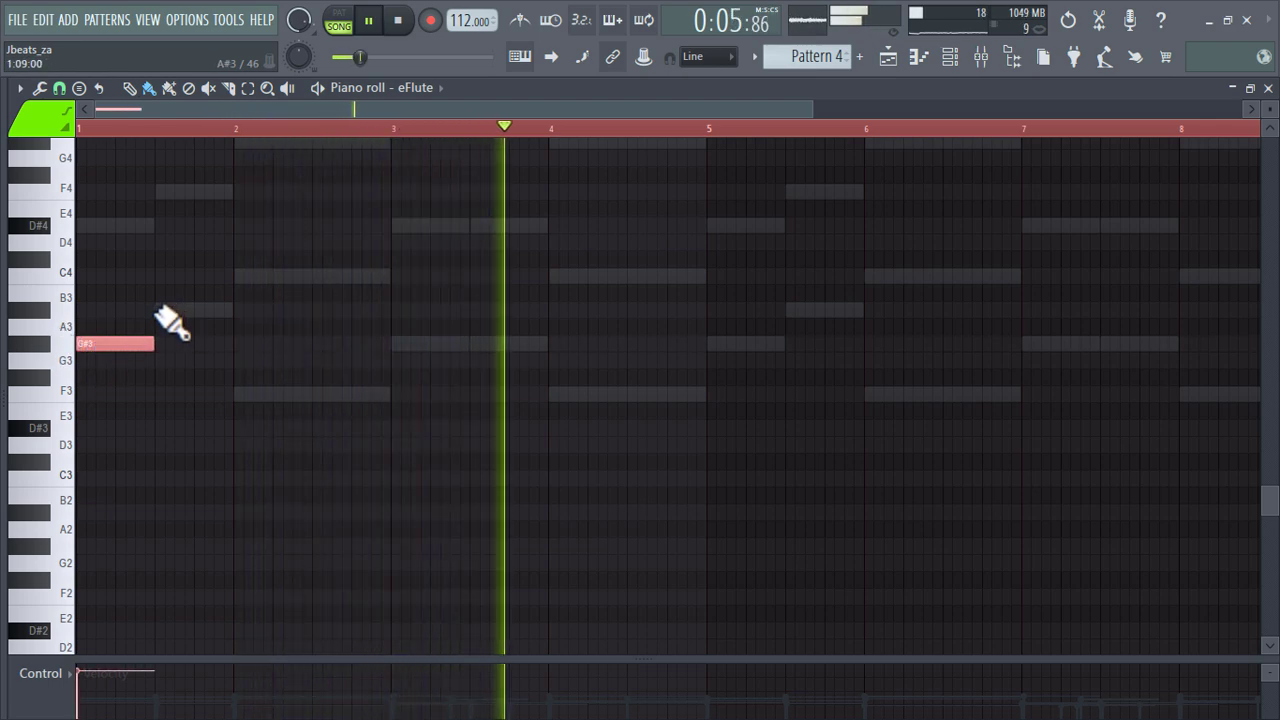
{"action": "left_click", "coordinate": [168, 310]}
{"action": "left_click", "coordinate": [240, 394]}
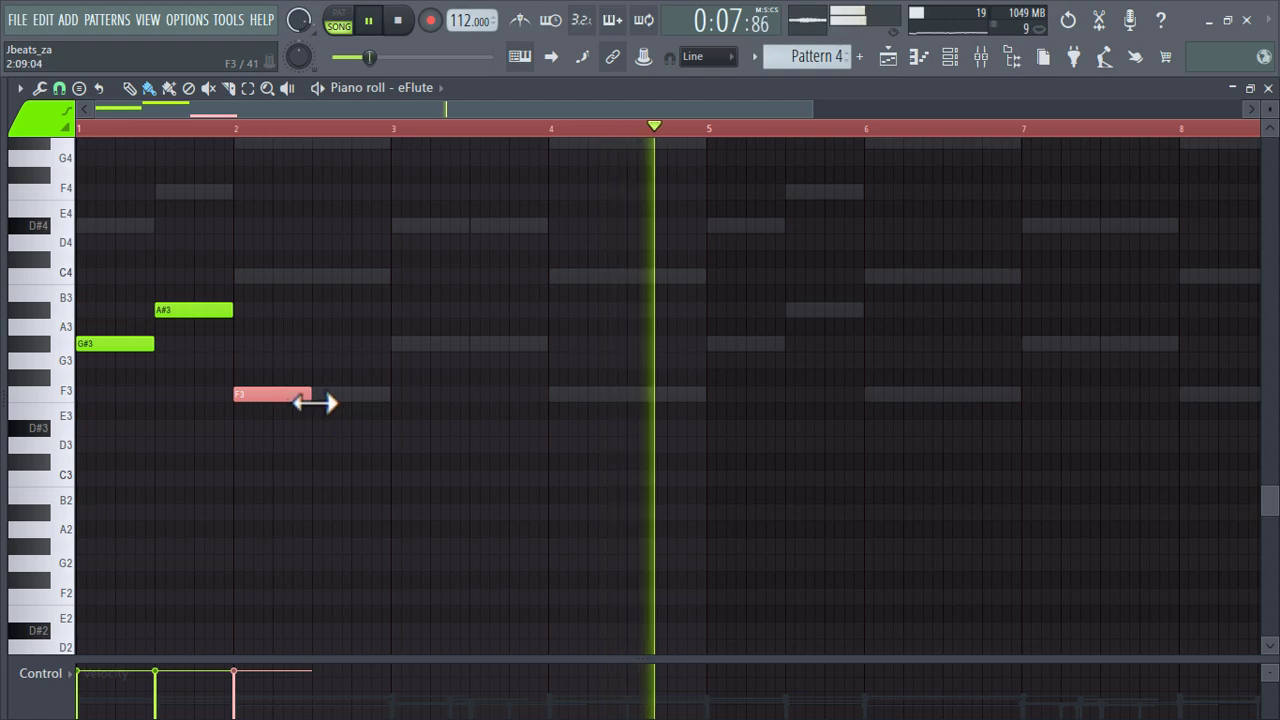
{"action": "left_click_drag", "start_coordinate": [323, 397], "coordinate": [409, 397]}
Step: Continue the eFlute line with half-bar G#3 and D#4 notes in bar 3 and a one-bar F3 in bar 4
{"action": "left_click", "coordinate": [394, 344]}
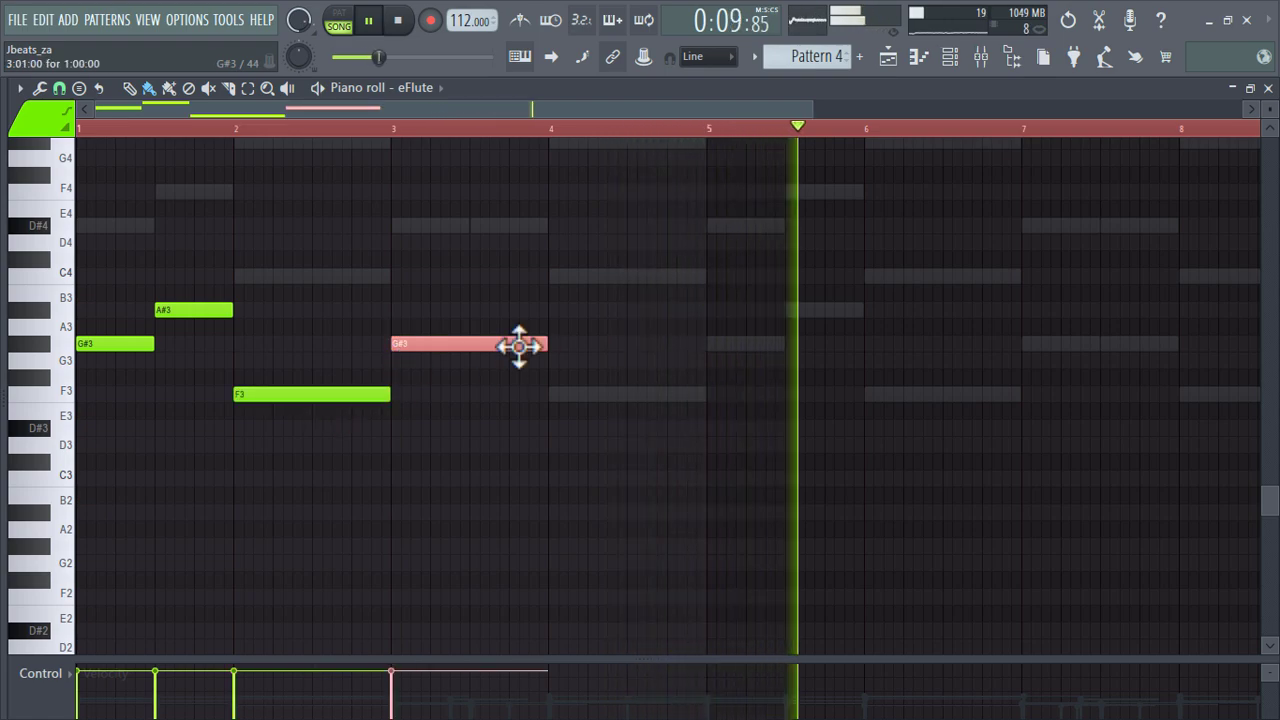
{"action": "left_click", "coordinate": [556, 394]}
{"action": "left_click_drag", "start_coordinate": [548, 346], "coordinate": [503, 224]}
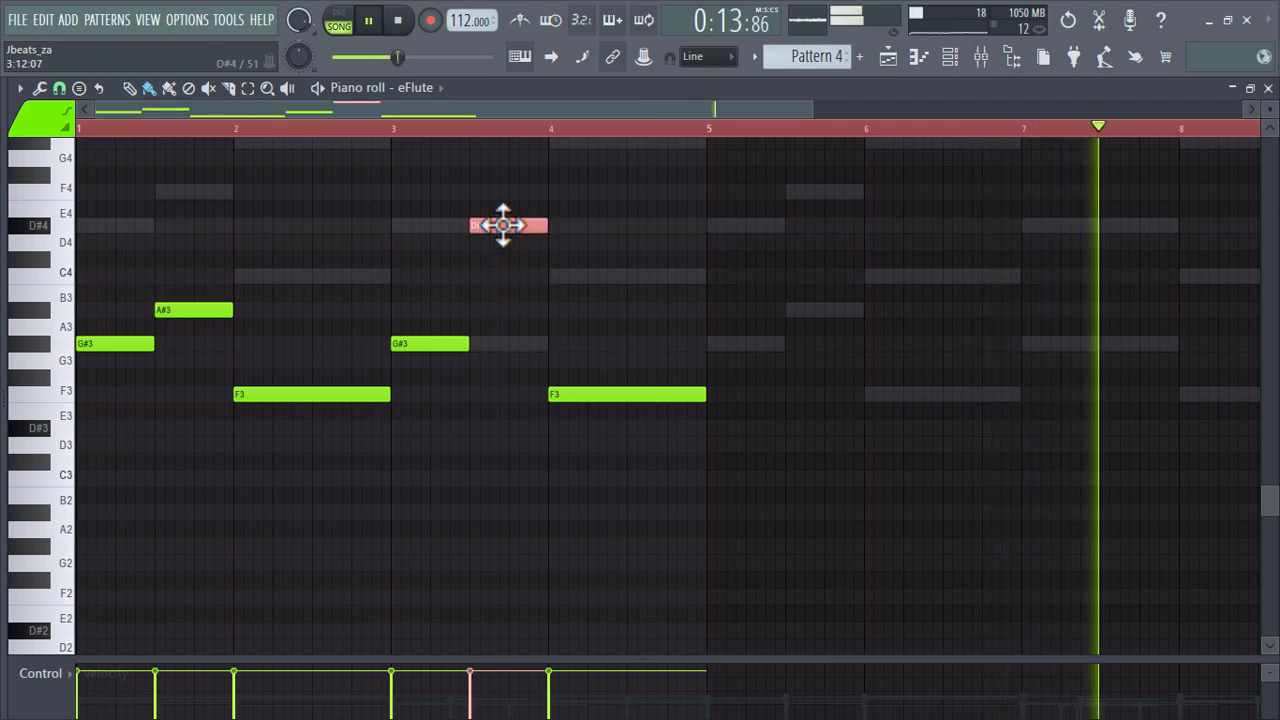
Step: Add half-bar G#3 and A#3 in bar 5, one-bar F3 in bars 6 and 8 and one-bar G#3 in bar 7, and show the playlist
{"action": "scroll", "coordinate": [666, 514], "scroll_direction": "down", "scroll_amount": 2}
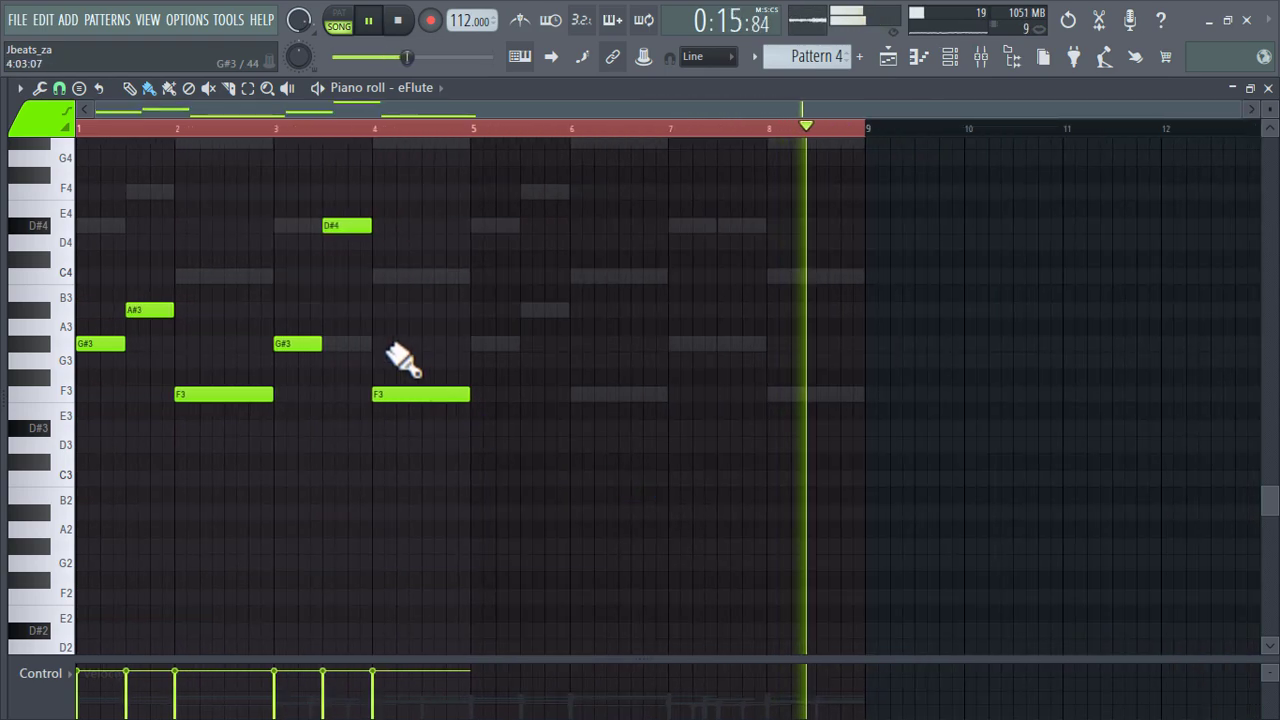
{"action": "left_click", "coordinate": [490, 344]}
{"action": "left_click", "coordinate": [537, 312]}
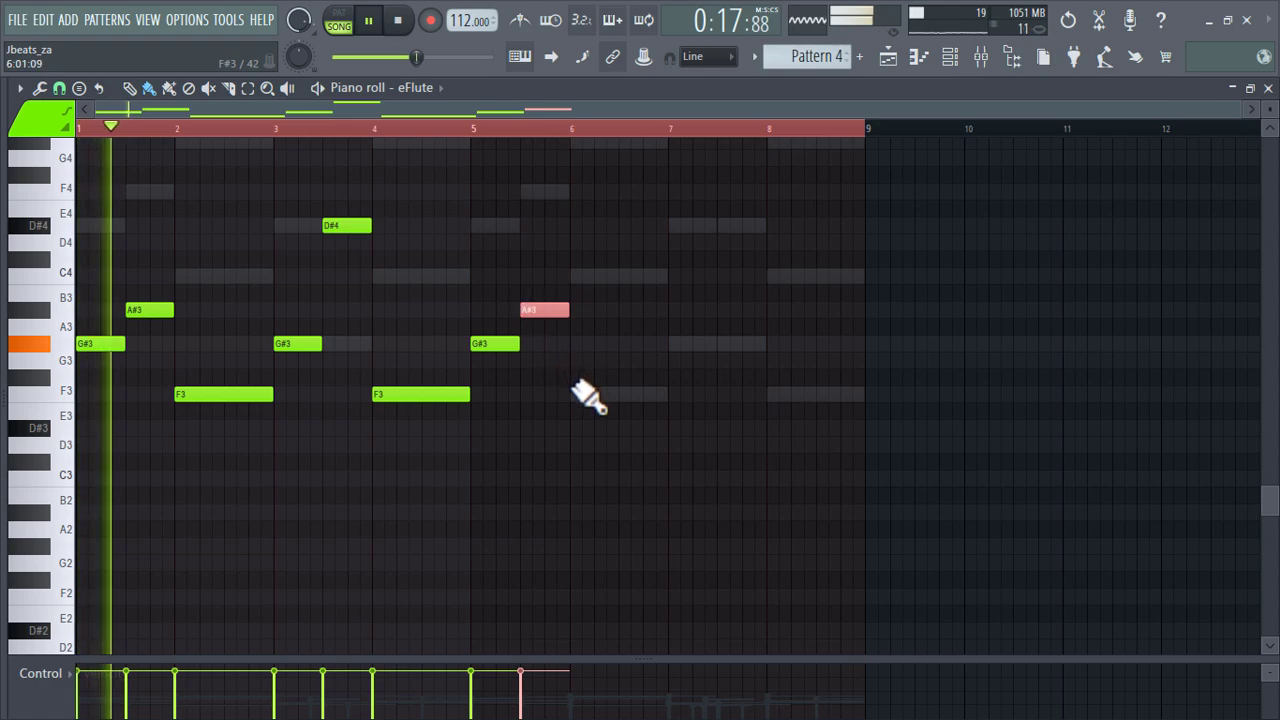
{"action": "left_click", "coordinate": [586, 394]}
{"action": "left_click_drag", "start_coordinate": [614, 394], "coordinate": [666, 397]}
{"action": "left_click", "coordinate": [688, 346]}
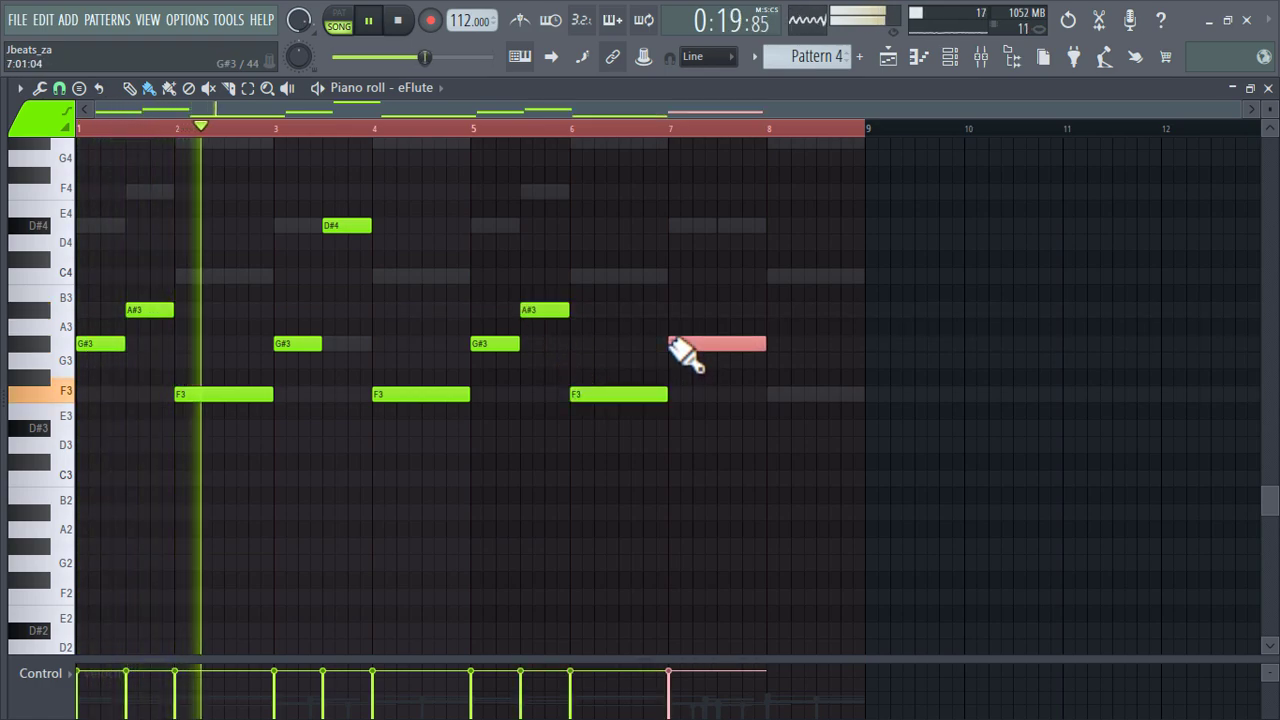
{"action": "left_click", "coordinate": [786, 396]}
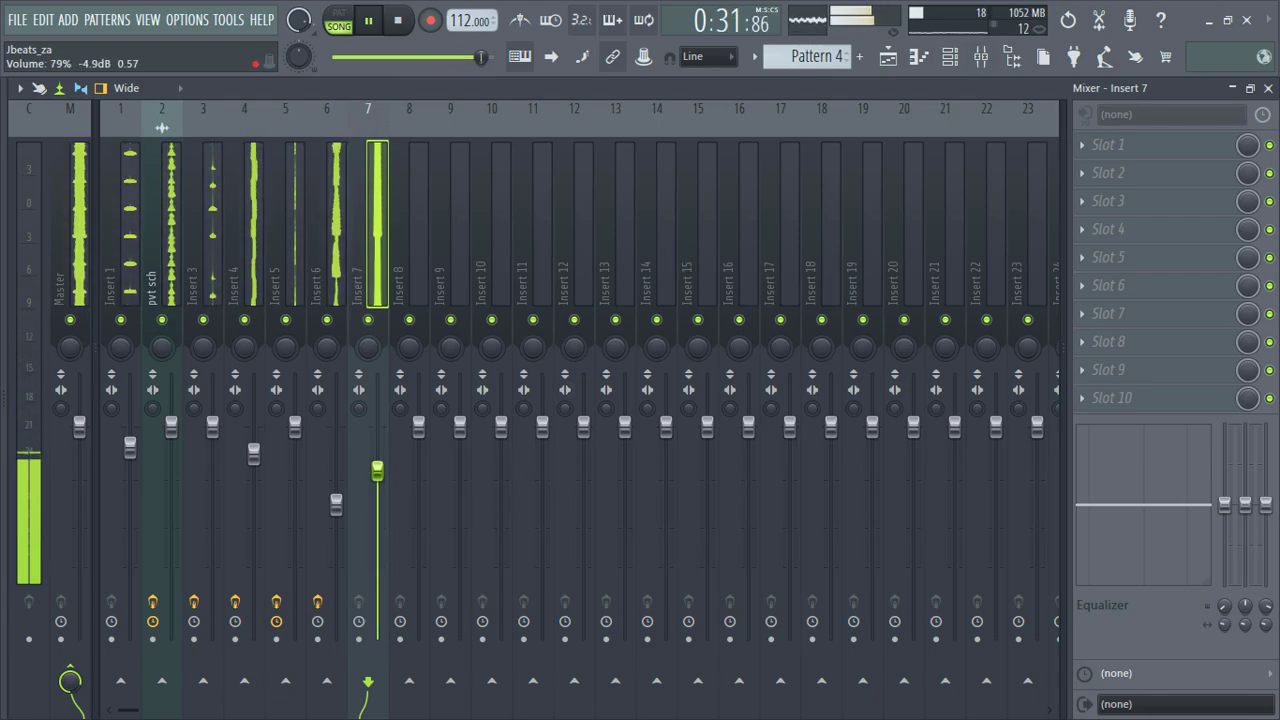
{"action": "key", "text": "F5"}
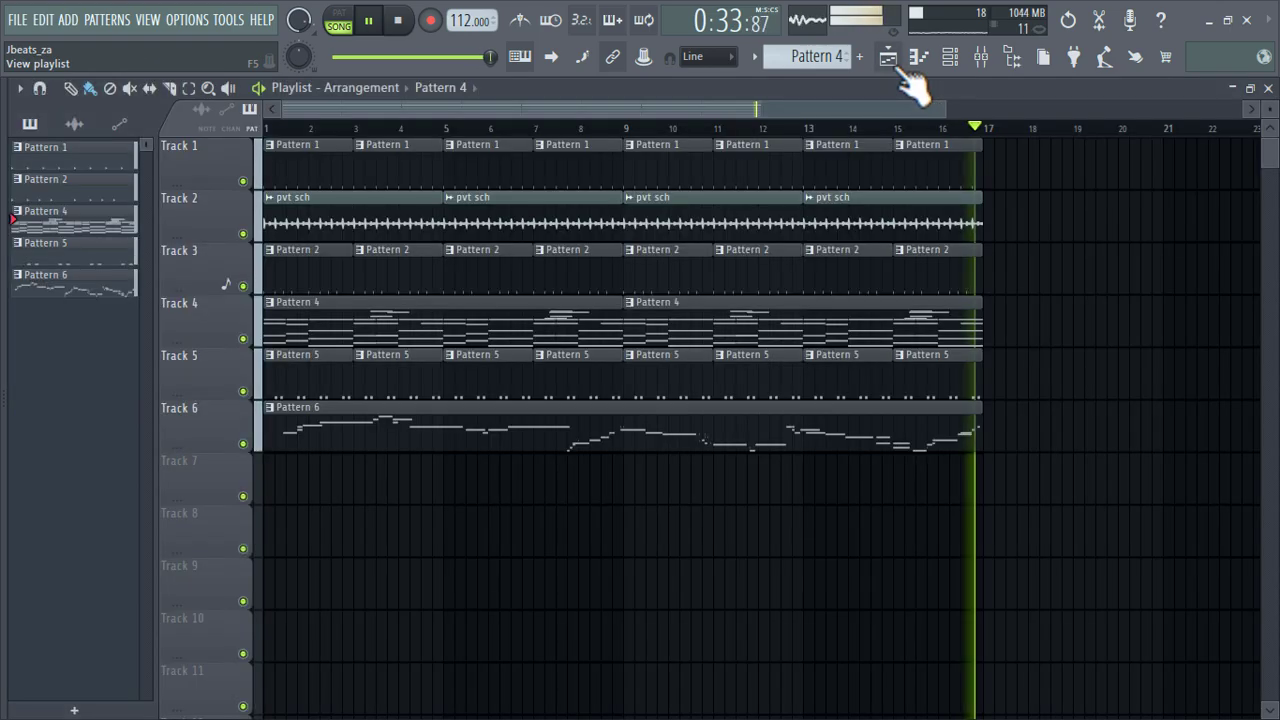
{"action": "left_click_drag", "start_coordinate": [785, 52], "coordinate": [777, 92]}
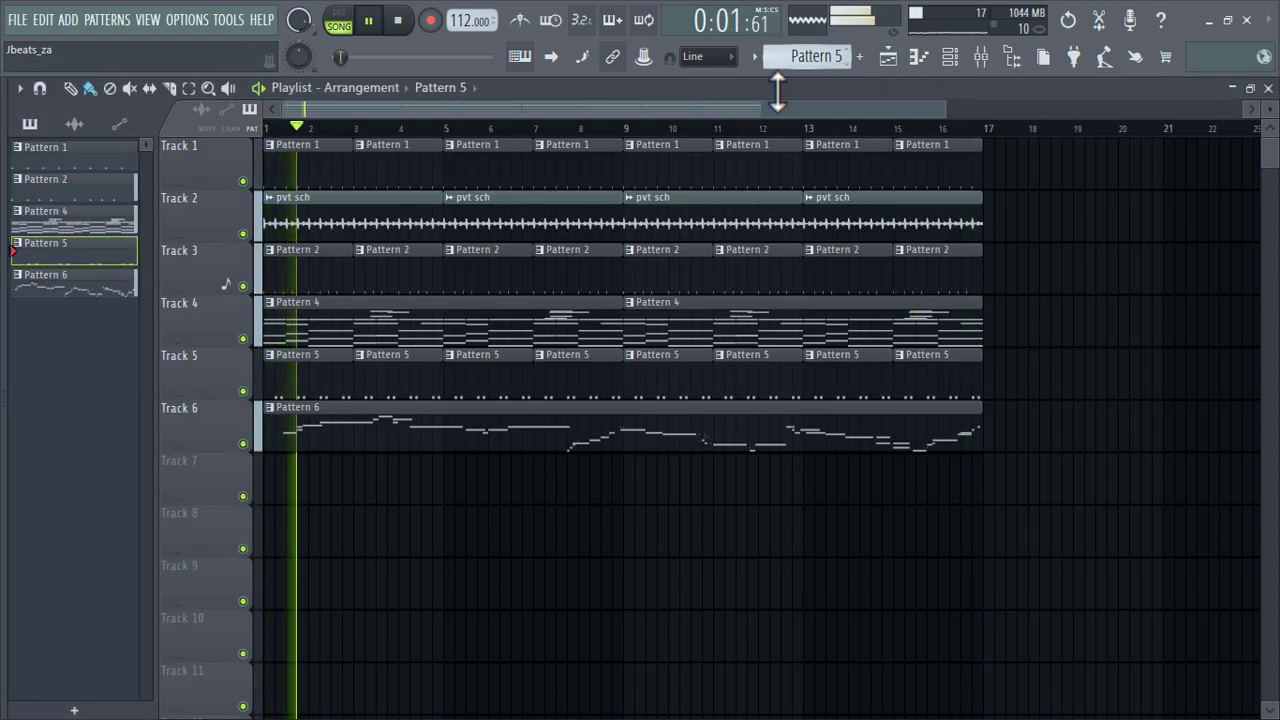
{"action": "left_click", "coordinate": [266, 488]}
{"action": "right_click", "coordinate": [337, 494]}
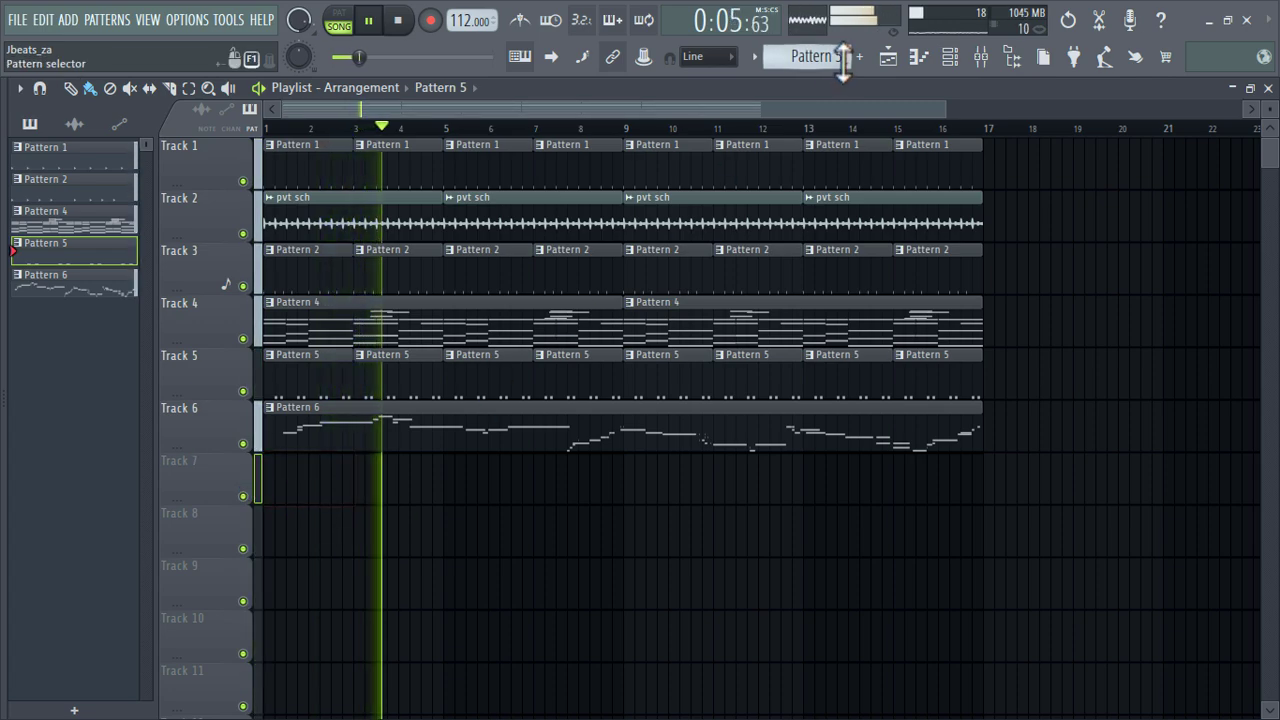
{"action": "scroll", "coordinate": [843, 57], "scroll_direction": "down", "scroll_amount": 1}
{"action": "left_click", "coordinate": [286, 488]}
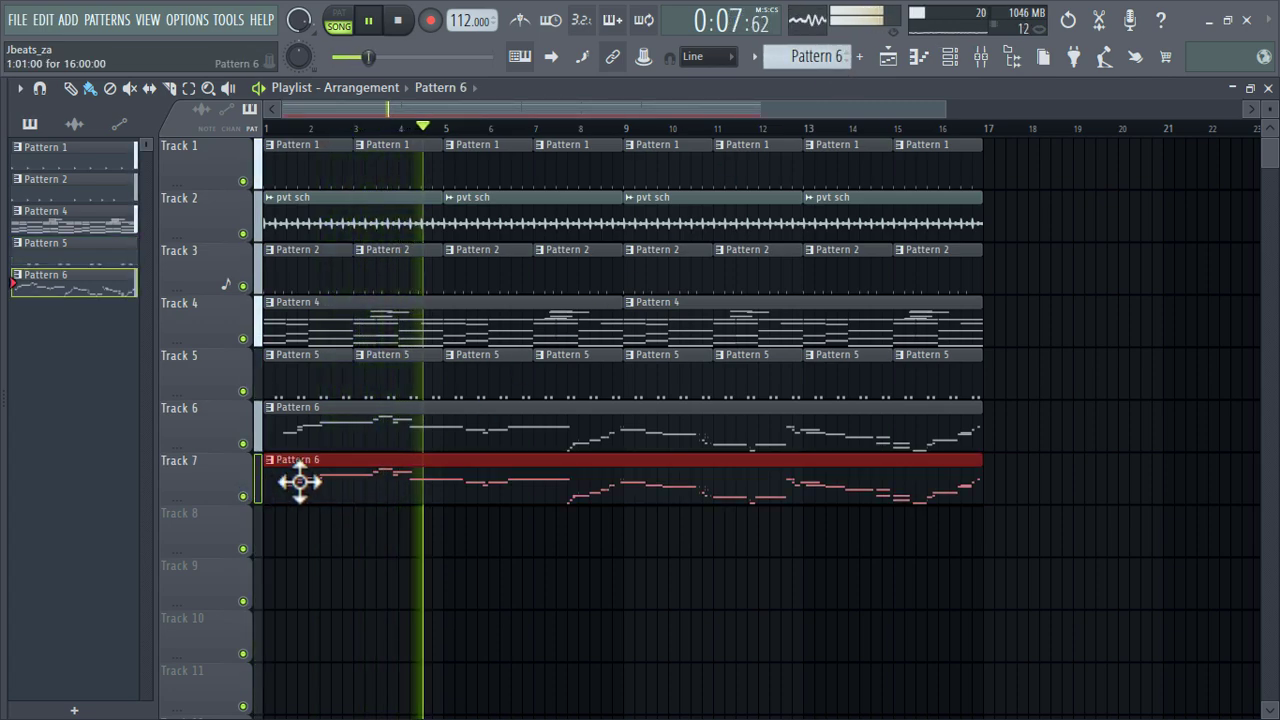
{"action": "right_click", "coordinate": [297, 482]}
Step: Select Pattern 7, place it at the start of Track 7 as a two-bar clip and repeat it through bar 16
{"action": "scroll", "coordinate": [817, 56], "scroll_direction": "down", "scroll_amount": 1}
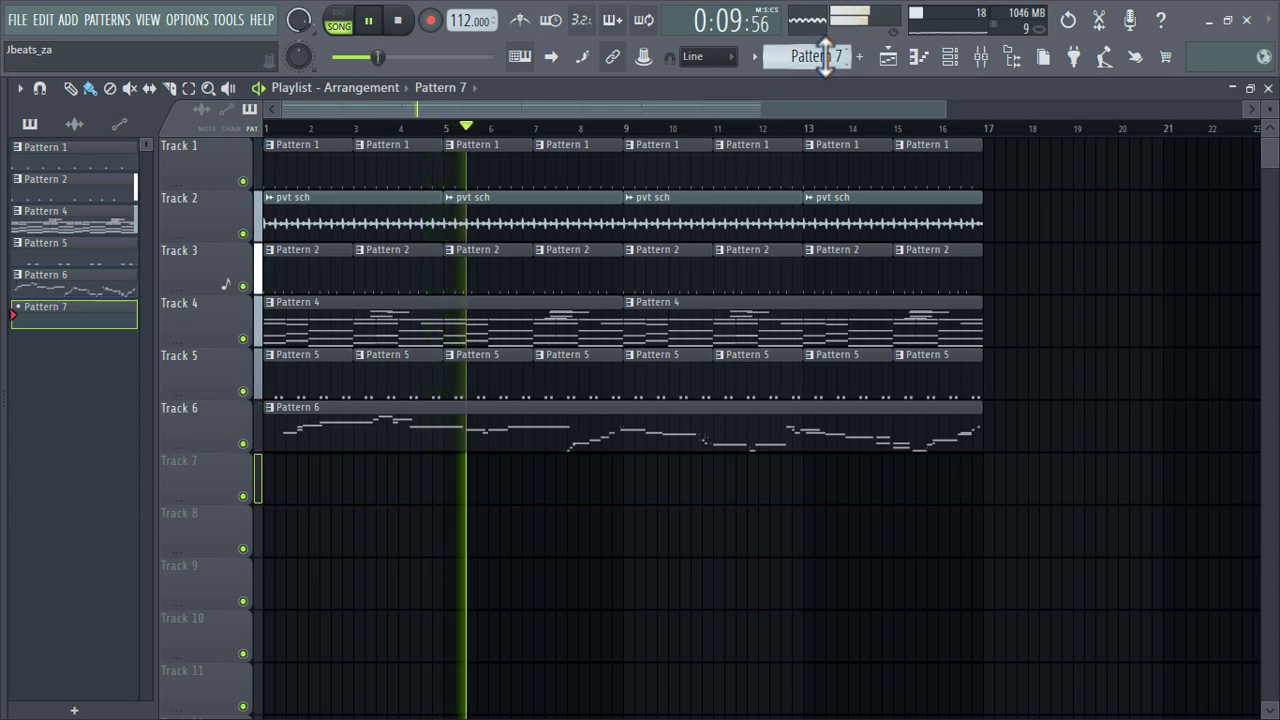
{"action": "left_click", "coordinate": [287, 489]}
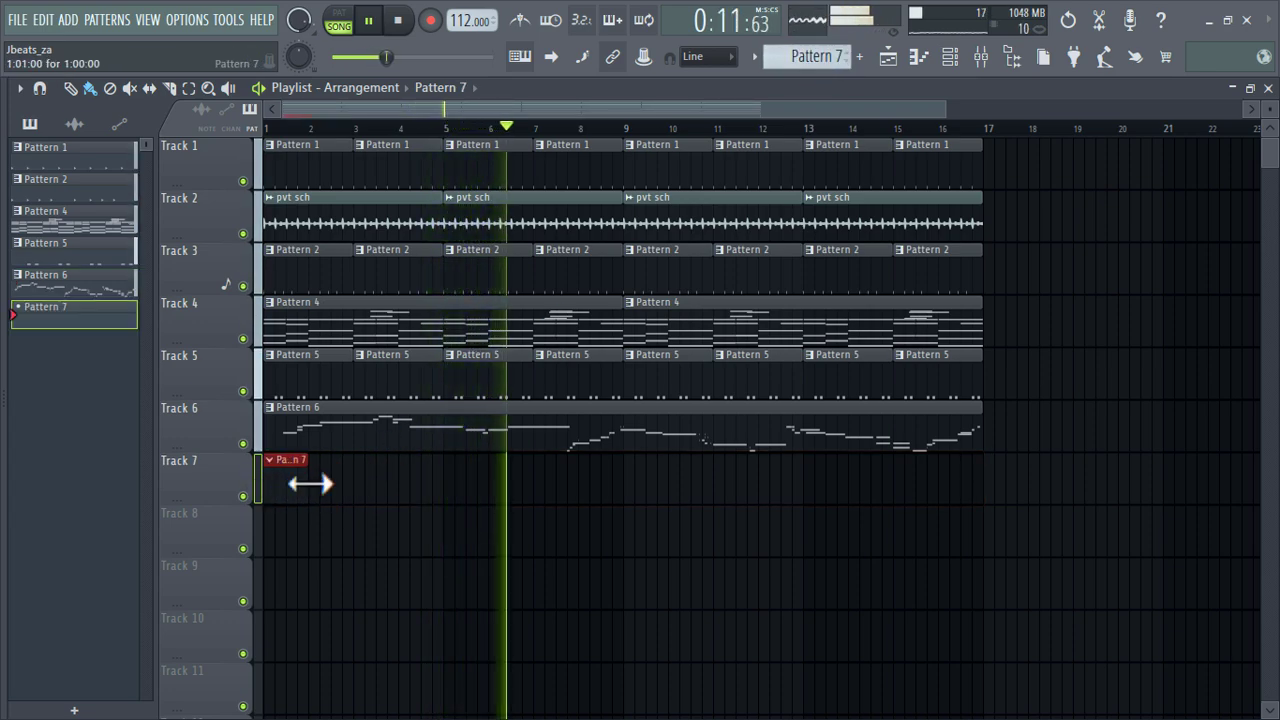
{"action": "left_click_drag", "start_coordinate": [309, 483], "coordinate": [356, 486]}
{"action": "mouse_move", "coordinate": [362, 532]}
{"action": "left_mouse_down"}
{"action": "mouse_move", "coordinate": [920, 540]}
{"action": "mouse_move", "coordinate": [920, 477]}
{"action": "left_mouse_up"}
Step: Add an M1 instrument channel from the channel rack and move its window upward
{"action": "key", "text": "F6"}
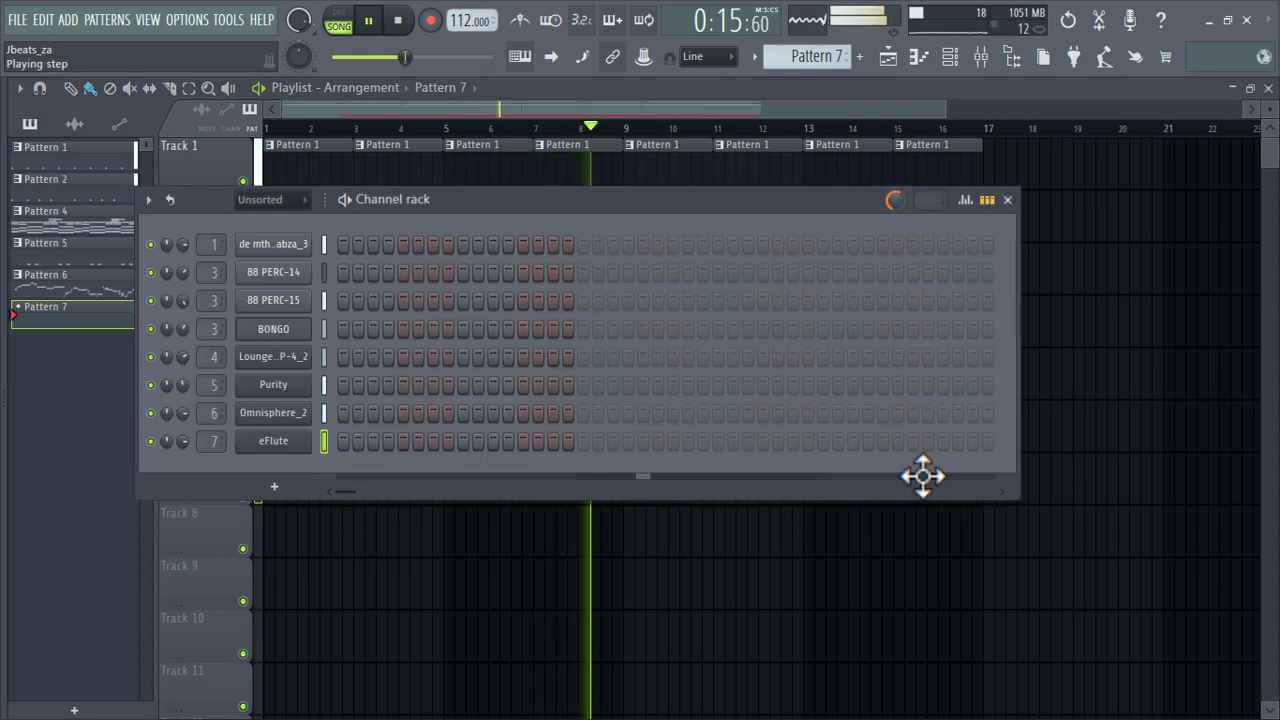
{"action": "left_click", "coordinate": [276, 490]}
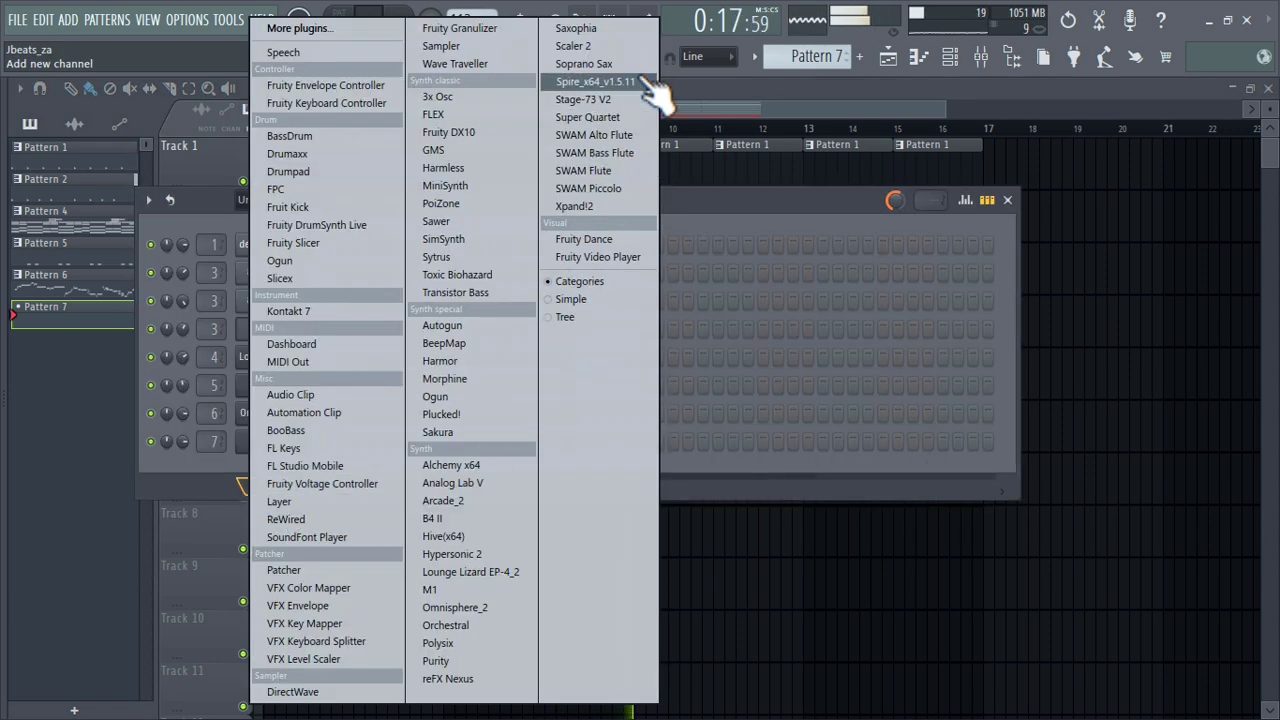
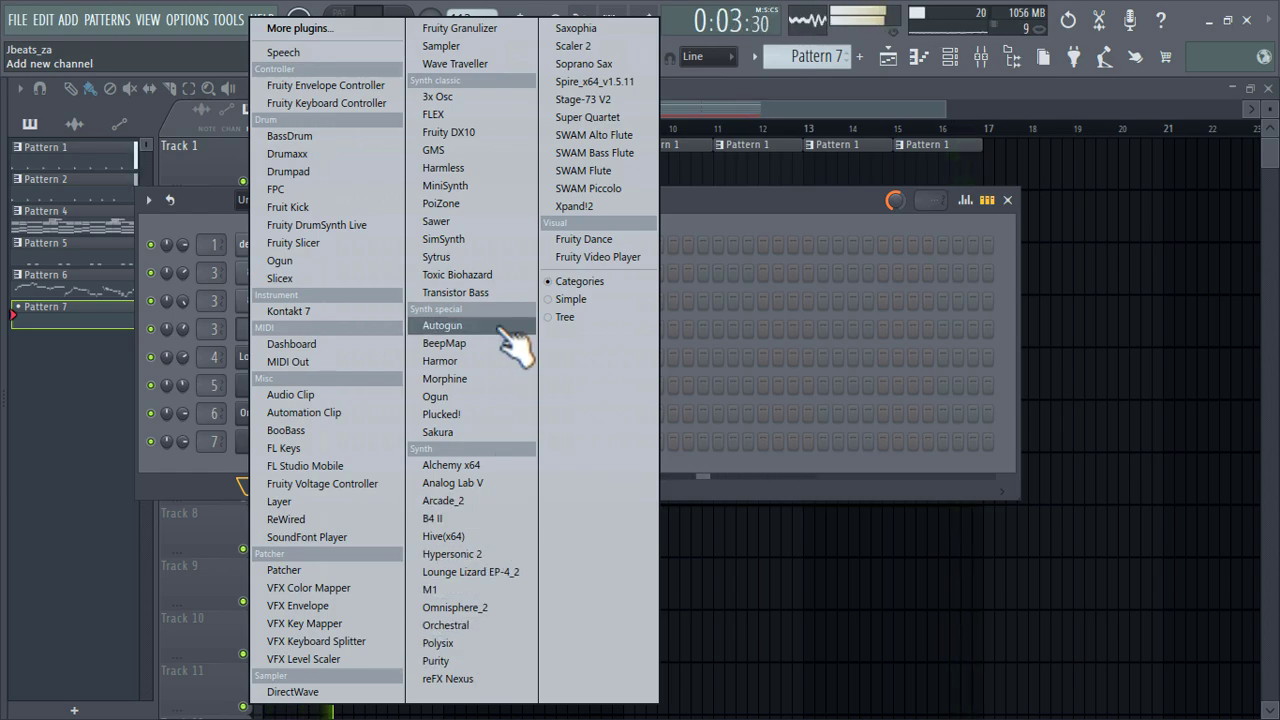
{"action": "left_click", "coordinate": [512, 592]}
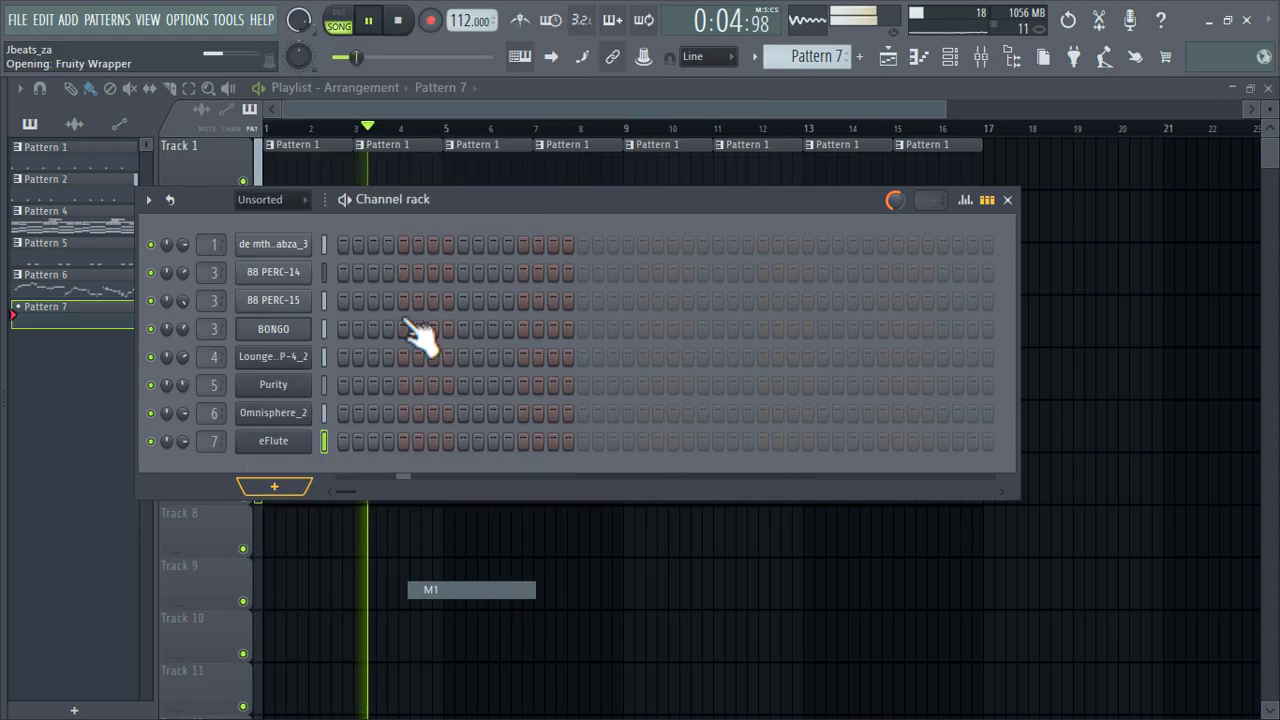
{"action": "left_click_drag", "start_coordinate": [449, 321], "coordinate": [458, 107]}
Step: Filter the M1 browser by Soft and Synth Lead, load the EthnoLead5 combi and close the plugin window
{"action": "left_click", "coordinate": [545, 170]}
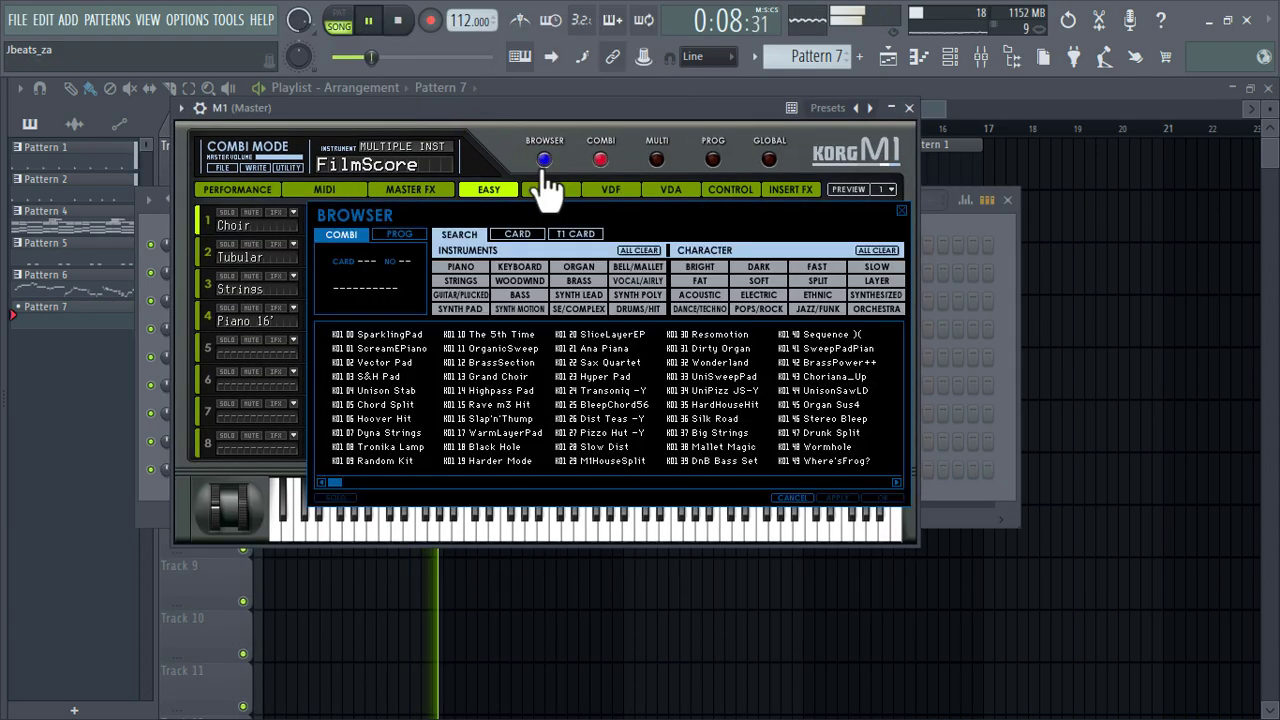
{"action": "left_click", "coordinate": [759, 281]}
{"action": "left_click", "coordinate": [590, 296]}
{"action": "double_click", "coordinate": [485, 402]}
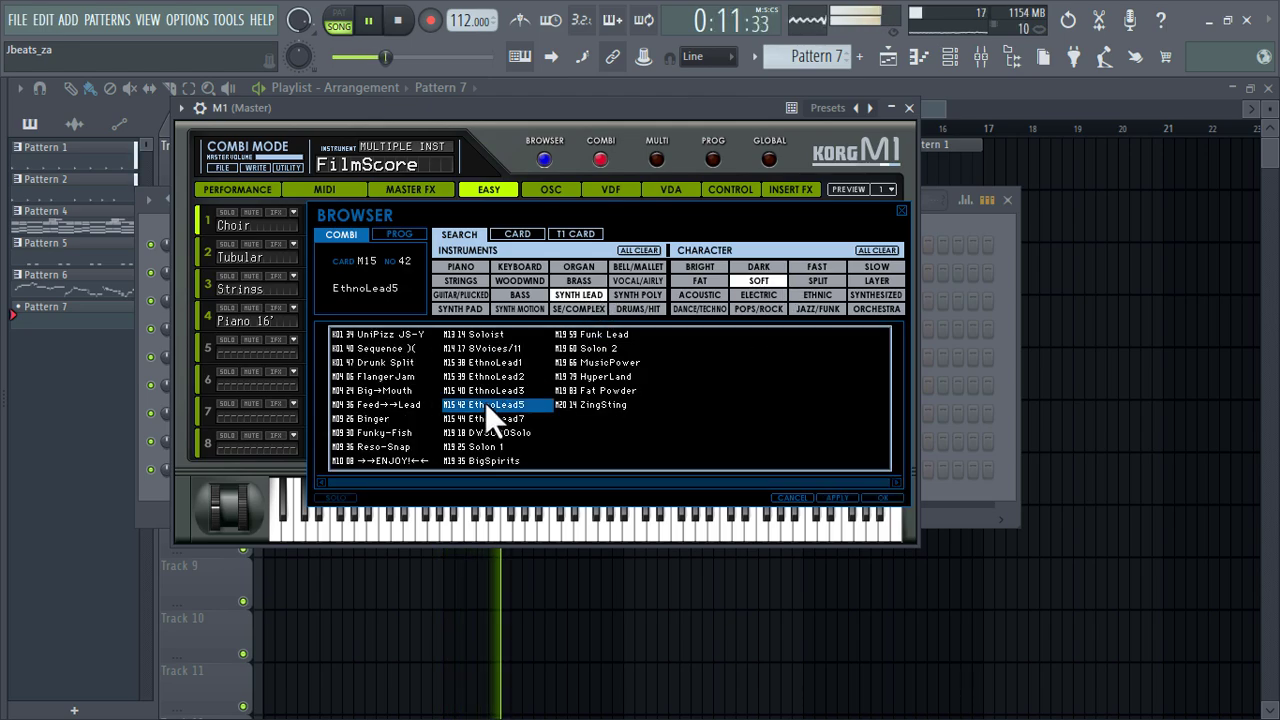
{"action": "left_click", "coordinate": [910, 107]}
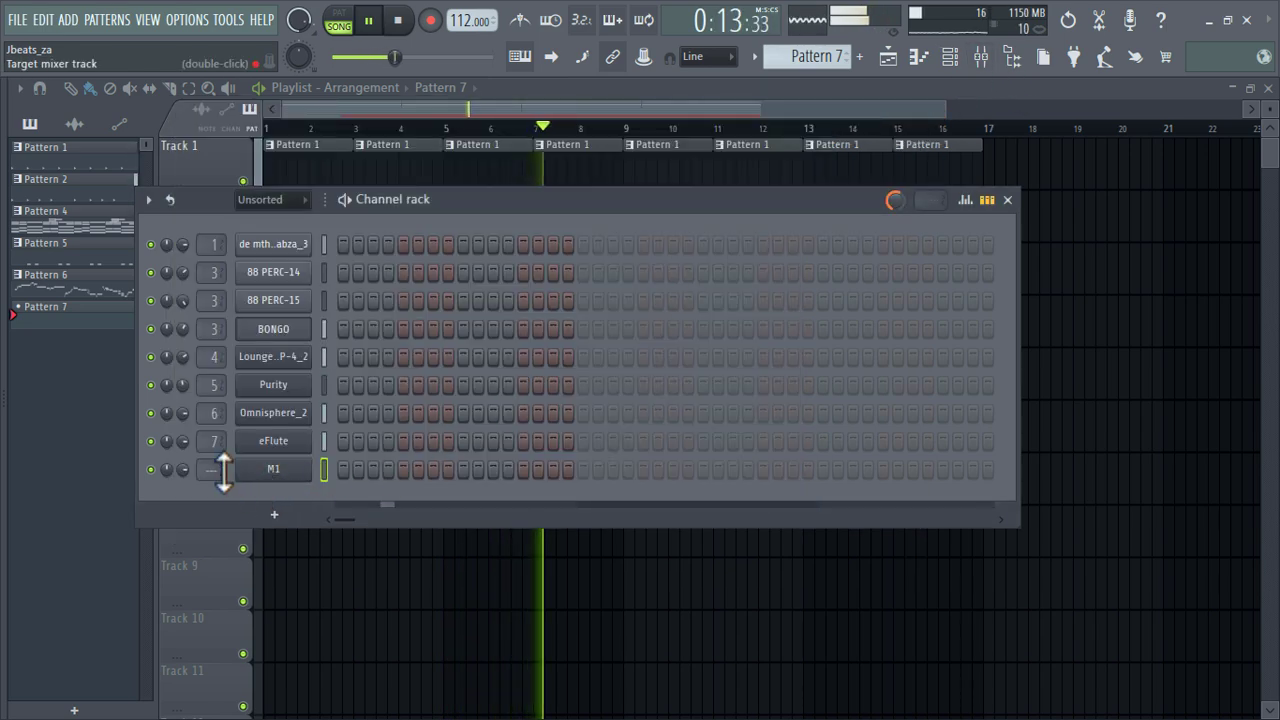
Step: In M1's piano roll, draw a C5 note on the second beat of bar 1 and shorten it to one step
{"action": "right_click", "coordinate": [290, 470]}
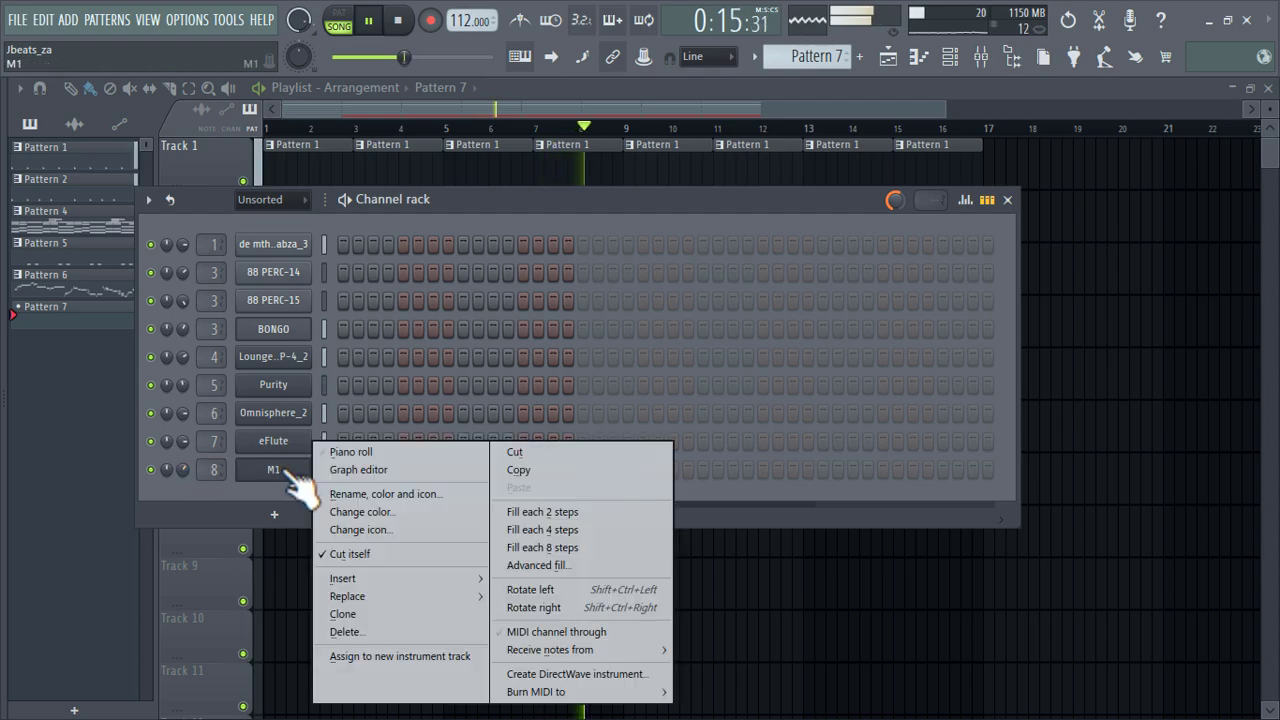
{"action": "left_click", "coordinate": [345, 449]}
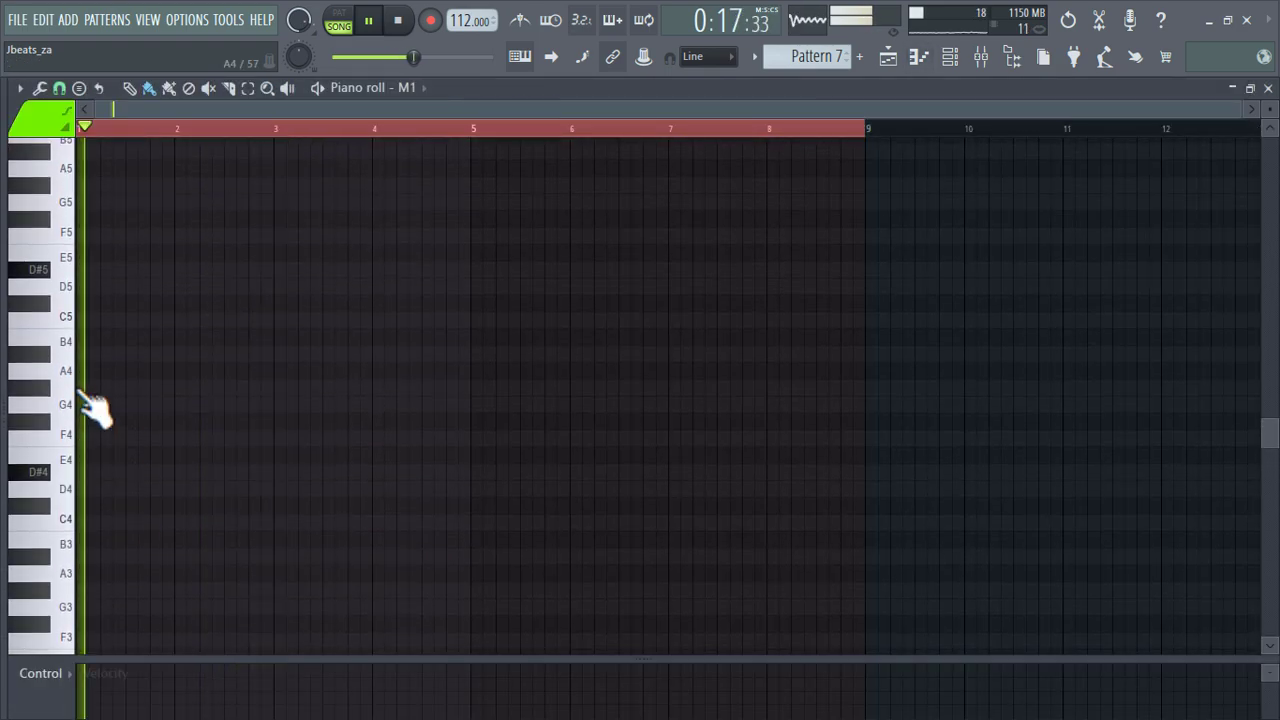
{"action": "scroll", "coordinate": [91, 409], "scroll_direction": "up", "scroll_amount": 4}
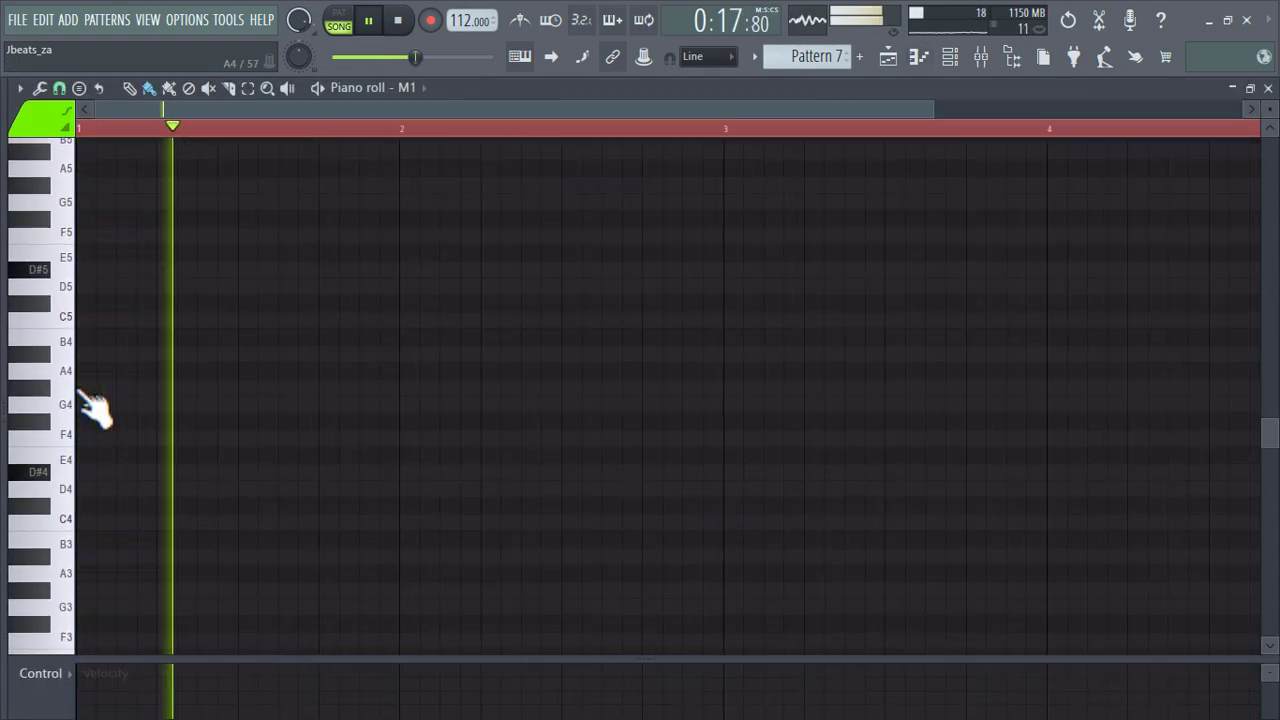
{"action": "left_click", "coordinate": [152, 320]}
{"action": "mouse_move", "coordinate": [475, 318]}
{"action": "left_mouse_down"}
{"action": "mouse_move", "coordinate": [275, 340]}
{"action": "mouse_move", "coordinate": [160, 334]}
{"action": "left_mouse_up"}
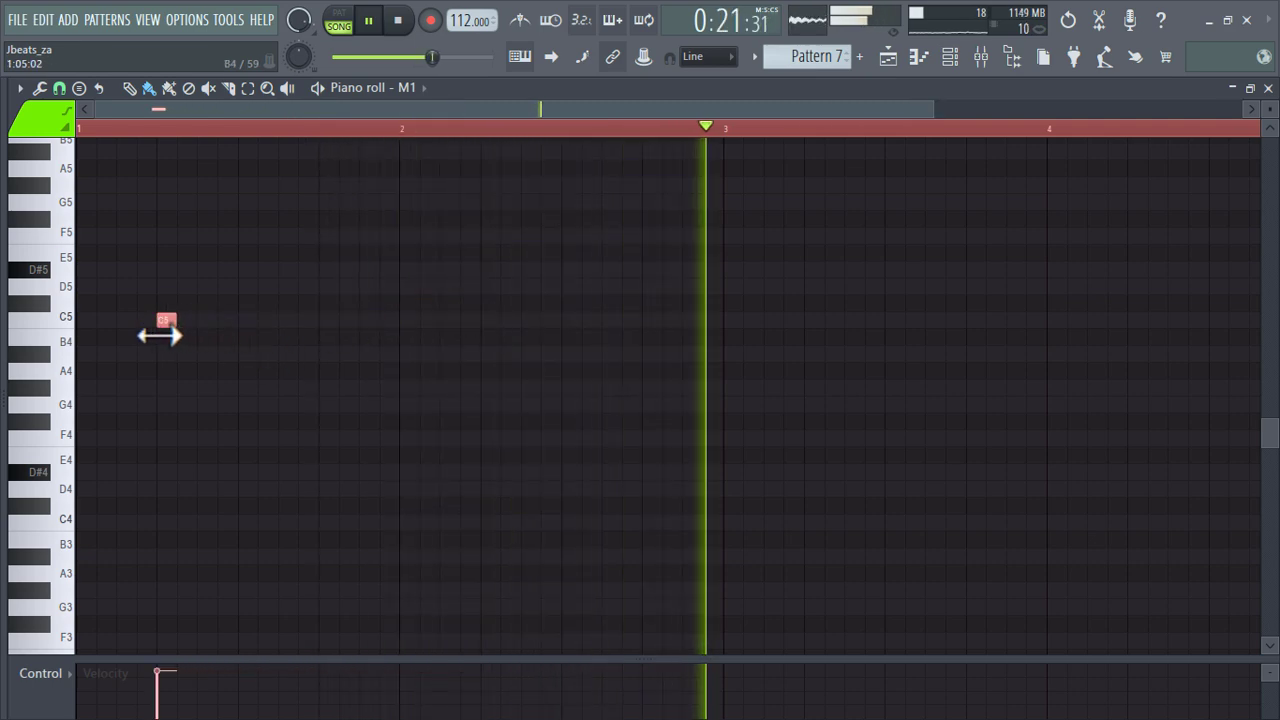
Step: Add one-step C5 notes on steps 8 and 15 of bar 1 and steps 5, 8 and 15 of bar 2, then select all notes
{"action": "left_click", "coordinate": [222, 320]}
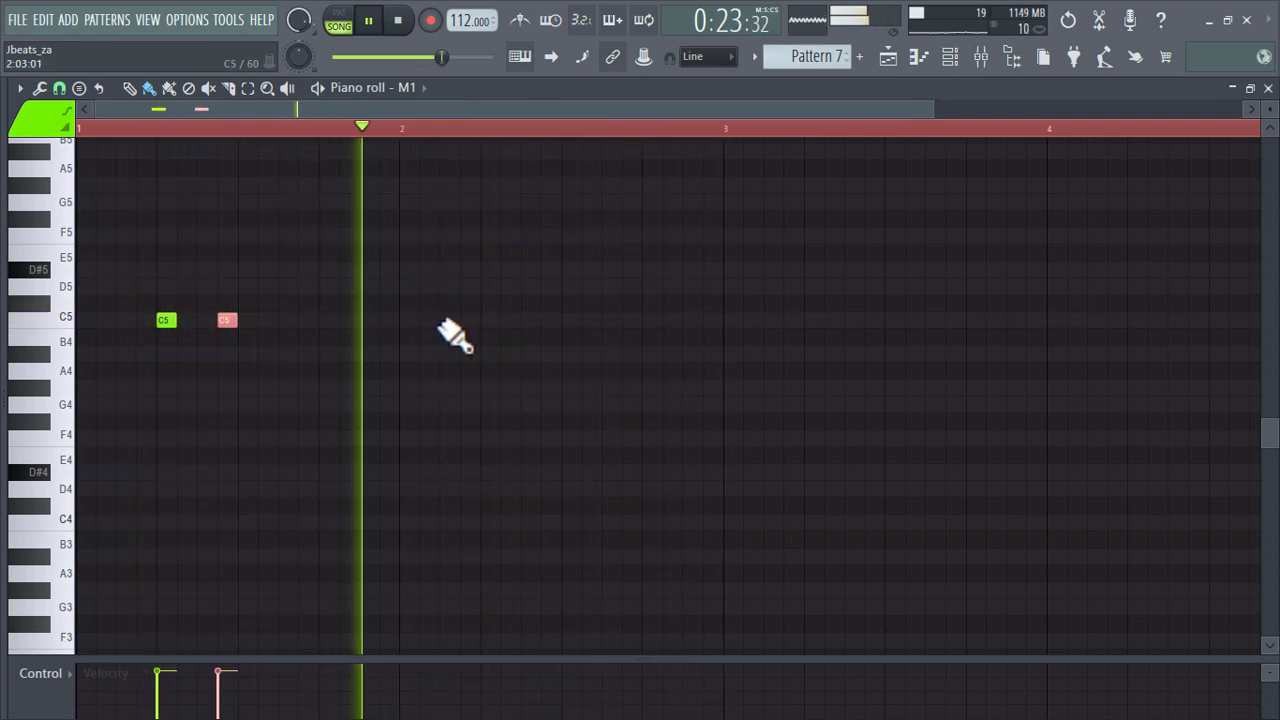
{"action": "left_click", "coordinate": [369, 320]}
{"action": "left_click", "coordinate": [490, 320]}
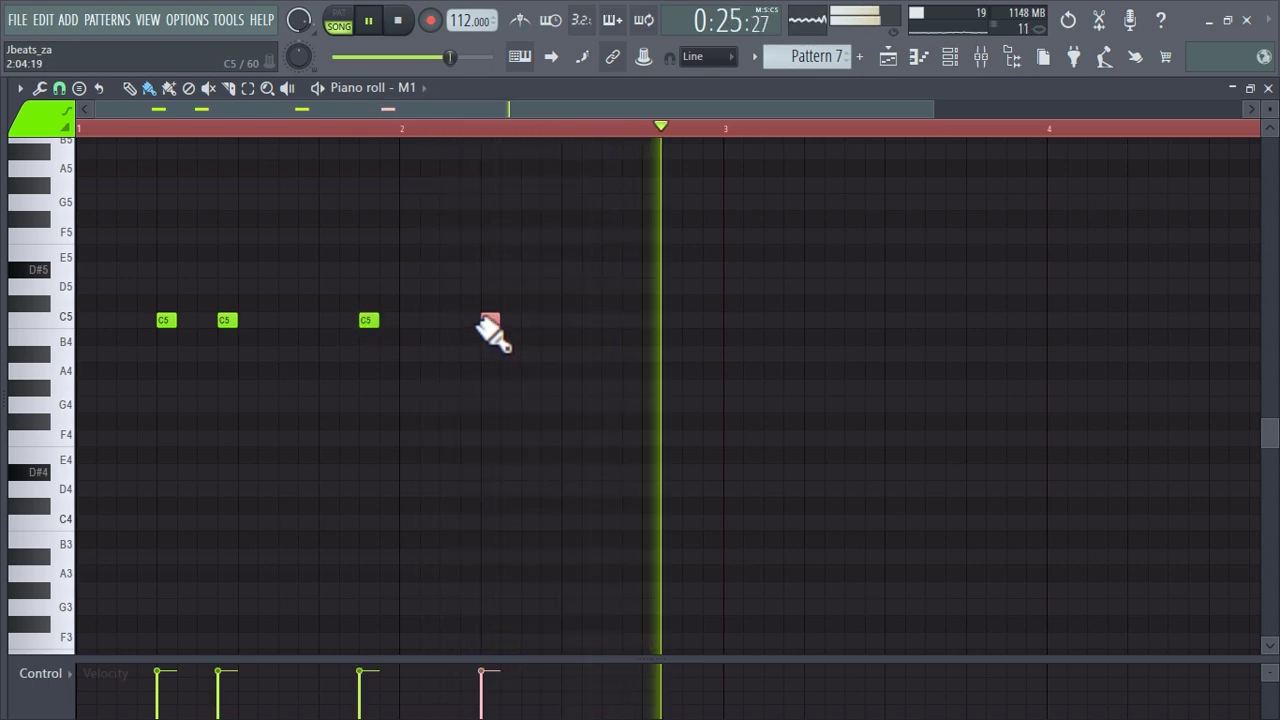
{"action": "left_click", "coordinate": [550, 320]}
{"action": "left_click", "coordinate": [691, 320]}
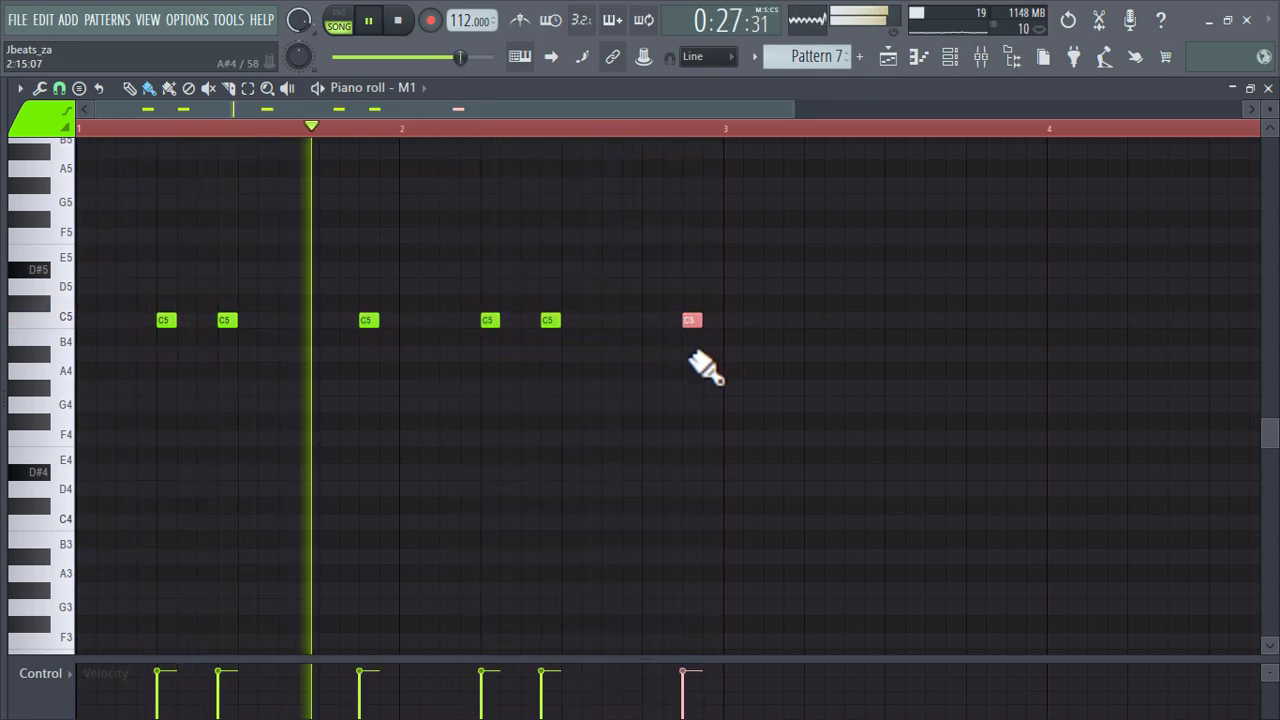
{"action": "scroll", "coordinate": [680, 390], "scroll_direction": "down", "scroll_amount": 3}
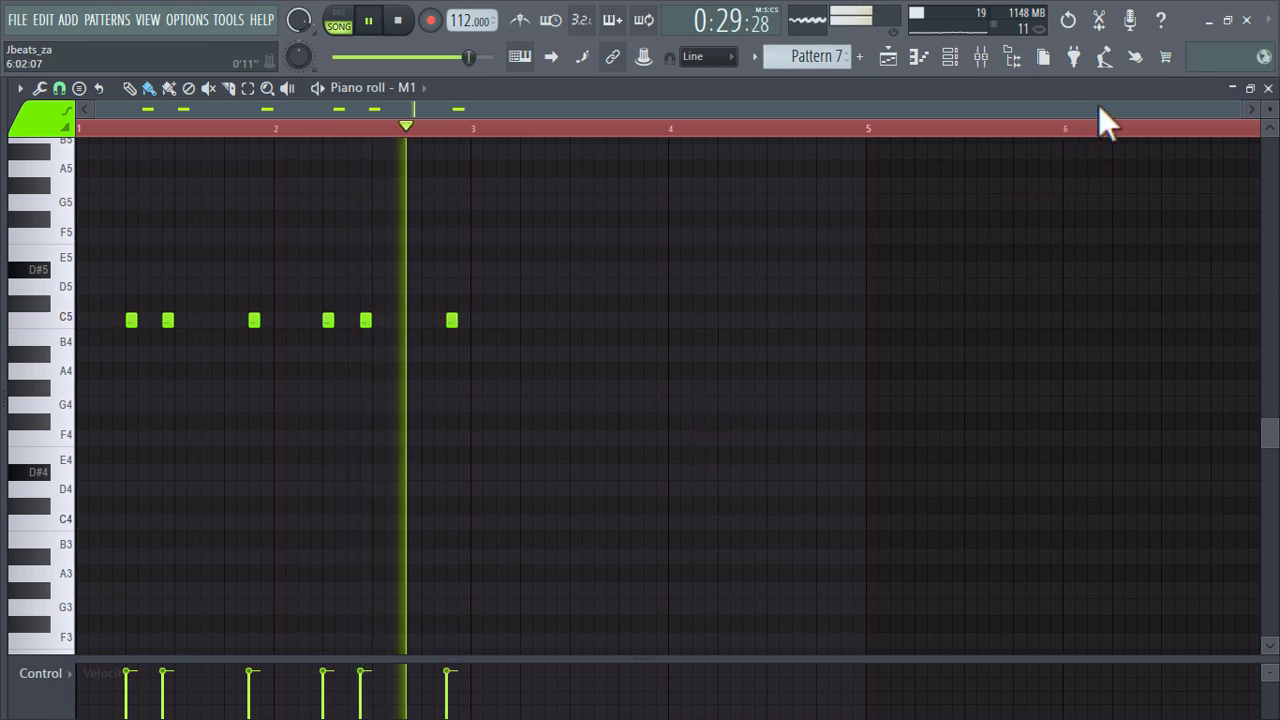
{"action": "key", "text": "ctrl+a"}
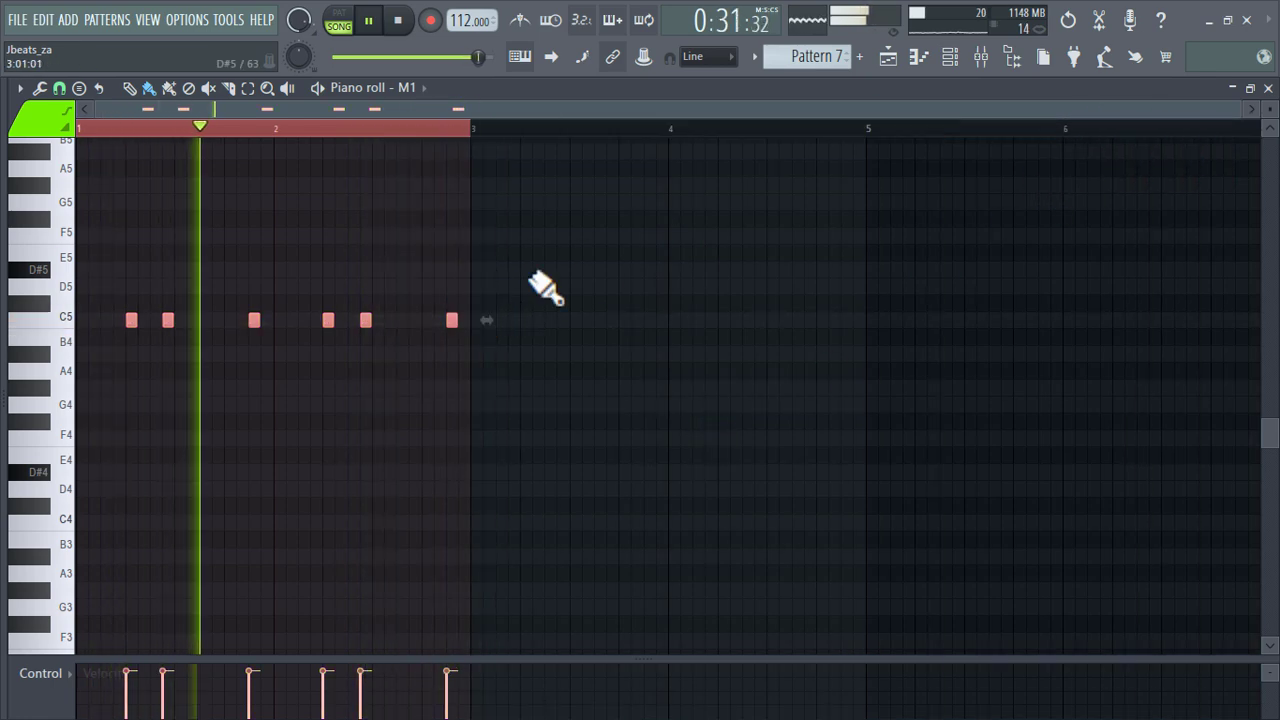
Step: In M1's combi browser, audition Fat Powder and EthnoLead7, then load the Feed→→Lead combi
{"action": "left_click", "coordinate": [950, 57]}
{"action": "left_click", "coordinate": [268, 474]}
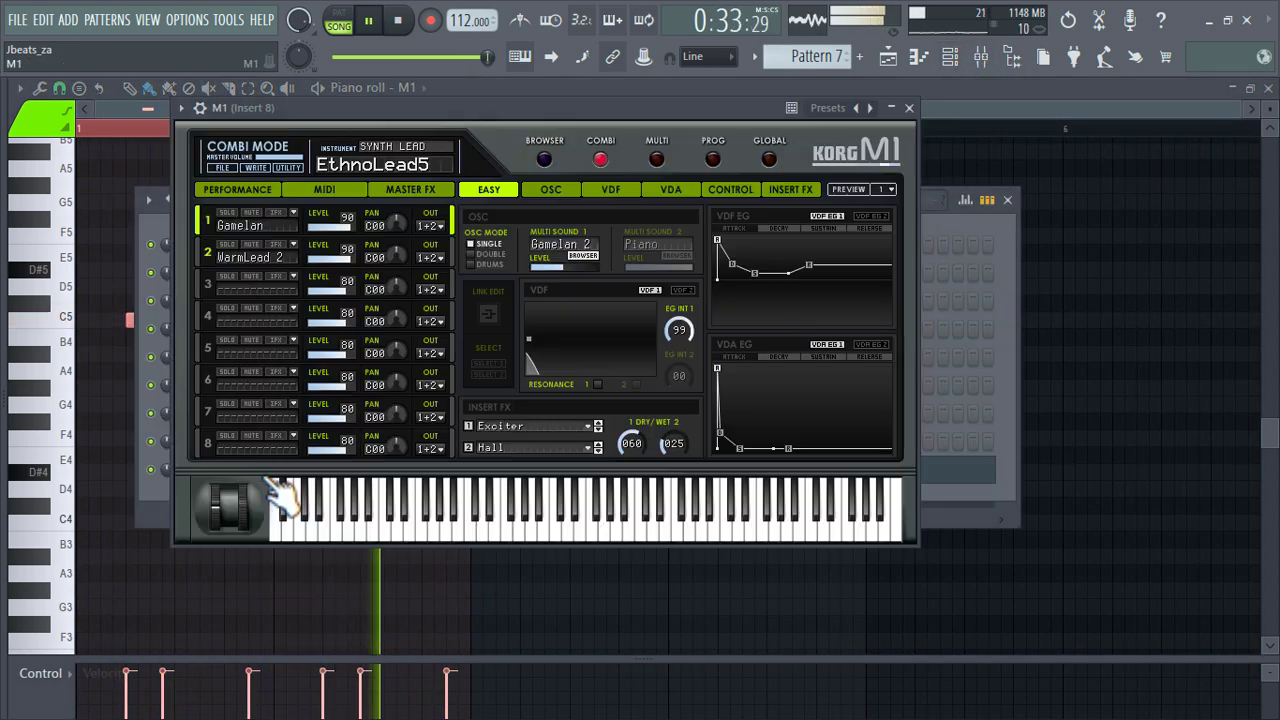
{"action": "left_click", "coordinate": [543, 155]}
{"action": "left_click", "coordinate": [603, 390]}
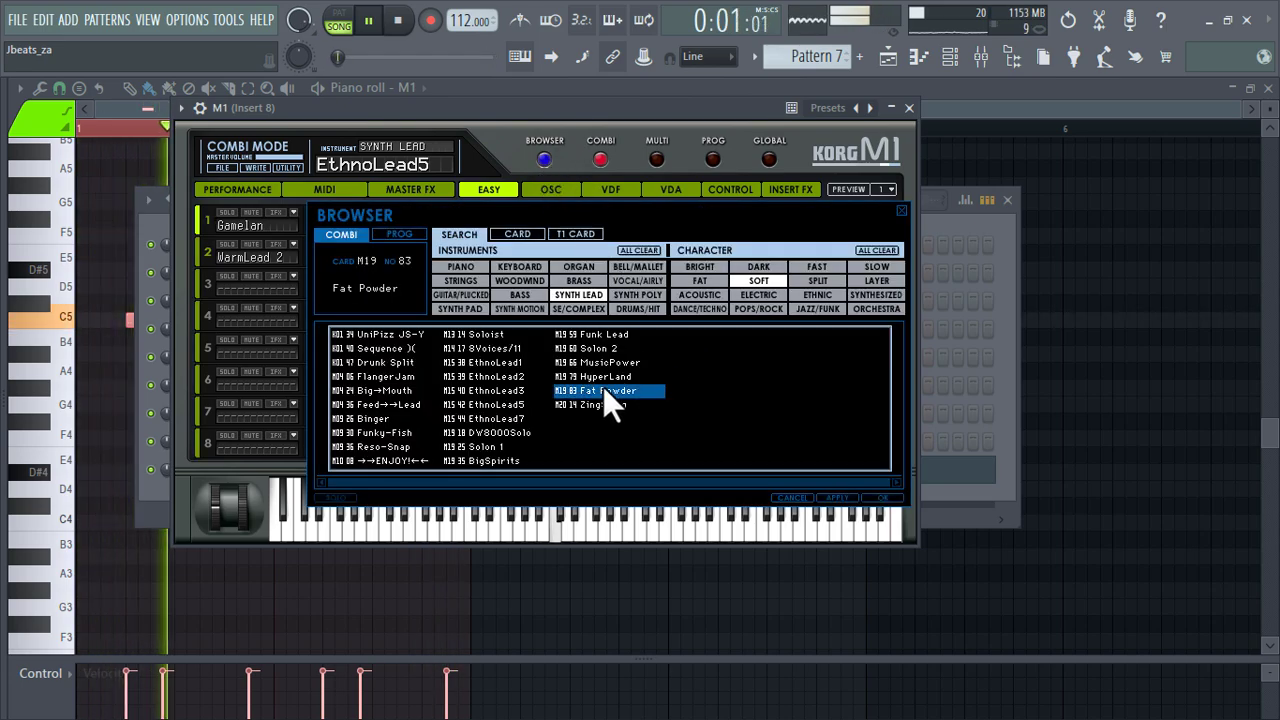
{"action": "left_click", "coordinate": [499, 418]}
{"action": "left_click", "coordinate": [387, 404]}
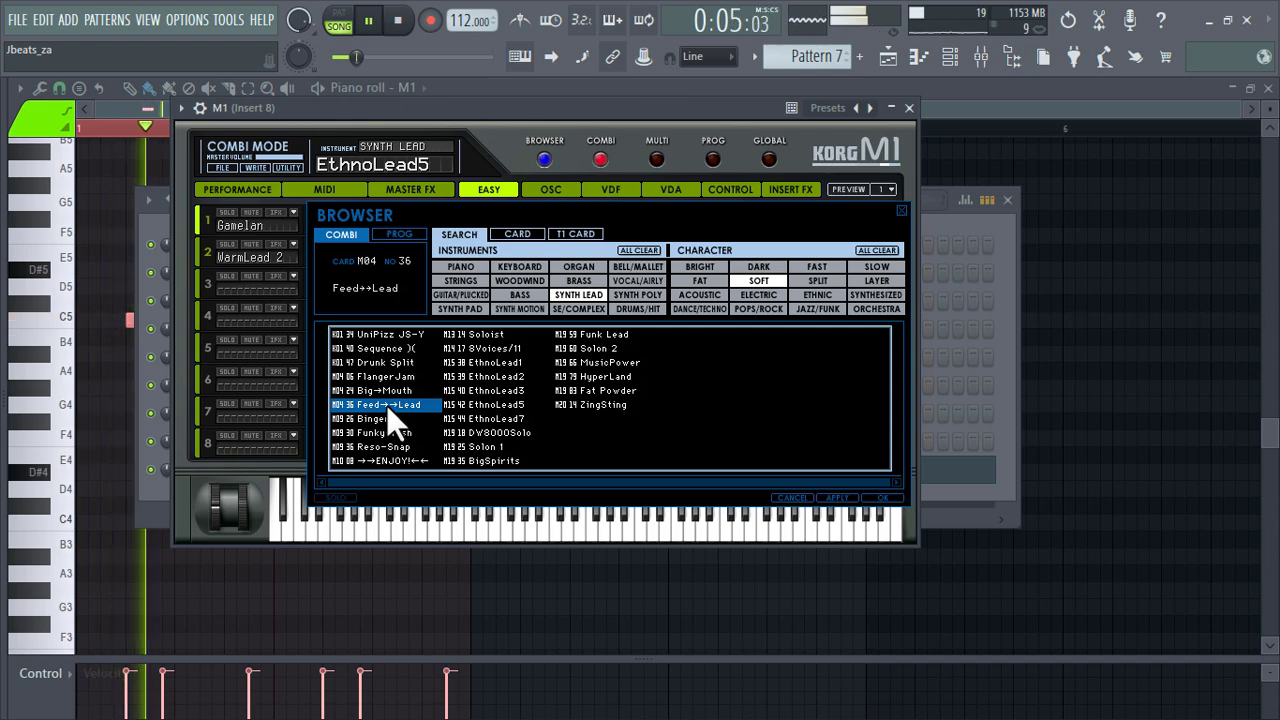
{"action": "double_click", "coordinate": [386, 404]}
Step: Lower the volume of mixer Insert 8 slightly, pan it 44% right and return to the playlist
{"action": "left_click", "coordinate": [981, 57]}
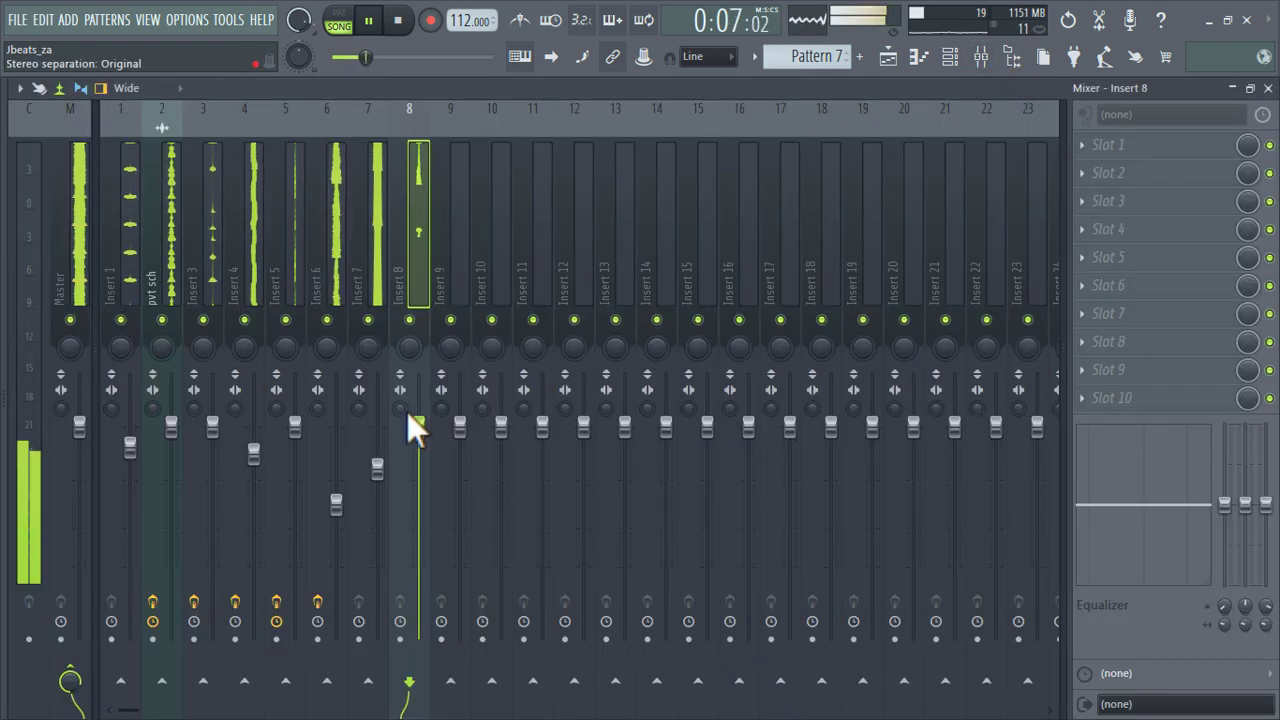
{"action": "left_click_drag", "start_coordinate": [420, 358], "coordinate": [416, 353]}
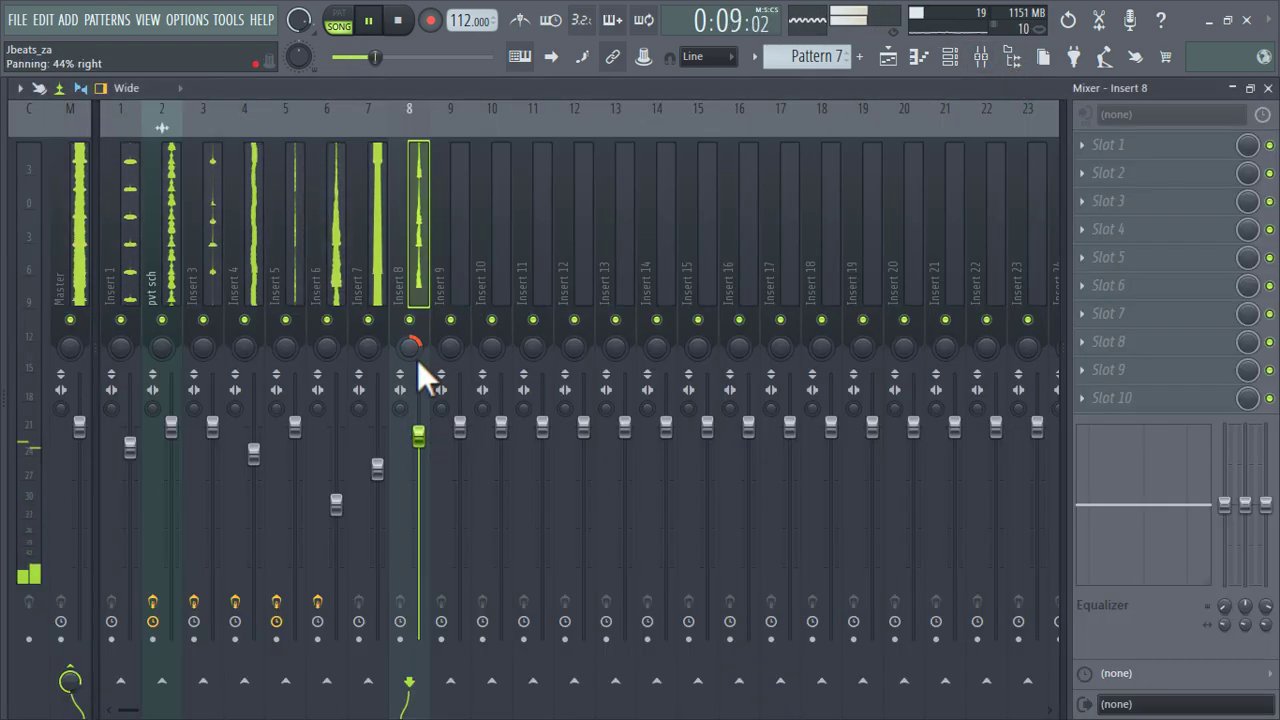
{"action": "left_click", "coordinate": [888, 57]}
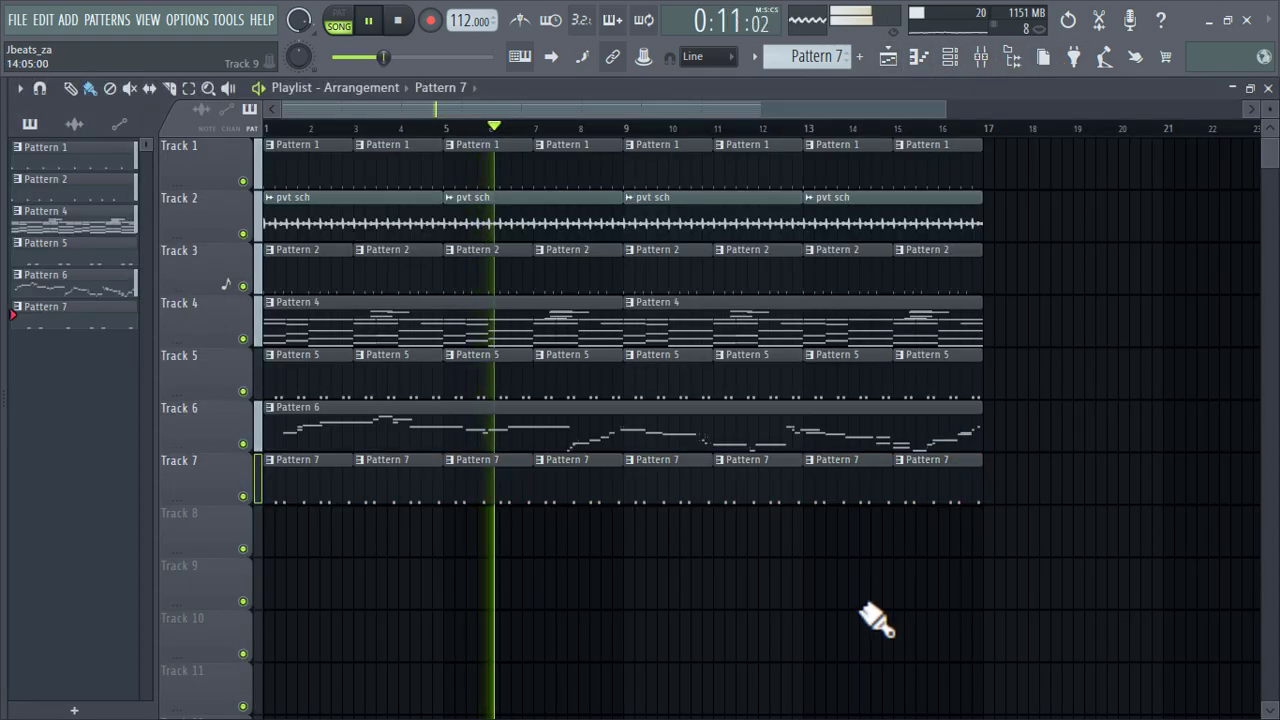
Step: Place the Ice Crash sample on Track 8 at bar 13 and trim its end to the start of bar 17
{"action": "left_click", "coordinate": [4, 400]}
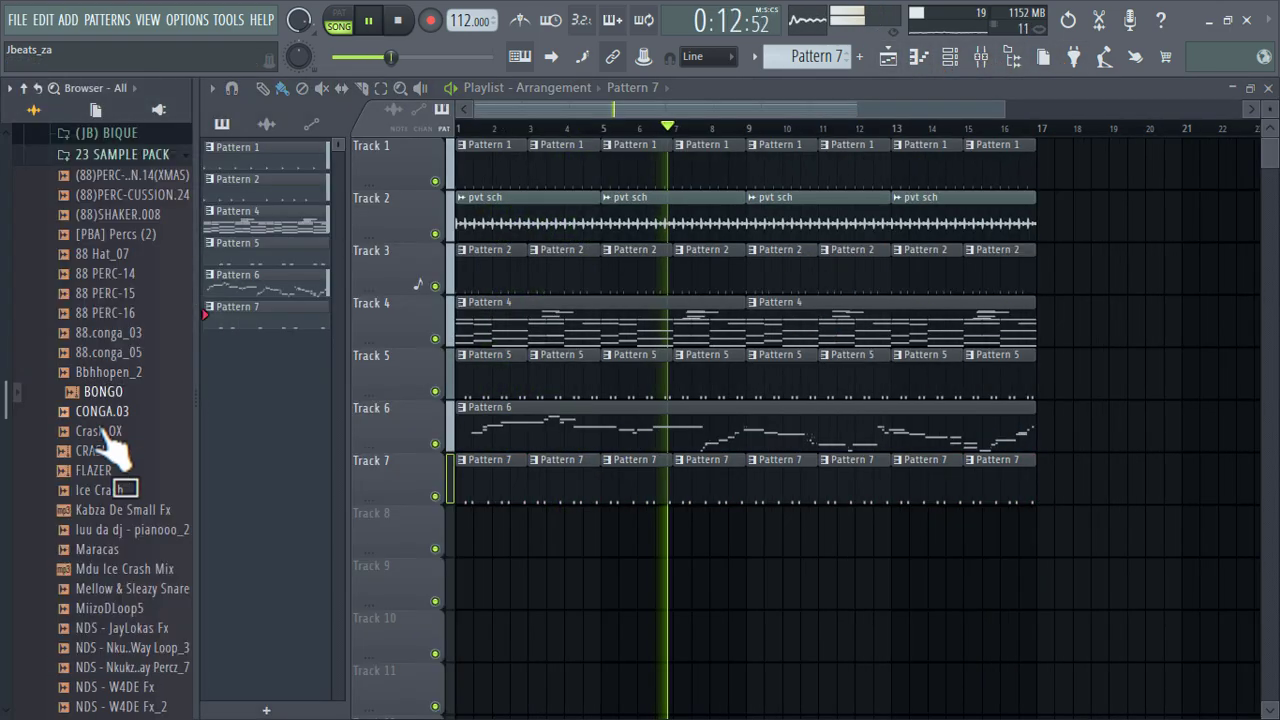
{"action": "left_click", "coordinate": [140, 490]}
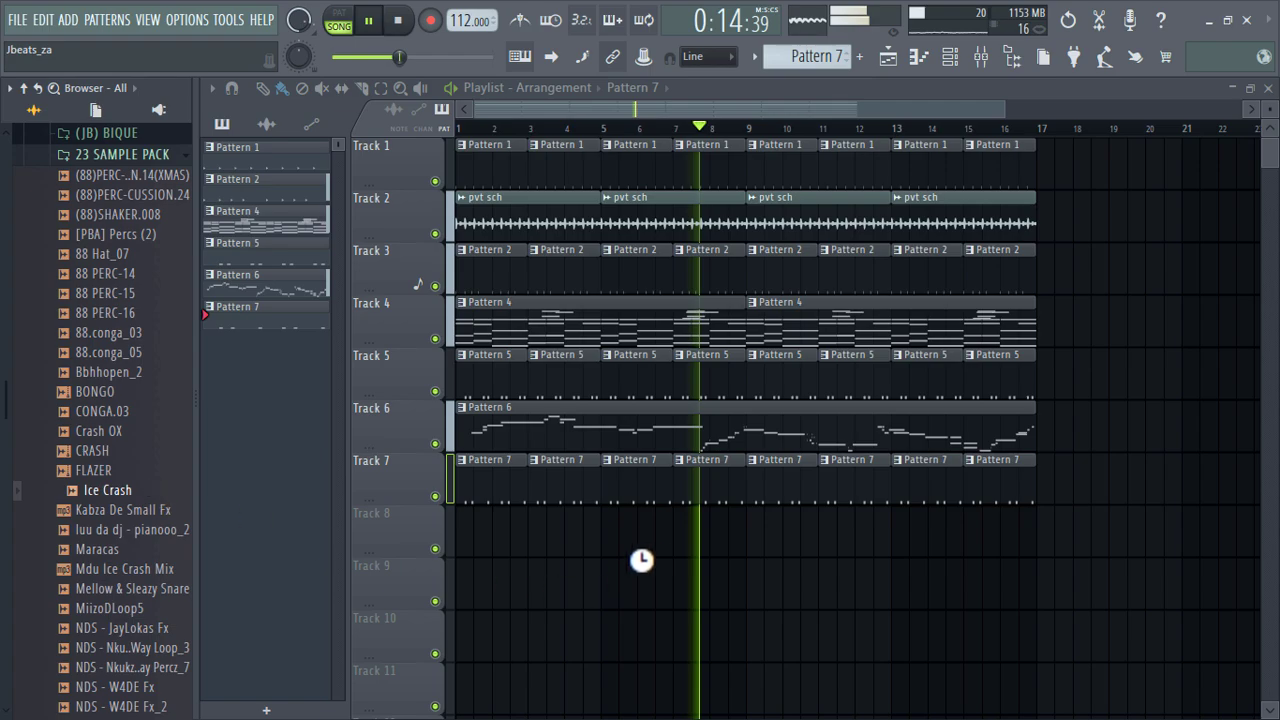
{"action": "left_click_drag", "start_coordinate": [641, 560], "coordinate": [655, 572]}
{"action": "left_click_drag", "start_coordinate": [857, 533], "coordinate": [1006, 517]}
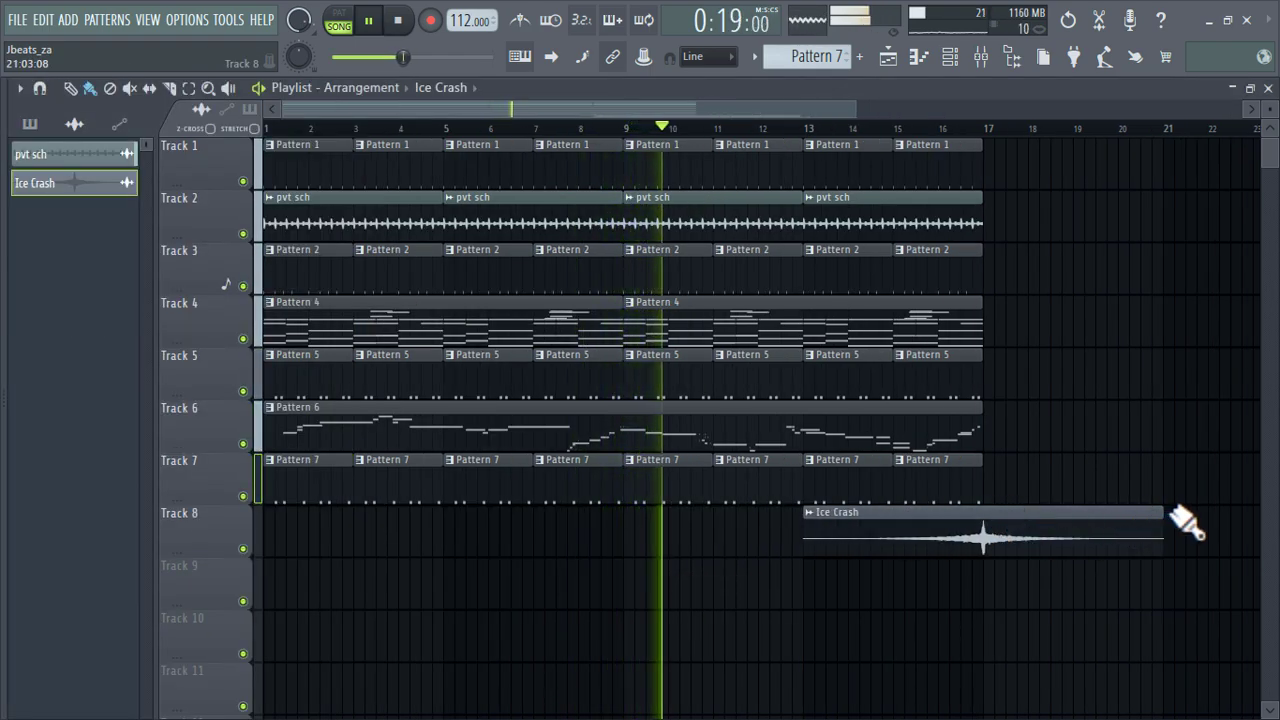
{"action": "left_click_drag", "start_coordinate": [1158, 510], "coordinate": [987, 508]}
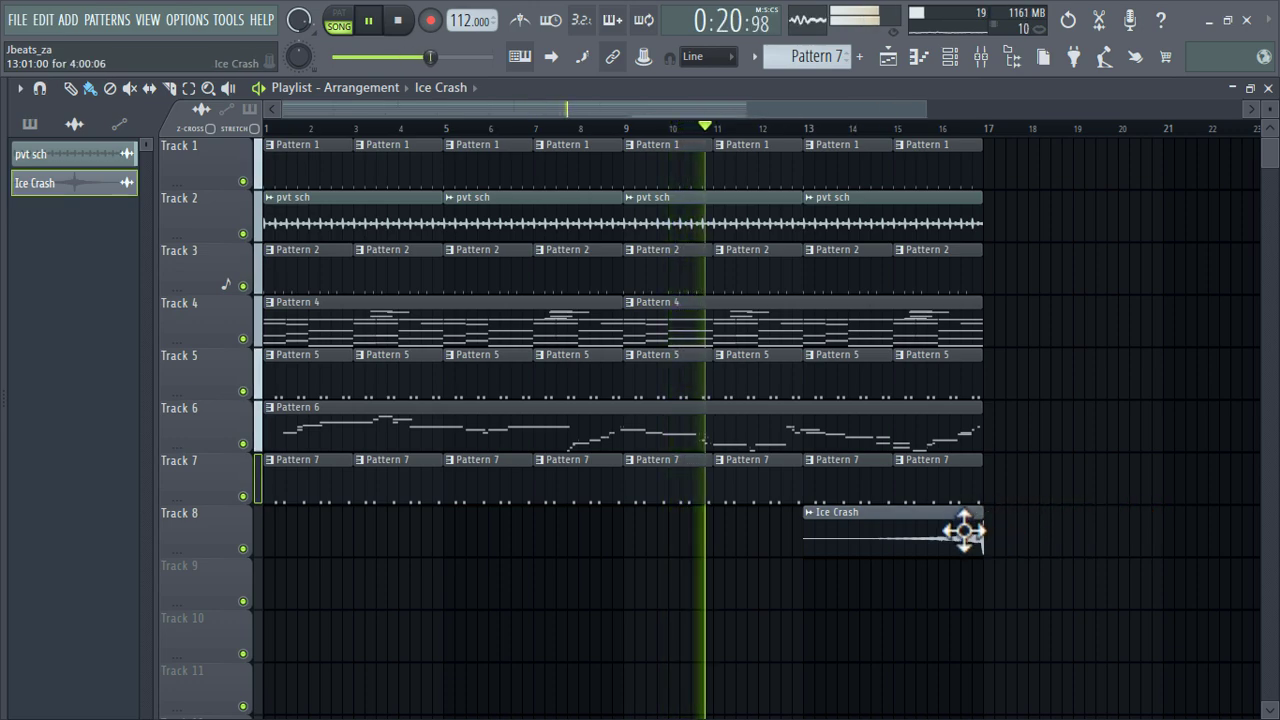
Step: Add a second Ice Crash clip on Track 8 and trim it so the crash's peak starts at bar 1 and its tail ends at bar 5
{"action": "left_click", "coordinate": [300, 540]}
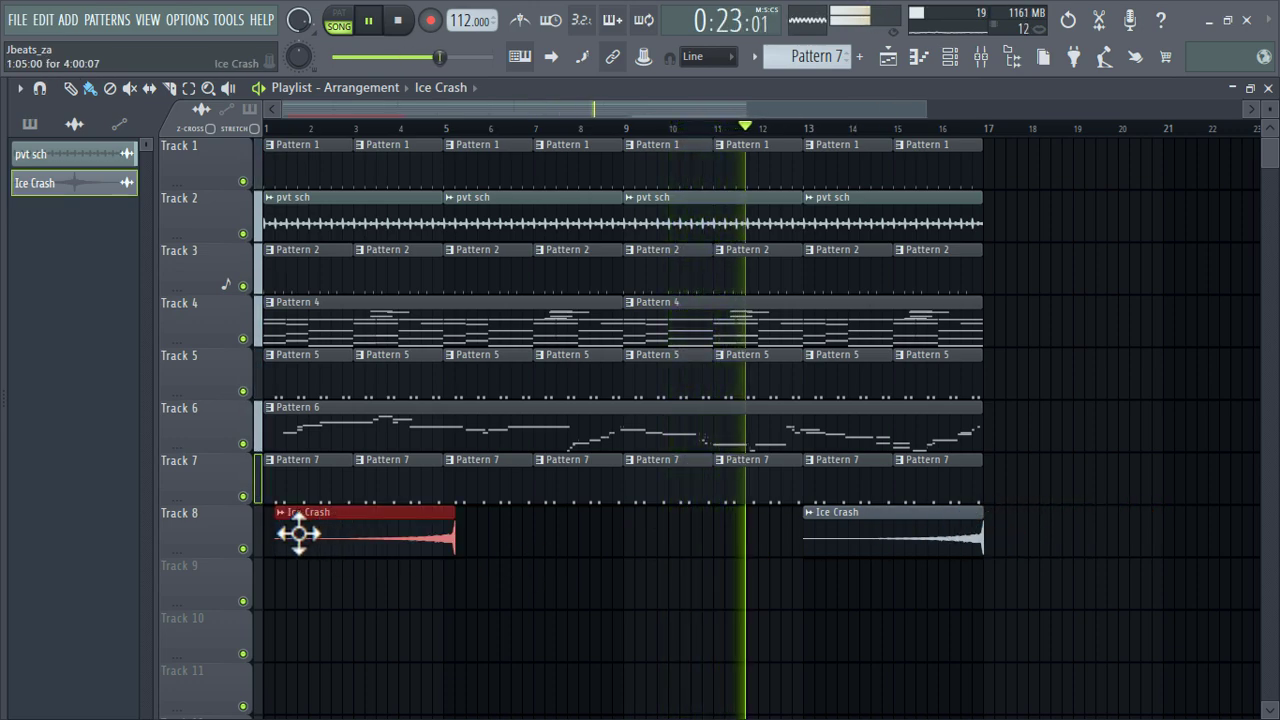
{"action": "left_click_drag", "start_coordinate": [453, 535], "coordinate": [678, 540]}
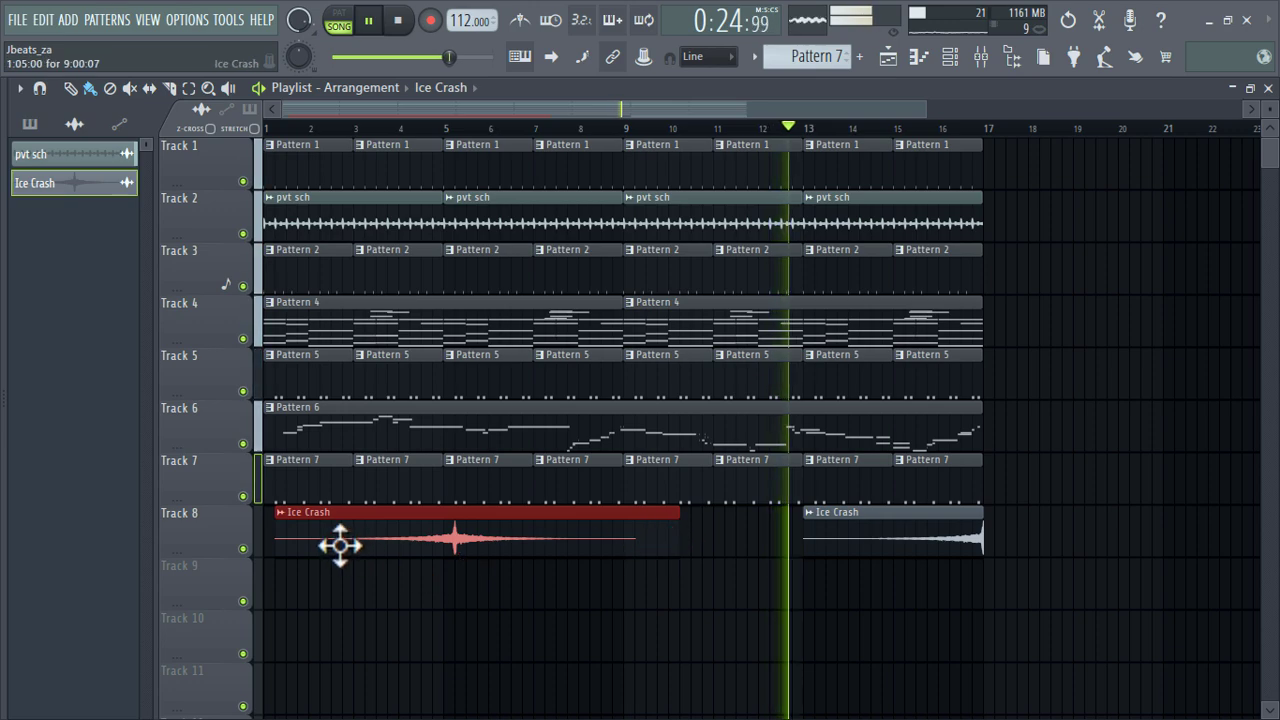
{"action": "mouse_move", "coordinate": [275, 538]}
{"action": "left_mouse_down"}
{"action": "mouse_move", "coordinate": [449, 556]}
{"action": "mouse_move", "coordinate": [471, 543]}
{"action": "mouse_move", "coordinate": [263, 543]}
{"action": "left_mouse_up"}
{"action": "left_click_drag", "start_coordinate": [489, 535], "coordinate": [443, 537]}
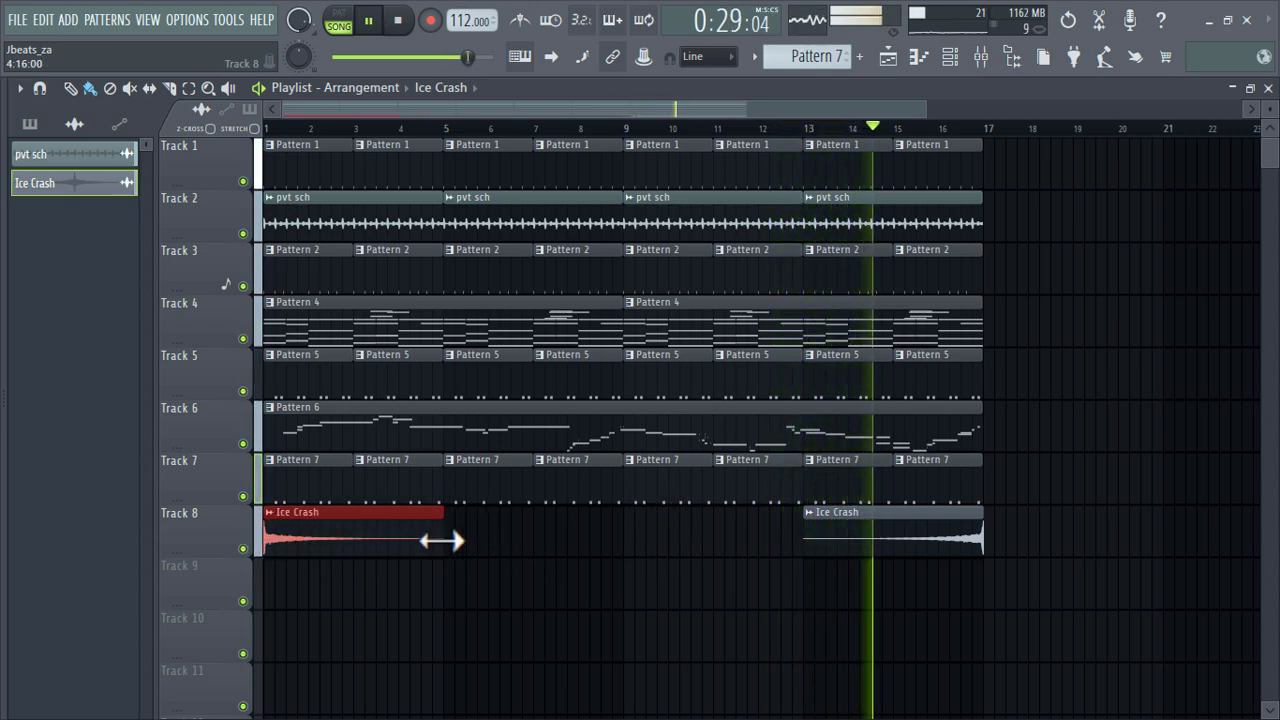
Step: Set the Ice Crash clip's channel volume to 34% and close its settings
{"action": "double_click", "coordinate": [394, 537]}
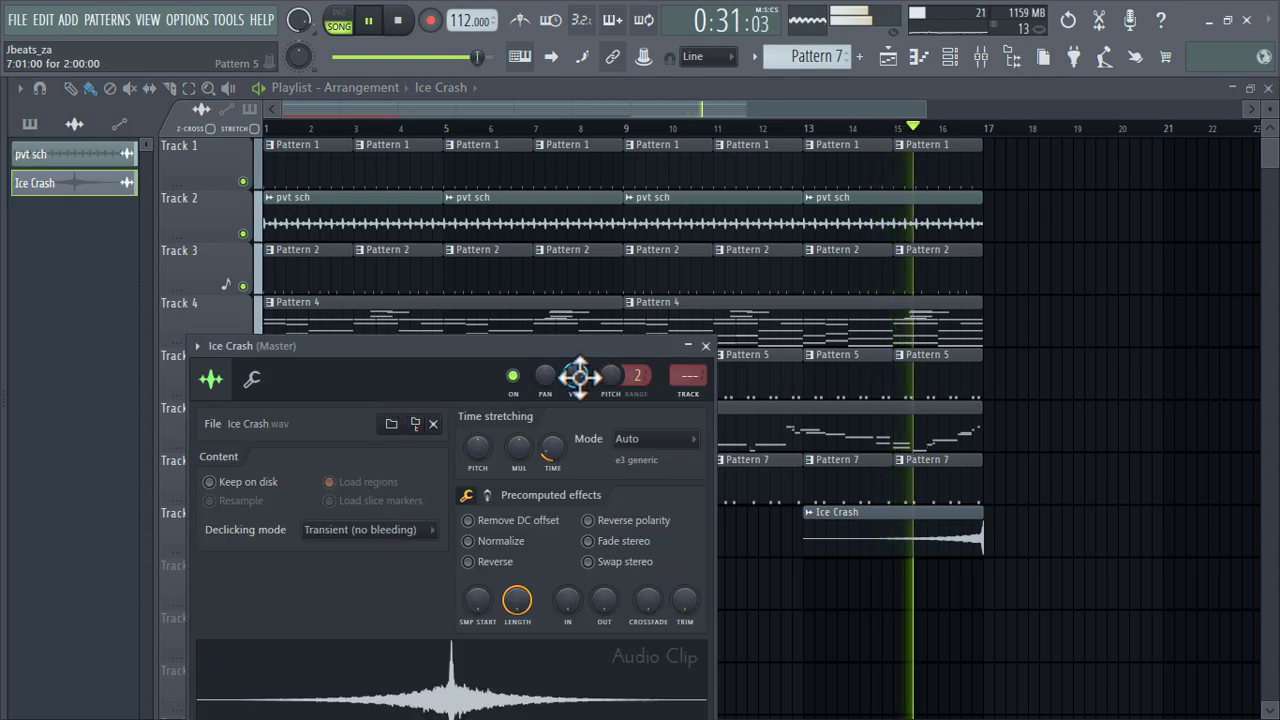
{"action": "left_click_drag", "start_coordinate": [575, 375], "coordinate": [575, 420]}
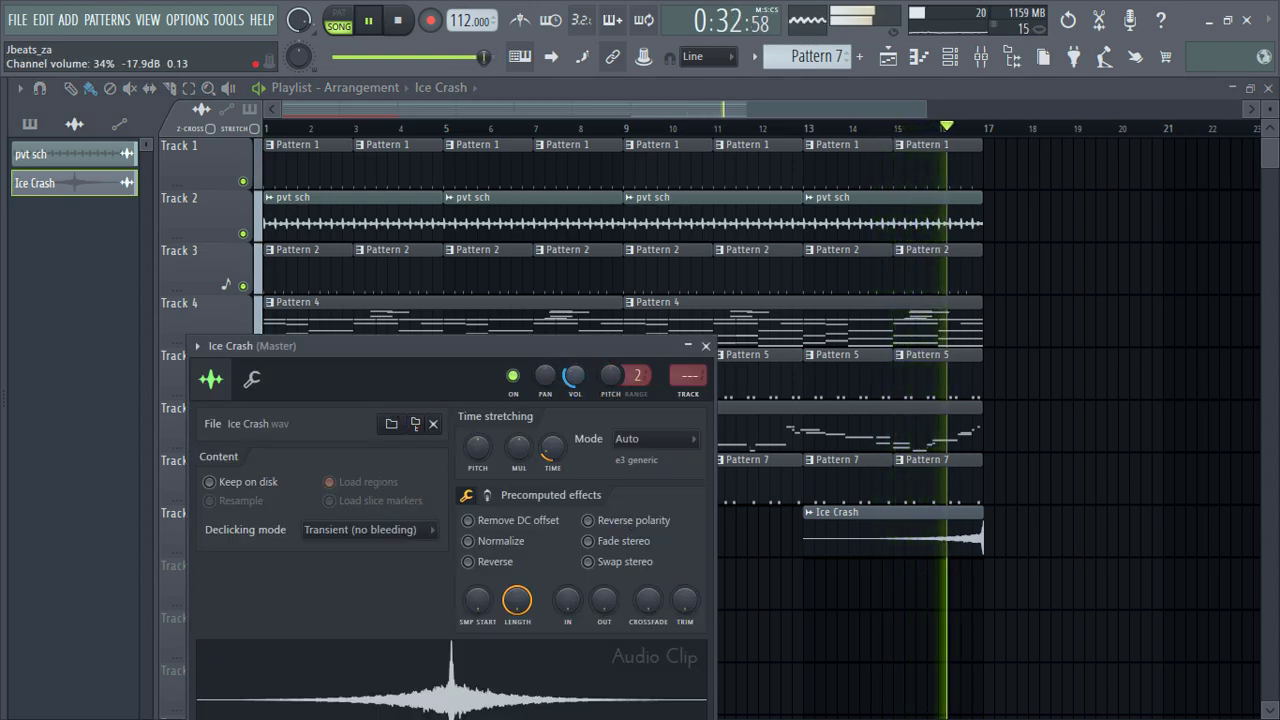
{"action": "left_click", "coordinate": [706, 346]}
{"action": "scroll", "coordinate": [1100, 366], "scroll_direction": "down", "scroll_amount": 2}
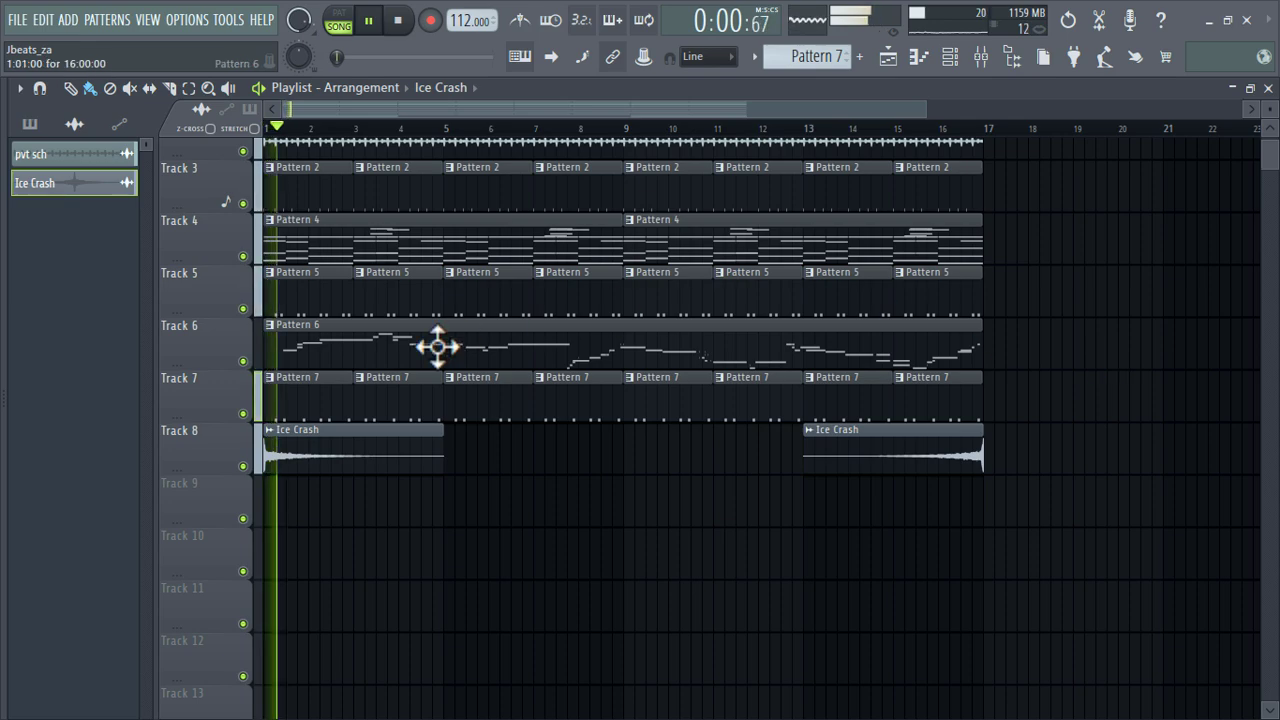
{"action": "double_click", "coordinate": [294, 449]}
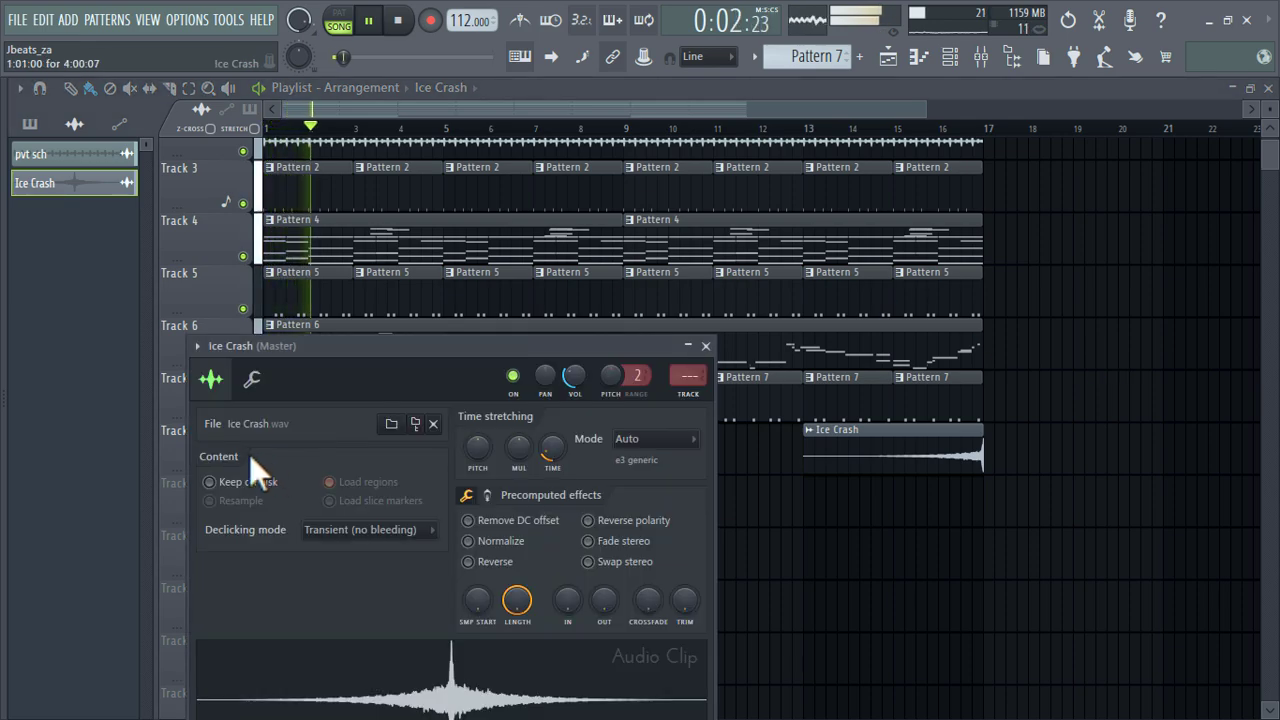
{"action": "left_click", "coordinate": [706, 346]}
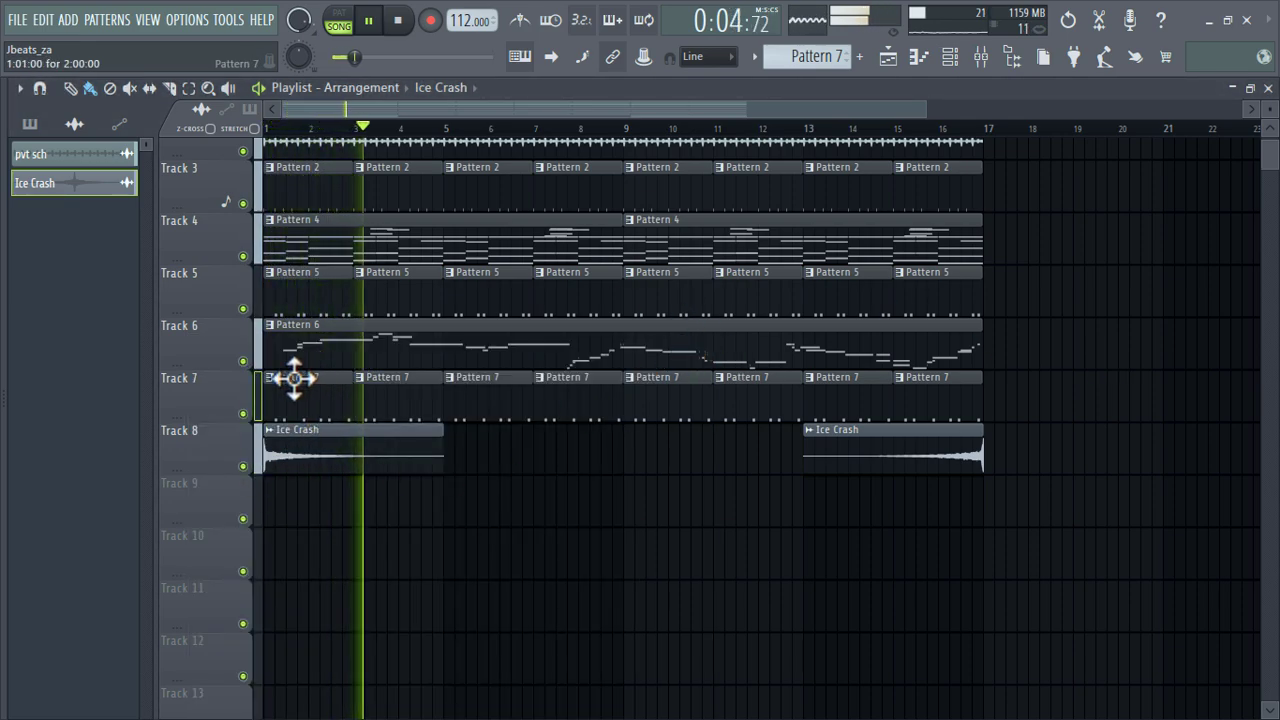
Step: Mute Track 6, create Pattern 8 and place it on Track 9 from bar 1 through bar 16
{"action": "left_click", "coordinate": [242, 361]}
{"action": "left_click", "coordinate": [859, 56]}
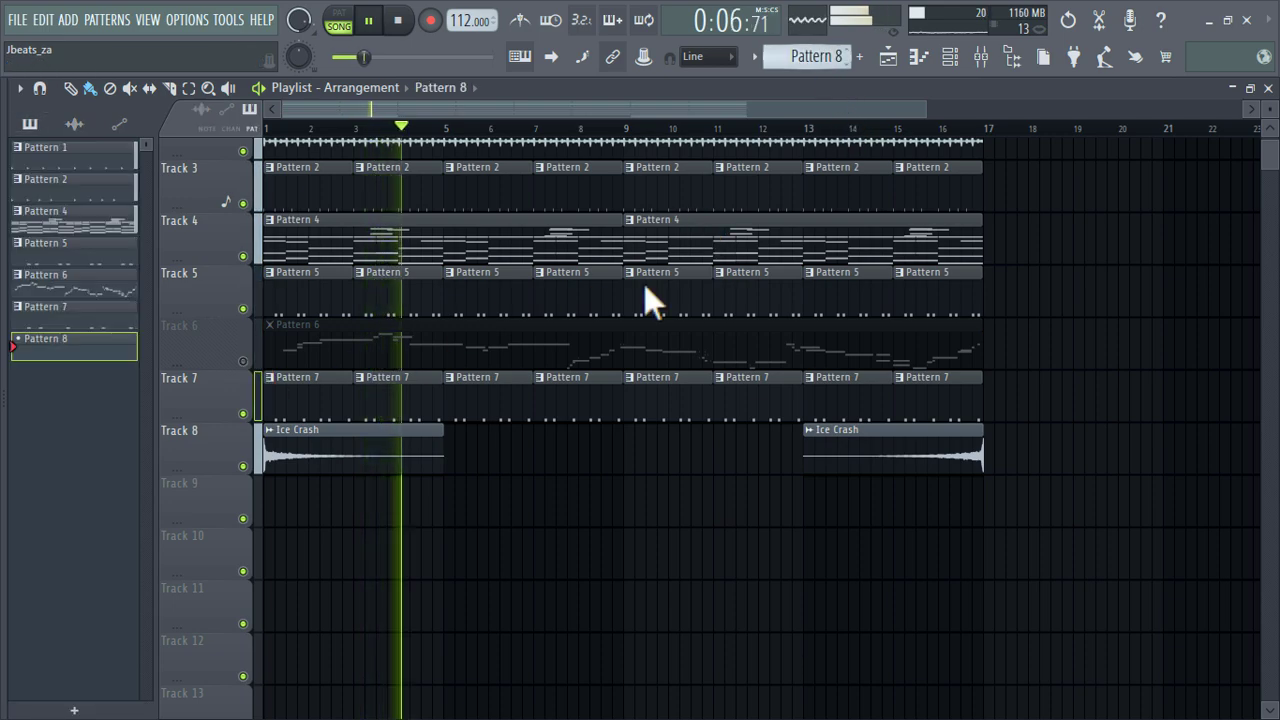
{"action": "left_click", "coordinate": [285, 500]}
{"action": "left_click_drag", "start_coordinate": [300, 503], "coordinate": [983, 510]}
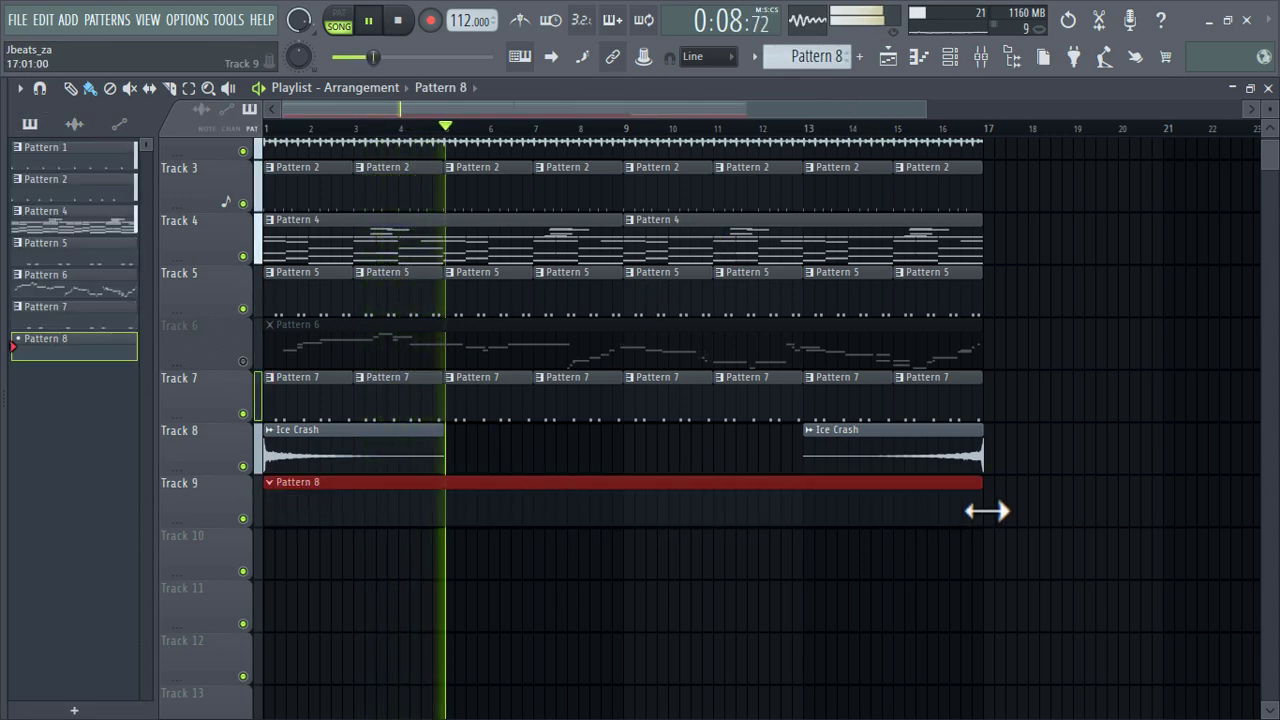
Step: Add a Hypersonic 2 instrument channel from the channel rack and open its plugin window
{"action": "key", "text": "F6"}
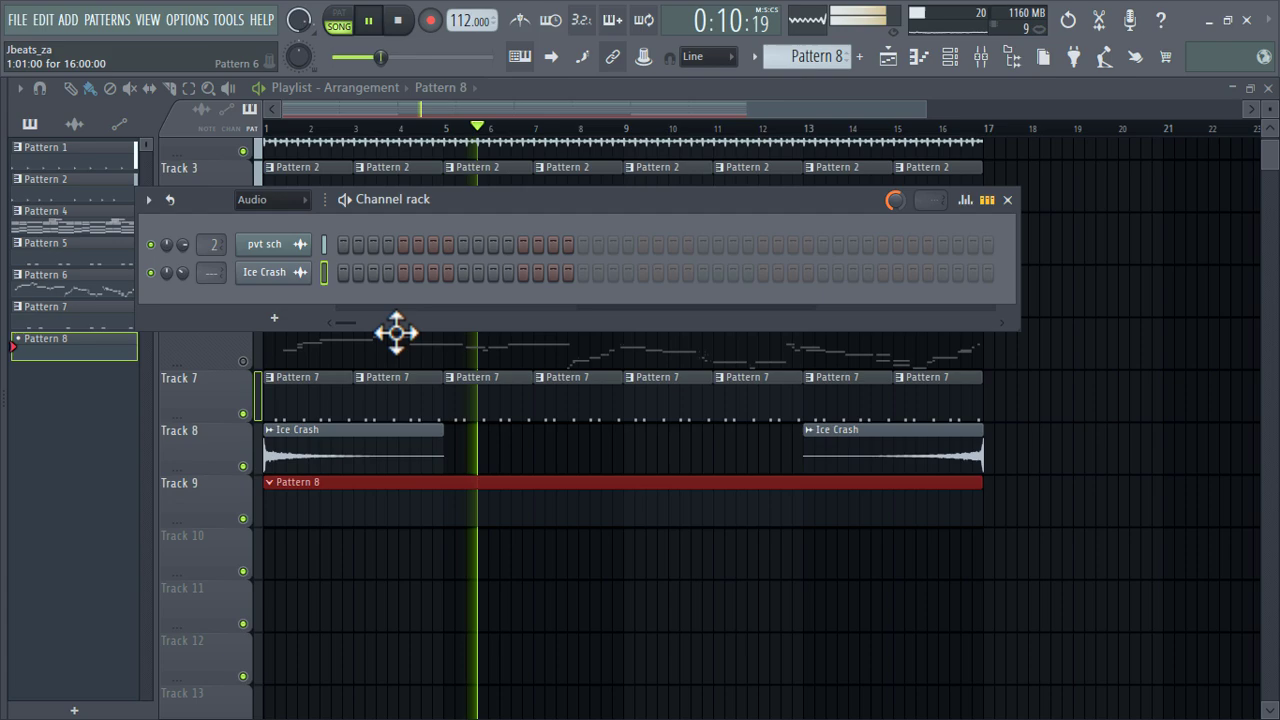
{"action": "left_click", "coordinate": [294, 331]}
{"action": "left_click", "coordinate": [482, 555]}
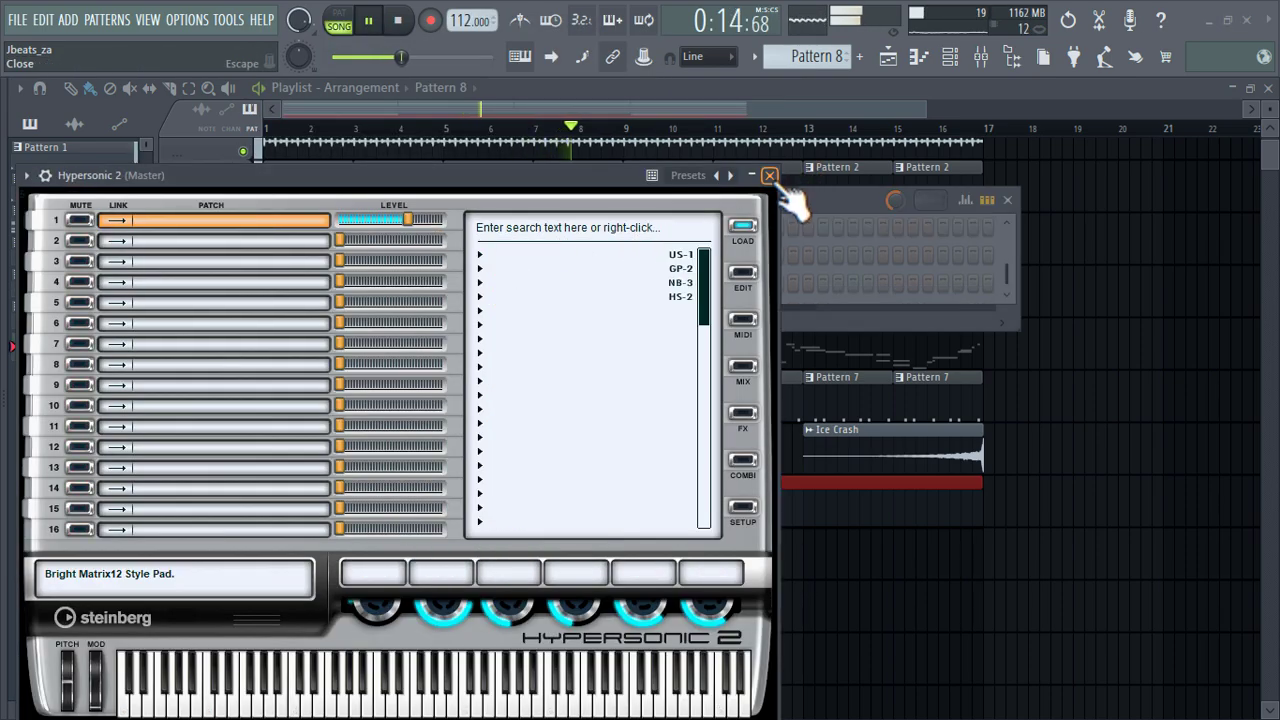
{"action": "left_click", "coordinate": [770, 175]}
{"action": "left_click", "coordinate": [300, 280]}
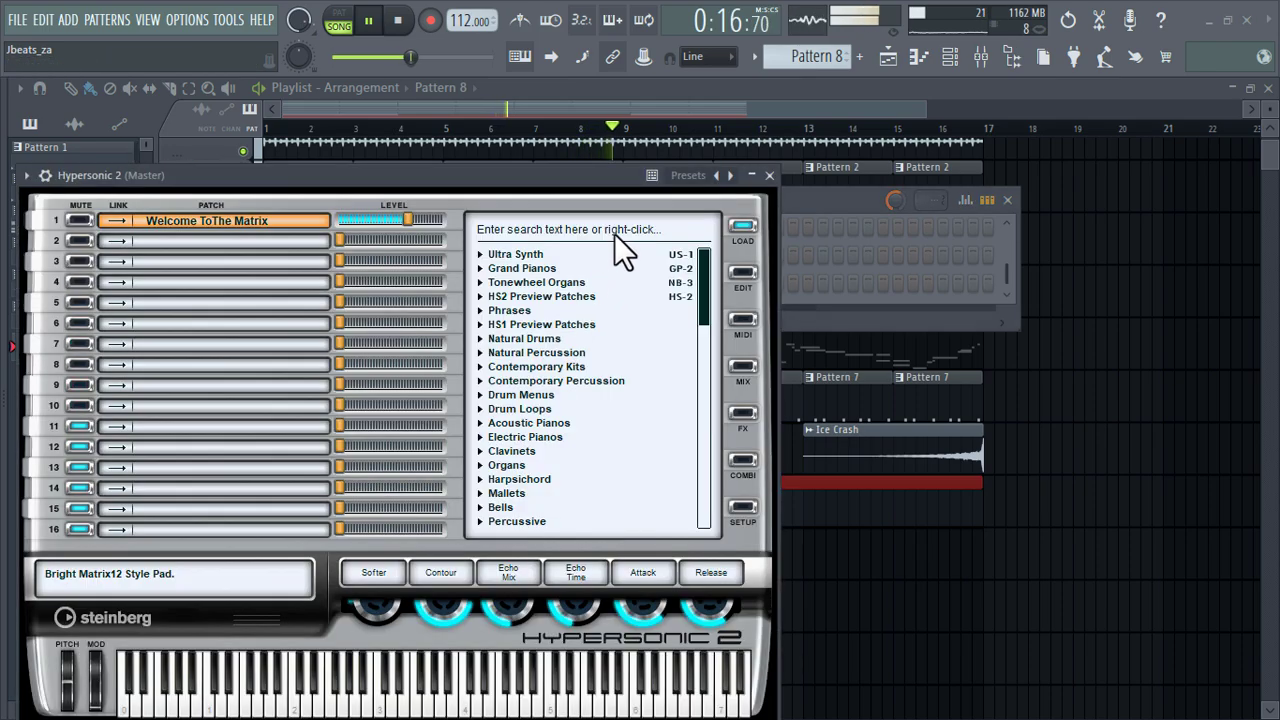
Step: Search the Hypersonic 2 patches for "atmos", load Atmos Piano and close the plugin window
{"action": "left_click", "coordinate": [619, 230]}
{"action": "type", "text": "atmo"}
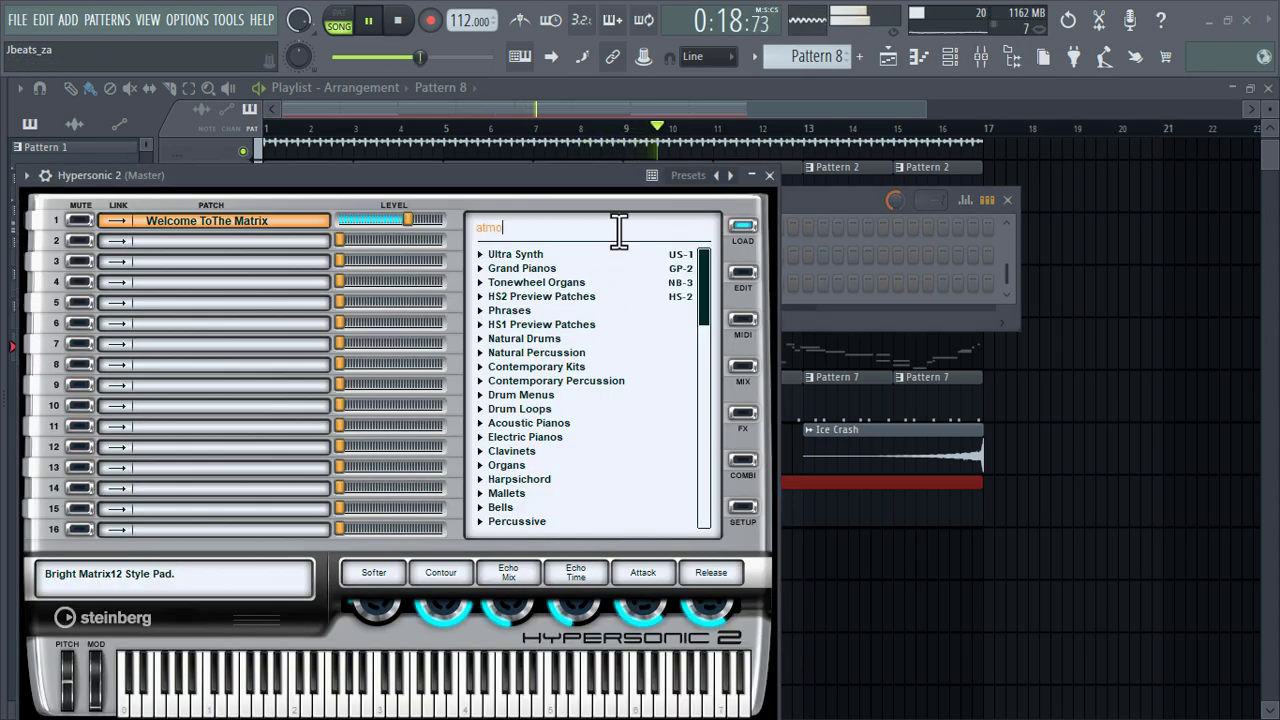
{"action": "type", "text": "s"}
{"action": "key", "text": "Return"}
{"action": "left_click", "coordinate": [579, 322]}
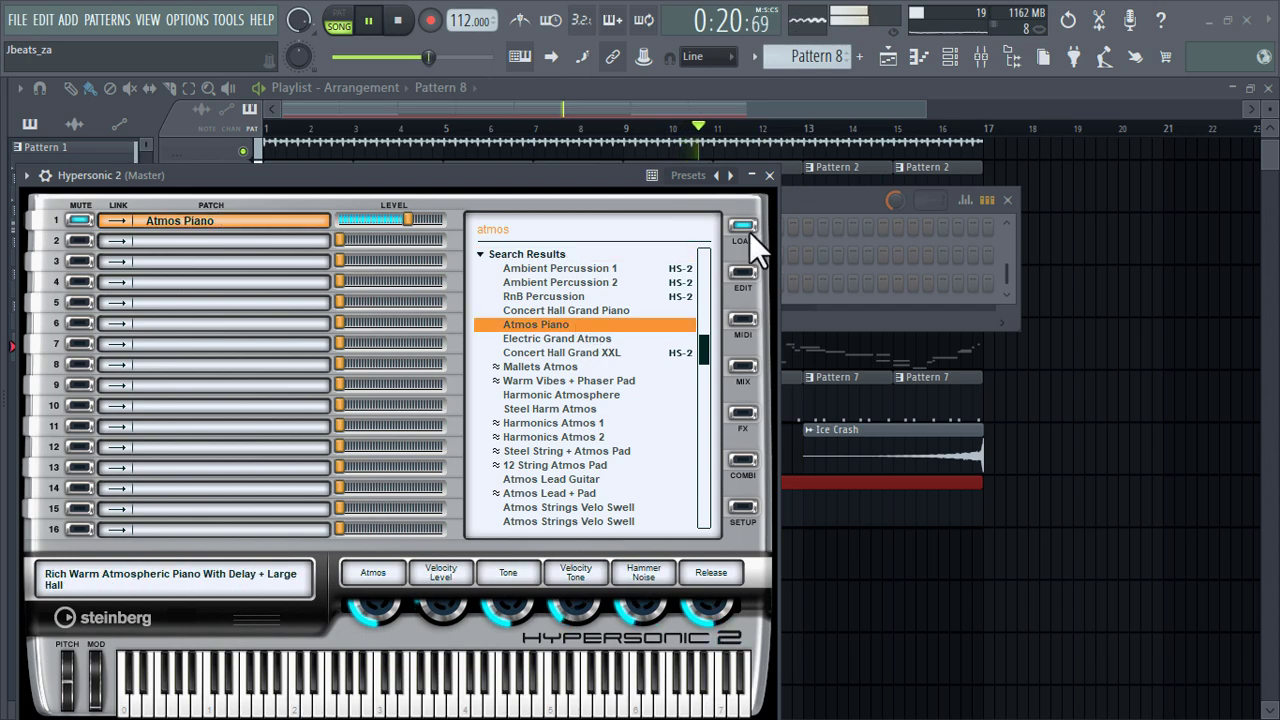
{"action": "left_click", "coordinate": [770, 175]}
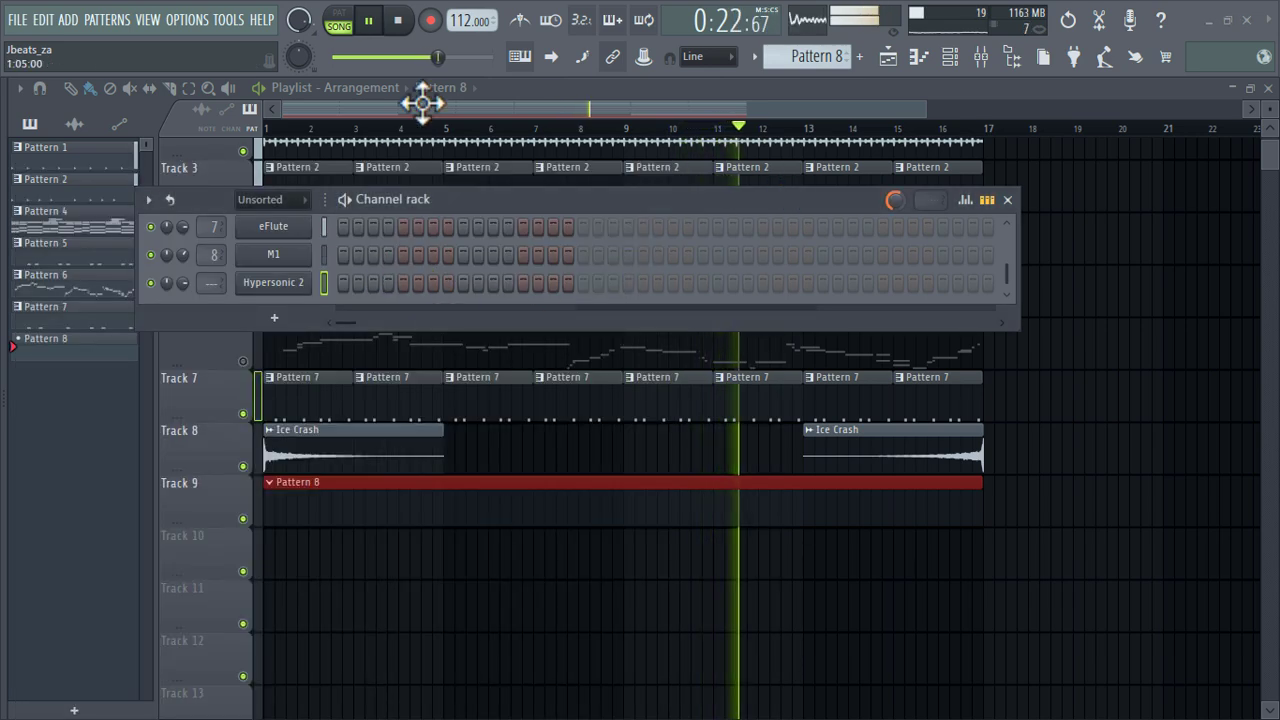
Step: Arm recording for notes and automation and restart the song from bar 1 with recording running
{"action": "left_click", "coordinate": [430, 20]}
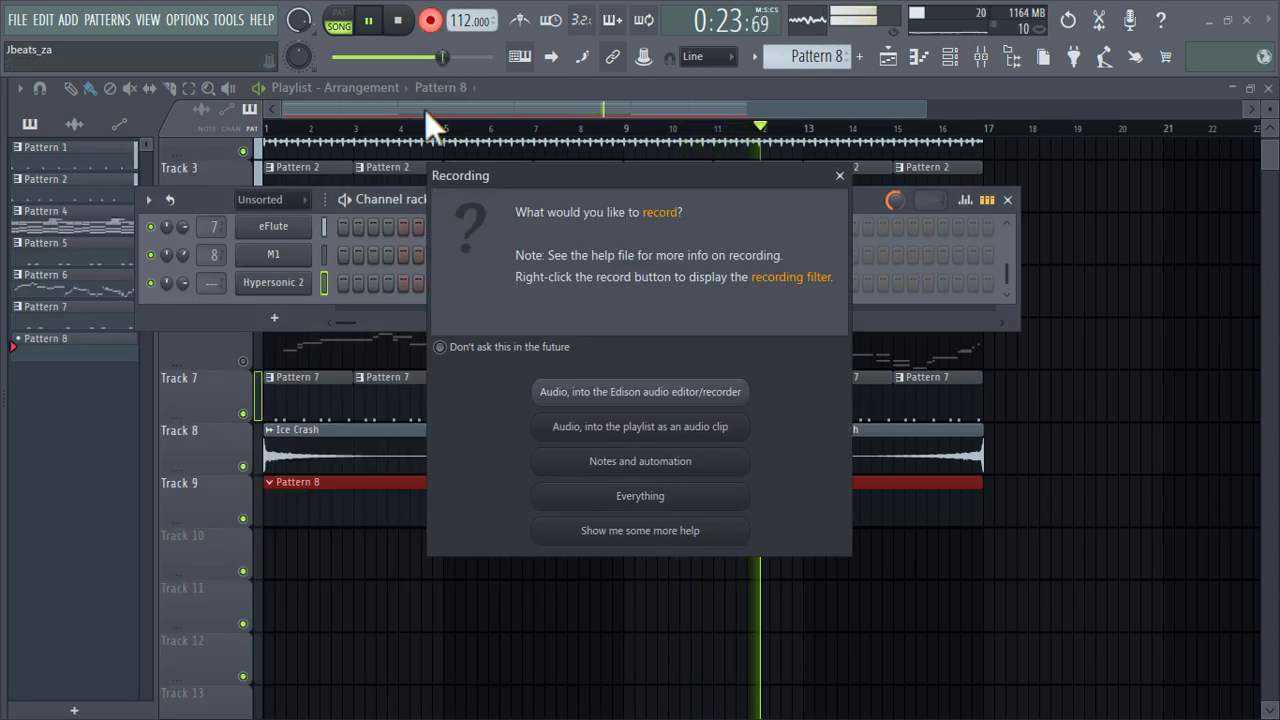
{"action": "left_click", "coordinate": [606, 452]}
{"action": "key", "text": "space"}
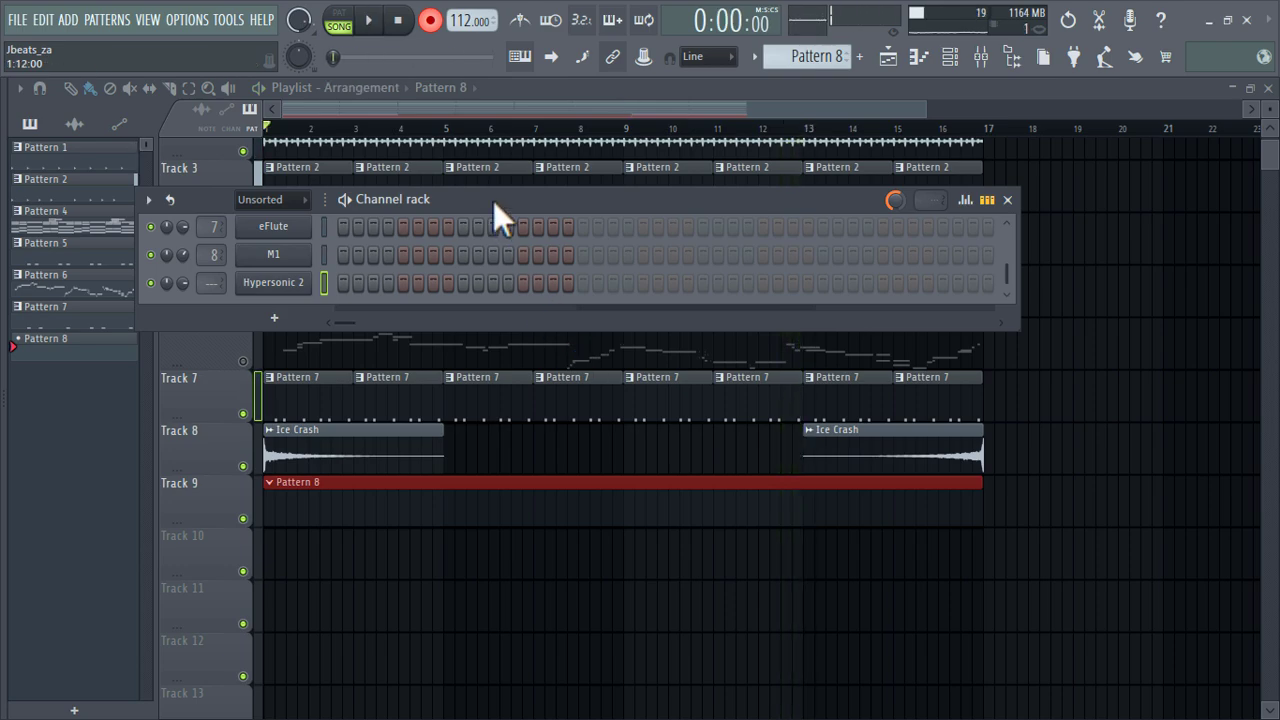
{"action": "key", "text": "space"}
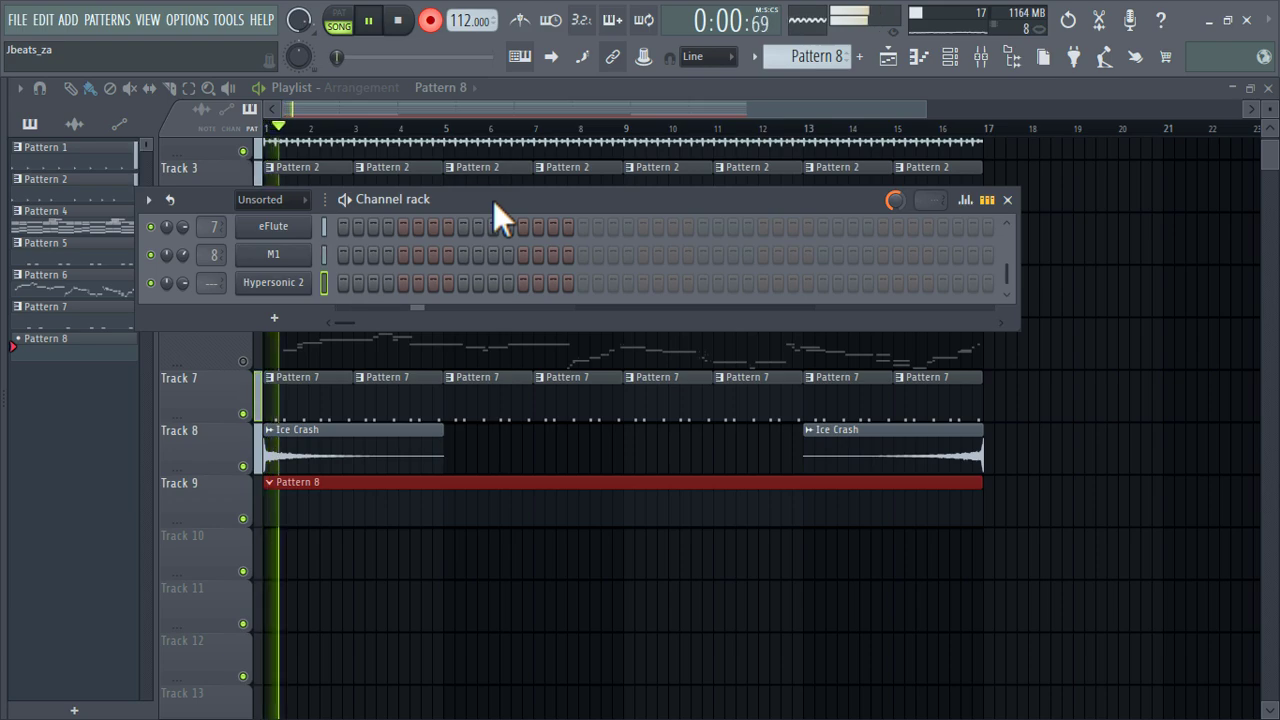
Step: Perform a Hypersonic 2 melody into Pattern 8 across bars 1 to 16, starting on D#4 and peaking around G6
{"action": "key", "text": "d"}
{"action": "key", "text": "v"}
{"action": "key", "text": "g"}
{"action": "key", "text": "h"}
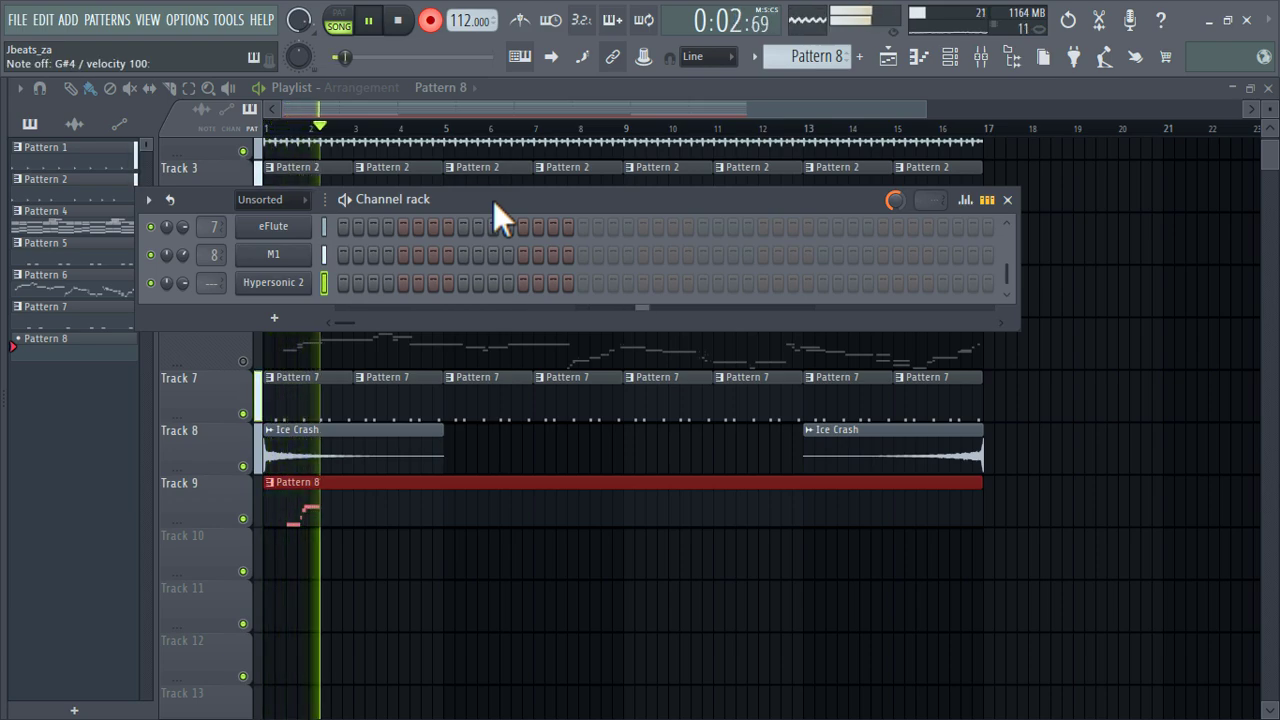
{"action": "key", "text": "j"}
{"action": "key", "text": "g"}
{"action": "key", "text": "v"}
{"action": "key", "text": "g"}
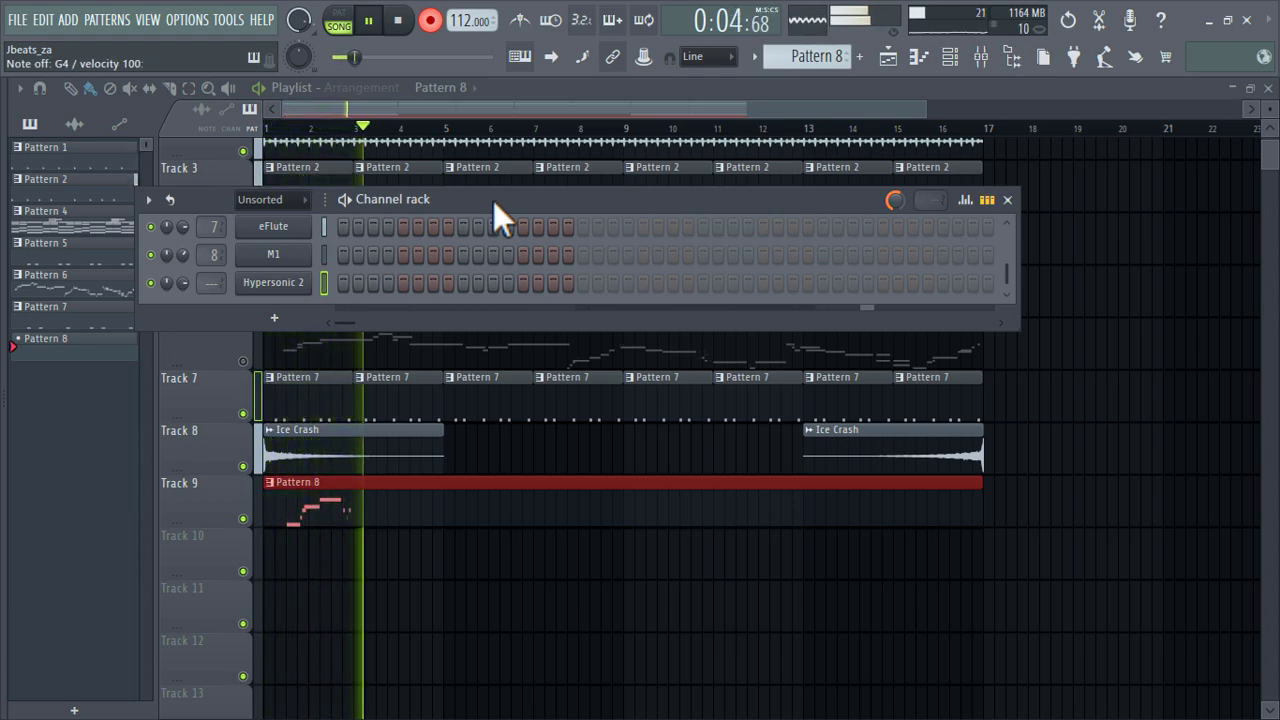
{"action": "key", "text": "d"}
{"action": "key", "text": "v"}
{"action": "key", "text": "g"}
{"action": "key", "text": "h"}
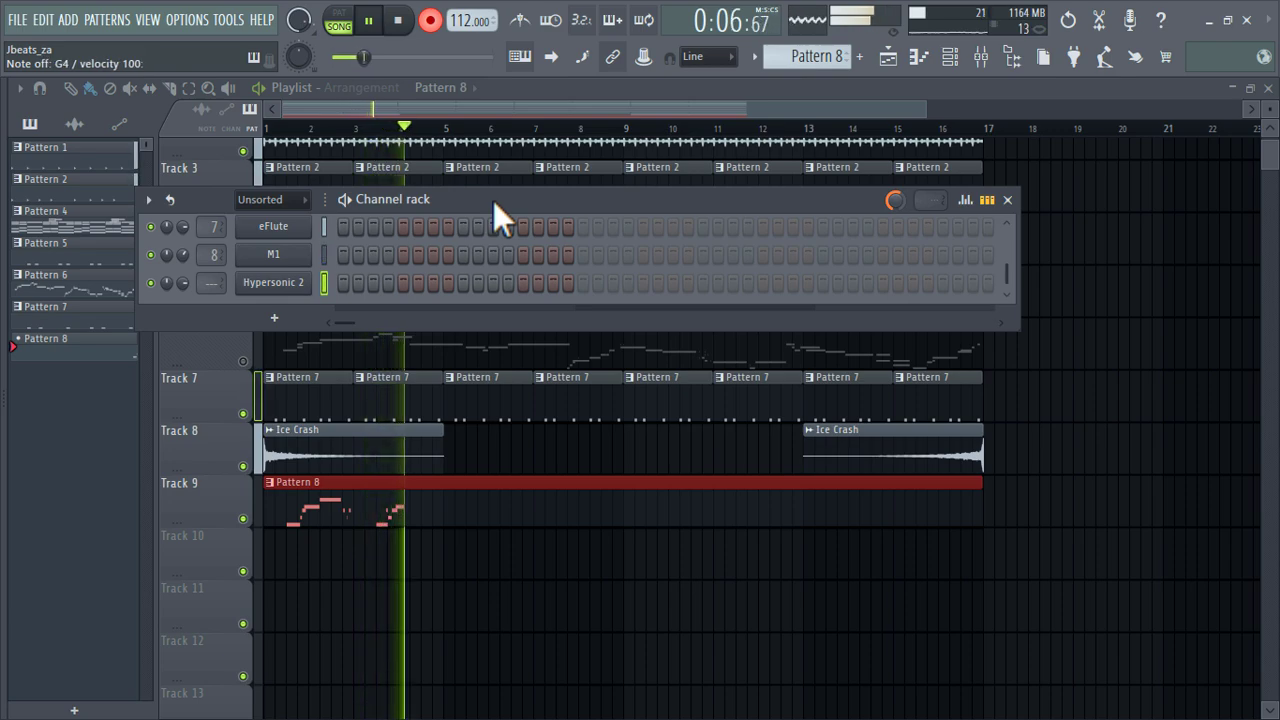
{"action": "key", "text": "q"}
{"action": "key", "text": "3"}
{"action": "key", "text": "r"}
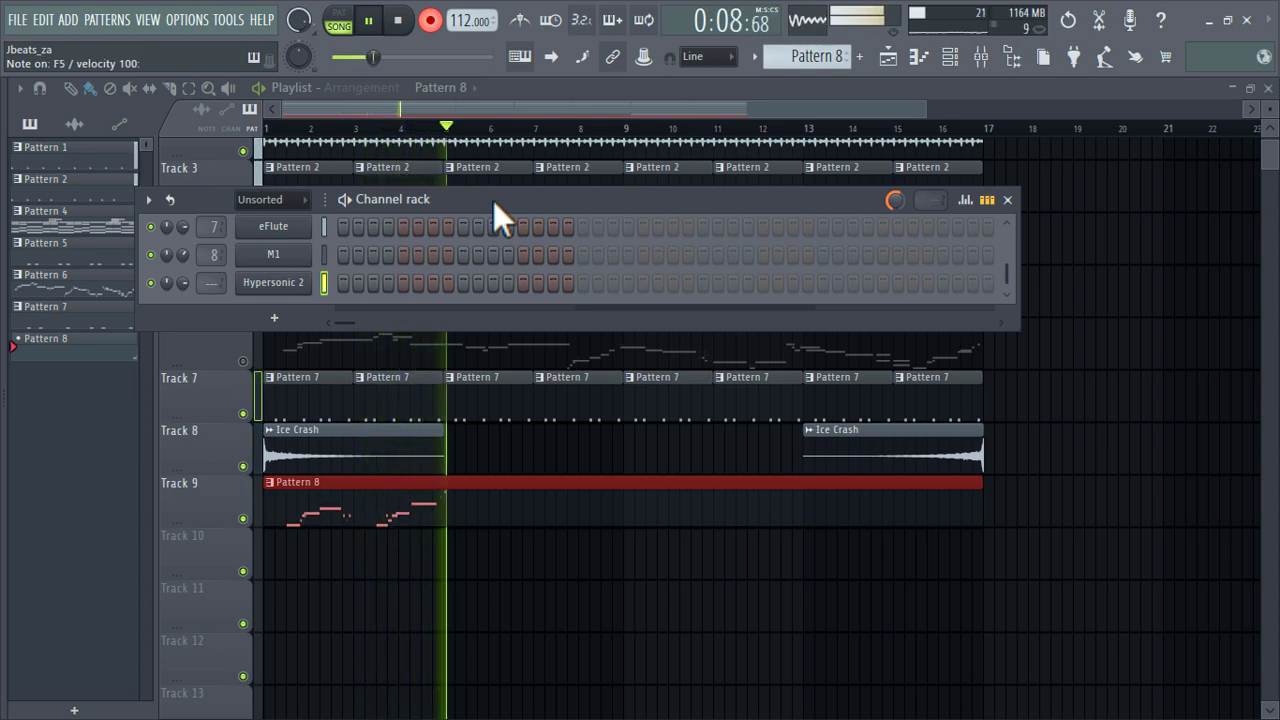
{"action": "key", "text": "5"}
{"action": "key", "text": "r"}
{"action": "key", "text": "3"}
{"action": "key", "text": "2"}
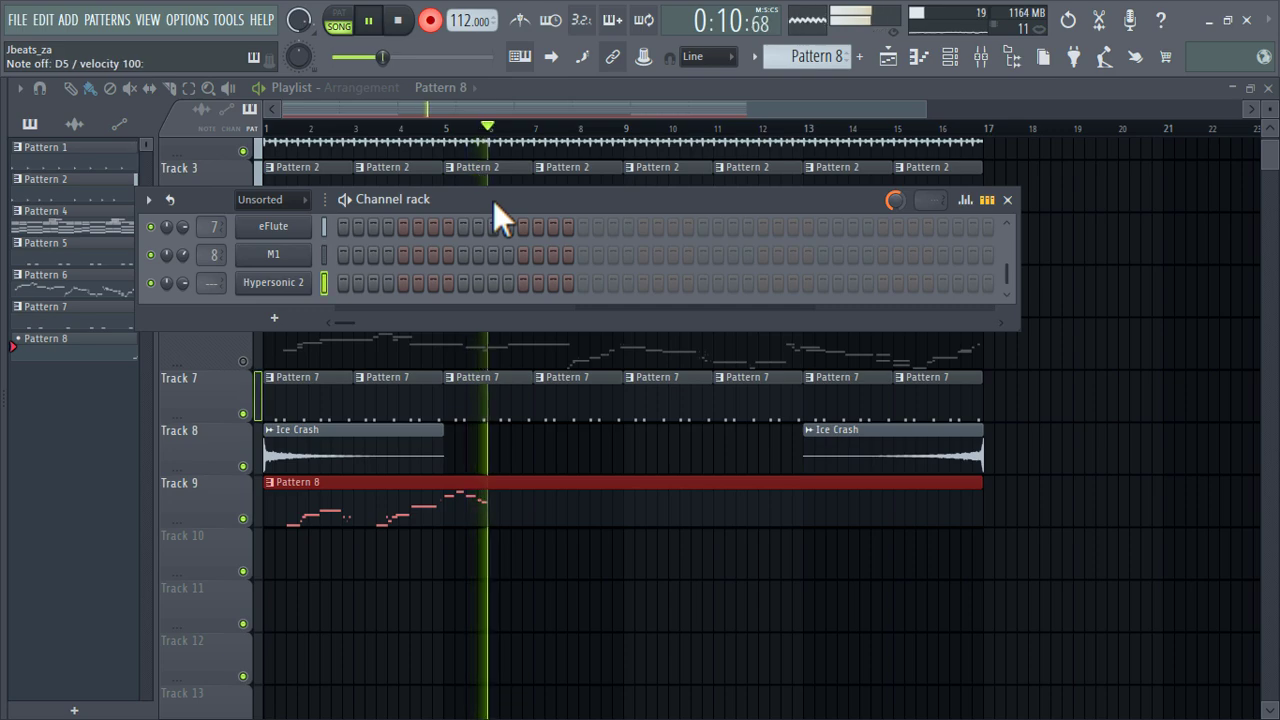
{"action": "key", "text": "q"}
{"action": "key", "text": "j"}
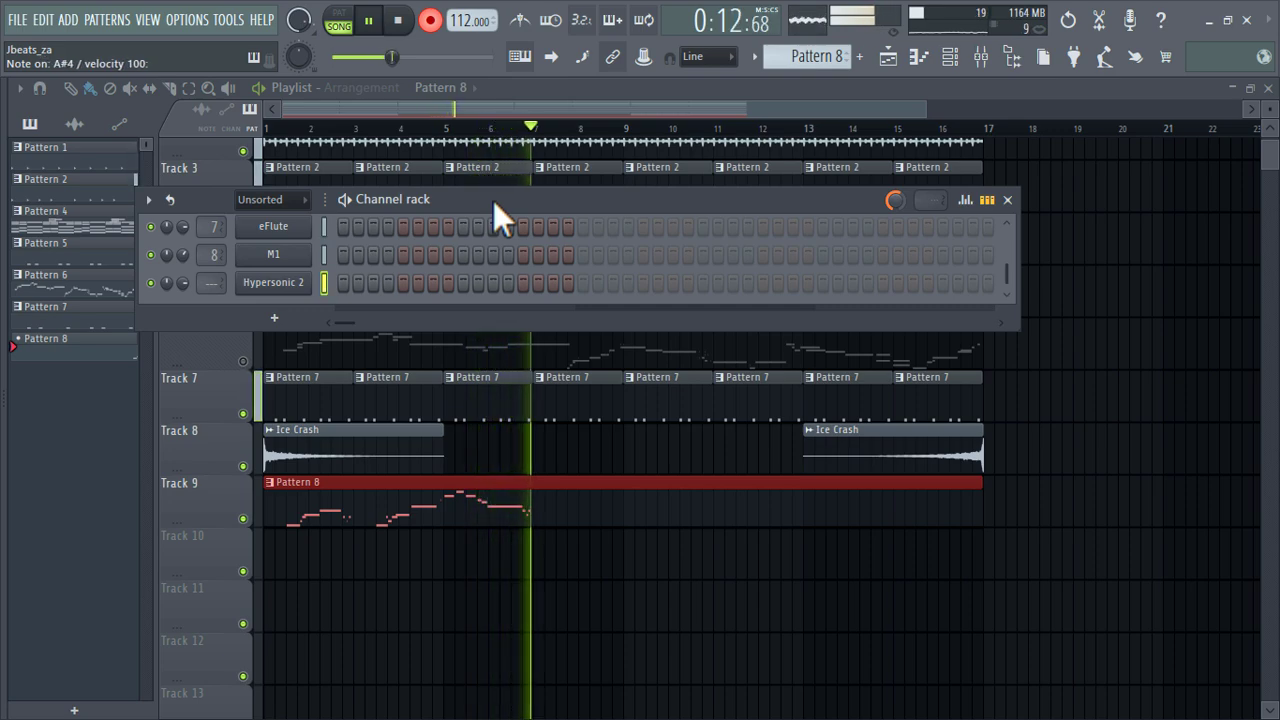
{"action": "key", "text": "h"}
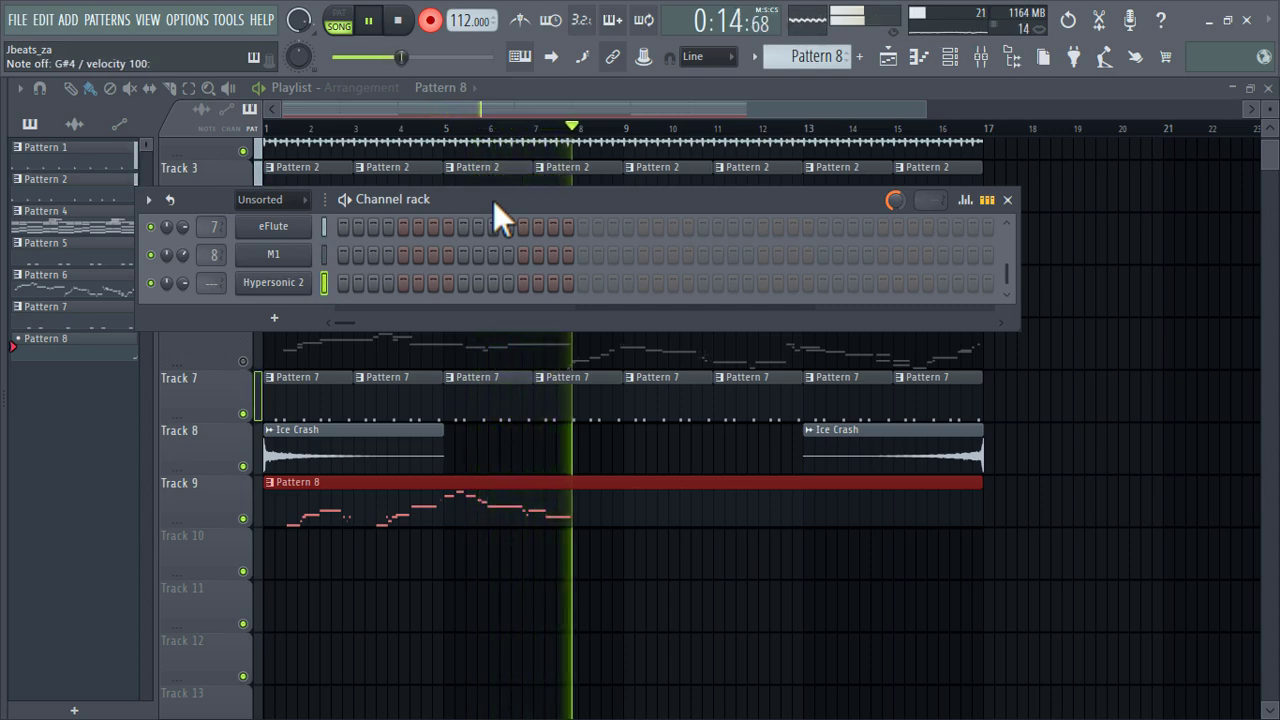
{"action": "key", "text": "j"}
{"action": "key", "text": "3"}
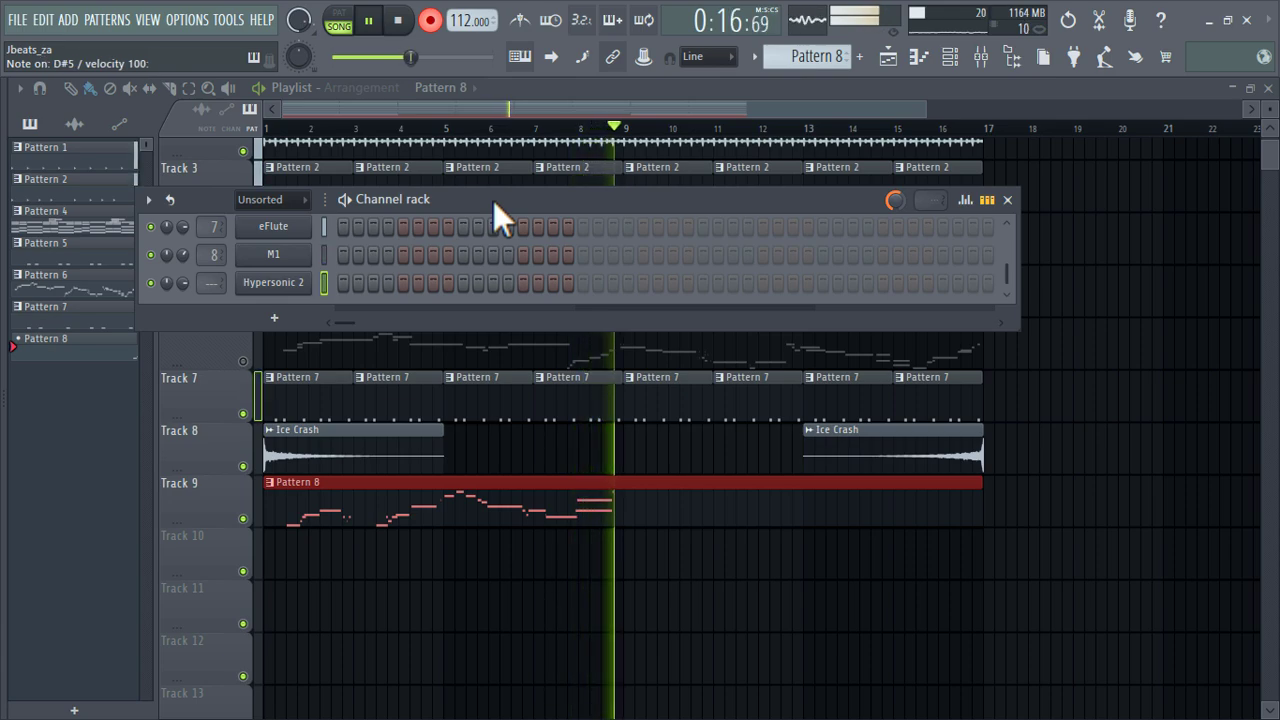
{"action": "key", "text": "t"}
{"action": "key", "text": "7"}
{"action": "key", "text": "o"}
{"action": "key", "text": "bracketleft"}
{"action": "key", "text": "bracketright"}
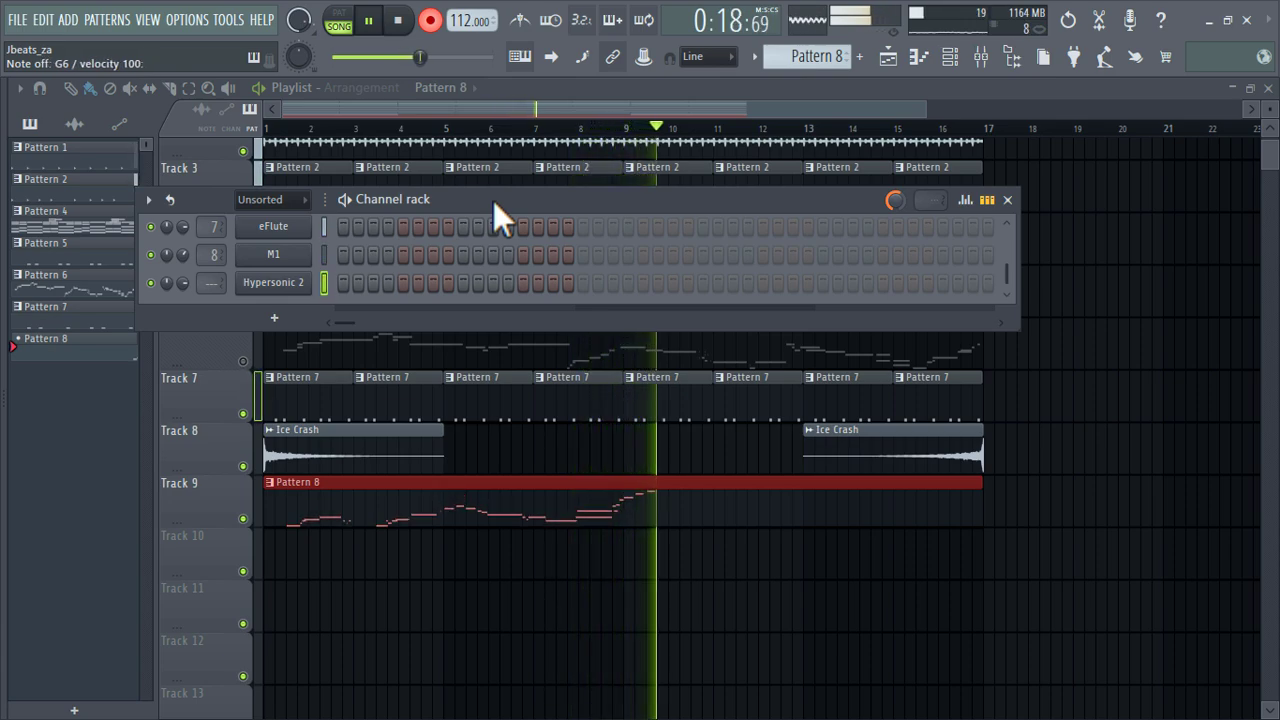
{"action": "key", "text": "bracketleft"}
{"action": "key", "text": "i"}
{"action": "key", "text": "7"}
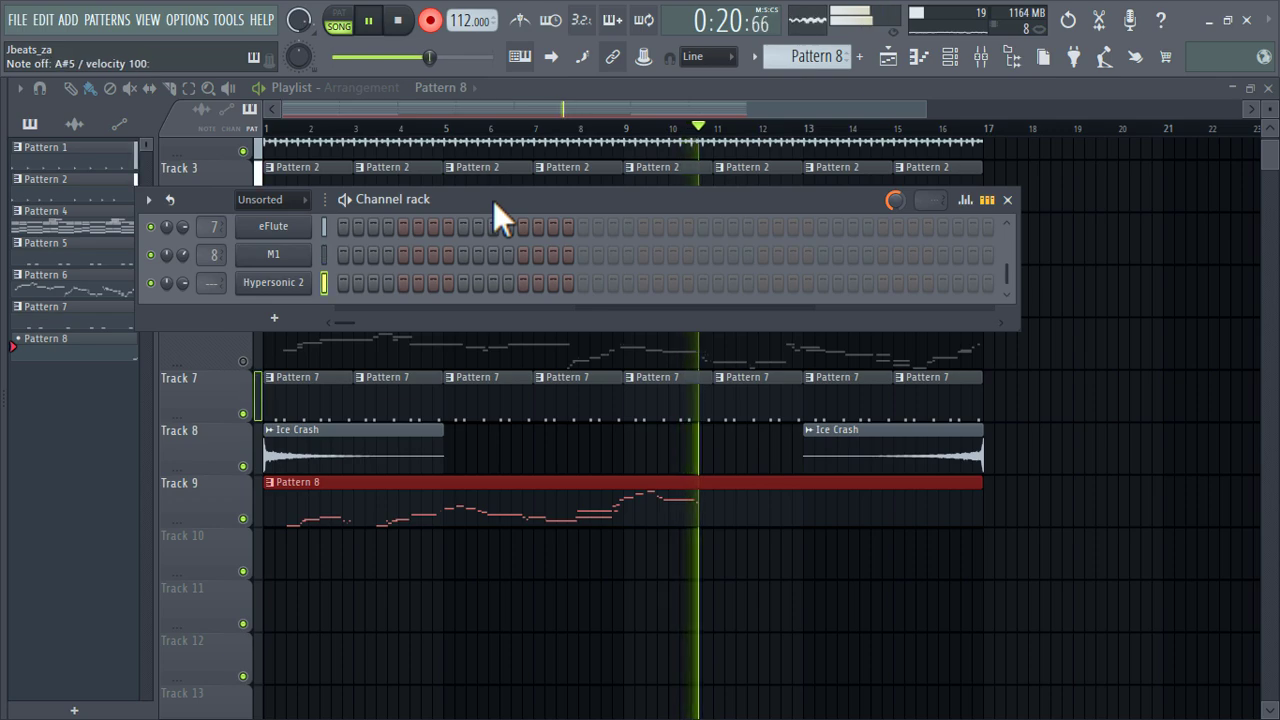
{"action": "key", "text": "t"}
{"action": "key", "text": "r"}
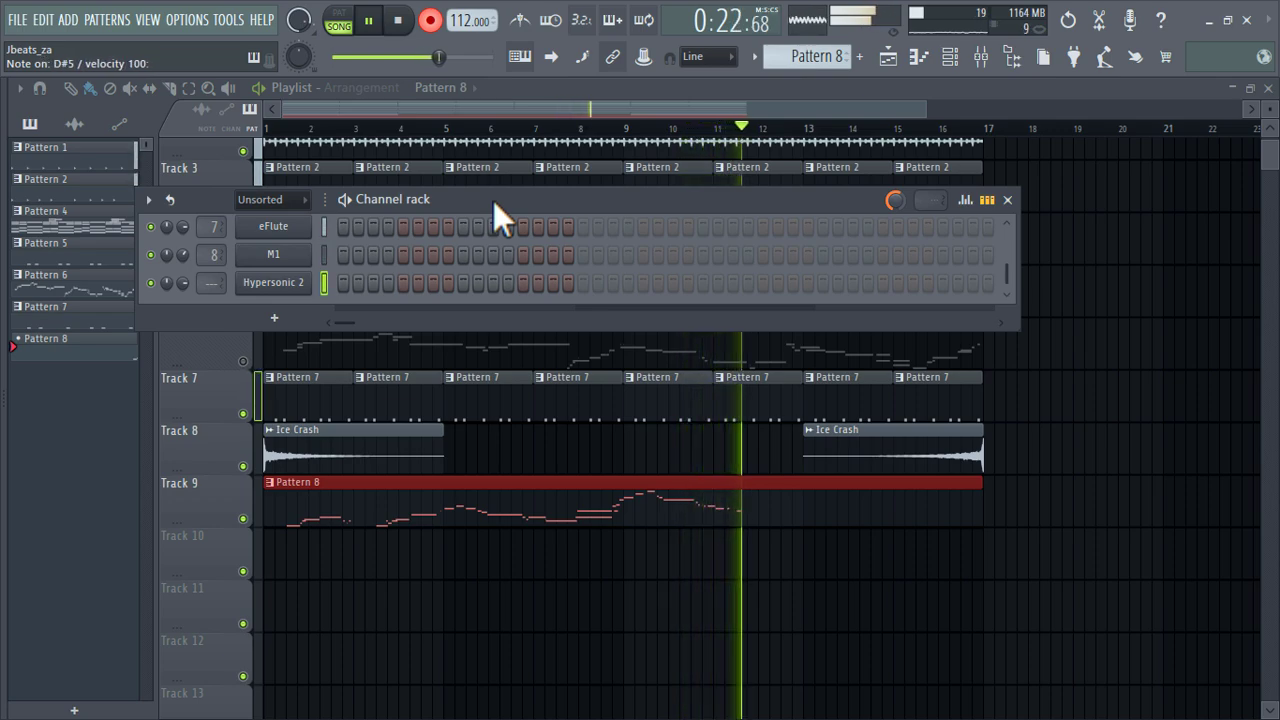
{"action": "key", "text": "bracketleft"}
{"action": "key", "text": "bracketright"}
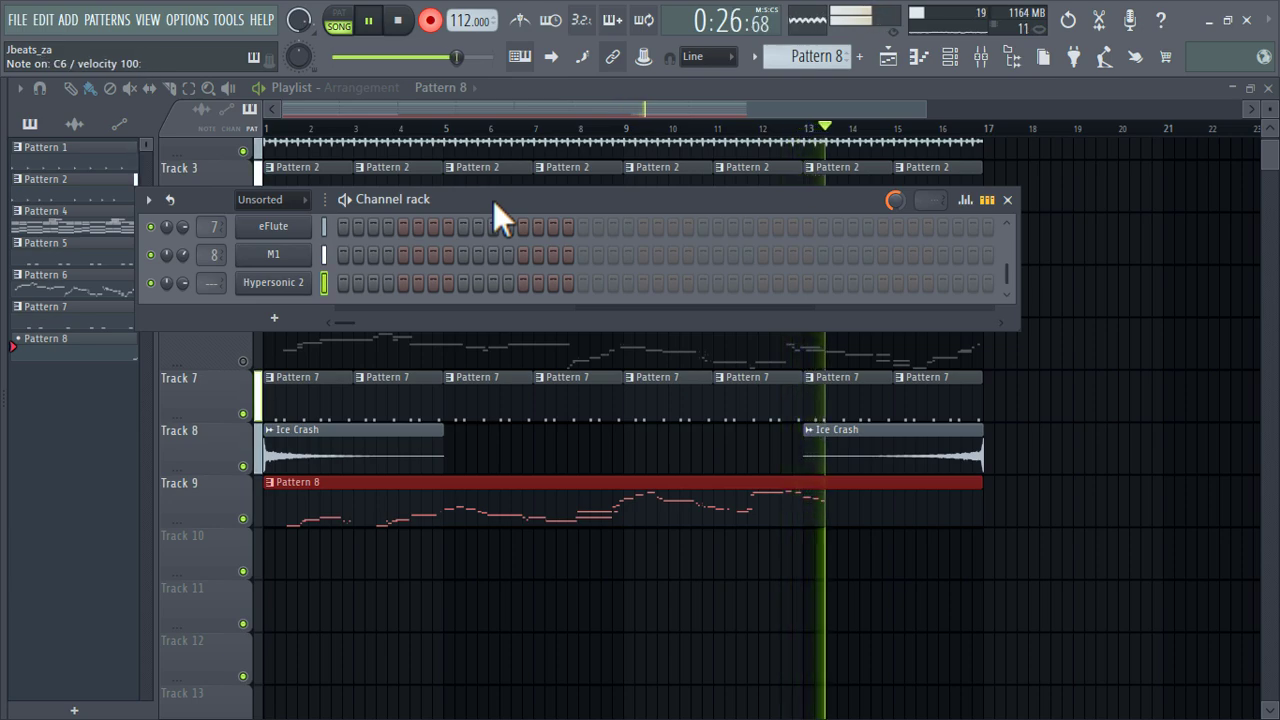
{"action": "key", "text": "t"}
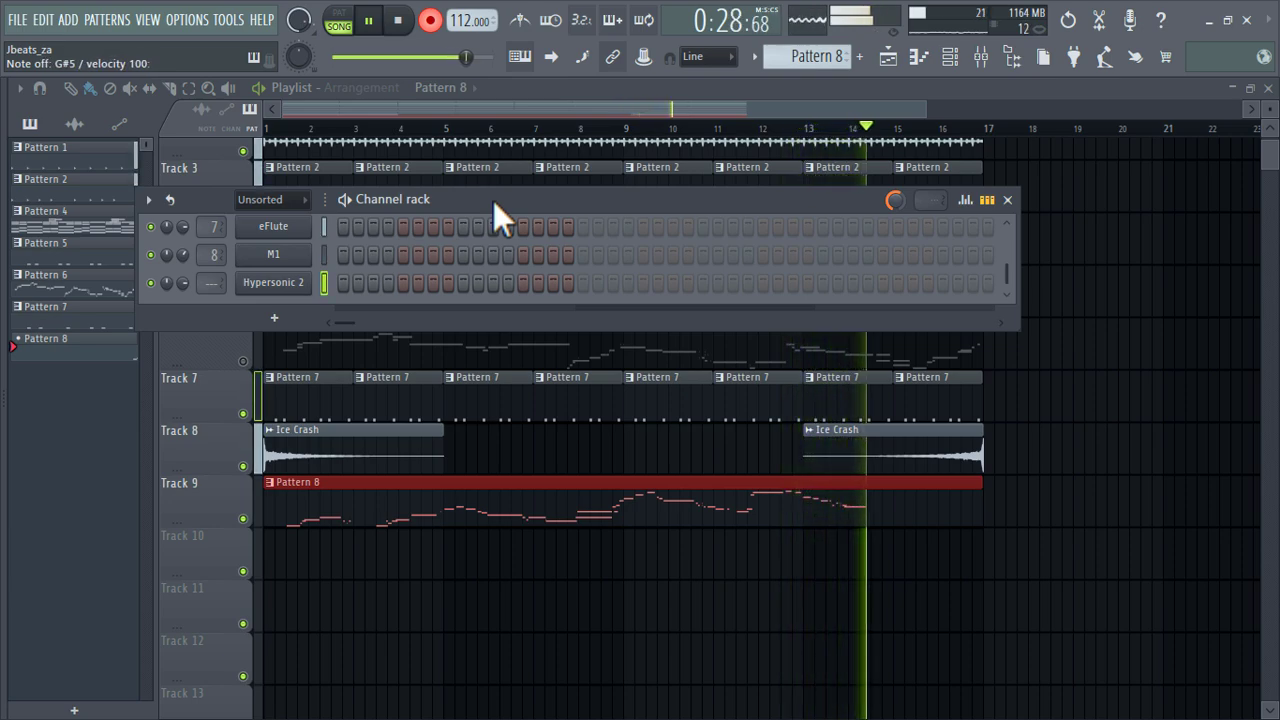
{"action": "key", "text": "i"}
{"action": "key", "text": "0"}
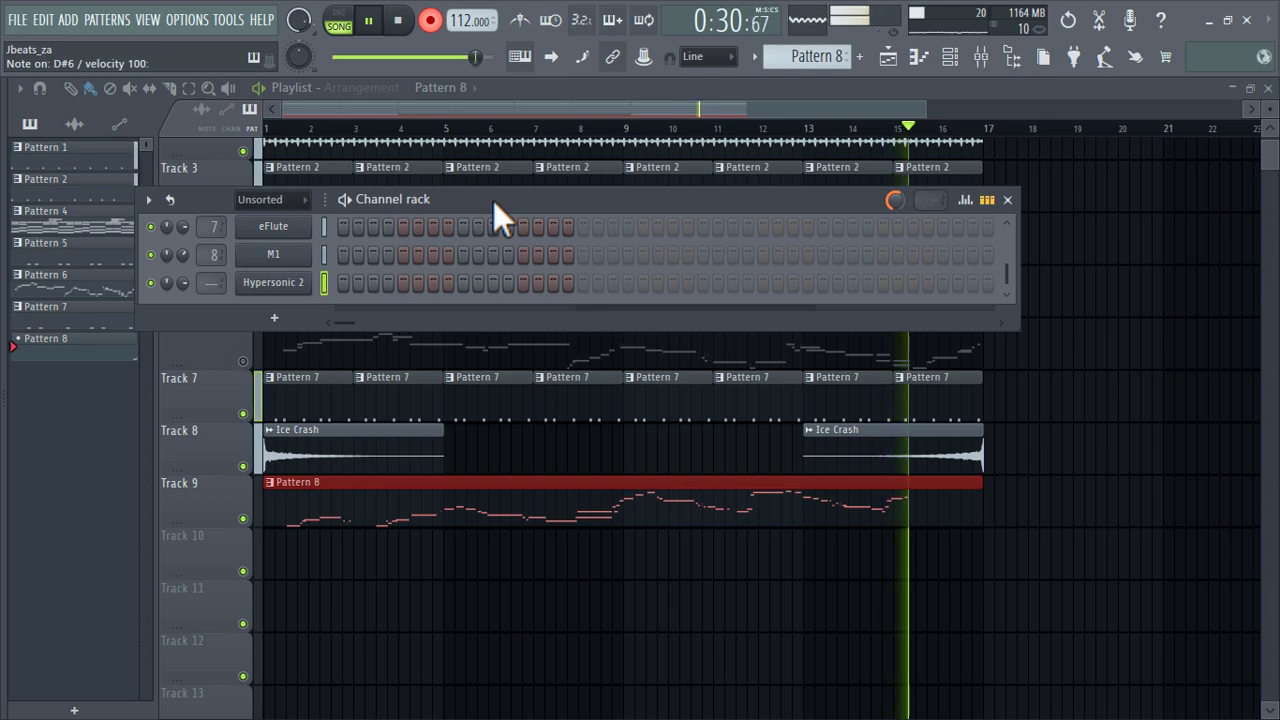
{"action": "key", "text": "bracketleft"}
{"action": "key", "text": "7"}
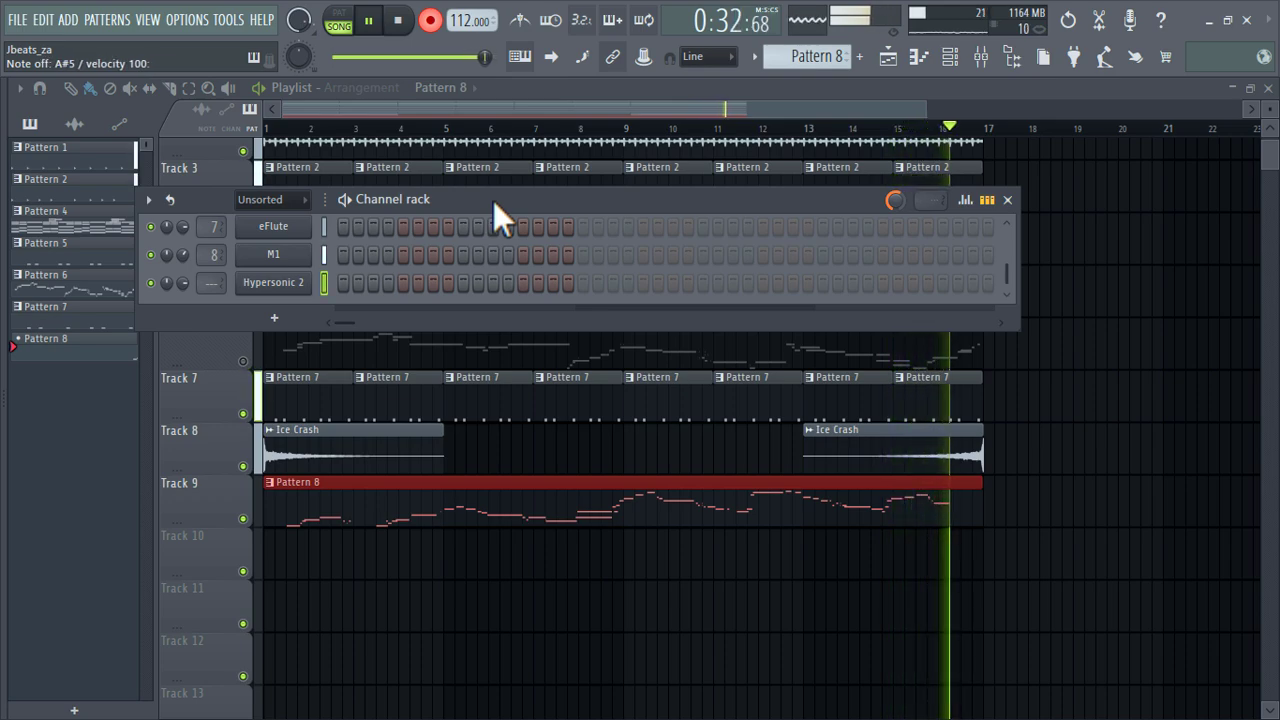
{"action": "key", "text": "6"}
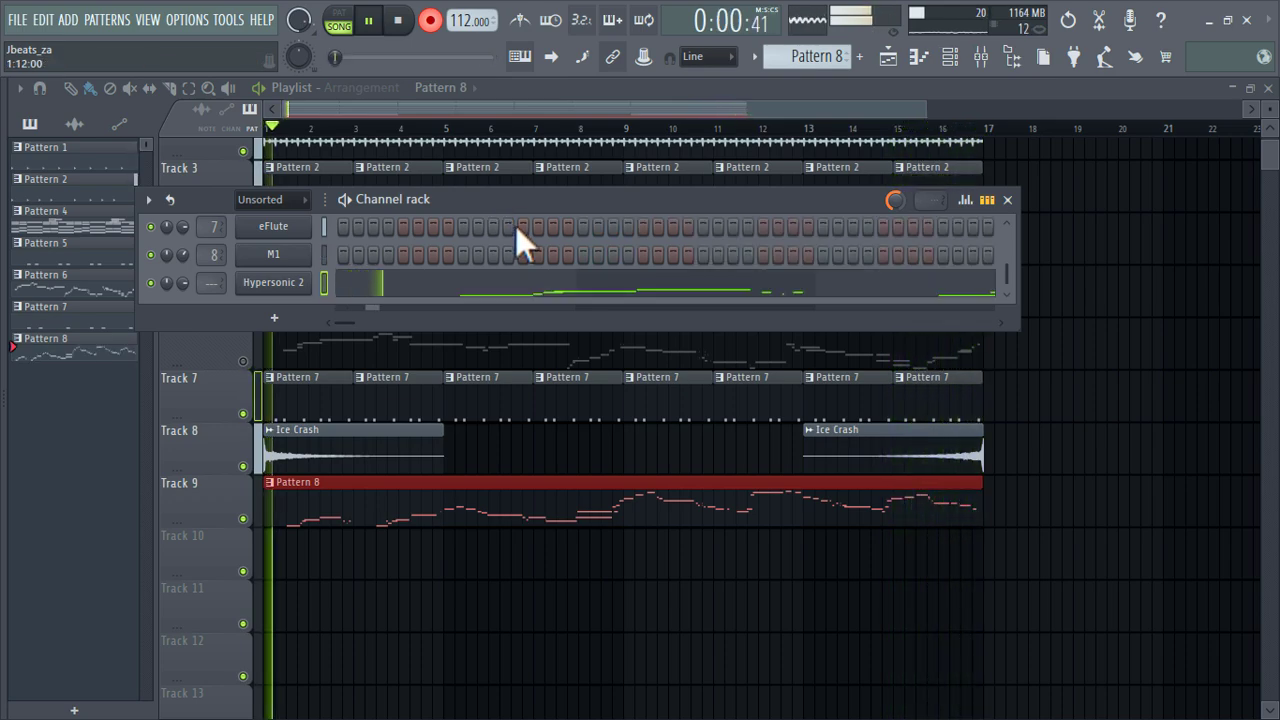
Step: Open Pattern 8 in the piano roll and quantize the notes' start and end times with the Default template
{"action": "left_click", "coordinate": [481, 500]}
{"action": "double_click", "coordinate": [481, 500]}
{"action": "key", "text": "alt+q"}
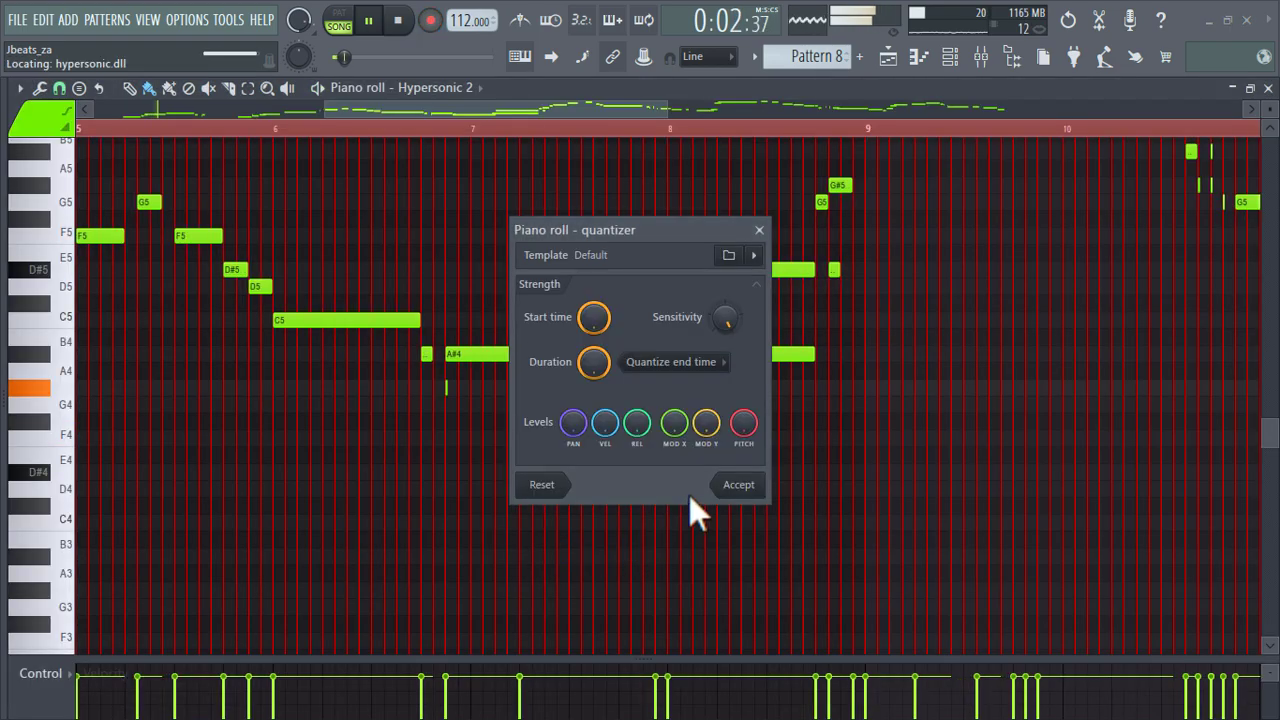
{"action": "left_click", "coordinate": [738, 486]}
Step: Randomize the velocity levels of the Hypersonic 2 notes and apply the strumizer with its current settings
{"action": "key", "text": "alt+r"}
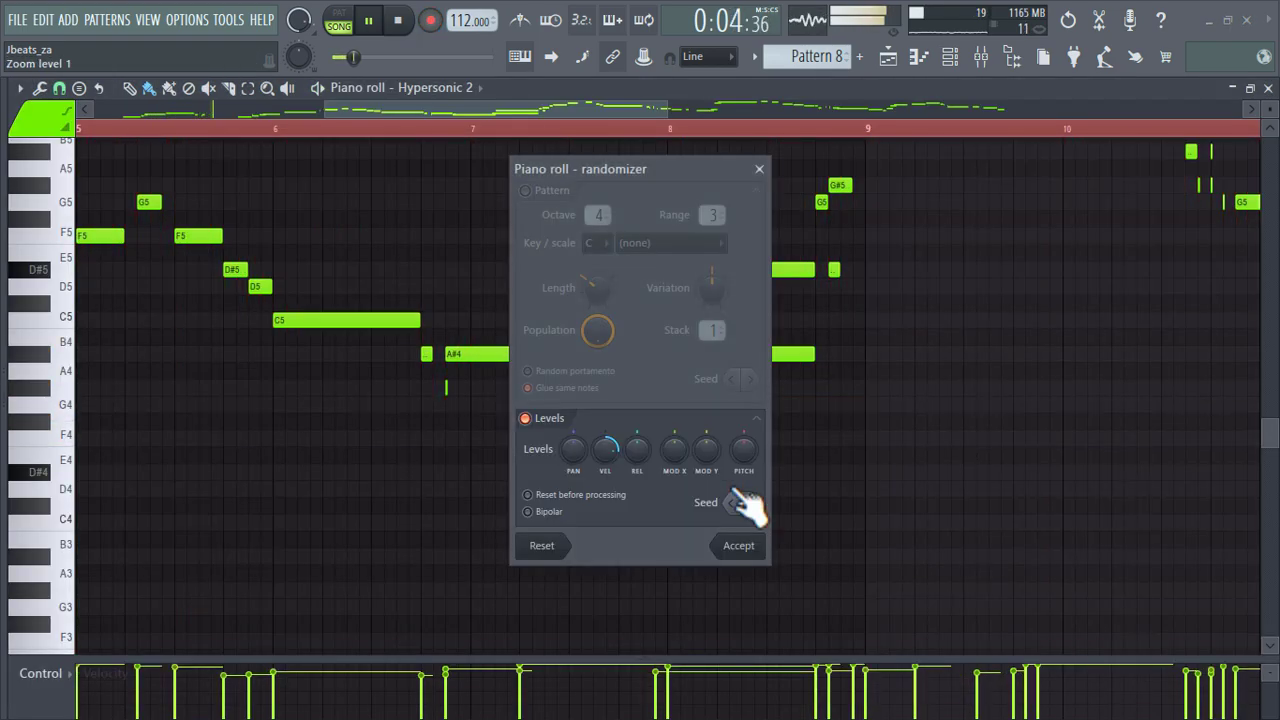
{"action": "left_click", "coordinate": [750, 549]}
{"action": "key", "text": "alt+s"}
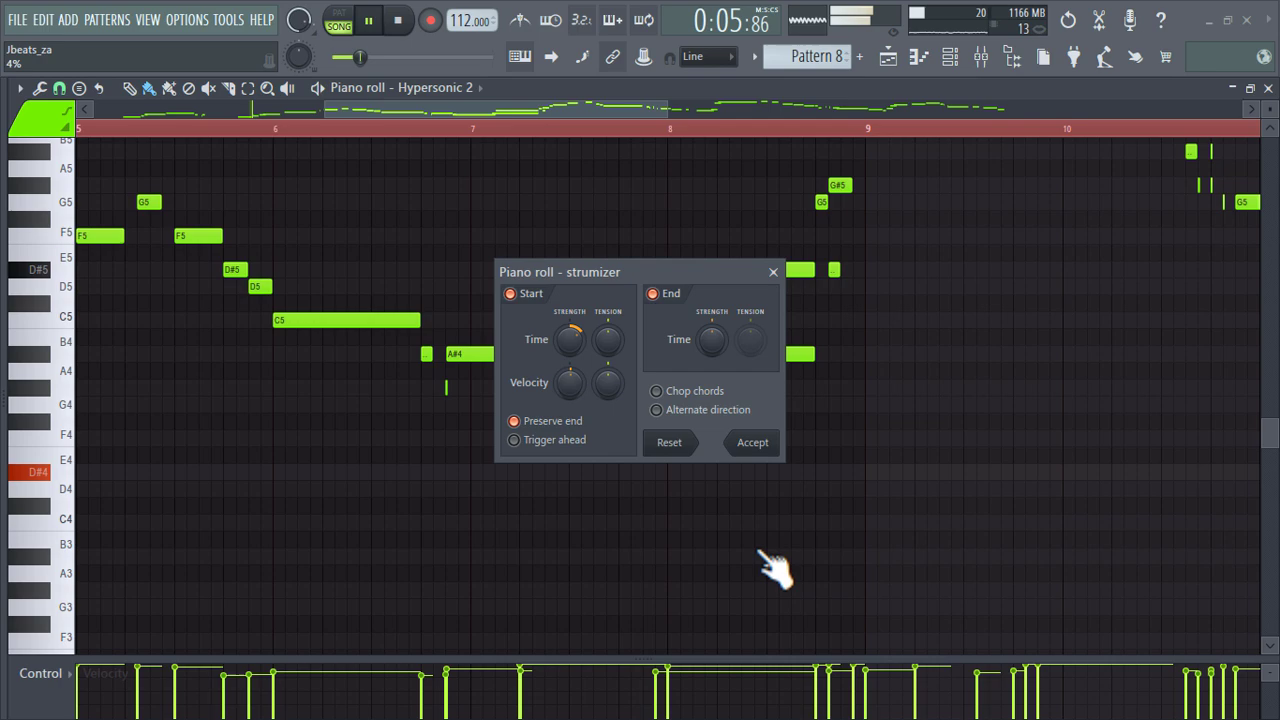
{"action": "left_click", "coordinate": [755, 444]}
{"action": "scroll", "coordinate": [766, 451], "scroll_direction": "down", "scroll_amount": 5, "text": "ctrl"}
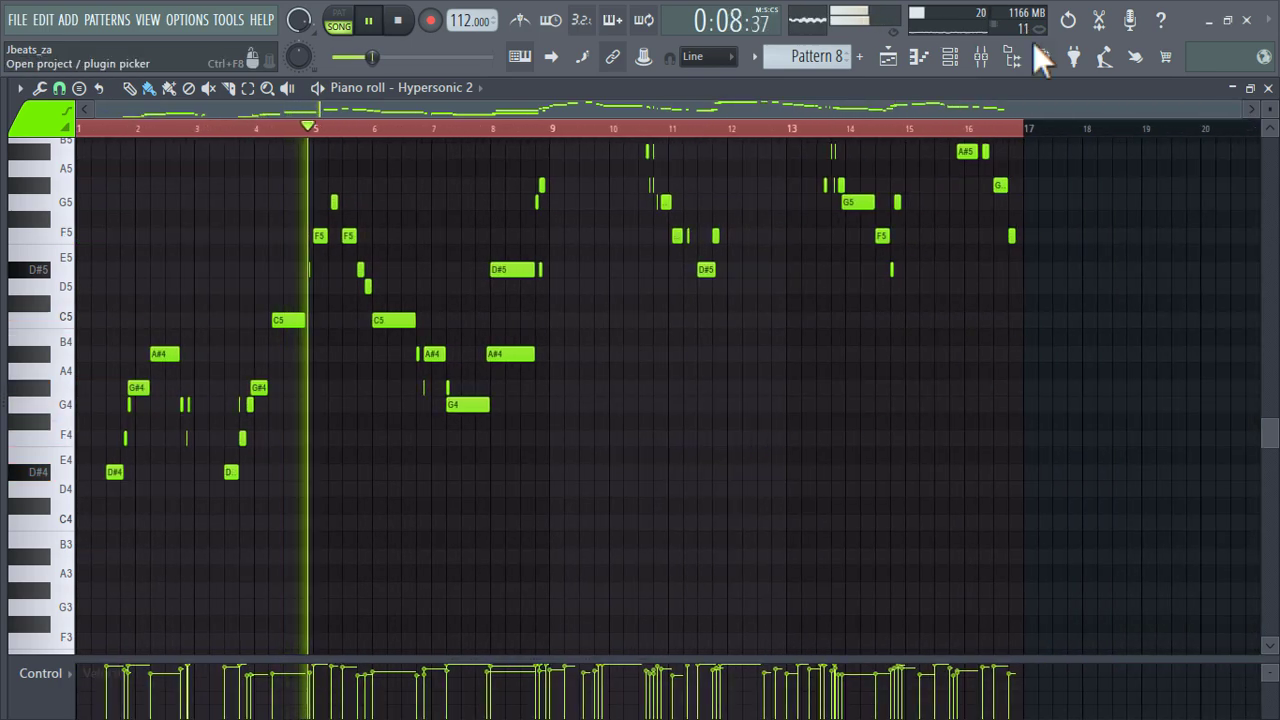
Step: Route the Hypersonic 2 channel to mixer track 9 and lower that track's volume fader slightly
{"action": "key", "text": "F9"}
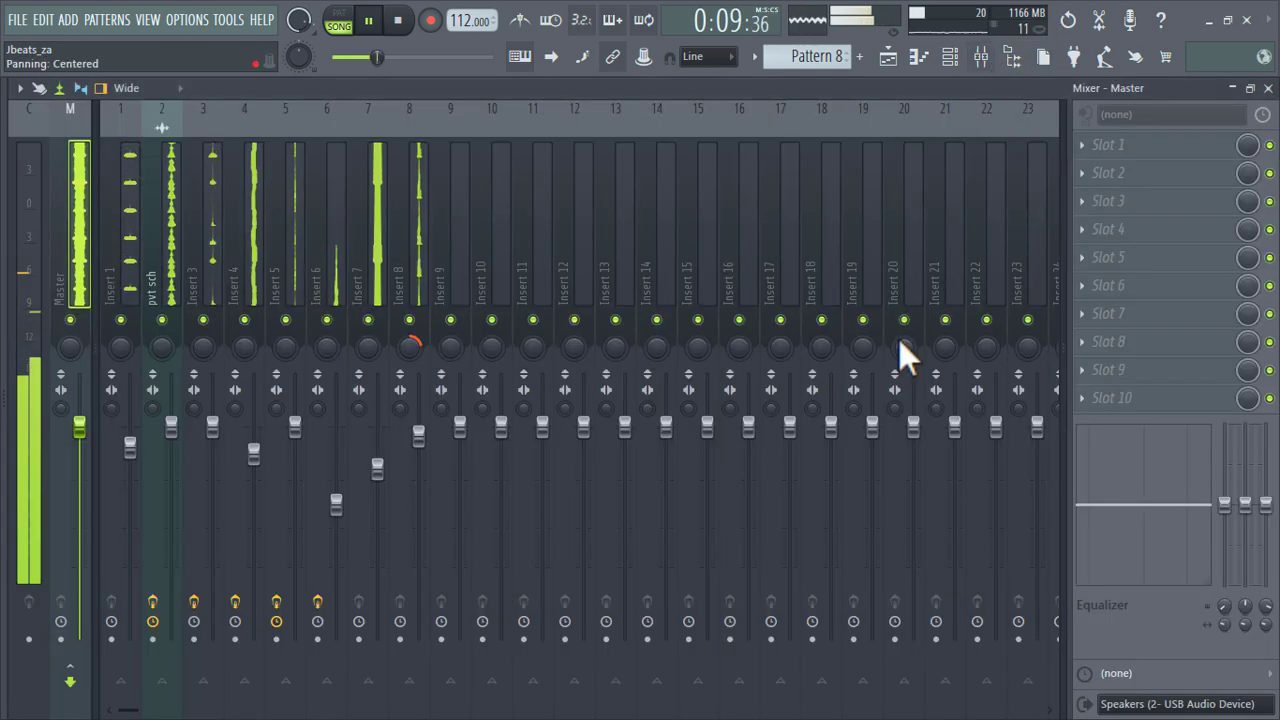
{"action": "left_click", "coordinate": [955, 58]}
{"action": "key", "text": "ctrl+l"}
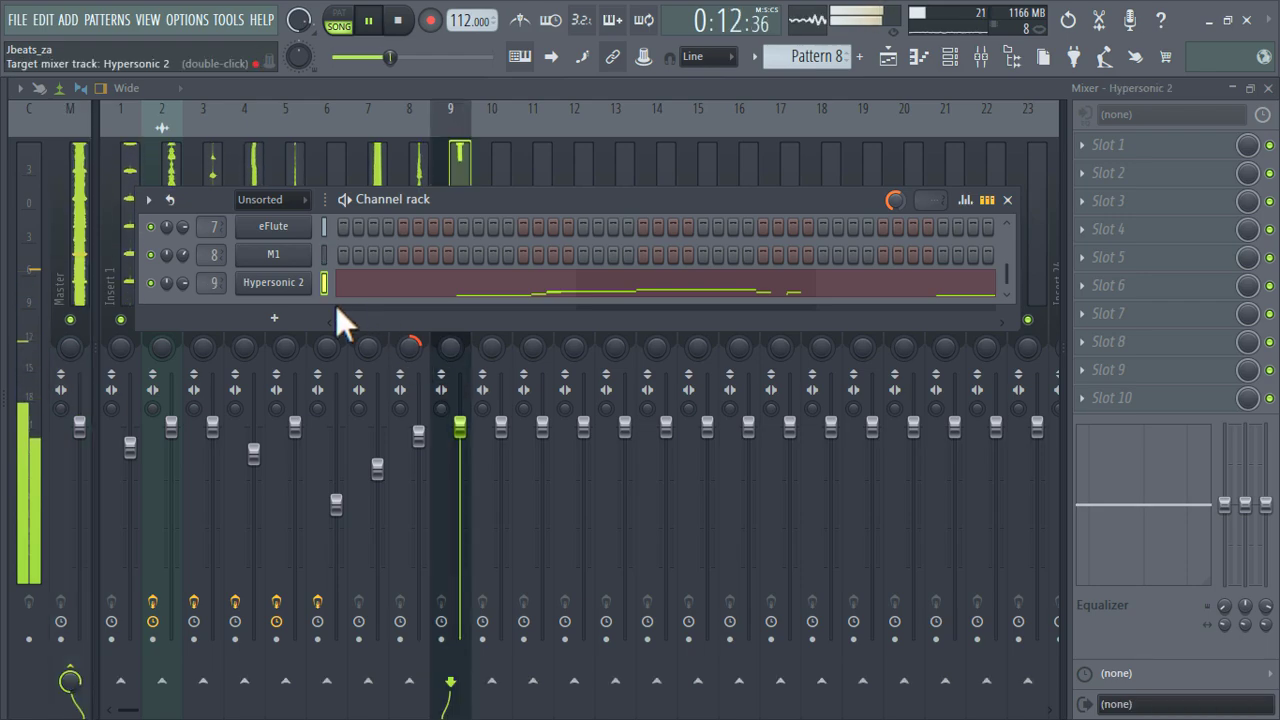
{"action": "left_click_drag", "start_coordinate": [471, 434], "coordinate": [471, 446]}
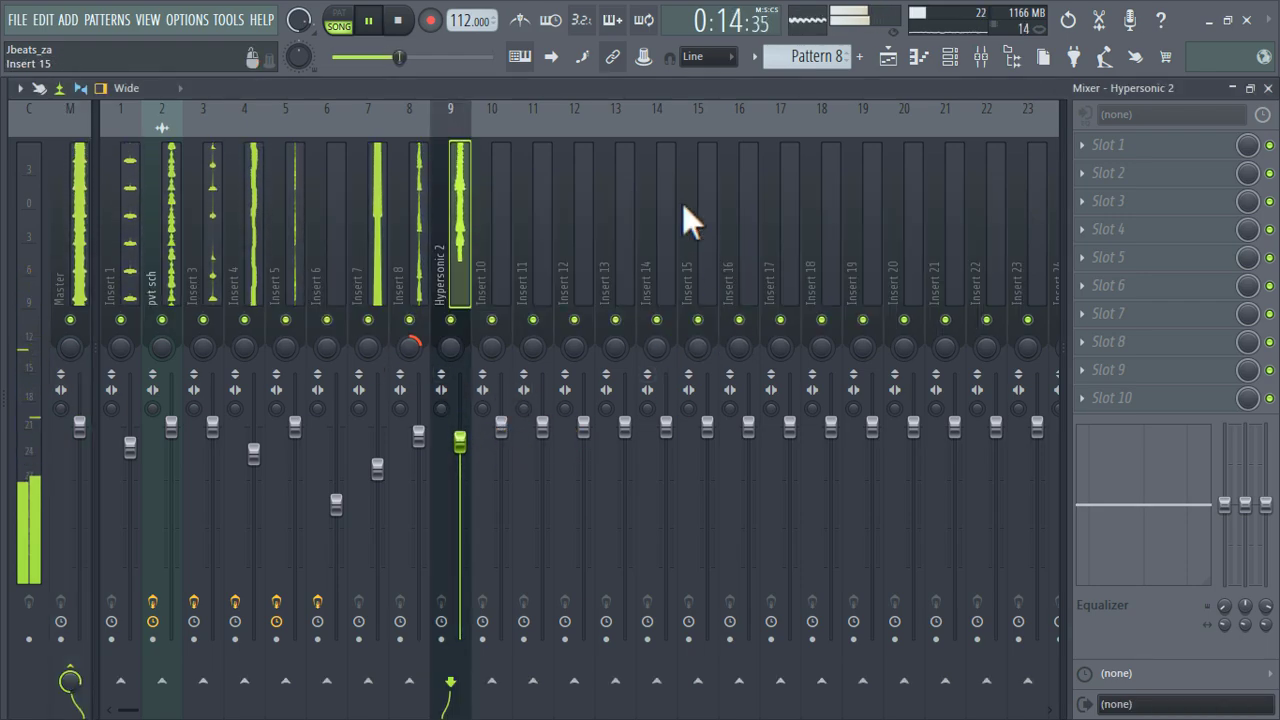
Step: Return to the playlist, clear the clip selection and open the second Pattern 4 clip's chords in the piano roll
{"action": "left_click", "coordinate": [893, 58]}
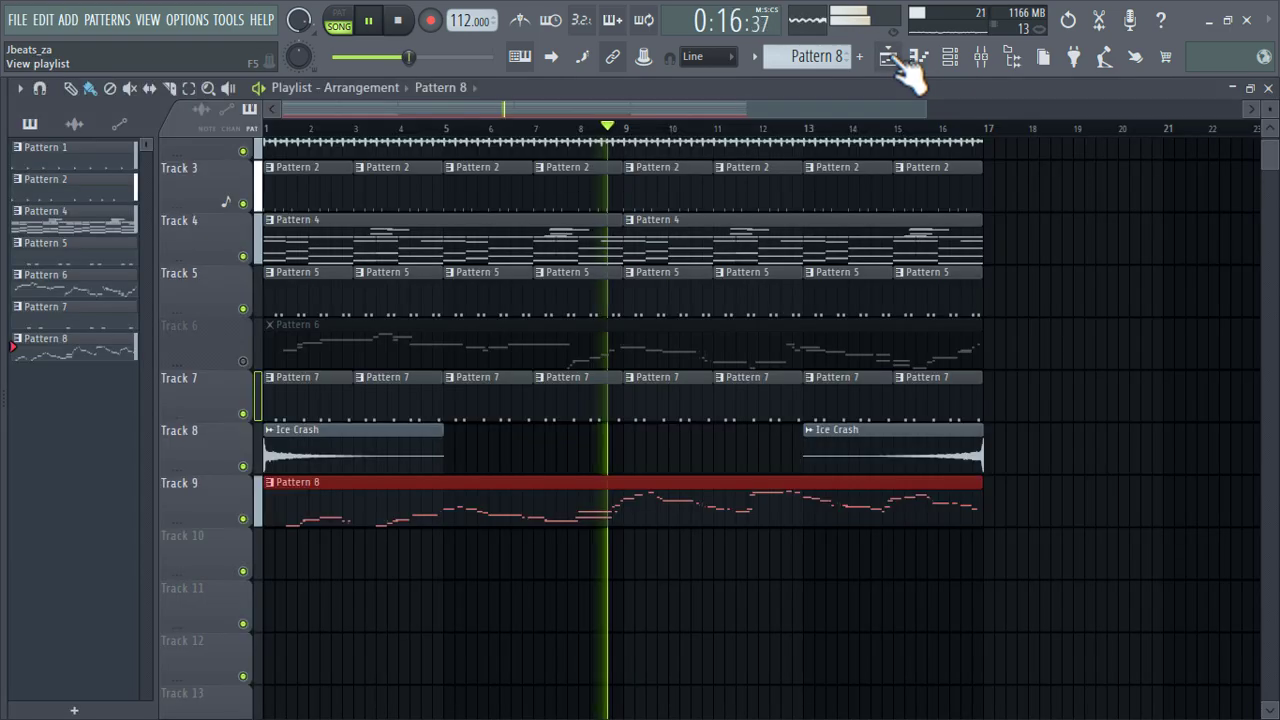
{"action": "right_click", "coordinate": [1084, 562]}
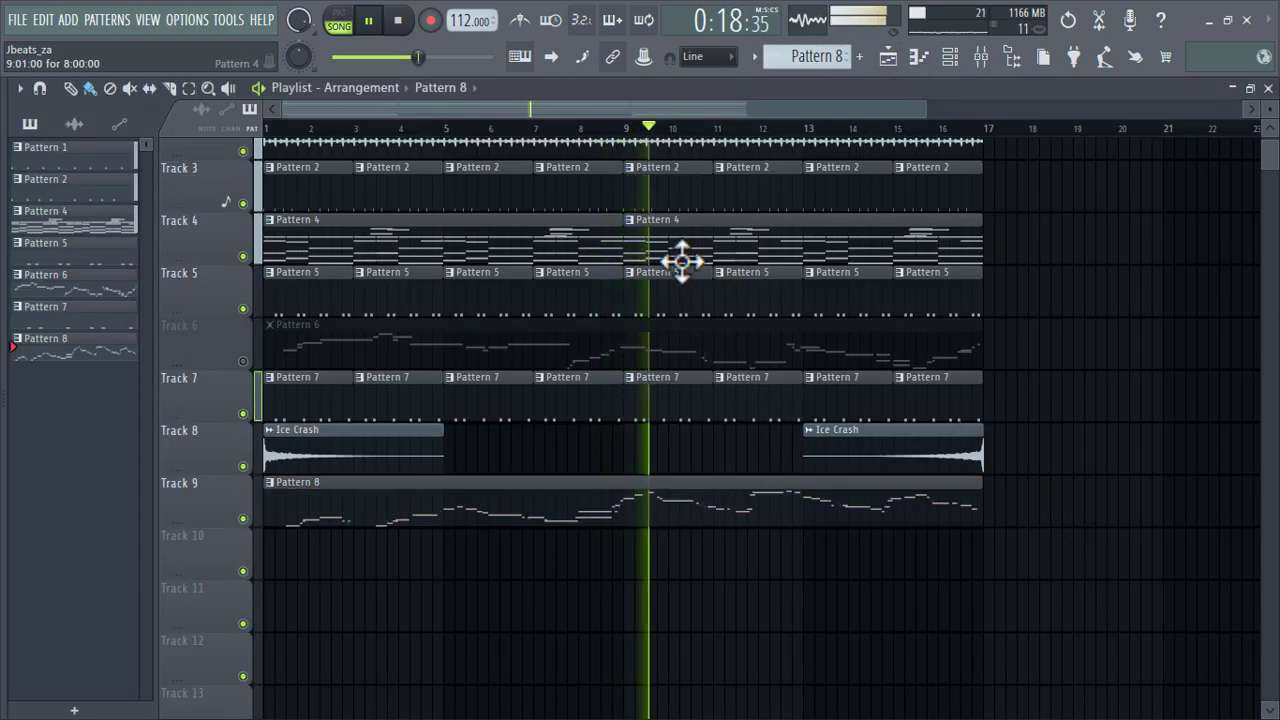
{"action": "double_click", "coordinate": [877, 249]}
Step: Add a Fruity DX10 instrument channel from the channel rack
{"action": "left_click", "coordinate": [978, 58]}
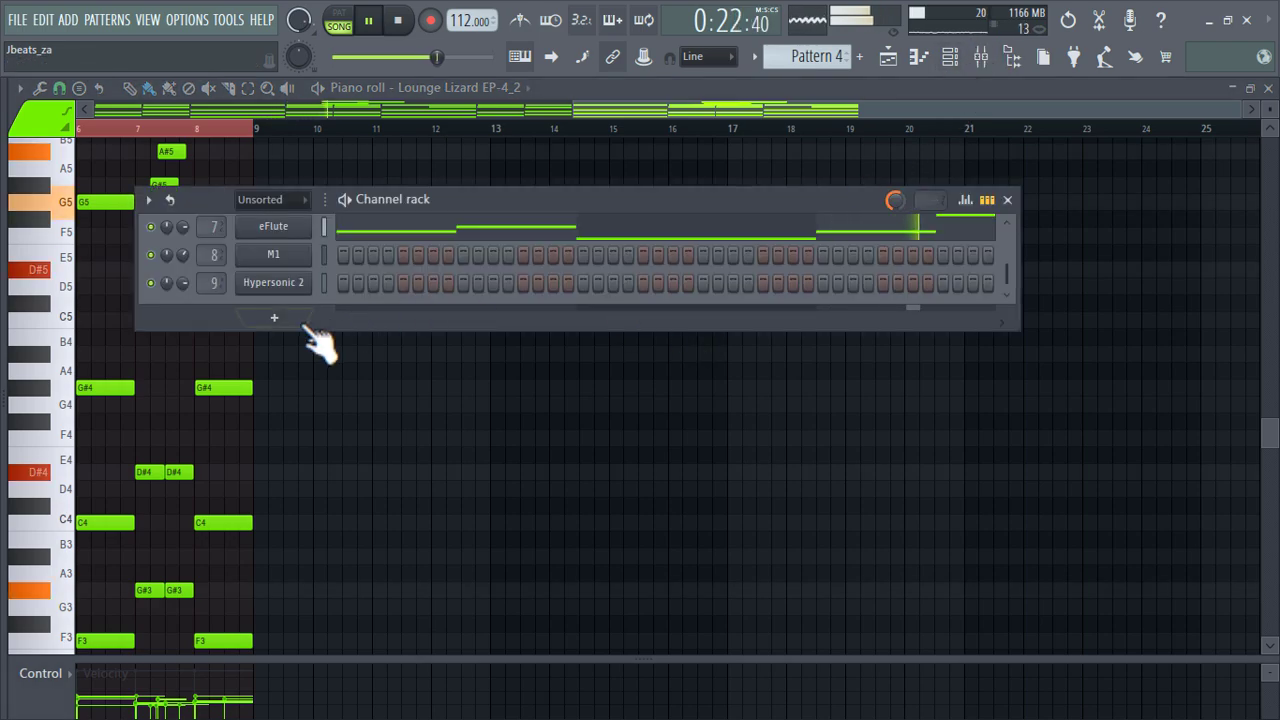
{"action": "left_click", "coordinate": [303, 324]}
{"action": "left_click", "coordinate": [494, 166]}
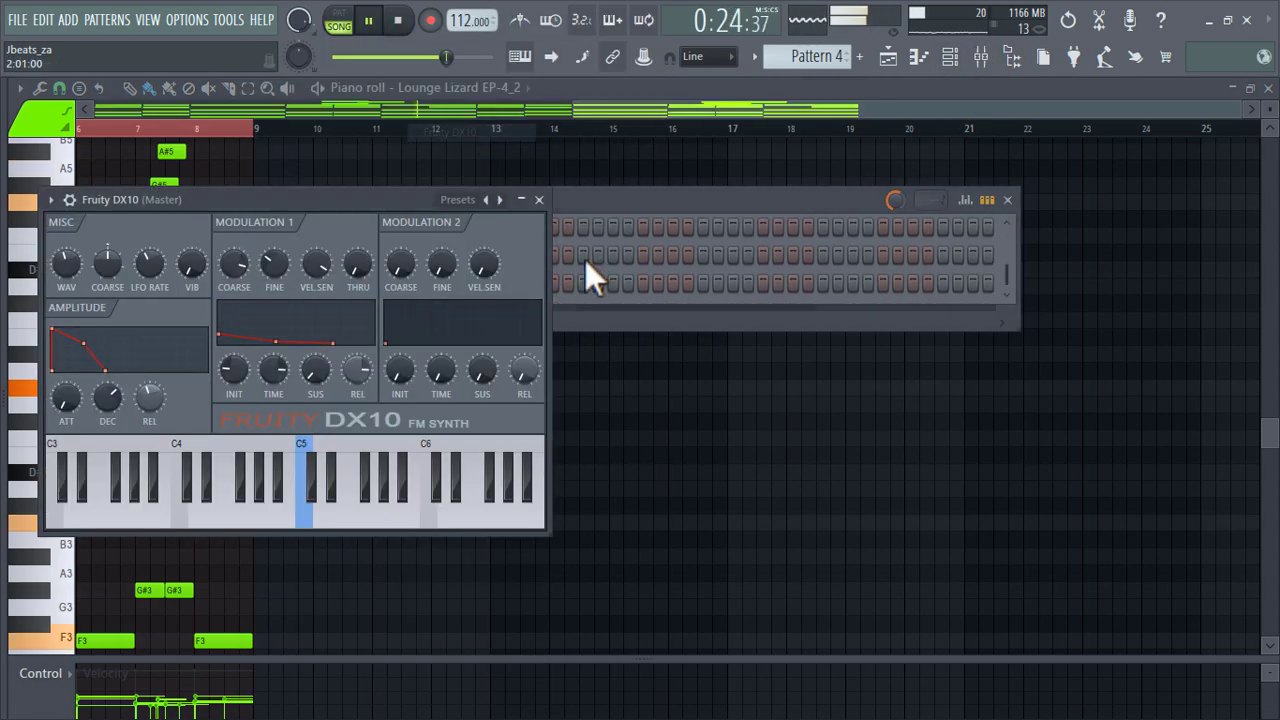
Step: Load the Private School Piano preset in Fruity DX10, close the plugin window and assign the channel to mixer track 10
{"action": "left_click", "coordinate": [458, 199]}
{"action": "left_click", "coordinate": [632, 68]}
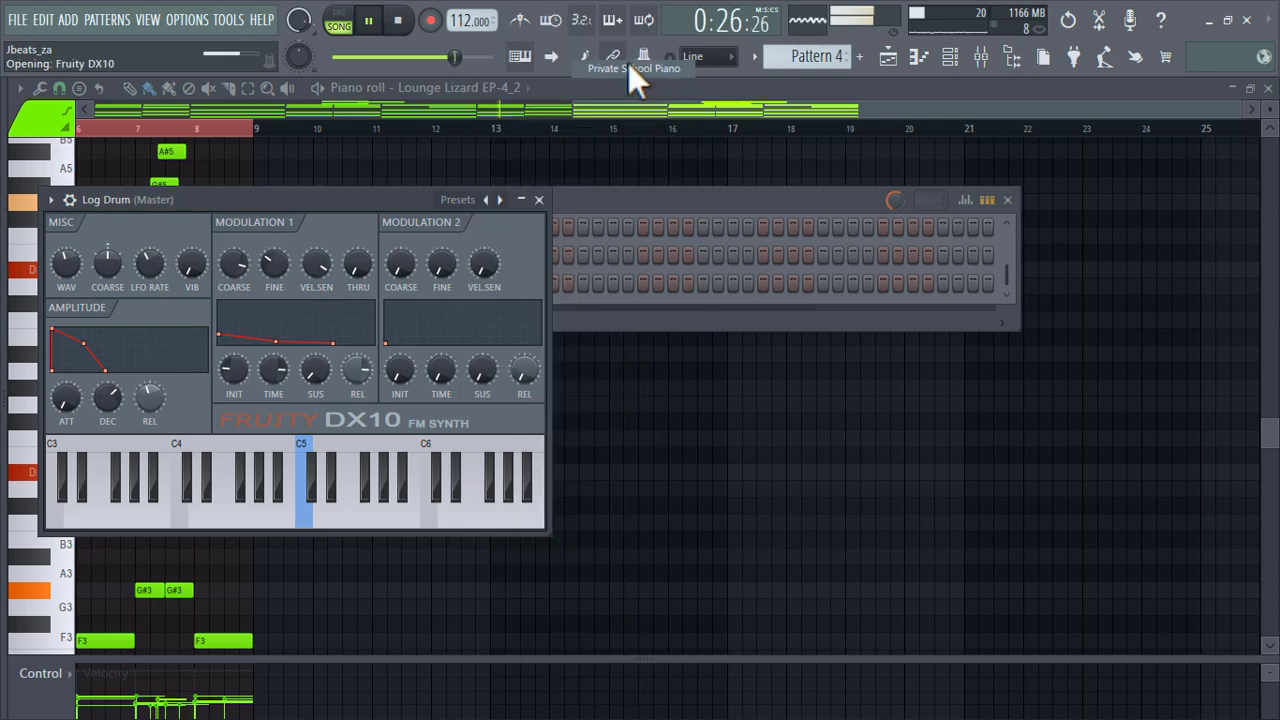
{"action": "left_click", "coordinate": [539, 200]}
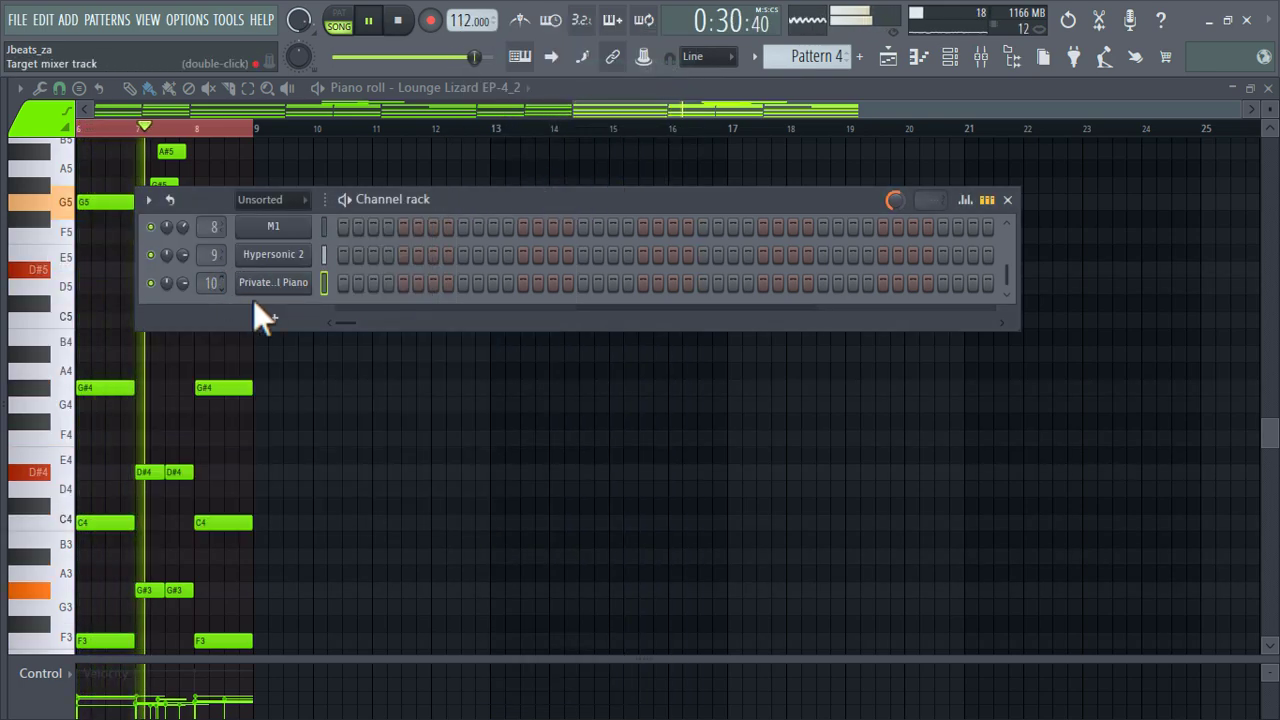
Step: Open the Private School Piano channel's piano roll in Pattern 4, at the opening bars
{"action": "right_click", "coordinate": [285, 284]}
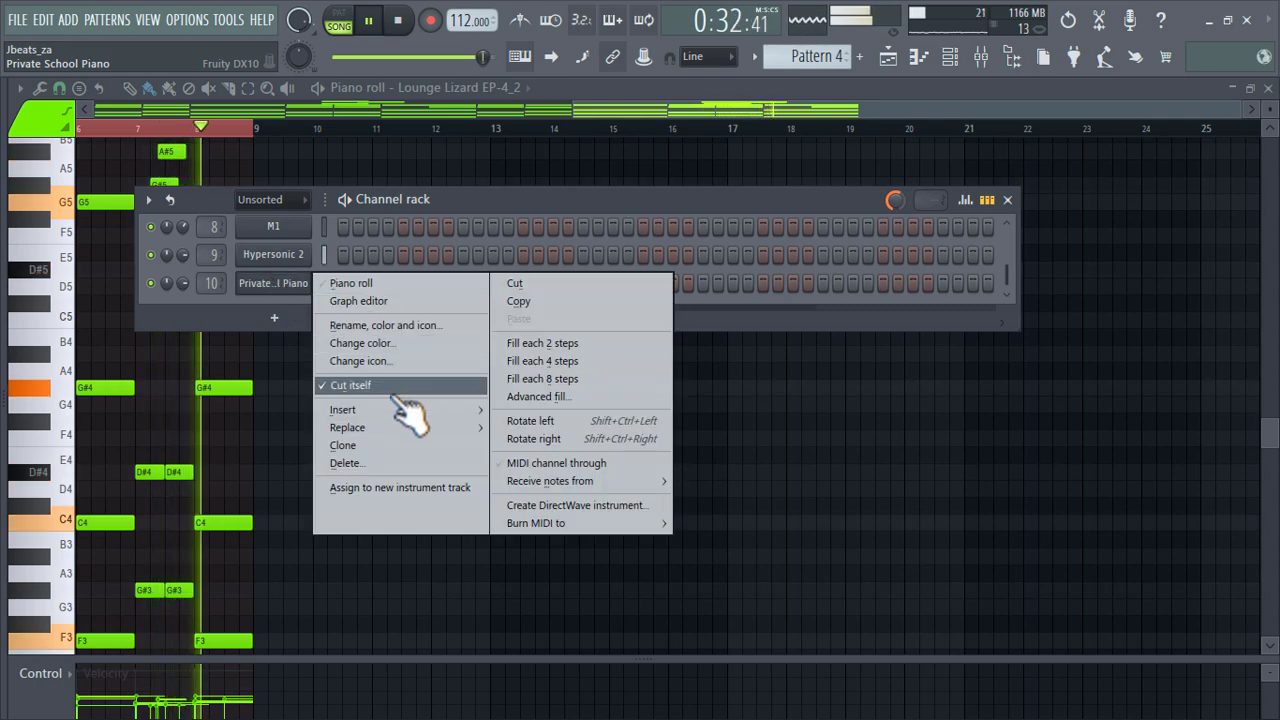
{"action": "left_click", "coordinate": [356, 283]}
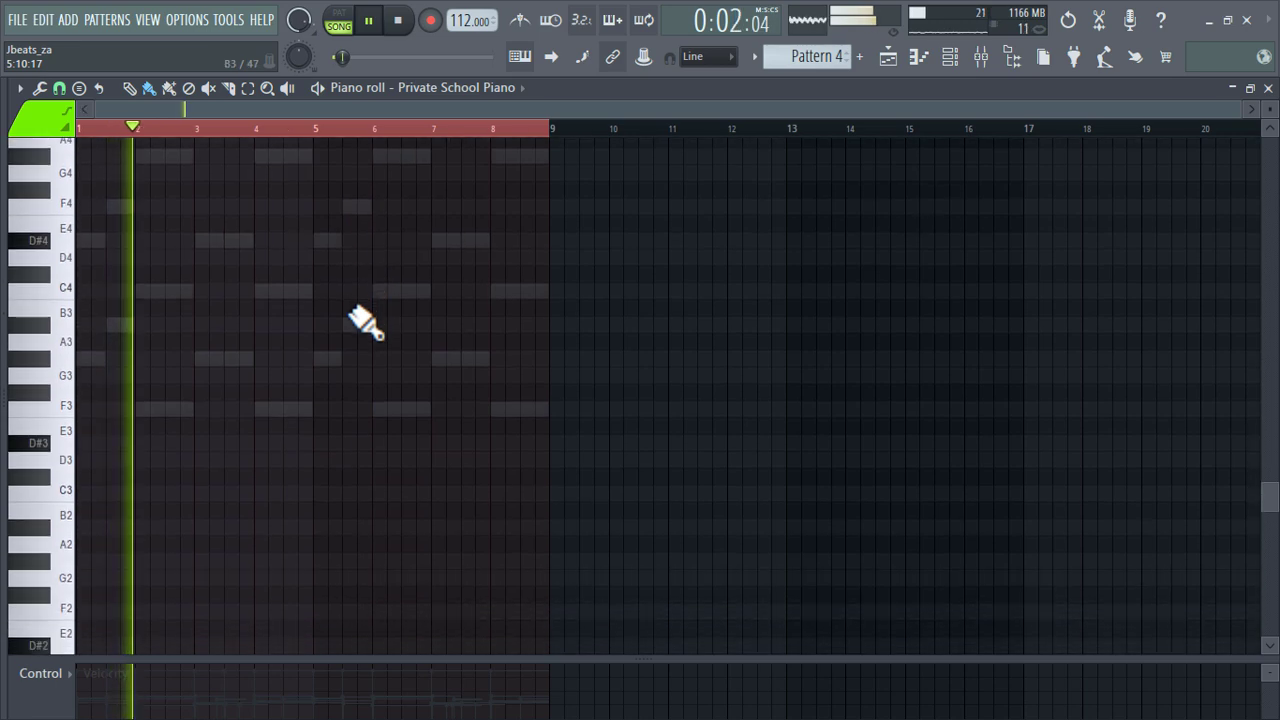
{"action": "scroll", "coordinate": [100, 368], "scroll_direction": "up", "scroll_amount": 4, "text": "ctrl"}
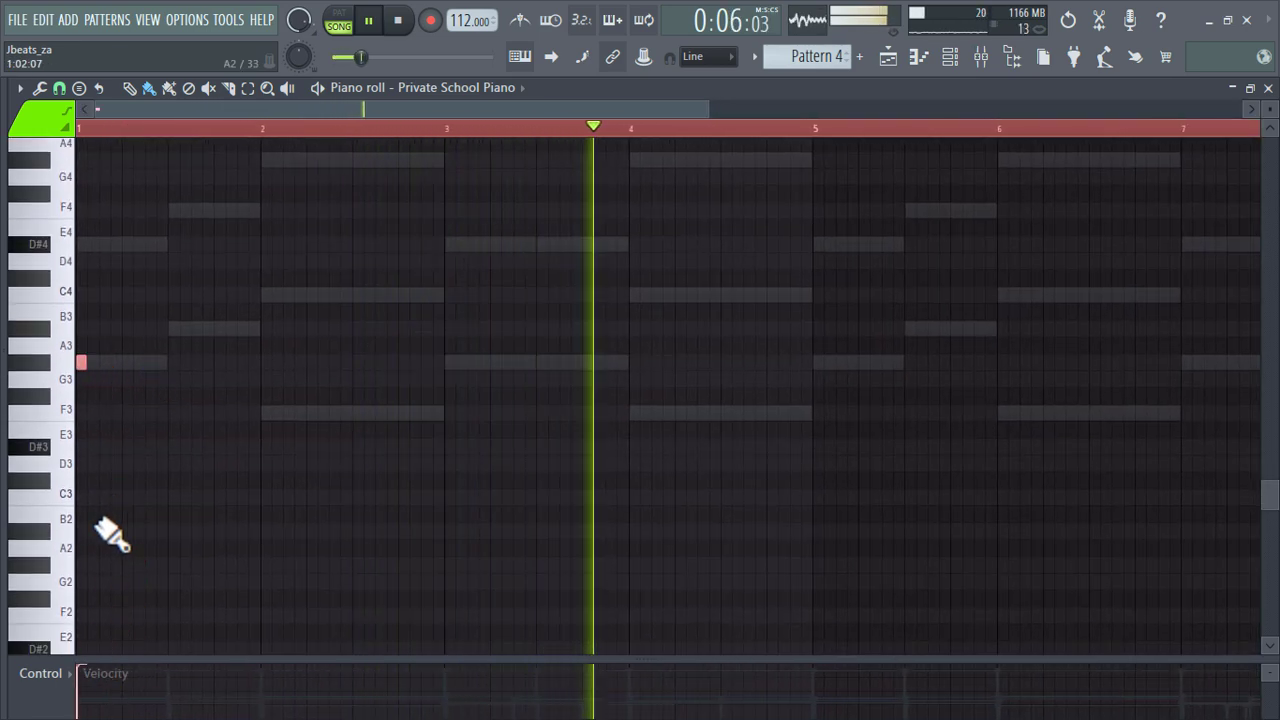
Step: Place G#3 just before the middle of bar 1, A#3 at the middle, C4 at bar 2 and two F3 notes within bar 2
{"action": "left_click", "coordinate": [161, 361]}
{"action": "left_click", "coordinate": [171, 328]}
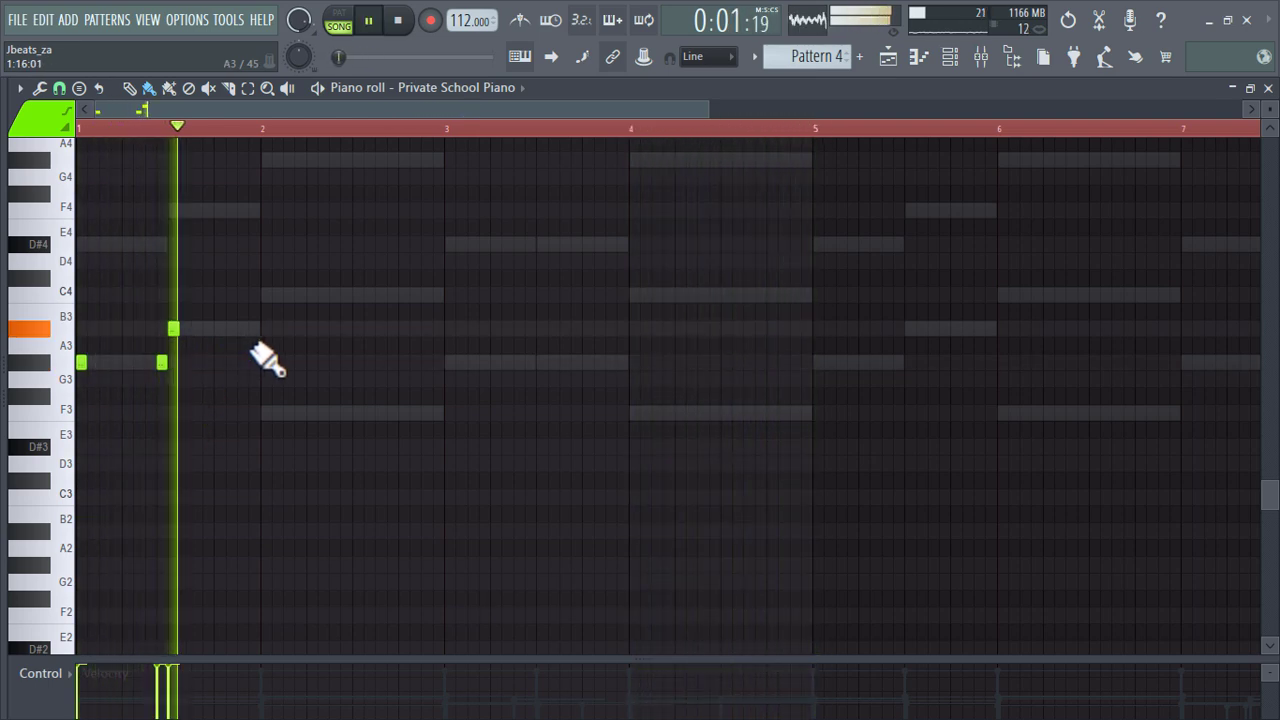
{"action": "left_click", "coordinate": [265, 294]}
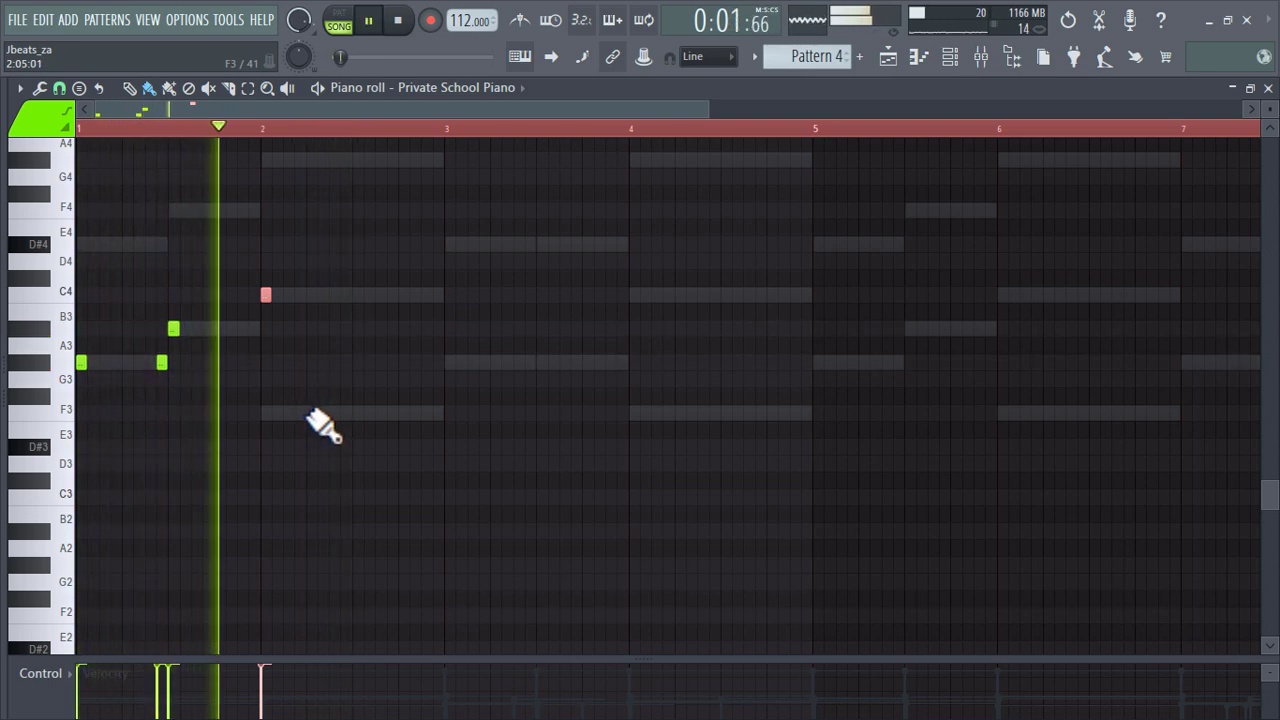
{"action": "left_click", "coordinate": [310, 412]}
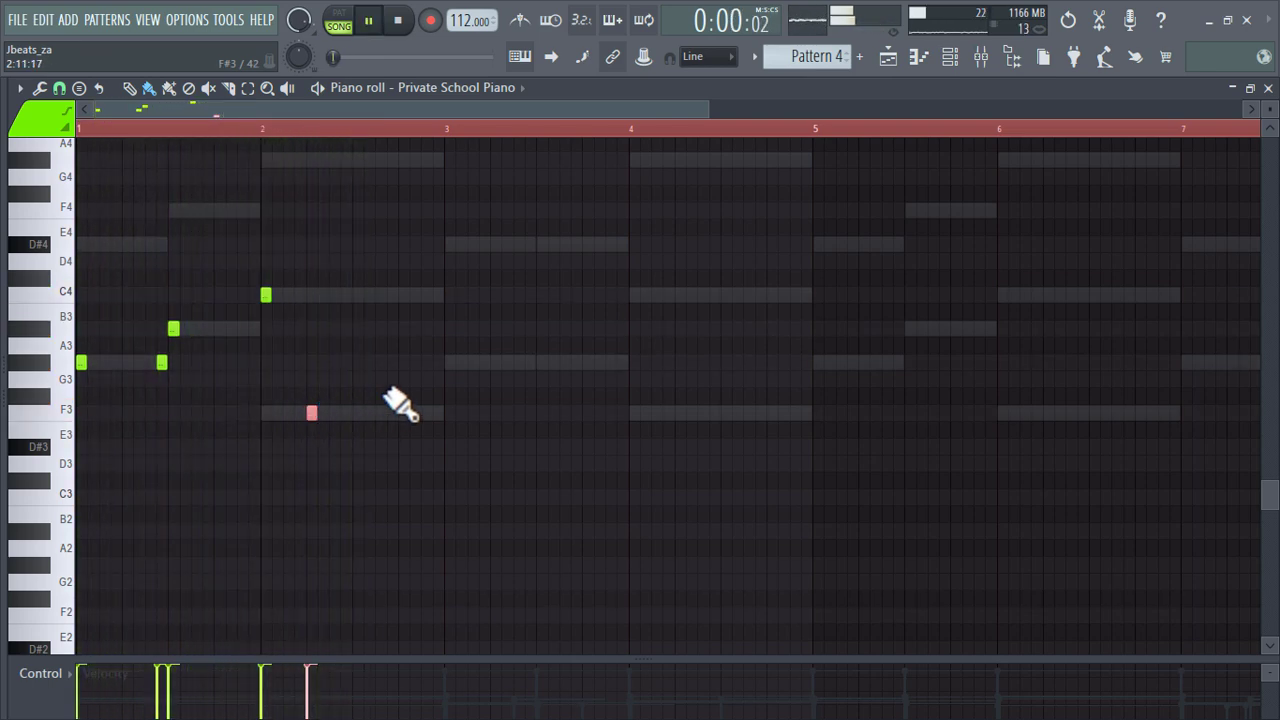
{"action": "left_click", "coordinate": [426, 412]}
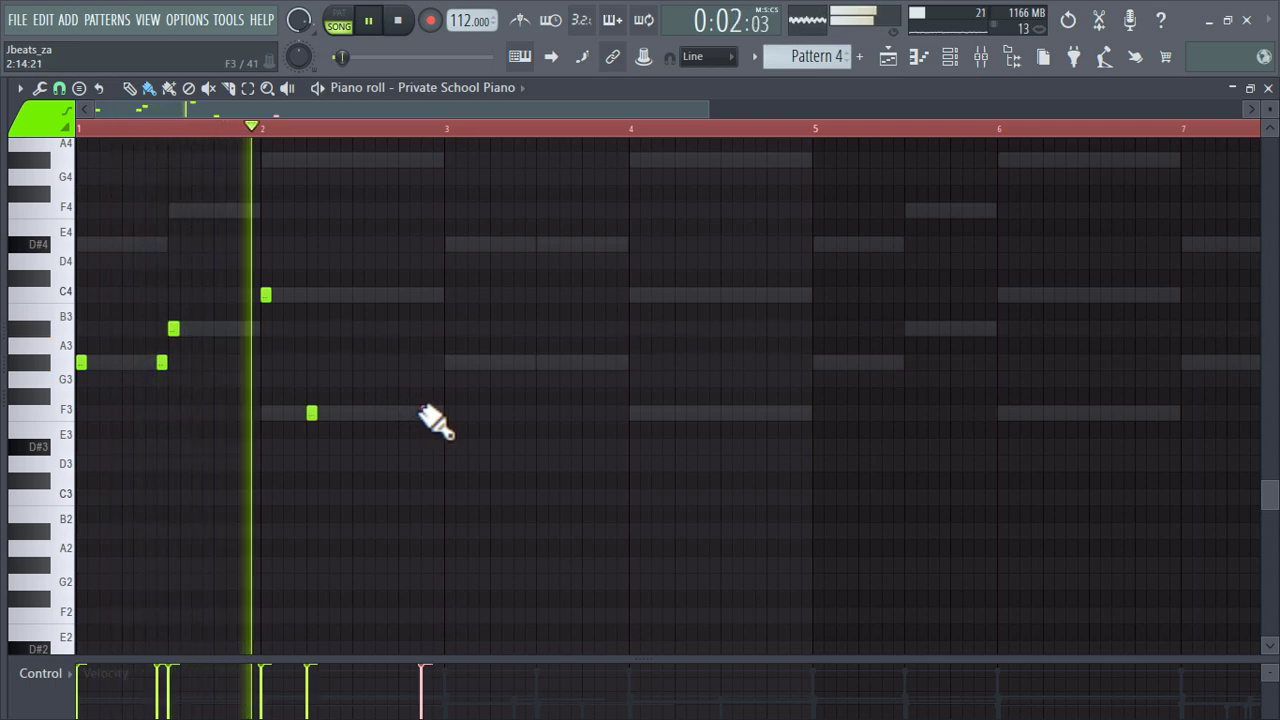
Step: Add G#3 at the start and middle of bar 3, C4 and D#4 near its end, and F3 at the start and middle of bar 4
{"action": "left_click", "coordinate": [449, 362]}
{"action": "left_click", "coordinate": [541, 362]}
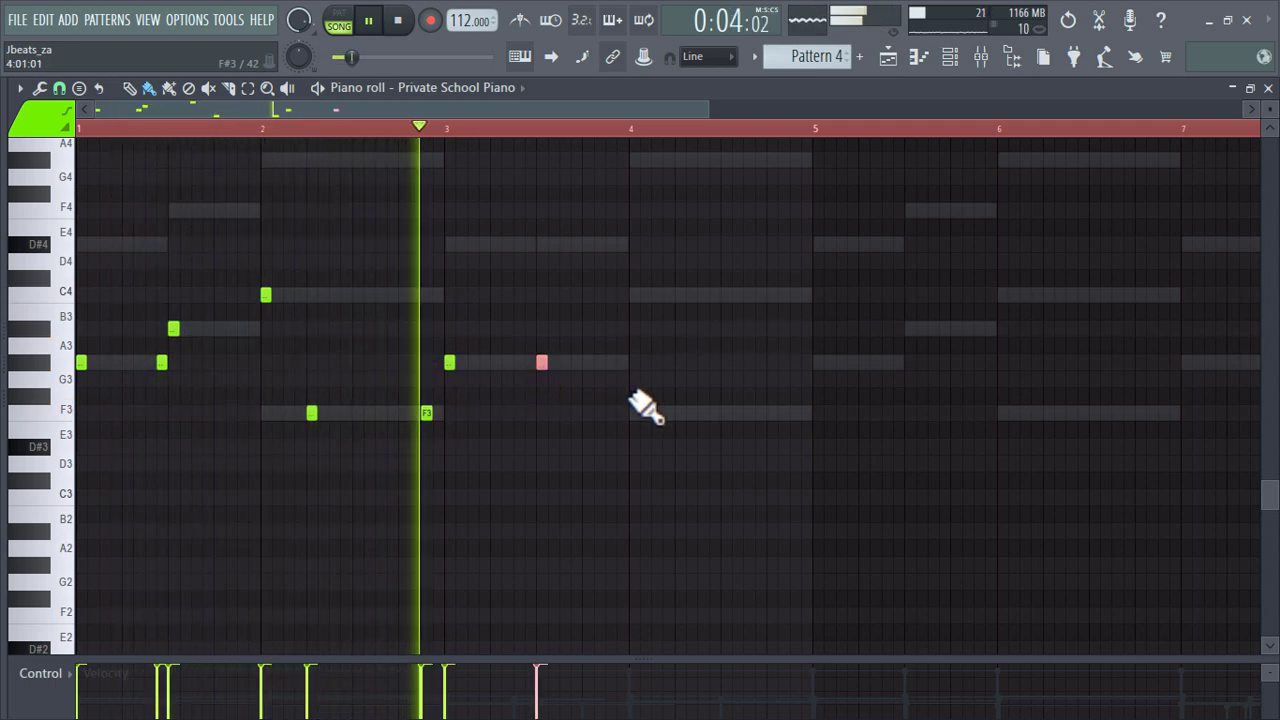
{"action": "left_click", "coordinate": [634, 413]}
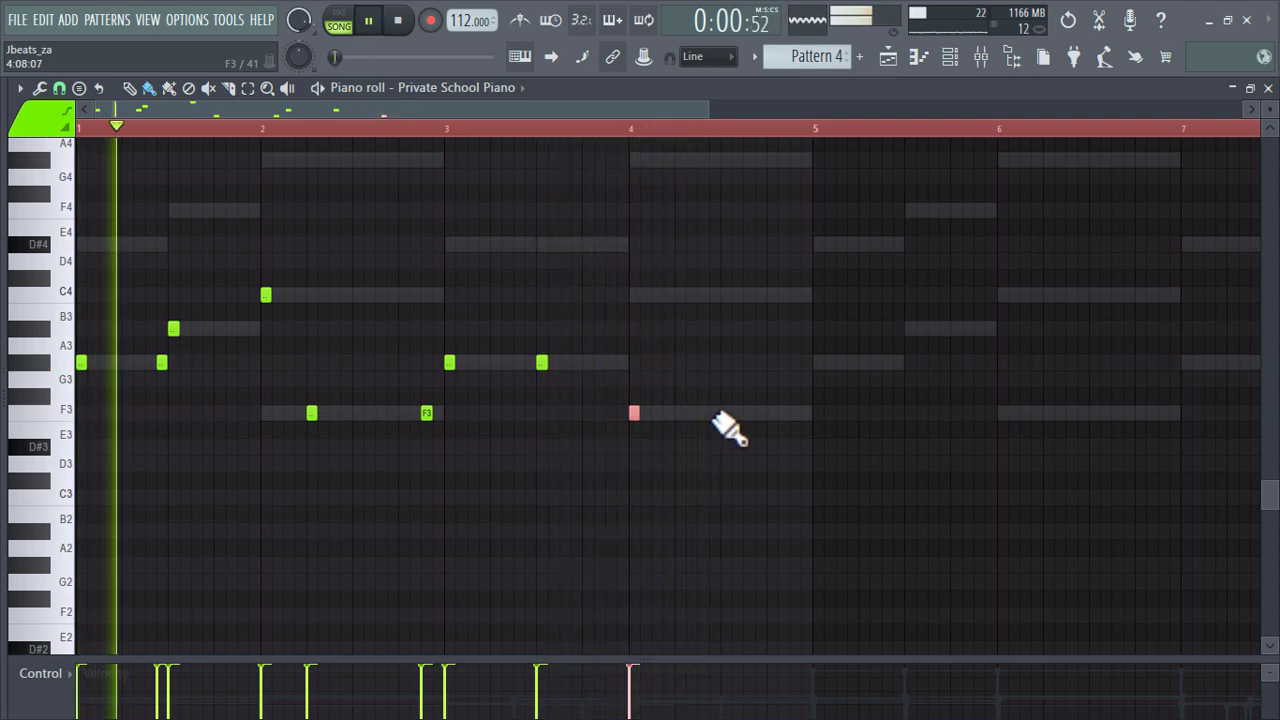
{"action": "left_click", "coordinate": [553, 295]}
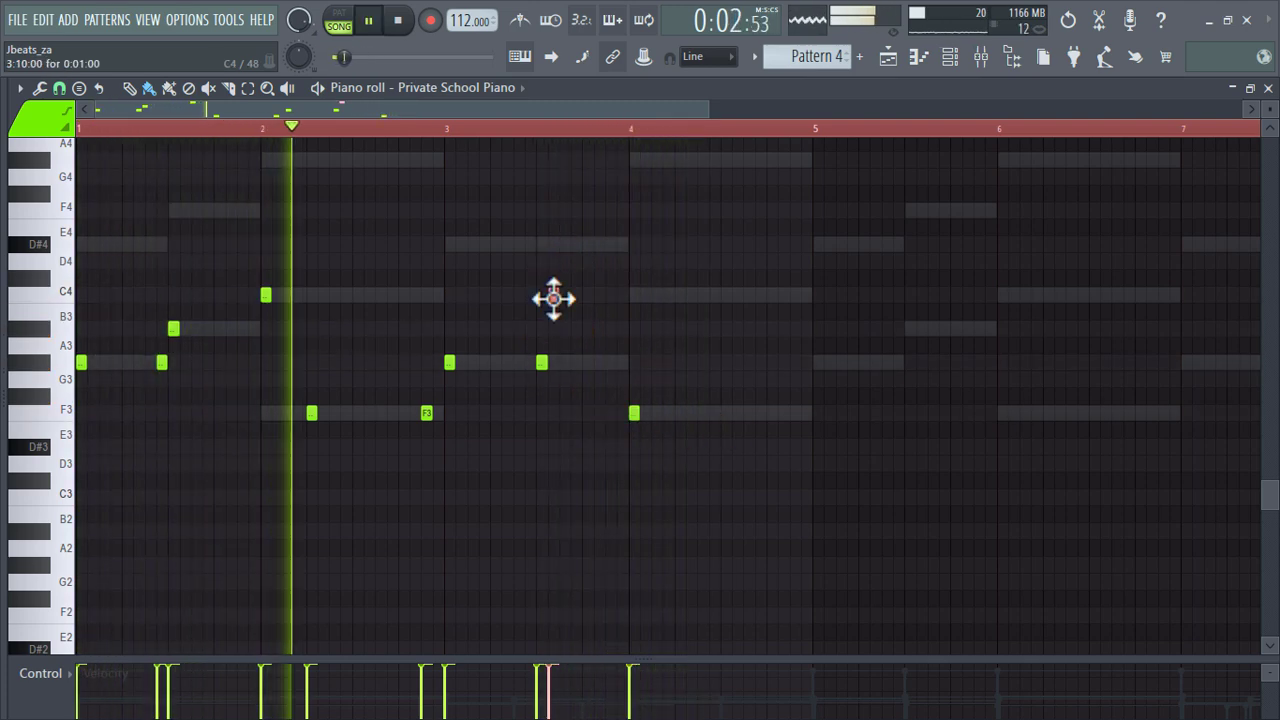
{"action": "left_click", "coordinate": [566, 244]}
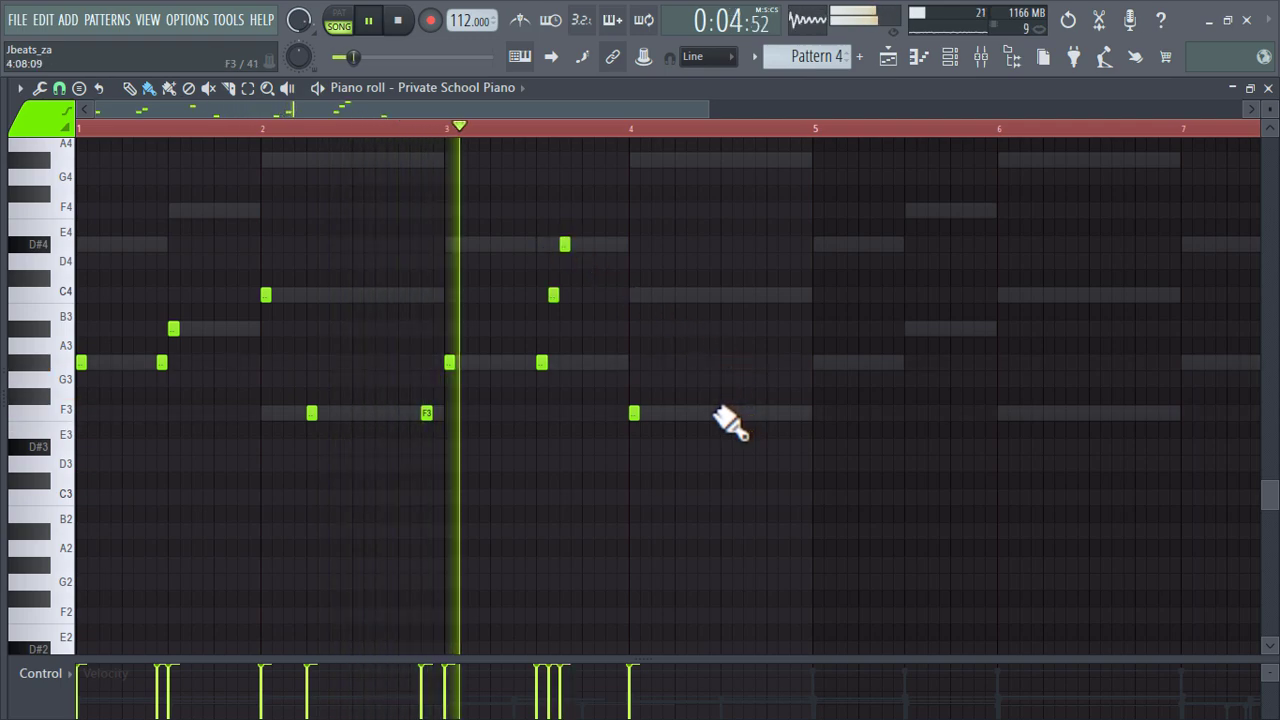
{"action": "left_click", "coordinate": [722, 413]}
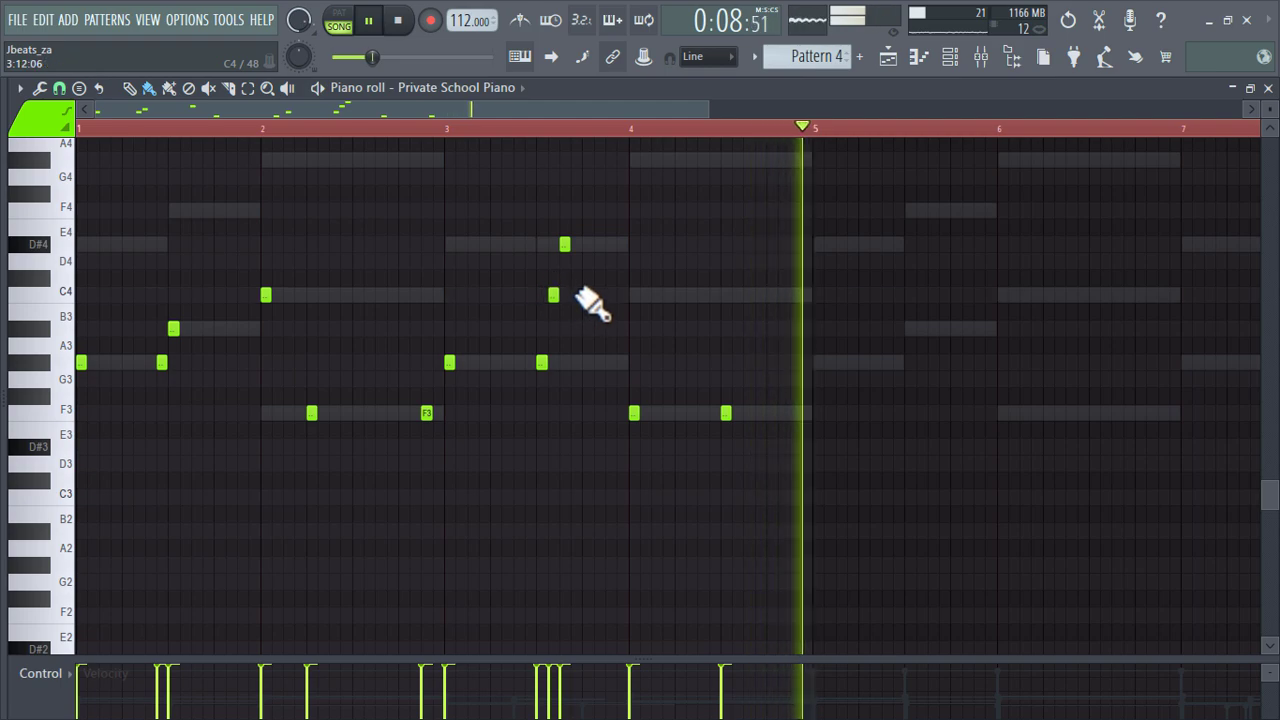
{"action": "left_click_drag", "start_coordinate": [560, 244], "coordinate": [623, 240]}
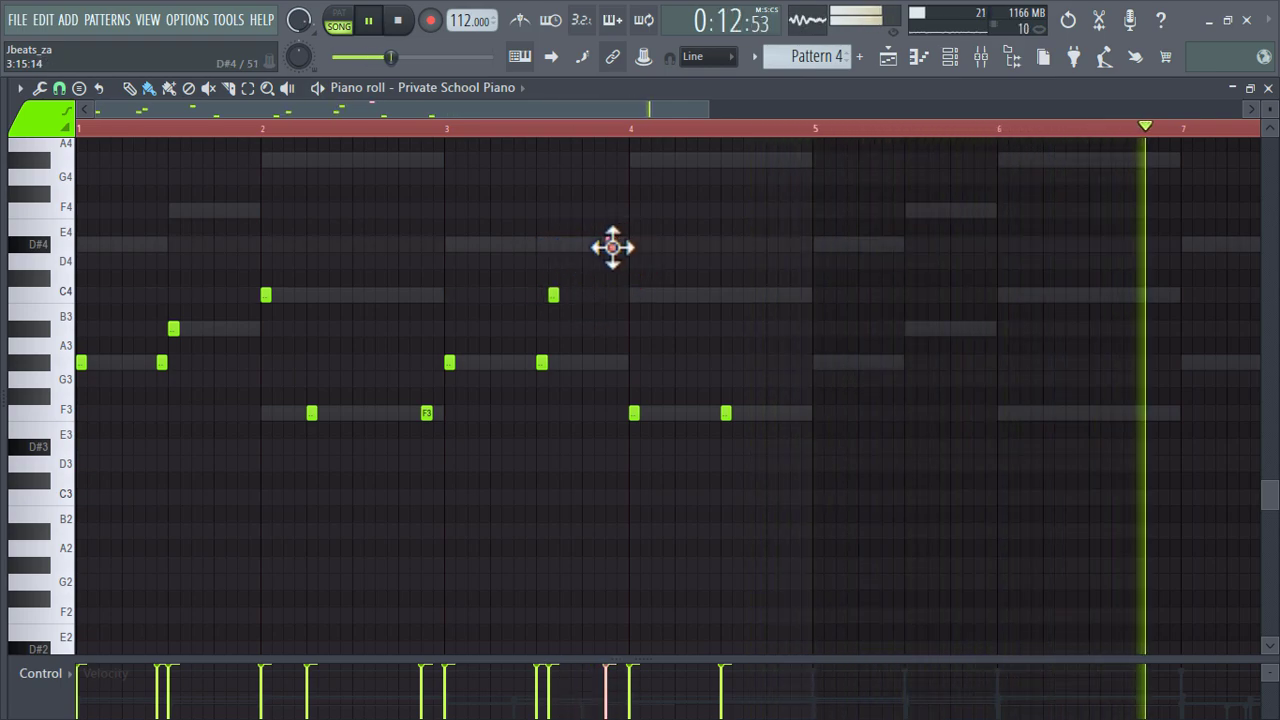
{"action": "left_click_drag", "start_coordinate": [553, 297], "coordinate": [607, 299]}
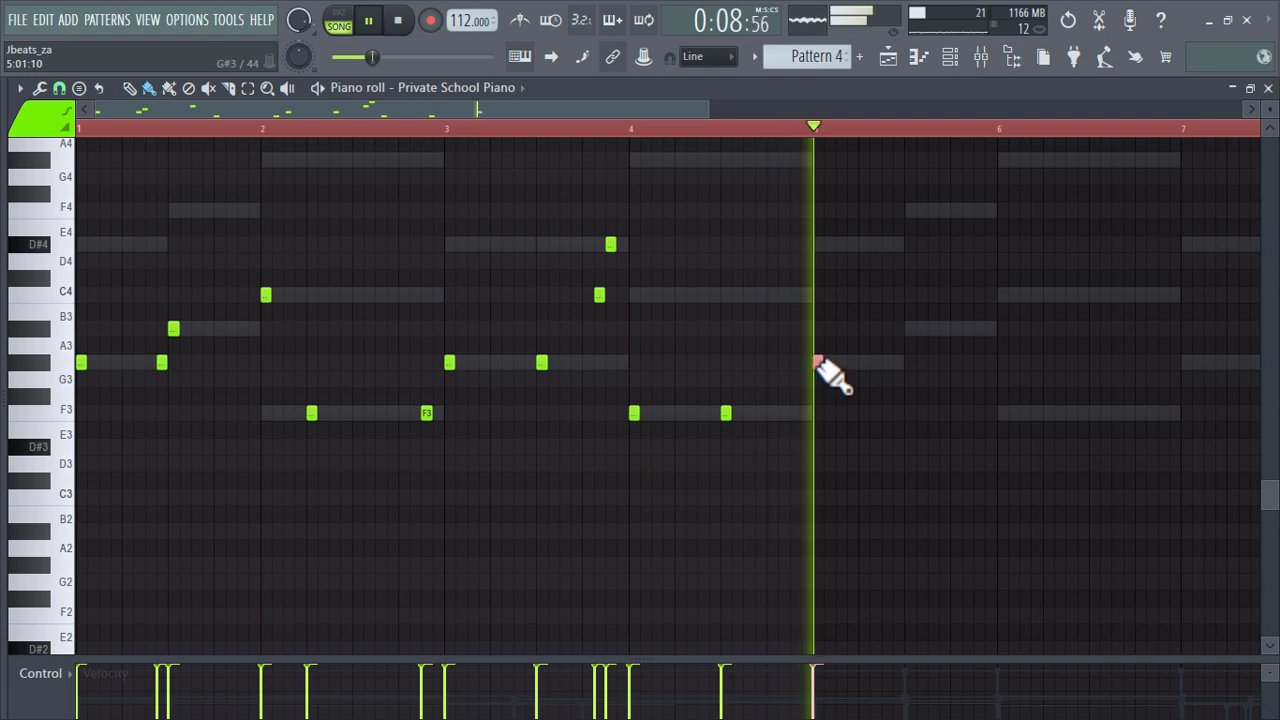
Step: Select the four-bar piano phrase in bars 1 to 4 and duplicate it into bars 5 to 8
{"action": "left_click", "coordinate": [828, 364]}
{"action": "right_click", "coordinate": [819, 363]}
{"action": "scroll", "coordinate": [820, 371], "scroll_direction": "down", "scroll_amount": 2}
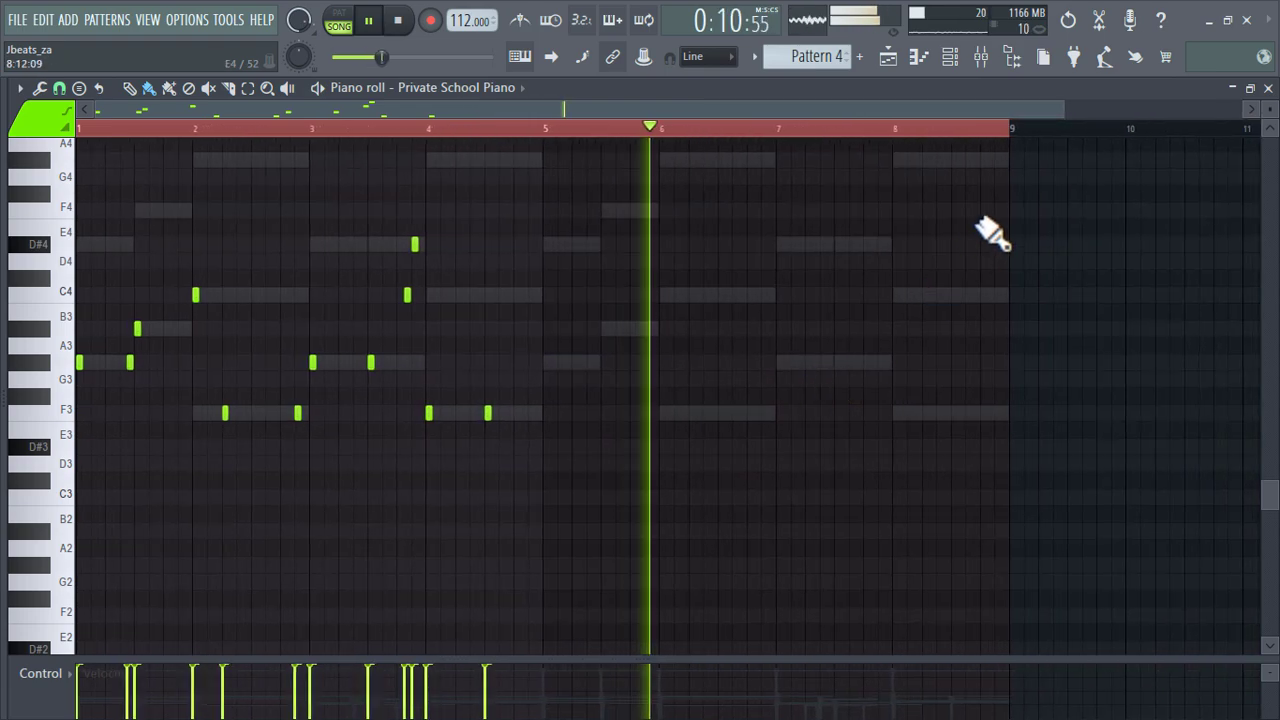
{"action": "left_click_drag", "start_coordinate": [1020, 140], "coordinate": [523, 310]}
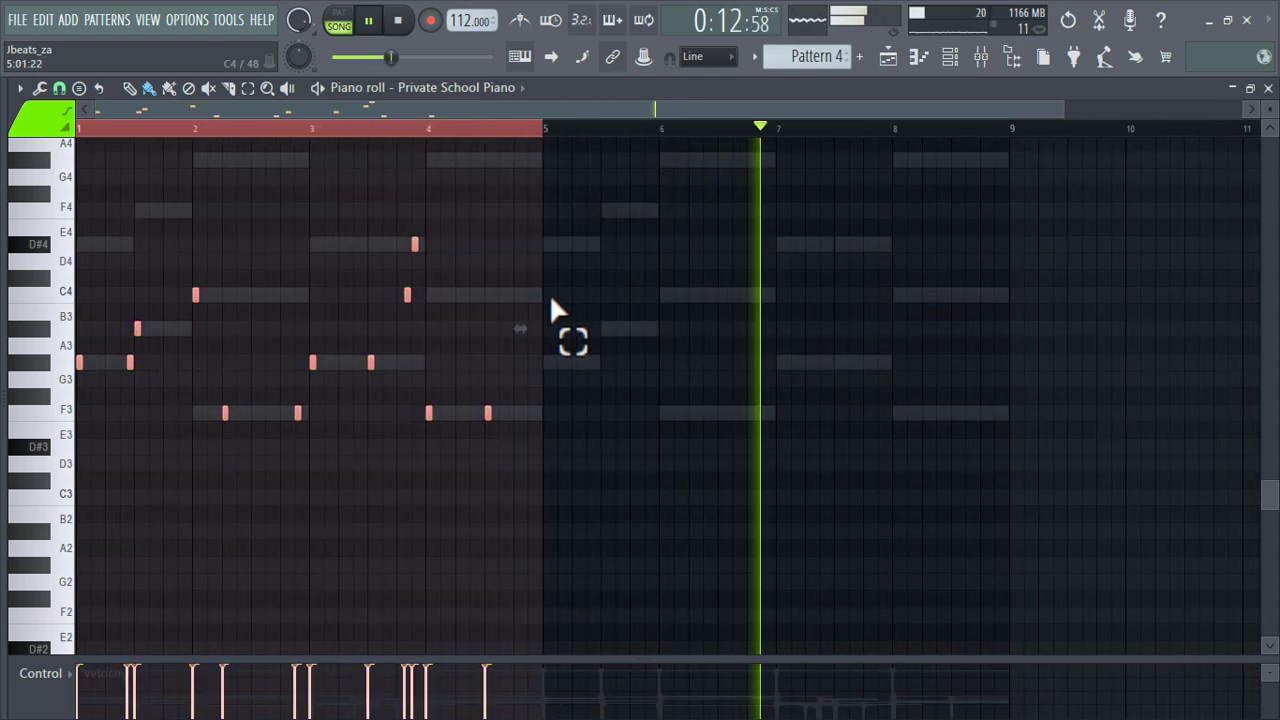
{"action": "key", "text": "ctrl+b"}
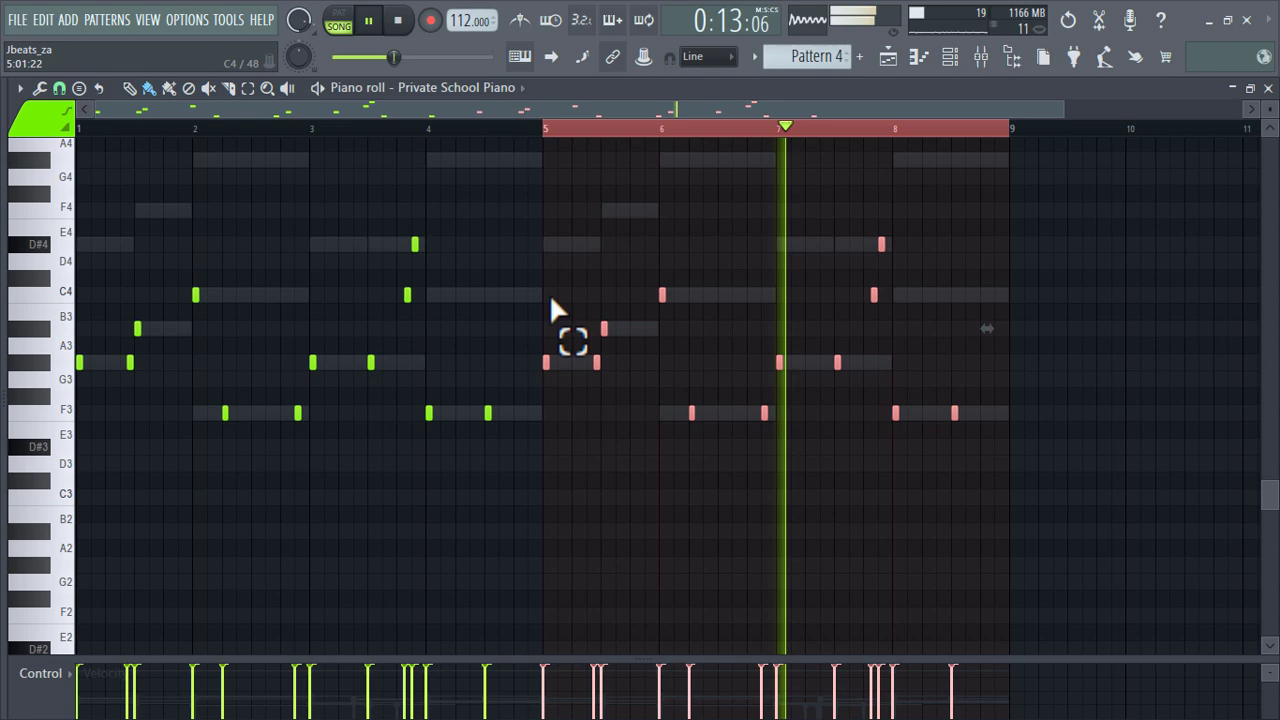
Step: Add an F3 note on the second beat of bar 8 and shift the bar's last F3 half a beat later
{"action": "left_click", "coordinate": [924, 412]}
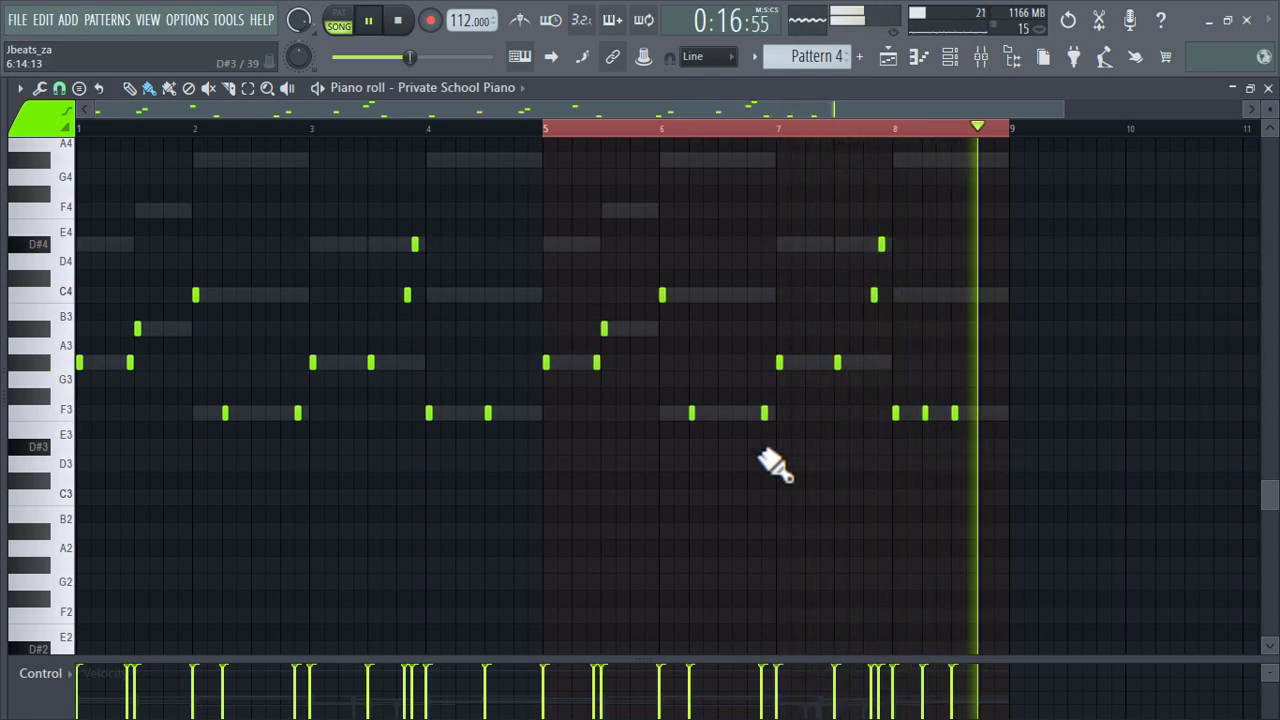
{"action": "scroll", "coordinate": [805, 430], "scroll_direction": "down", "scroll_amount": 1}
{"action": "scroll", "coordinate": [815, 430], "scroll_direction": "up", "scroll_amount": 2}
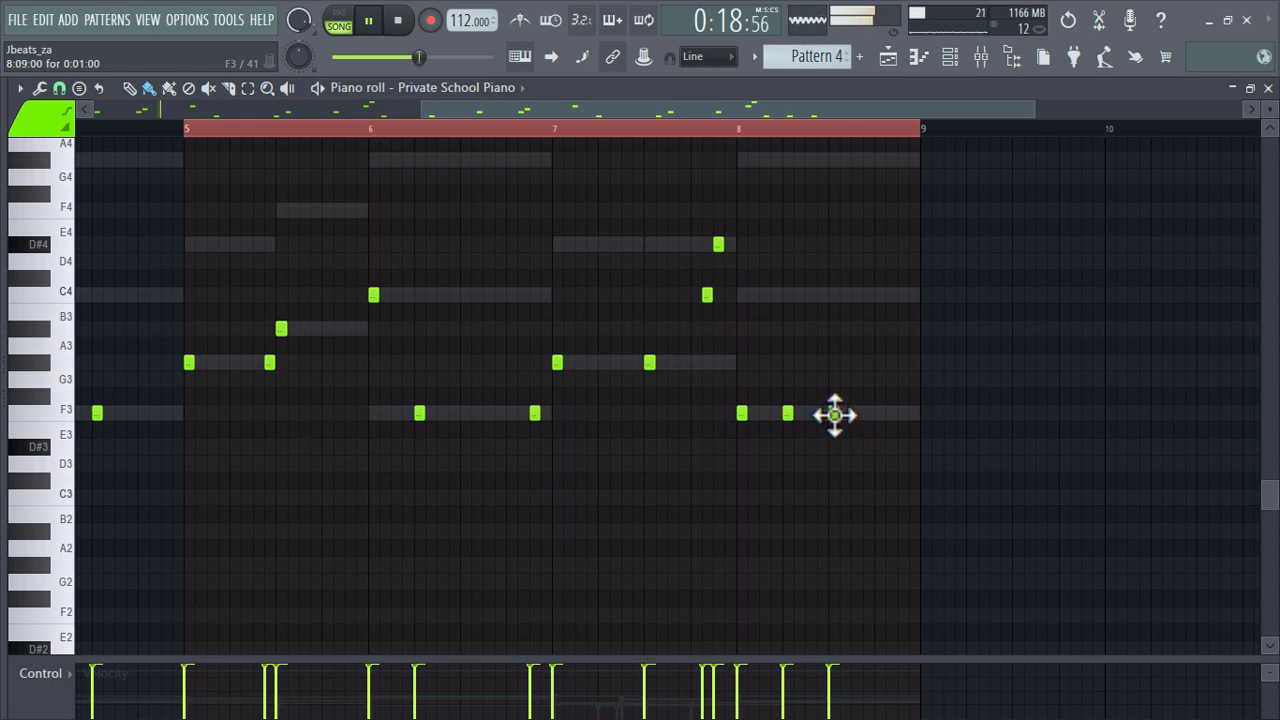
{"action": "scroll", "coordinate": [865, 480], "scroll_direction": "down", "scroll_amount": 2}
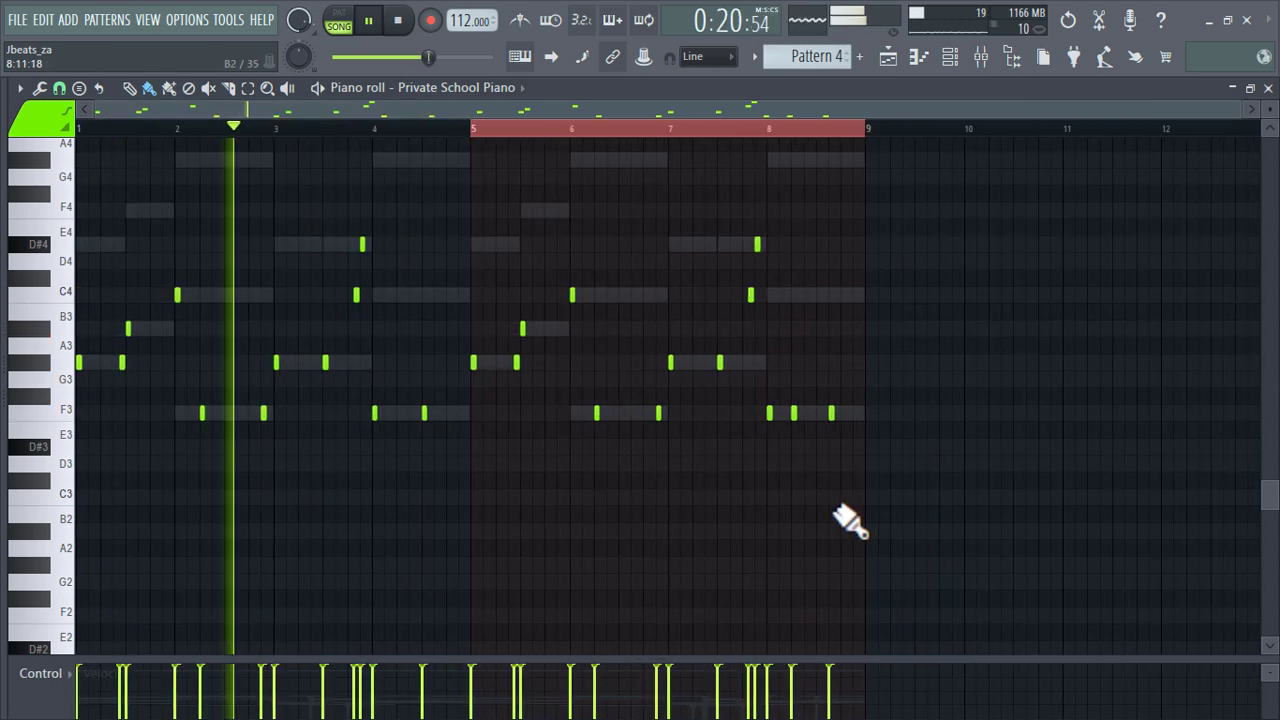
Step: Move the second G#3 in bar 1 one step earlier and add an extra G#3 between the two in bar 5
{"action": "scroll", "coordinate": [120, 357], "scroll_direction": "up", "scroll_amount": 3}
{"action": "scroll", "coordinate": [125, 357], "scroll_direction": "left", "scroll_amount": 1}
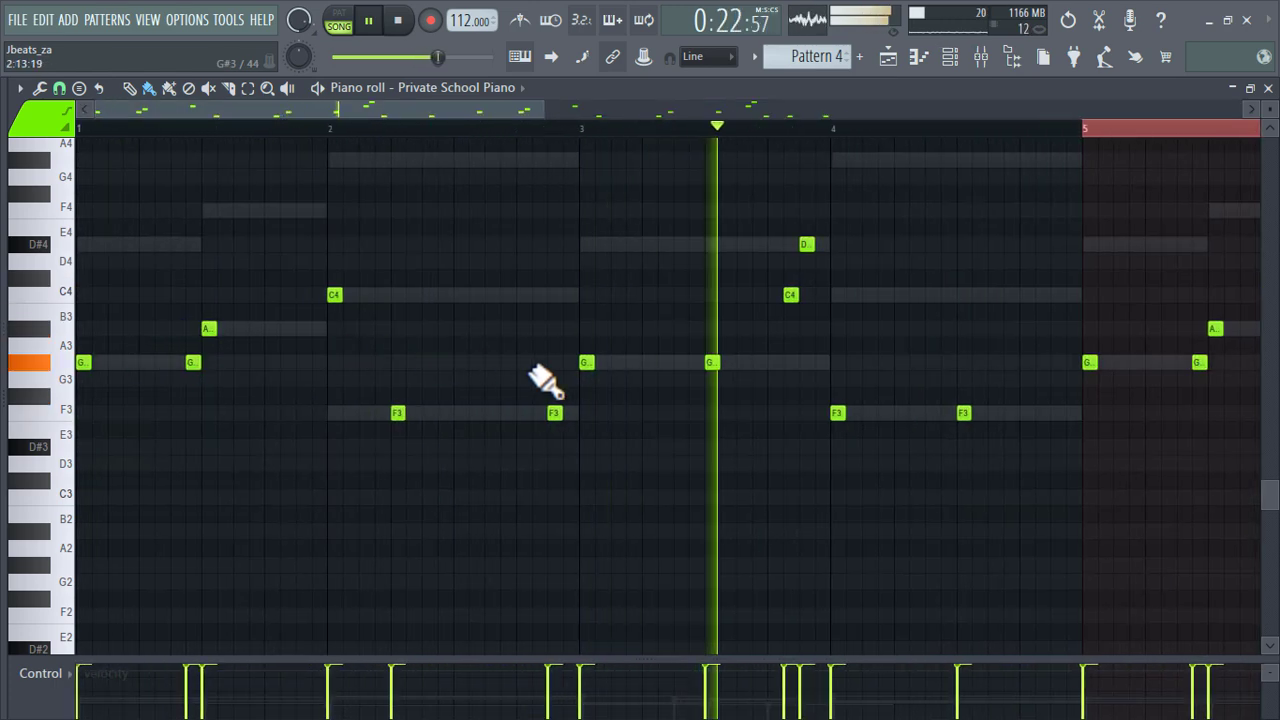
{"action": "left_click_drag", "start_coordinate": [189, 363], "coordinate": [173, 363]}
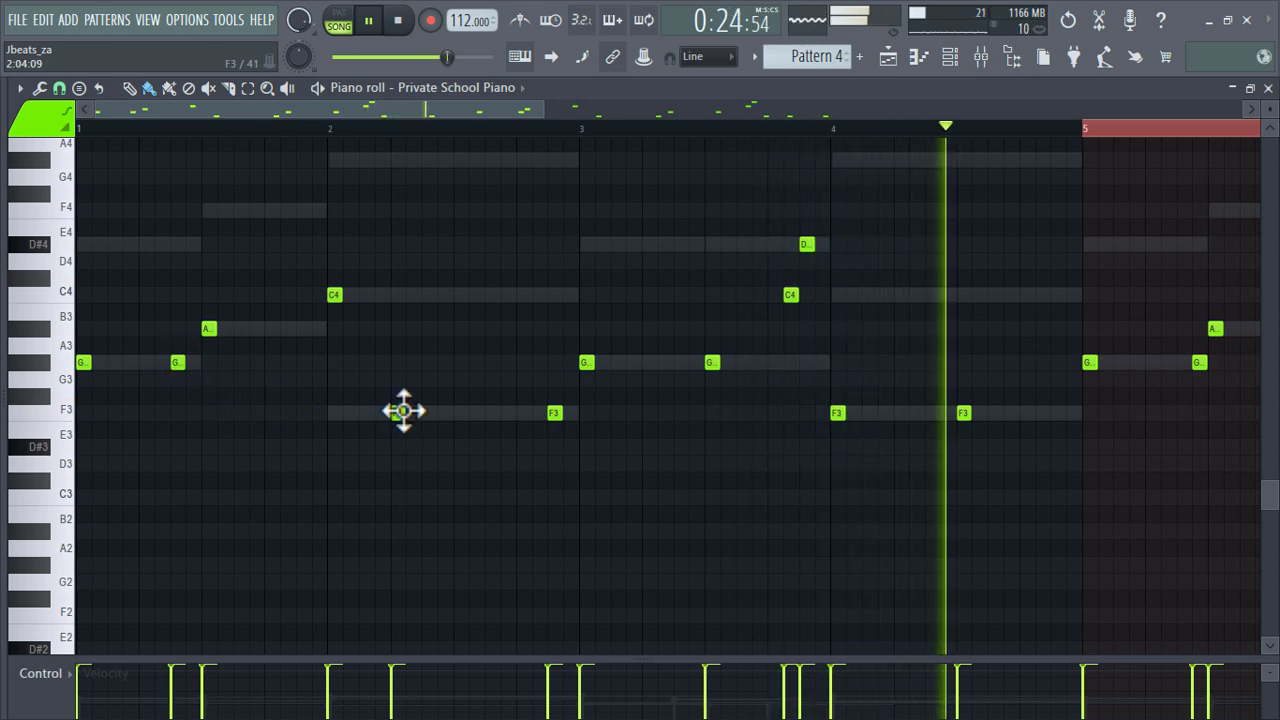
{"action": "scroll", "coordinate": [425, 418], "scroll_direction": "right", "scroll_amount": 2}
{"action": "left_click", "coordinate": [846, 363]}
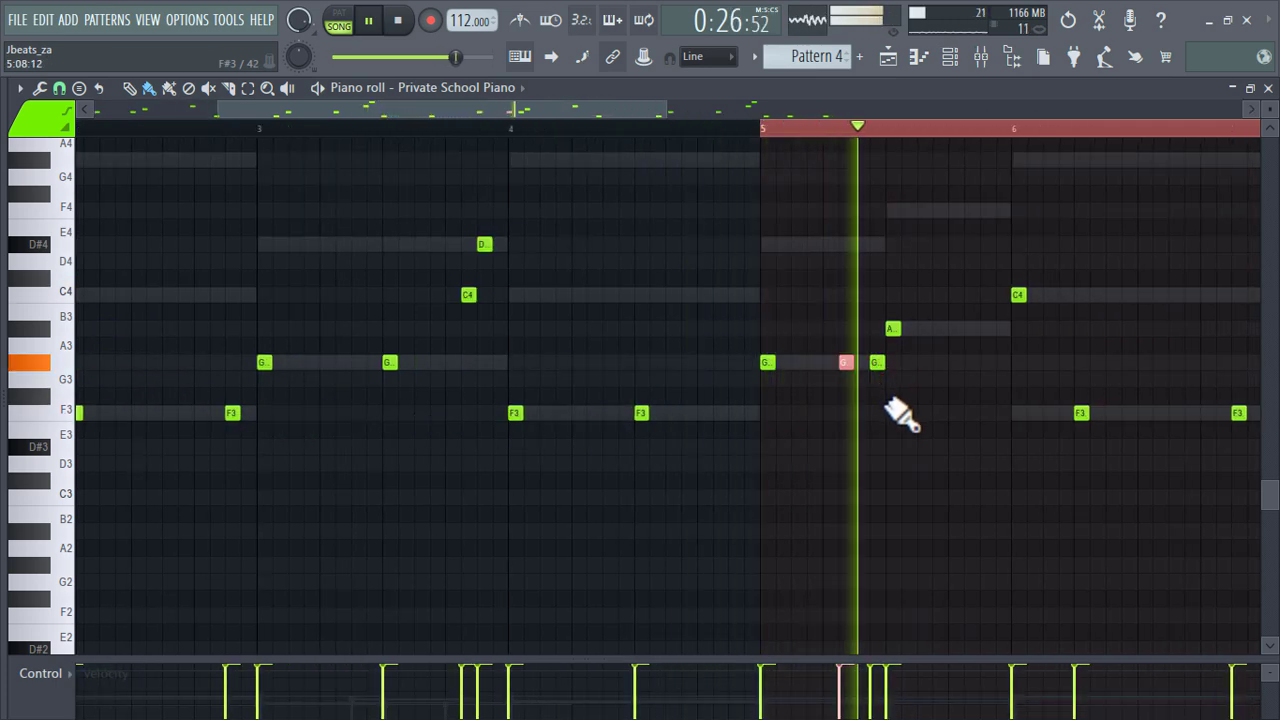
{"action": "scroll", "coordinate": [894, 411], "scroll_direction": "right", "scroll_amount": 2}
{"action": "scroll", "coordinate": [900, 413], "scroll_direction": "down", "scroll_amount": 2}
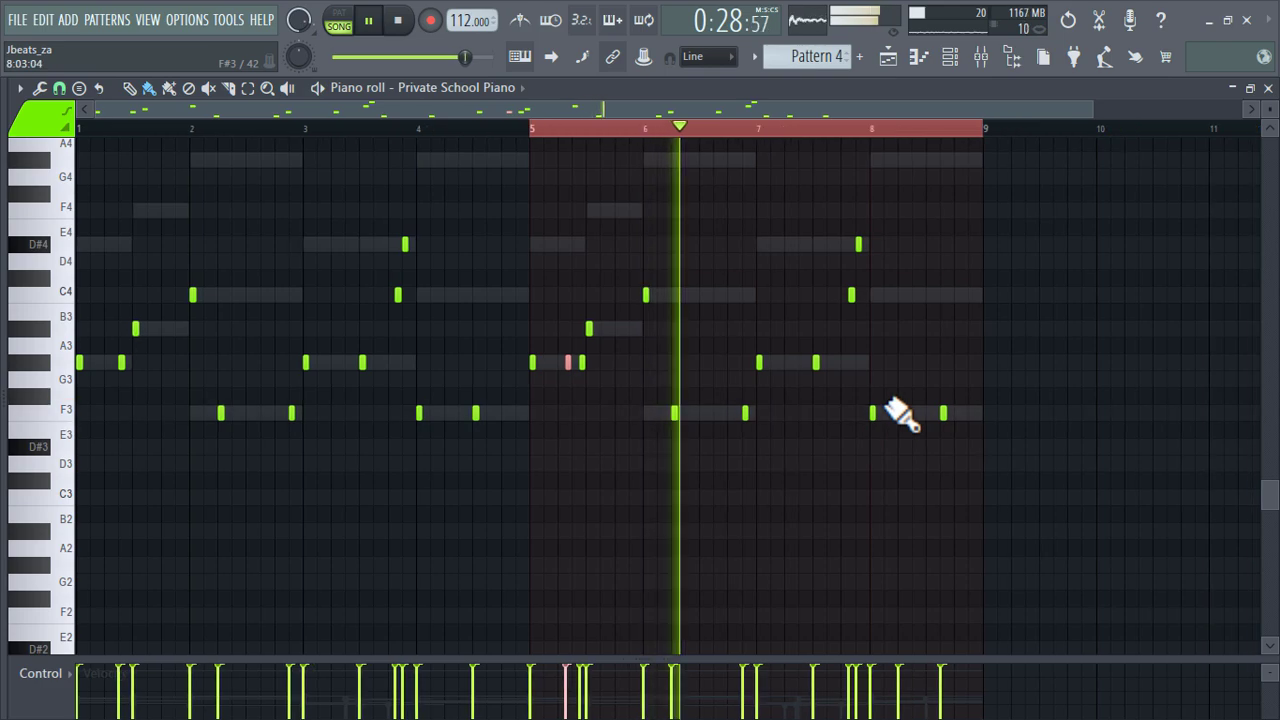
Step: Solo mixer track 10 to hear the piano alone, restore all tracks and return to the playlist
{"action": "left_click", "coordinate": [983, 58]}
{"action": "right_click", "coordinate": [493, 320]}
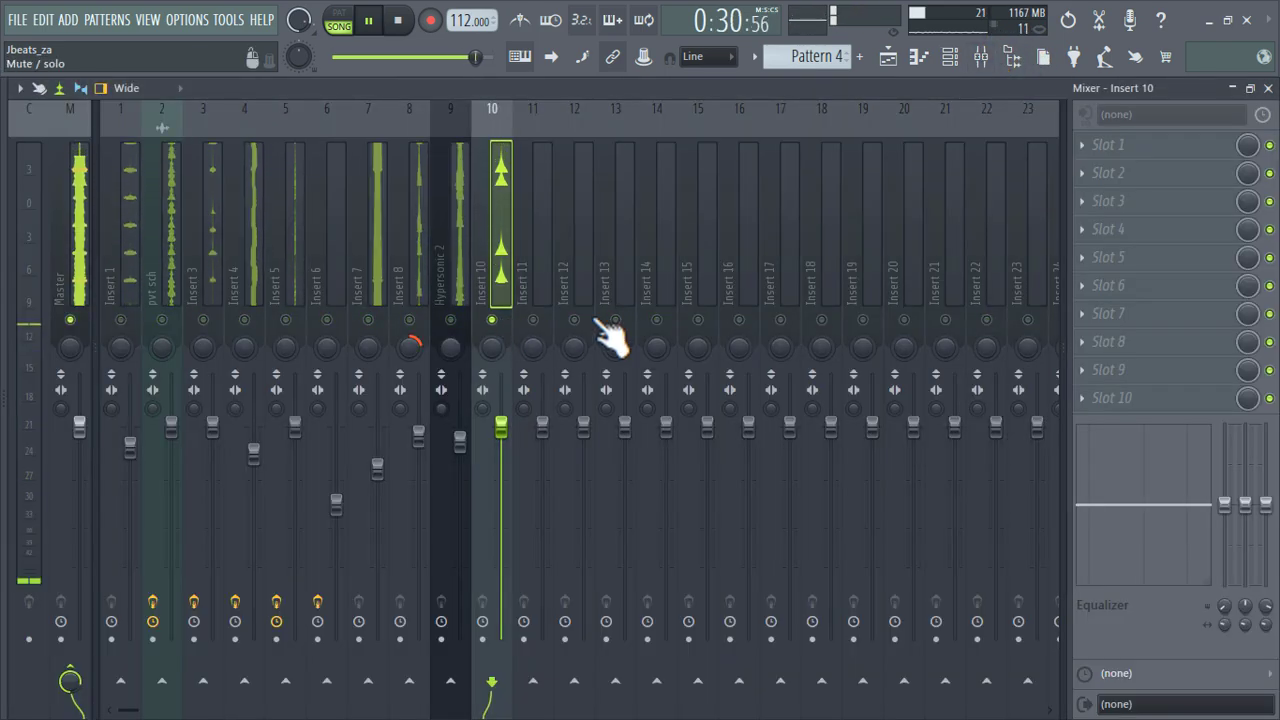
{"action": "right_click", "coordinate": [498, 322]}
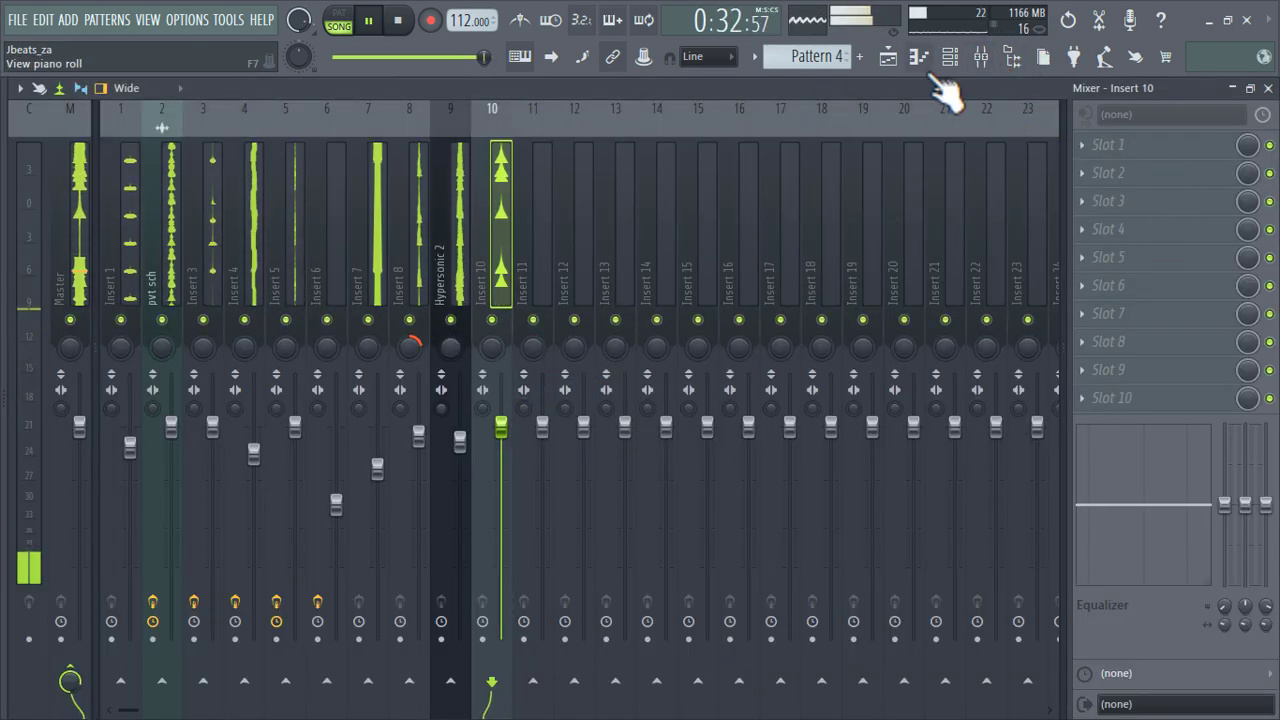
{"action": "left_click", "coordinate": [889, 60]}
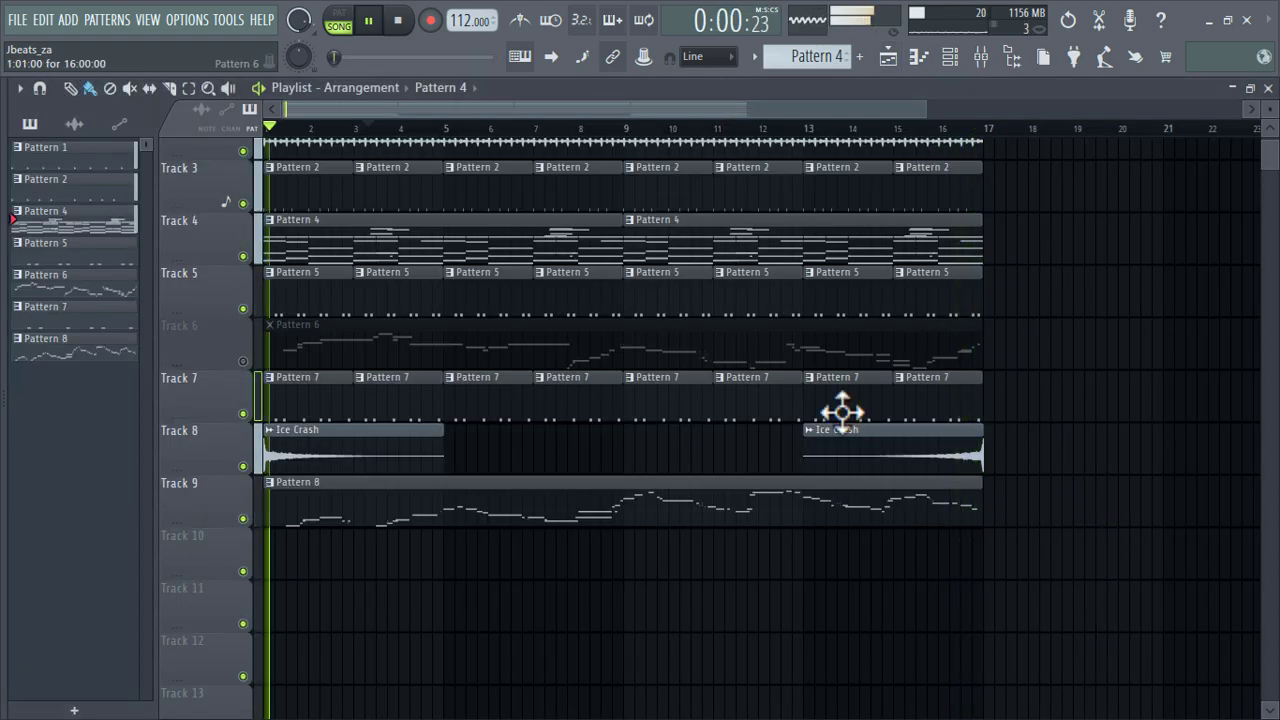
Step: Trim the end of the second Ice Crash clip on Track 8 to the start of bar 17
{"action": "scroll", "coordinate": [253, 472], "scroll_direction": "up", "scroll_amount": 8}
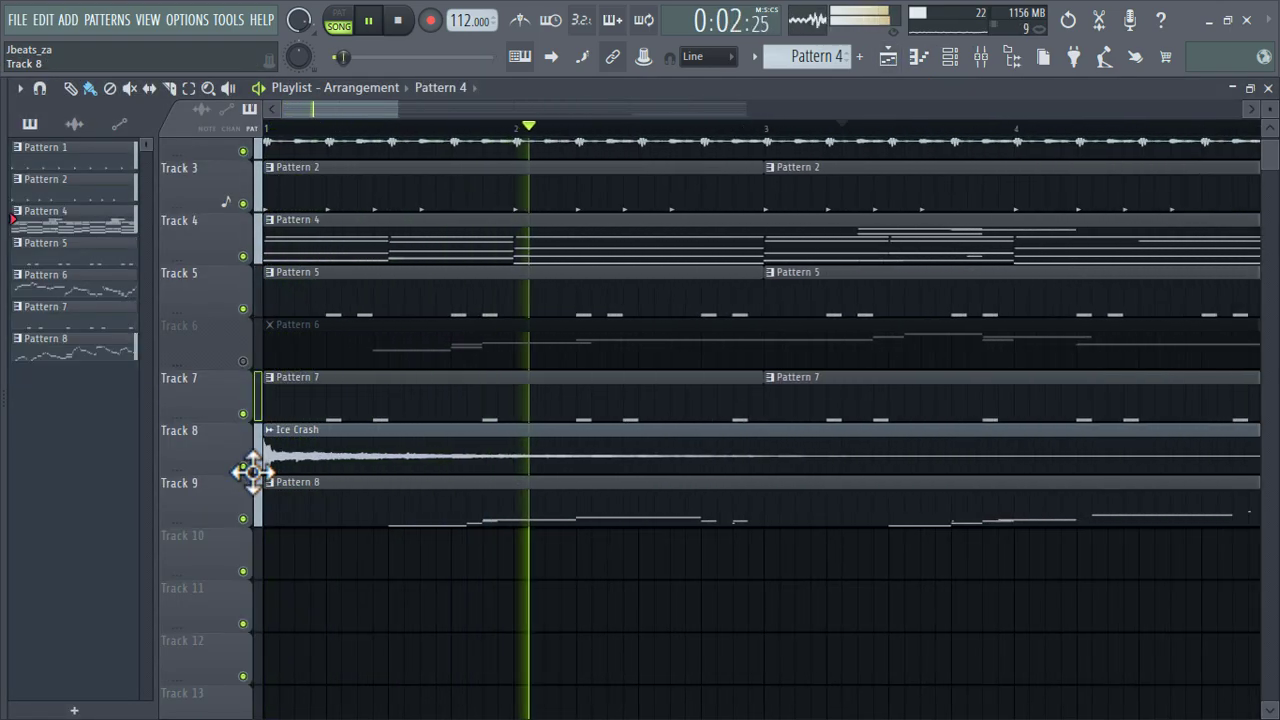
{"action": "scroll", "coordinate": [253, 472], "scroll_direction": "right", "scroll_amount": 10}
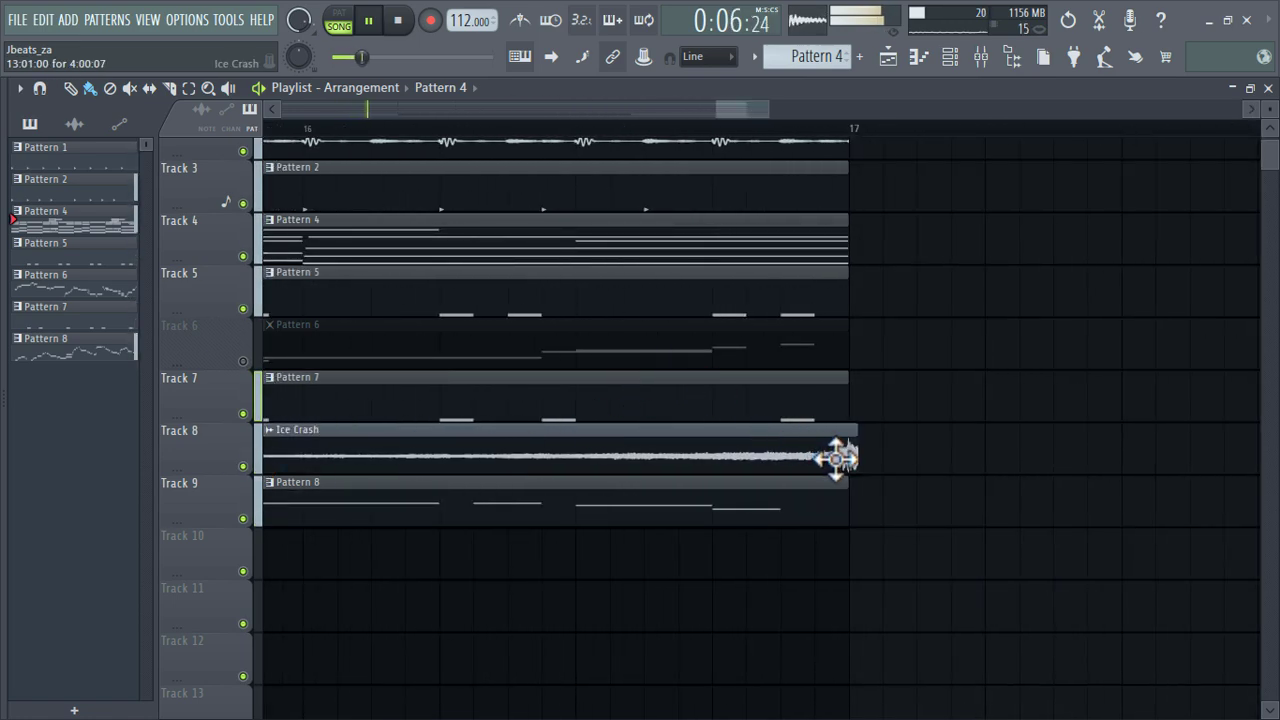
{"action": "scroll", "coordinate": [853, 456], "scroll_direction": "up", "scroll_amount": 2}
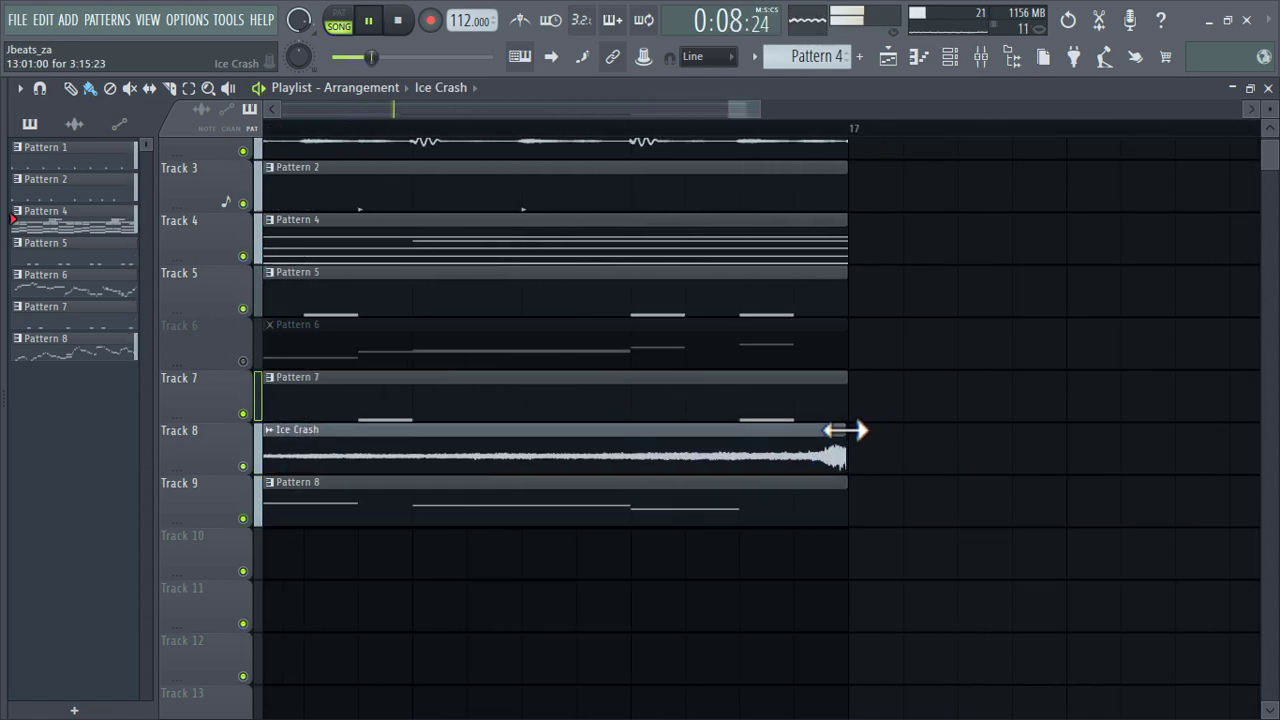
{"action": "scroll", "coordinate": [868, 503], "scroll_direction": "down", "scroll_amount": 10}
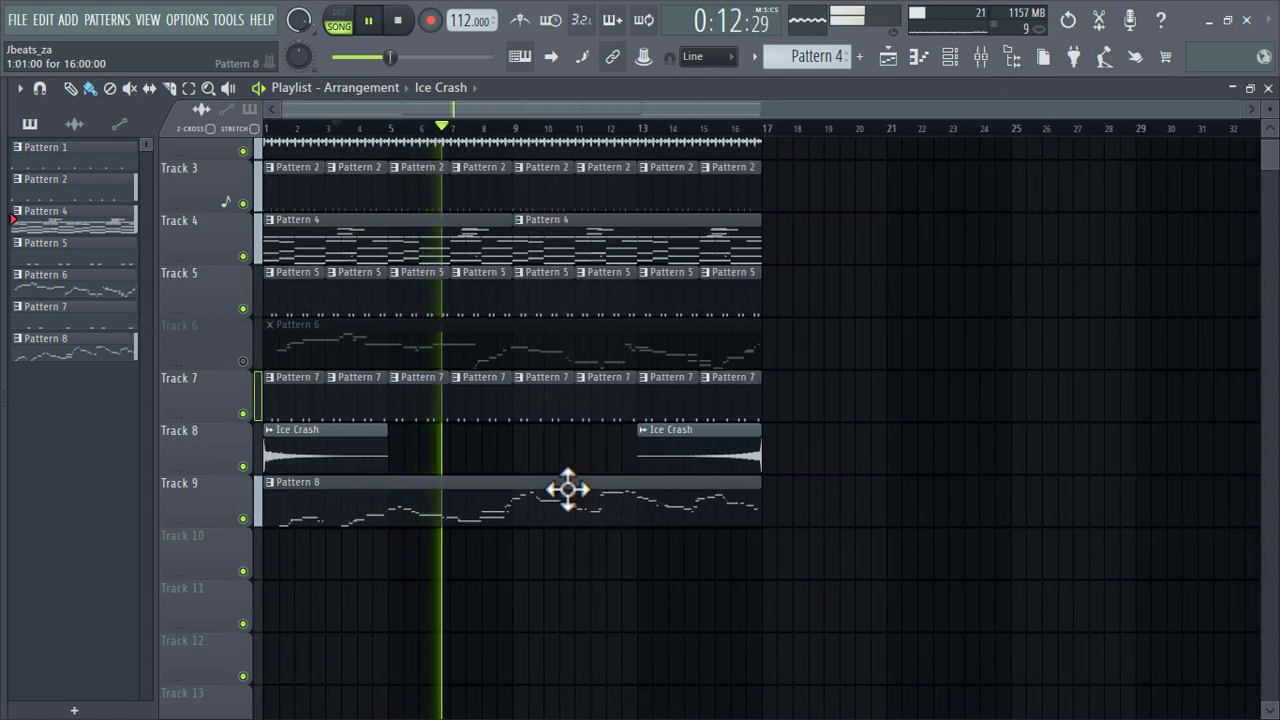
Step: Mute Track 9 and unmute Track 6 in the playlist, and check the levels in the mixer
{"action": "left_click", "coordinate": [242, 519]}
{"action": "left_click", "coordinate": [242, 361]}
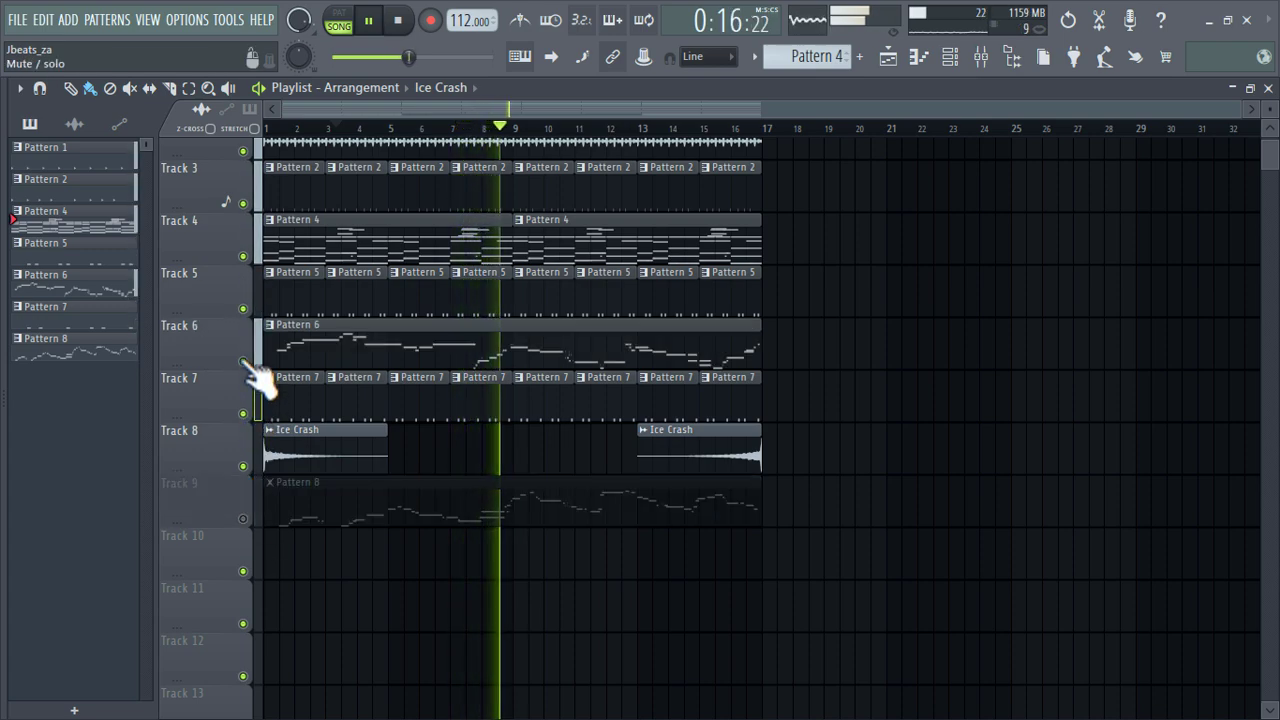
{"action": "left_click", "coordinate": [981, 56]}
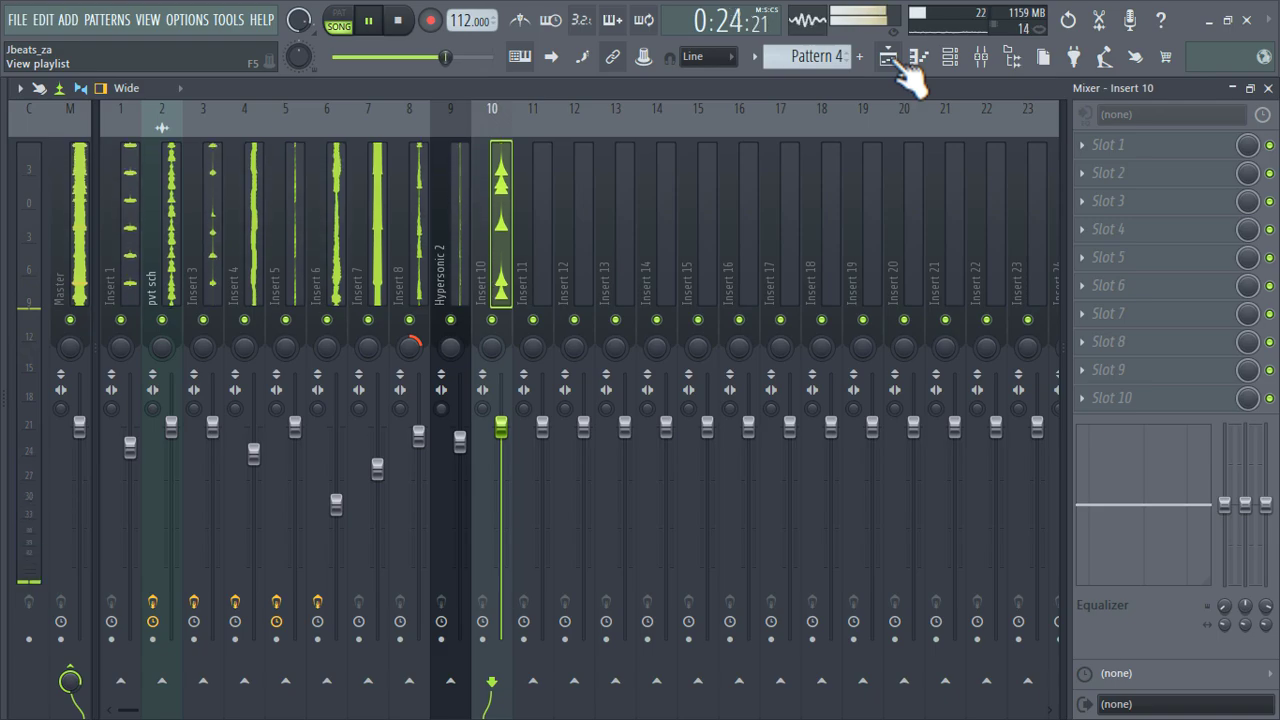
{"action": "left_click", "coordinate": [895, 62]}
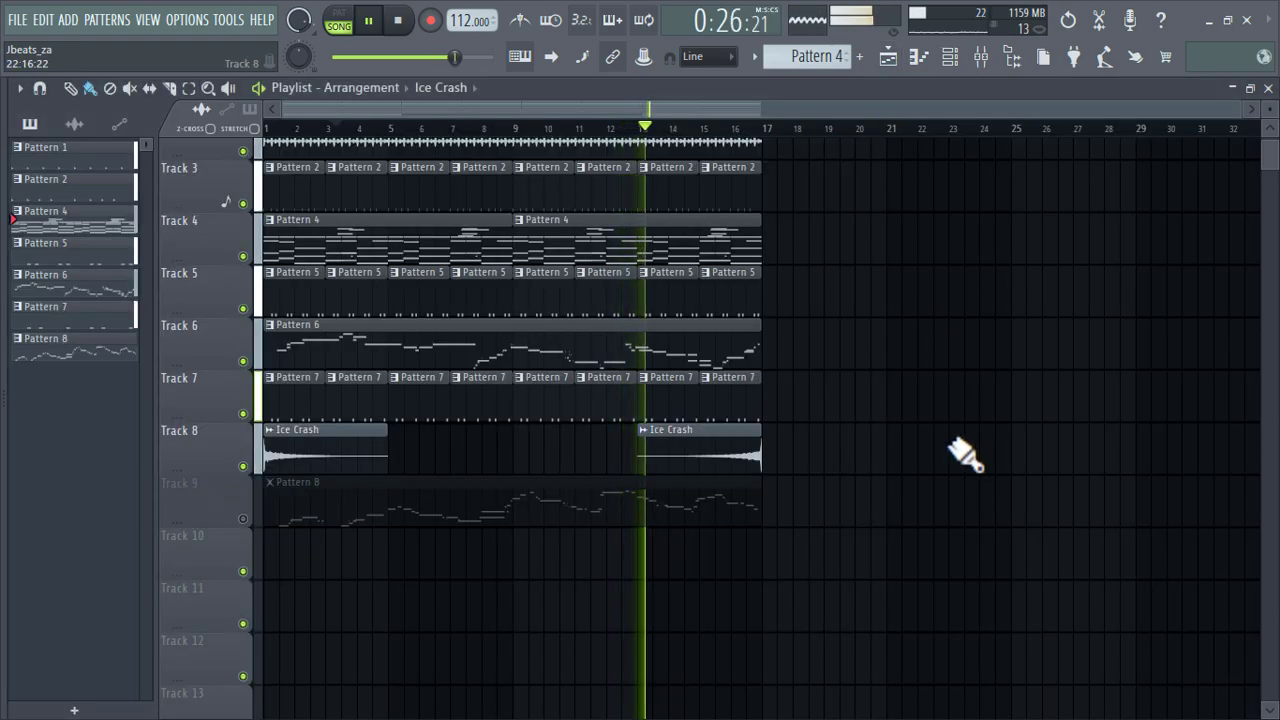
Step: Review the whole arrangement from Track 1 down and check the mixer levels again during playback
{"action": "left_click_drag", "start_coordinate": [1241, 105], "coordinate": [1278, 105]}
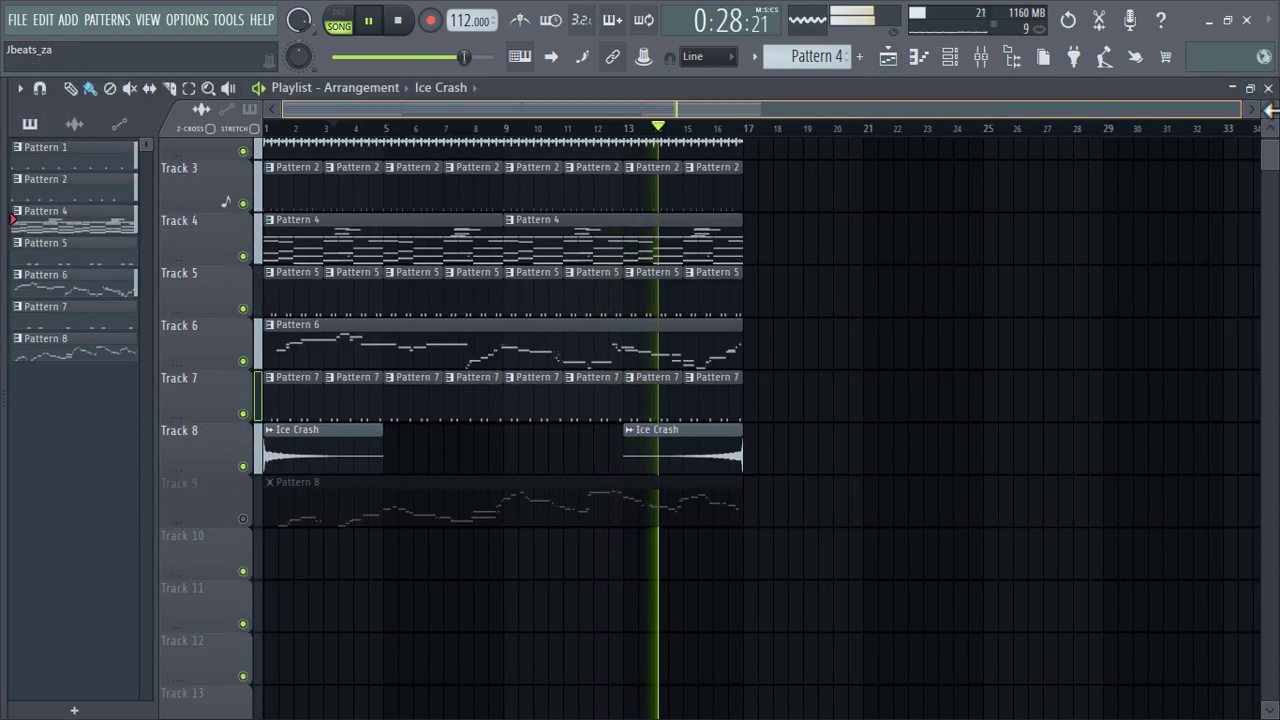
{"action": "scroll", "coordinate": [905, 318], "scroll_direction": "up", "scroll_amount": 2}
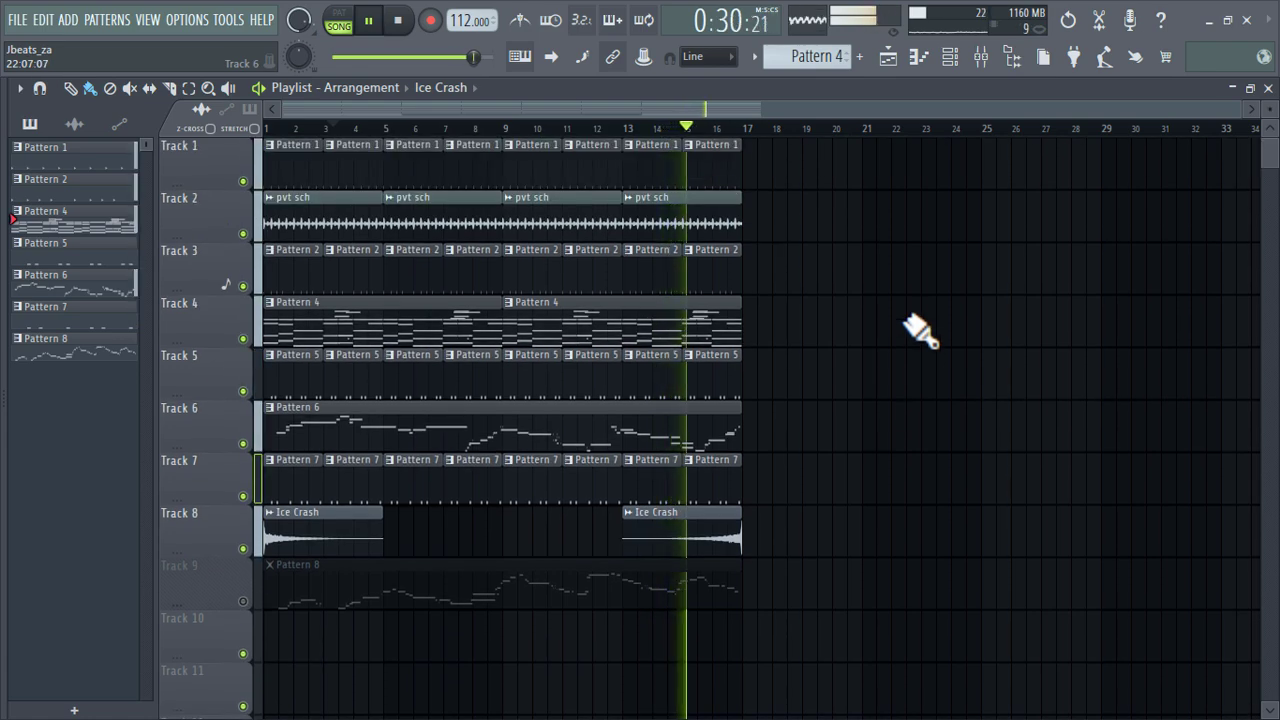
{"action": "left_click", "coordinate": [889, 60]}
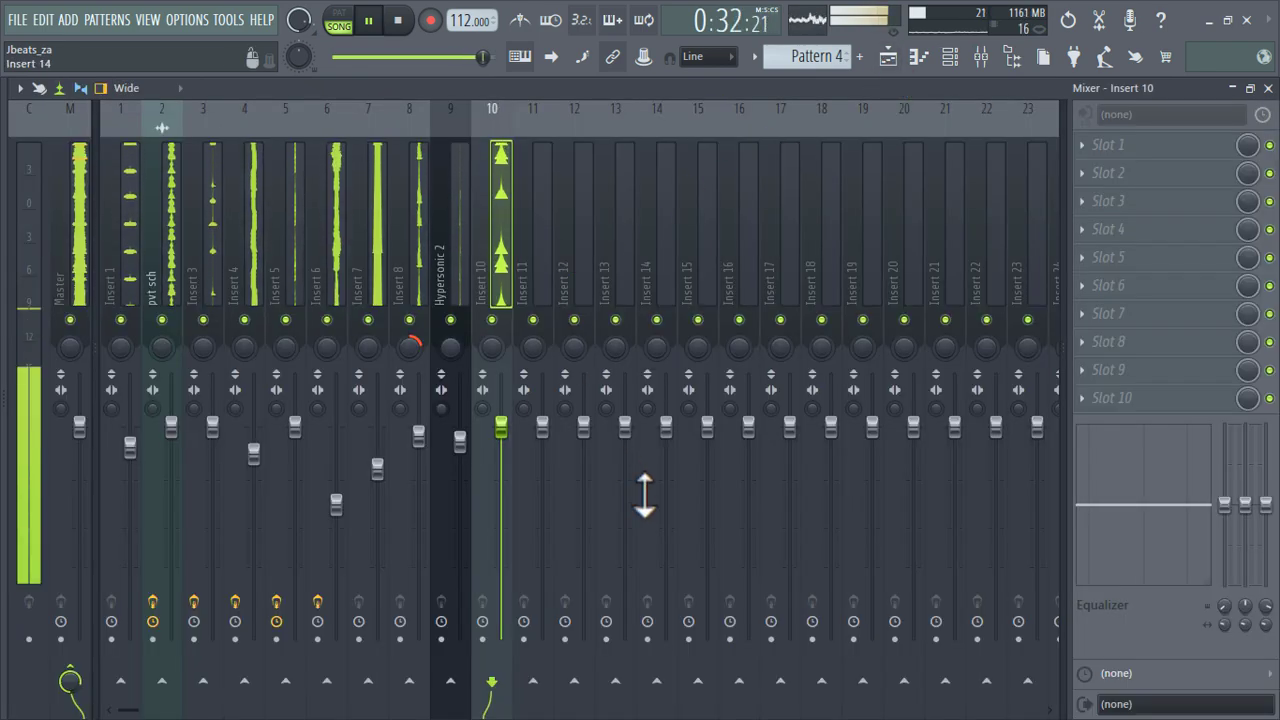
{"action": "left_click", "coordinate": [893, 60]}
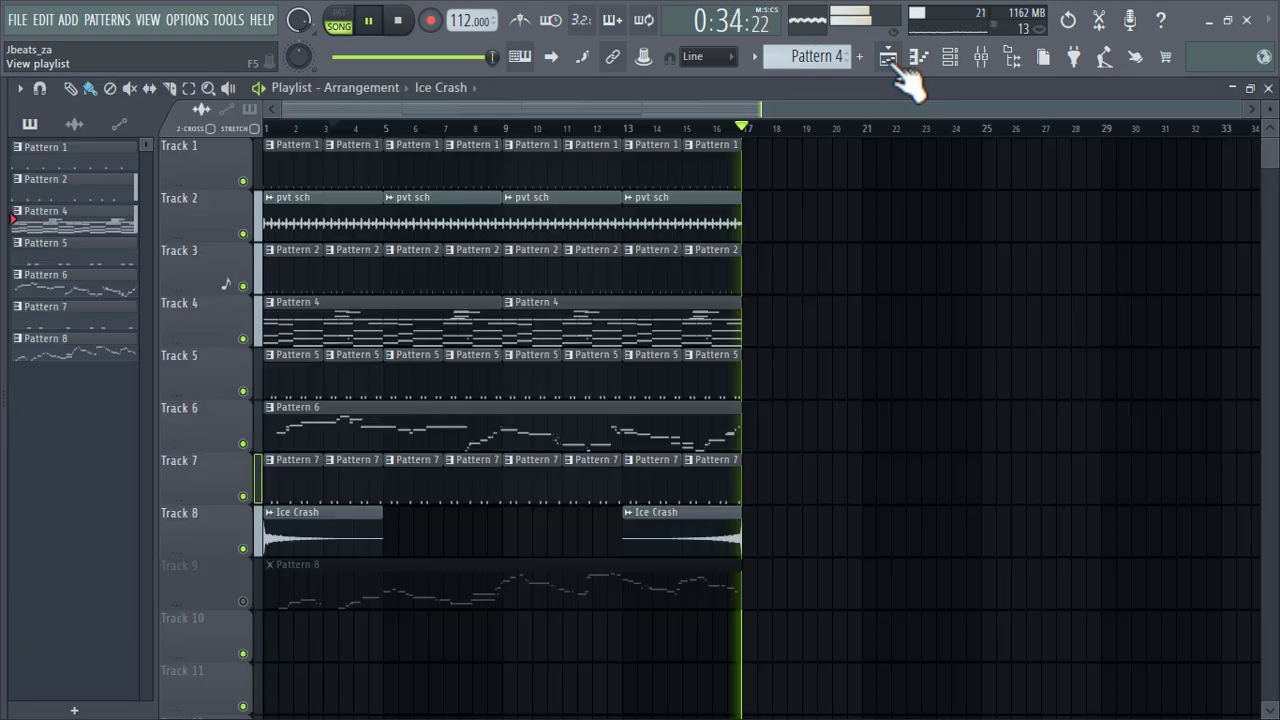